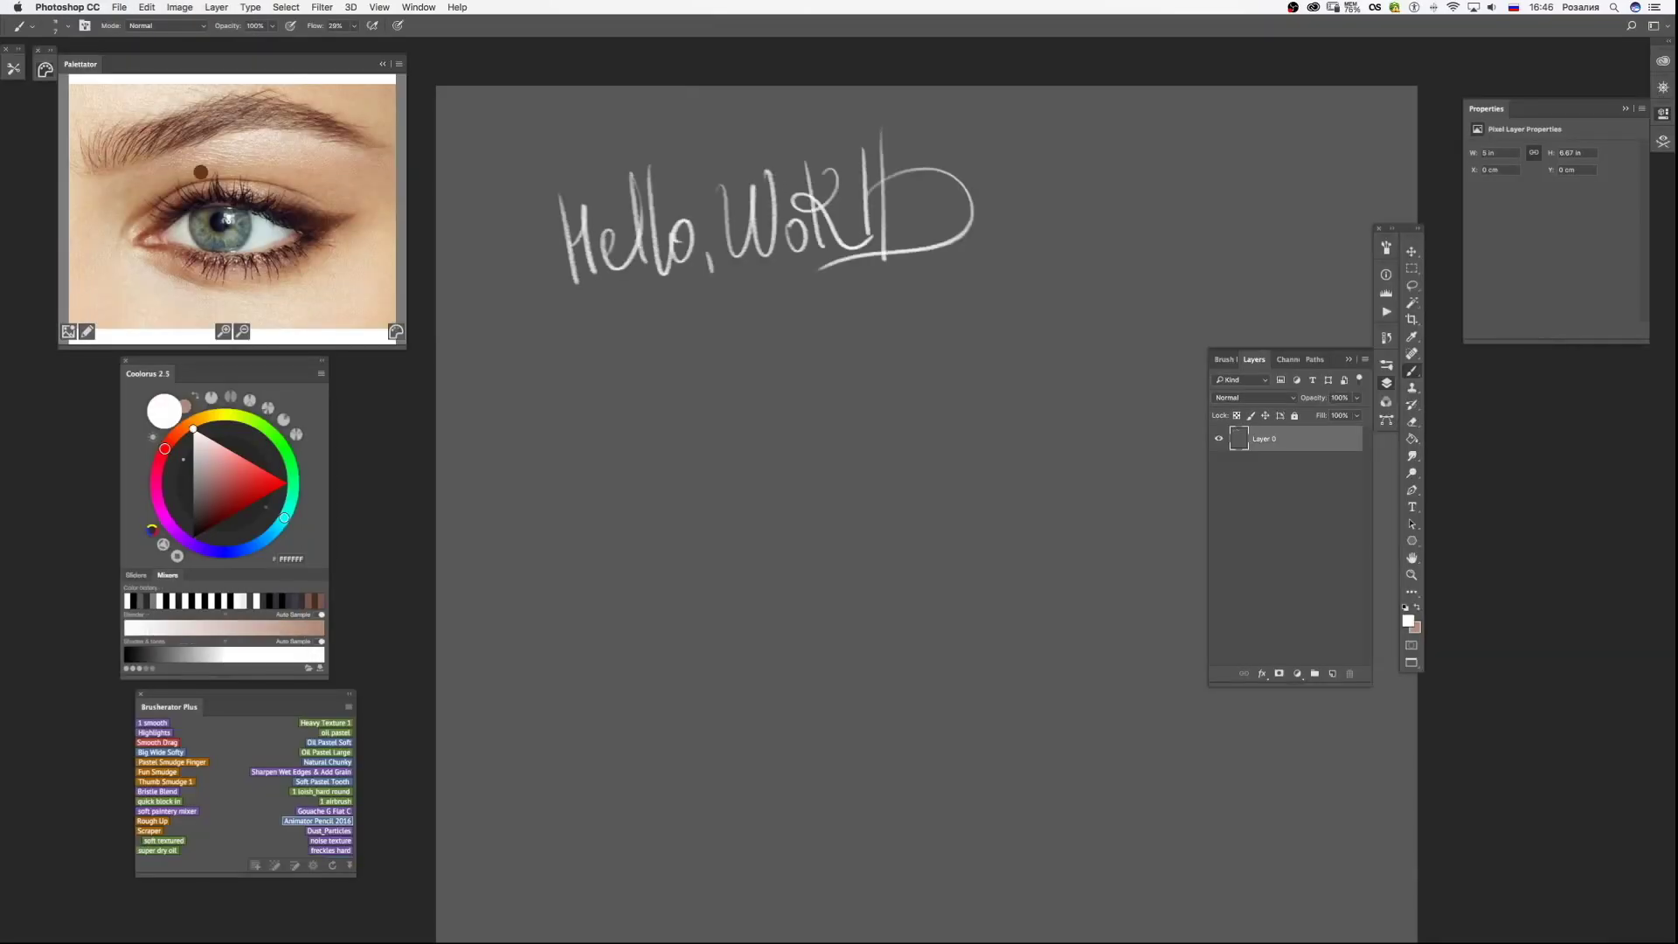
Paint a mauve base patch at lower left, then sketch rough eye circles on a new layer.
key("Tab")
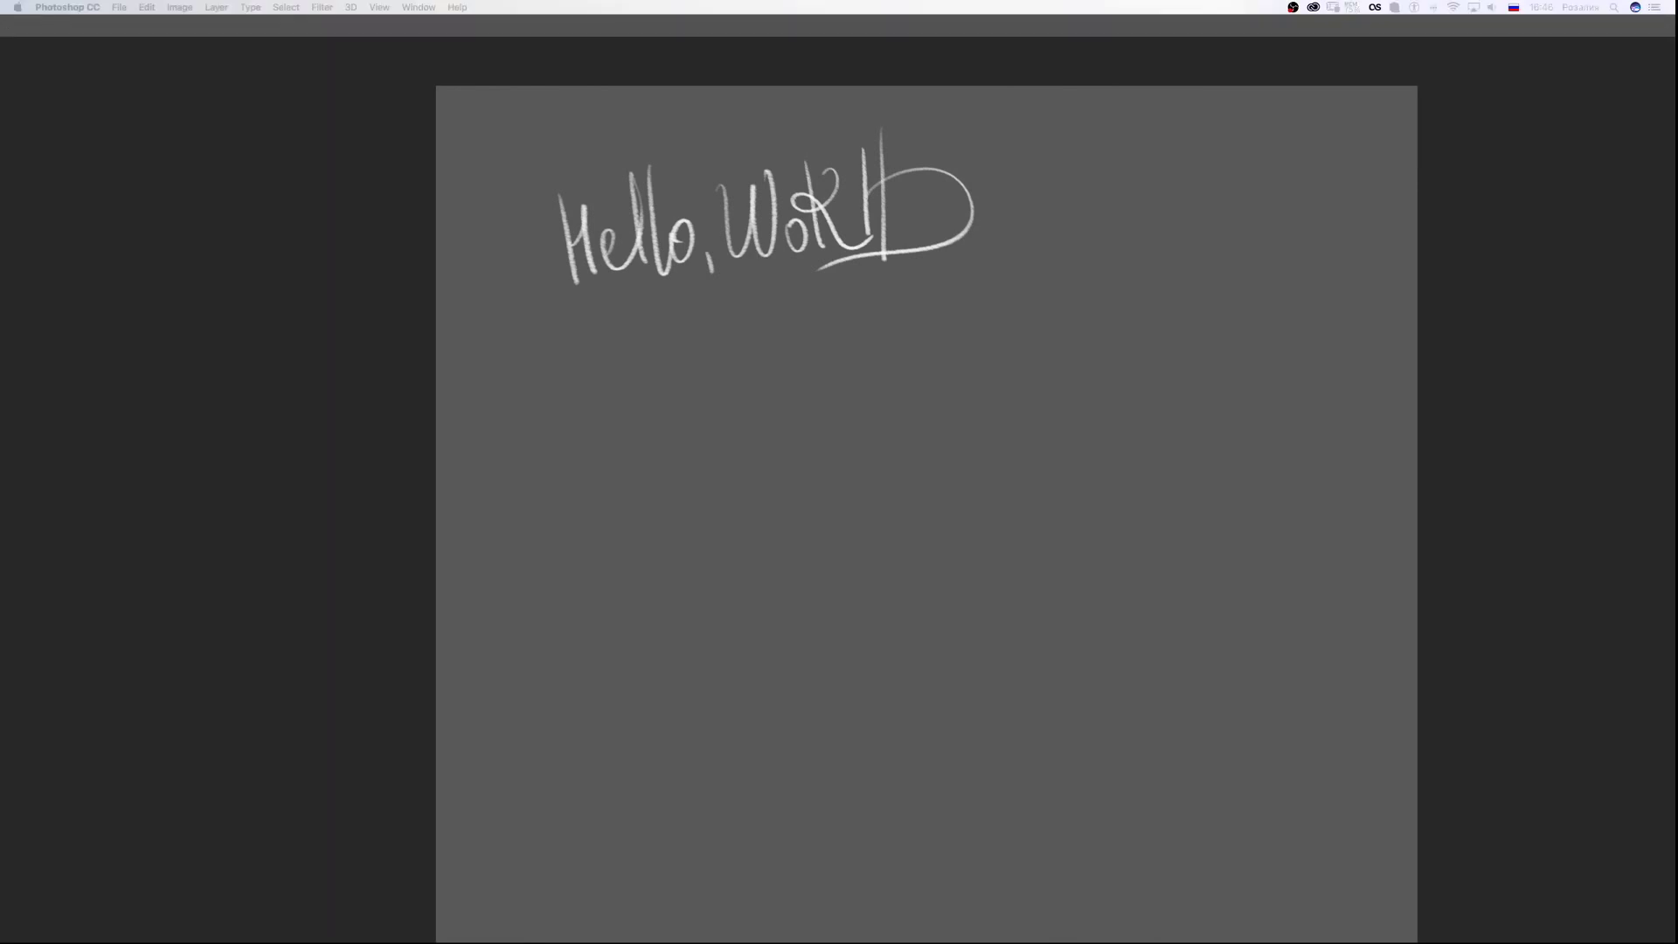
key("Tab")
mouse_move(581, 738)
left_mouse_down()
mouse_move(776, 688)
mouse_move(854, 428)
left_mouse_up()
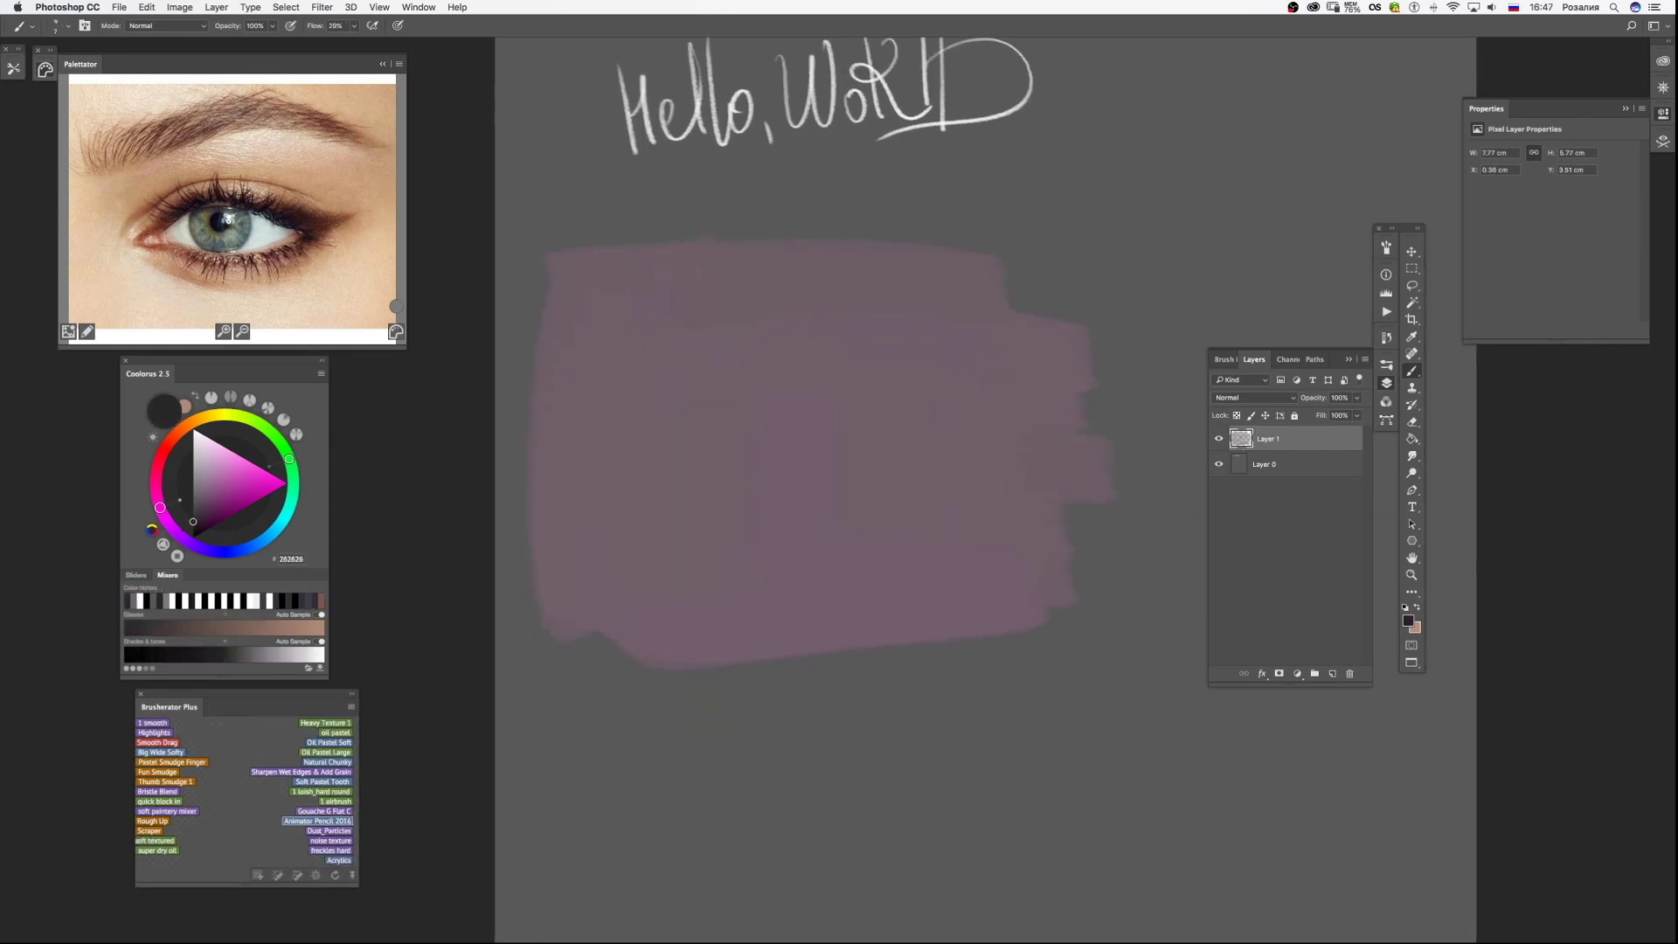
key("ctrl+shift+alt+n")
mouse_move(770, 350)
left_mouse_down()
mouse_move(752, 354)
mouse_move(941, 461)
mouse_move(660, 476)
left_mouse_up()
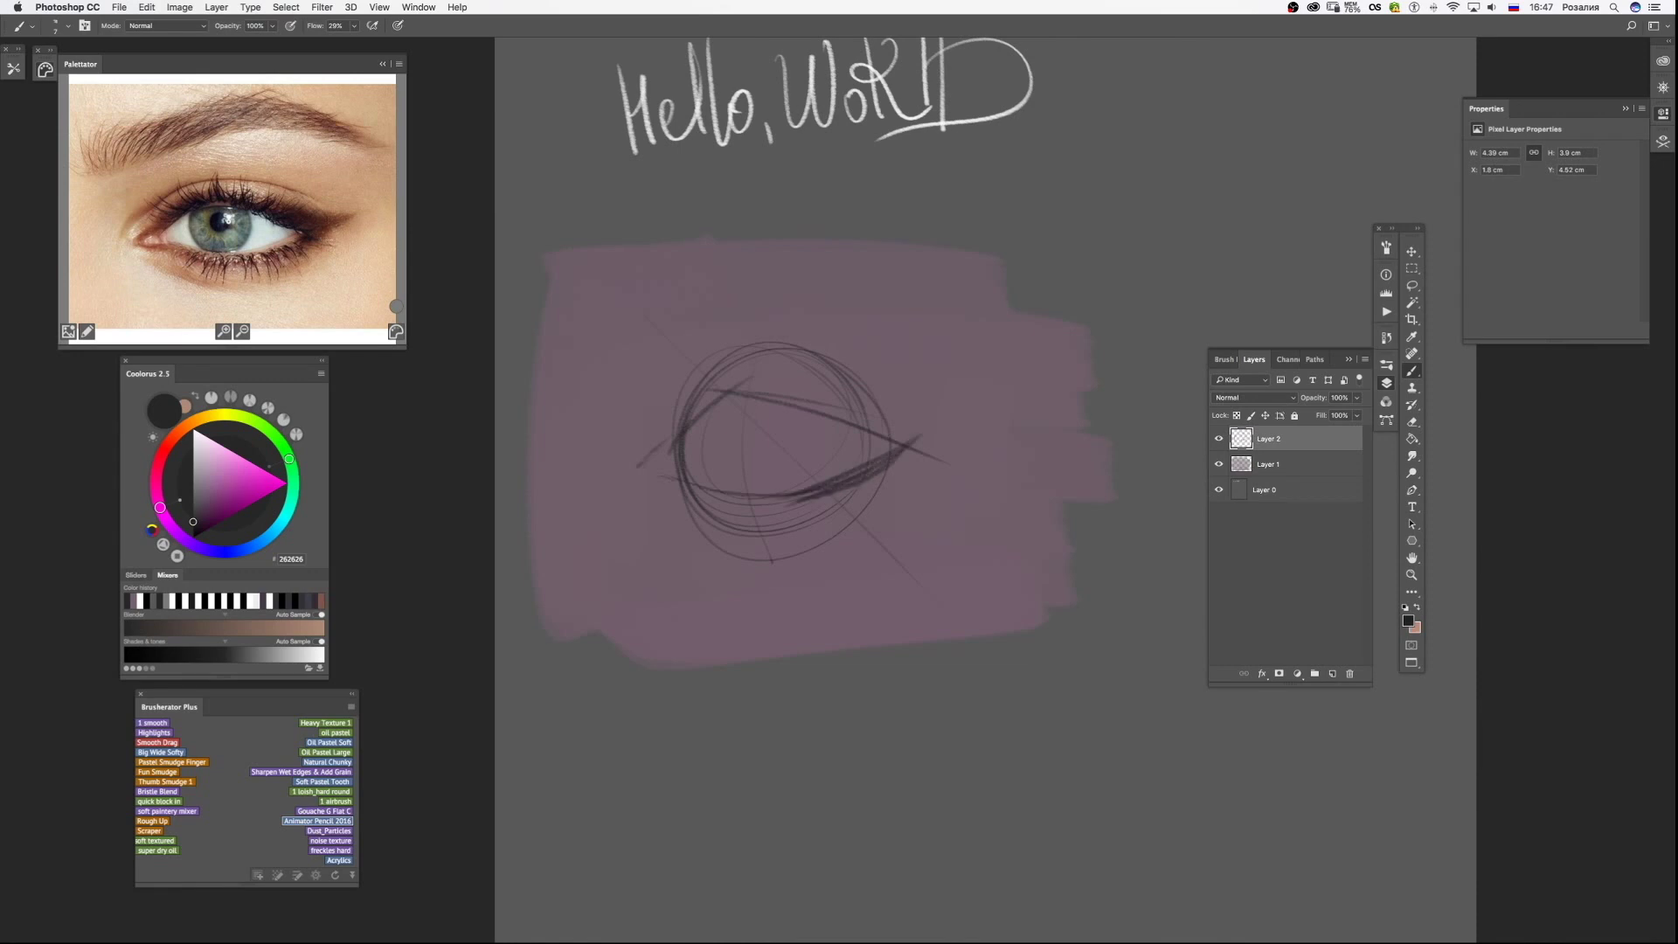
Sketch the eyelid arcs and two long construction diagonals beside the eye.
left_click_drag(673, 419, 923, 389)
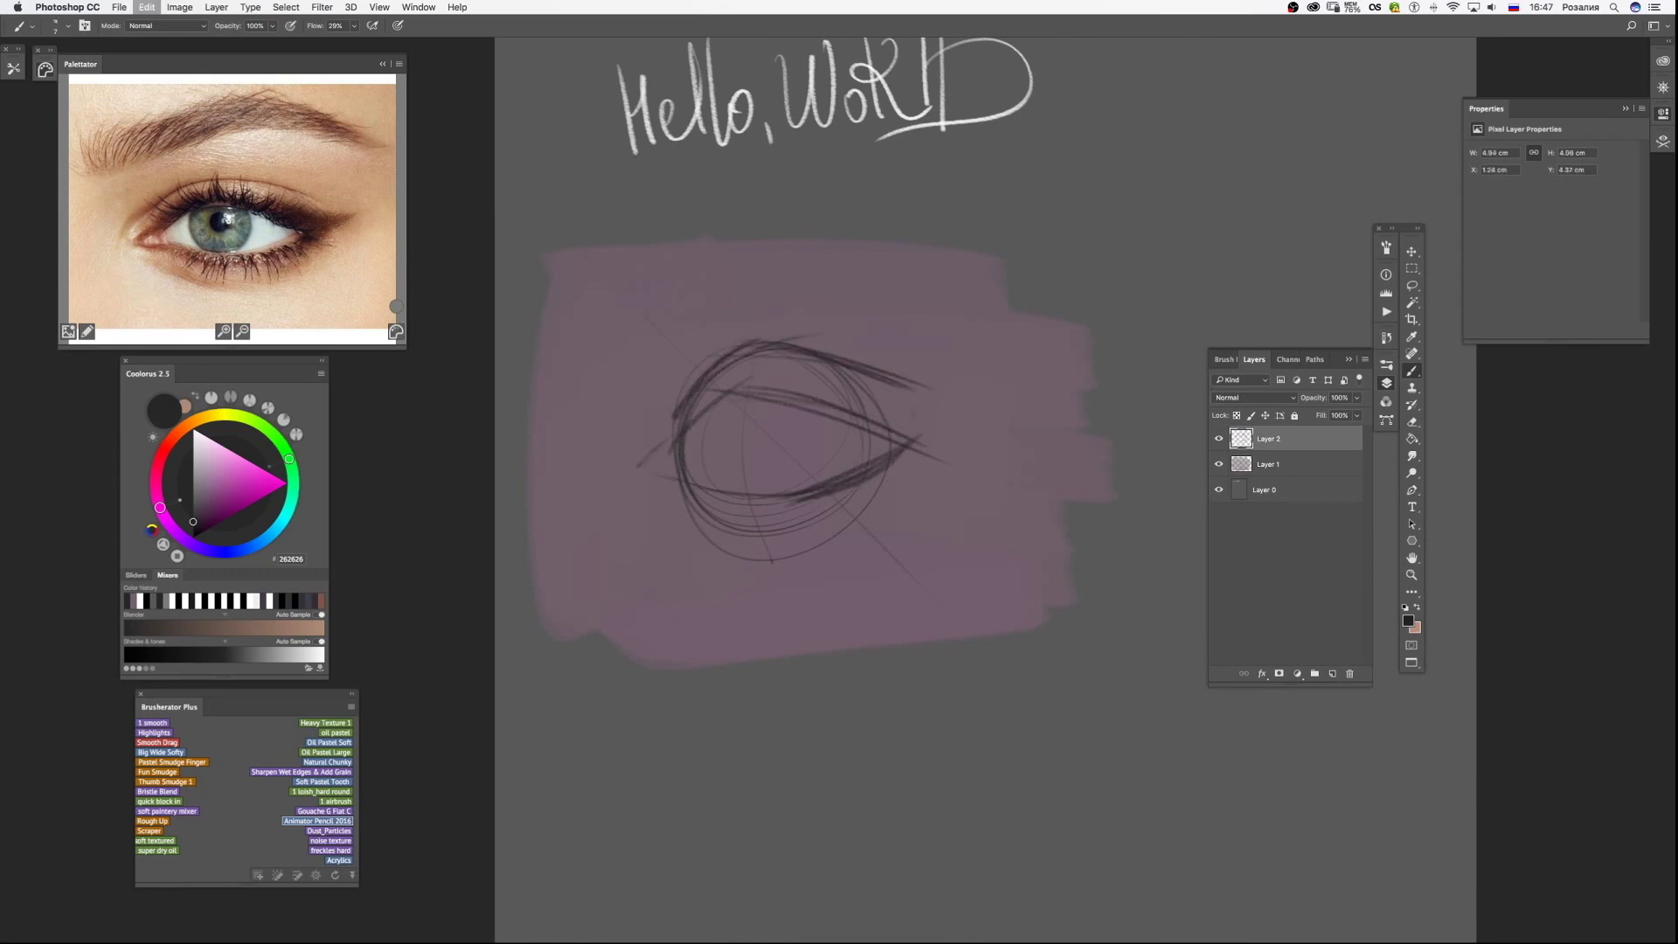
left_click_drag(674, 424, 918, 428)
key("Tab")
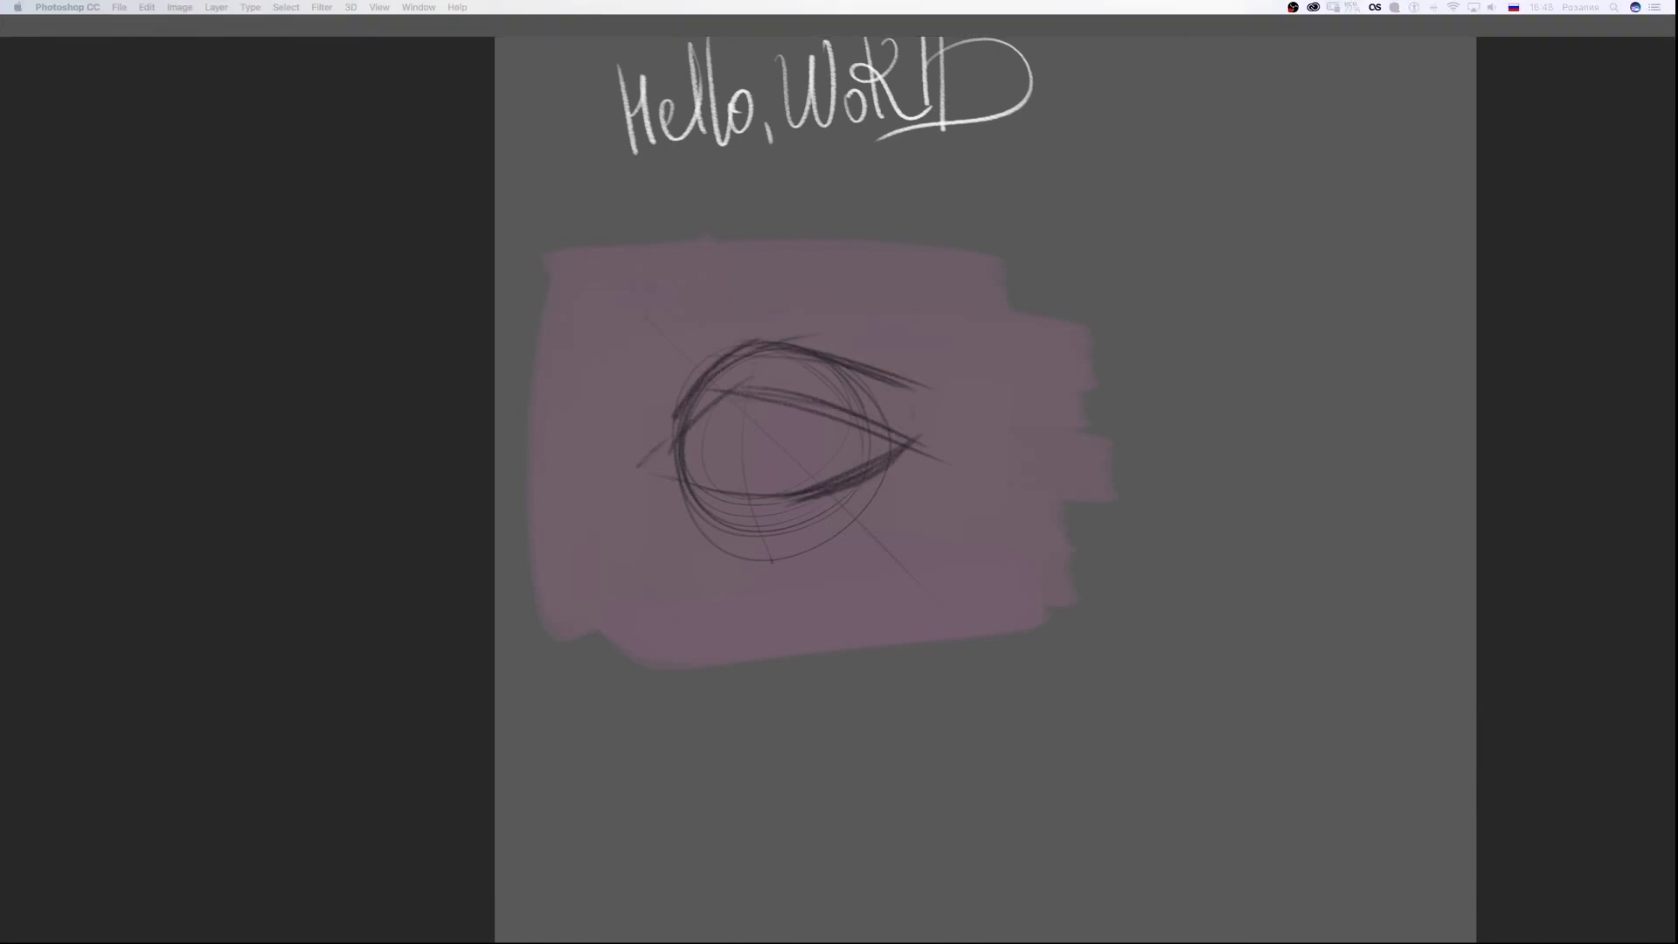
key("Tab")
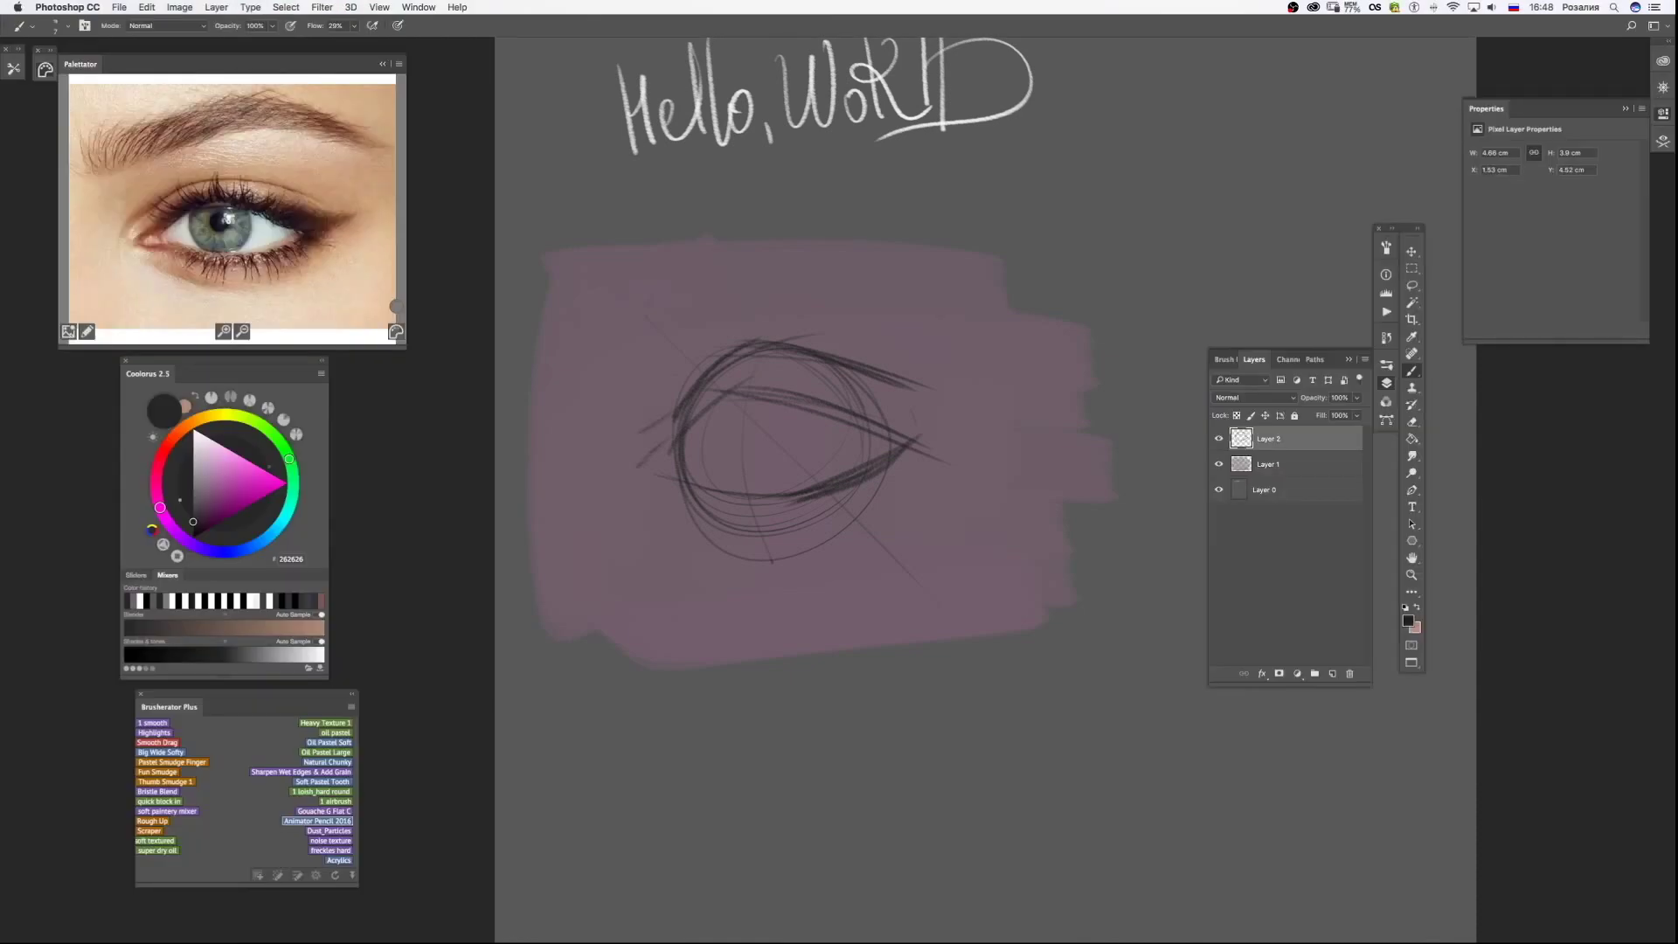
left_click_drag(547, 265, 739, 656)
left_click_drag(923, 281, 1031, 516)
Add arcing guide lines and hatching across the top, plus a diagonal right of the eye.
left_click_drag(561, 320, 690, 251)
left_click_drag(593, 302, 1012, 323)
left_click_drag(944, 271, 1084, 625)
left_click_drag(966, 328, 616, 263)
mouse_move(547, 337)
left_mouse_down()
mouse_move(748, 241)
mouse_move(866, 245)
left_mouse_up()
left_click_drag(727, 398, 918, 363)
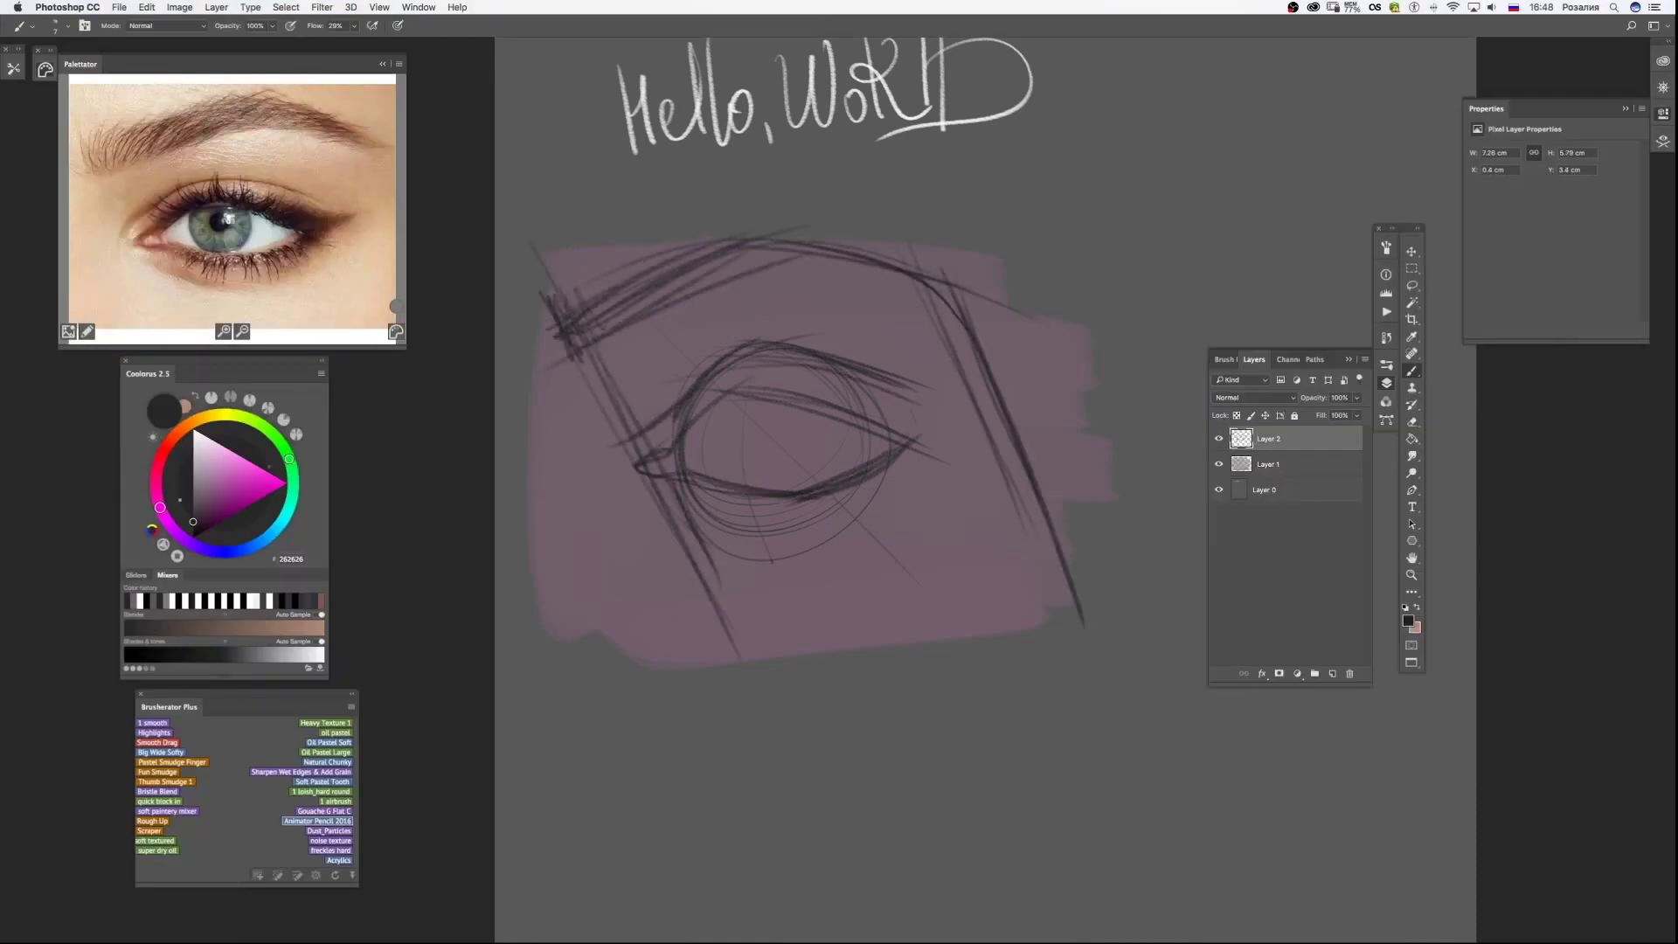
Strengthen the upper and lower lid curves and sketch the iris and pupil circles.
mouse_move(686, 489)
left_mouse_down()
mouse_move(870, 503)
mouse_move(785, 535)
left_mouse_up()
left_click_drag(718, 354, 892, 395)
left_click_drag(695, 391, 848, 420)
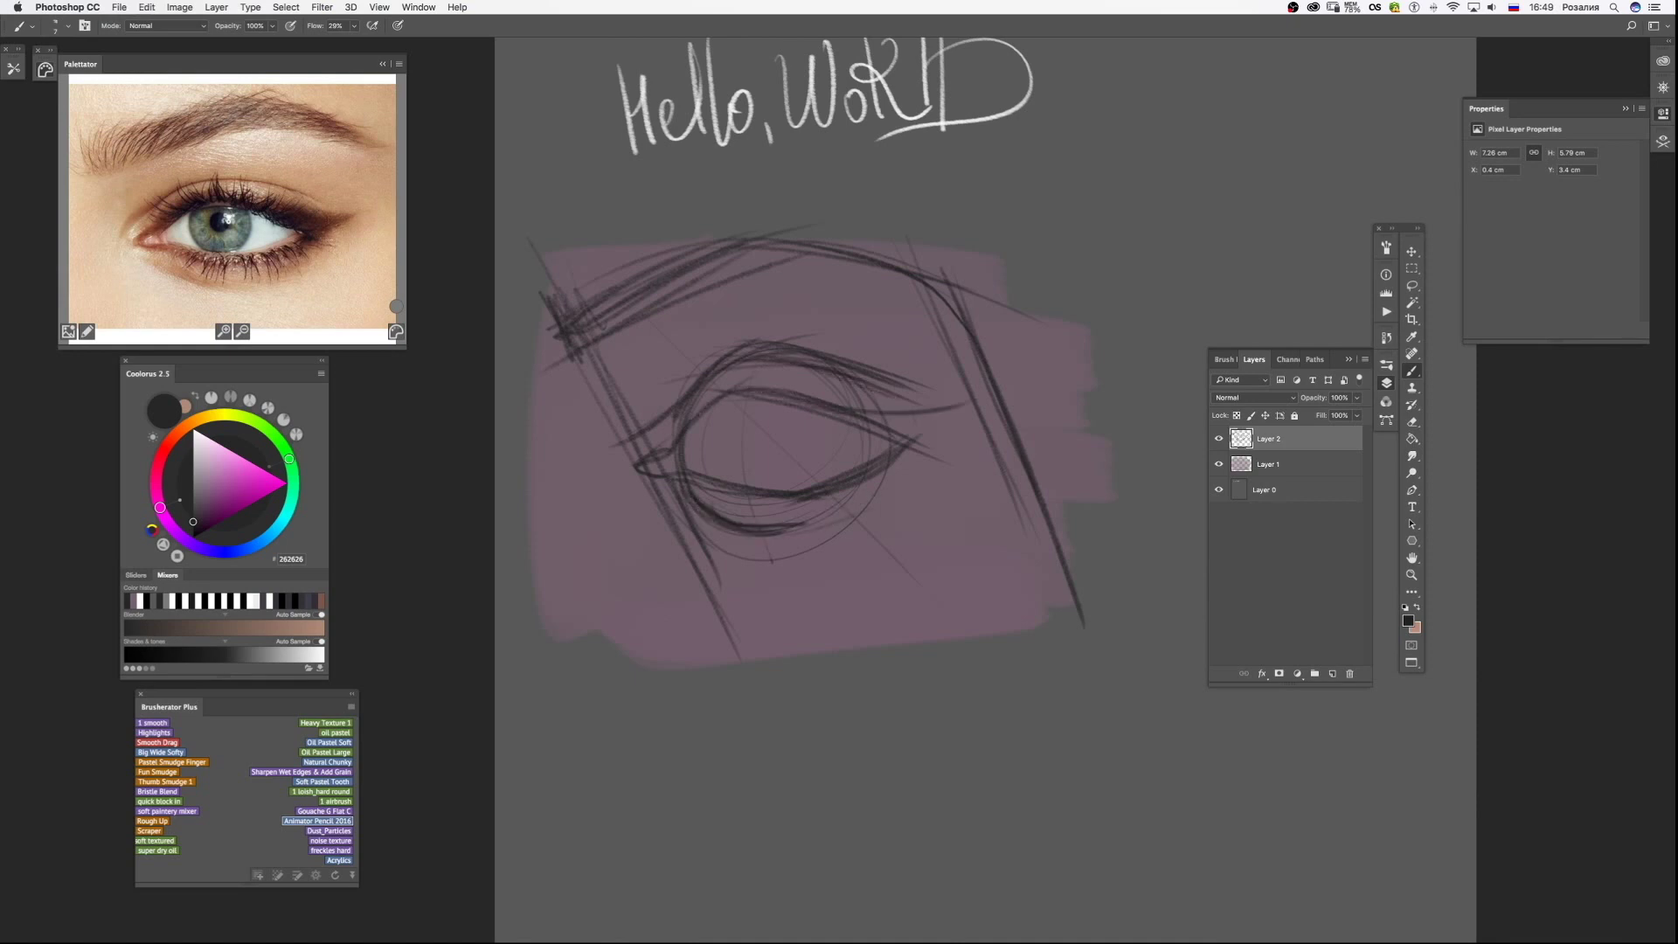
left_click_drag(743, 398, 734, 480)
left_click_drag(757, 420, 751, 421)
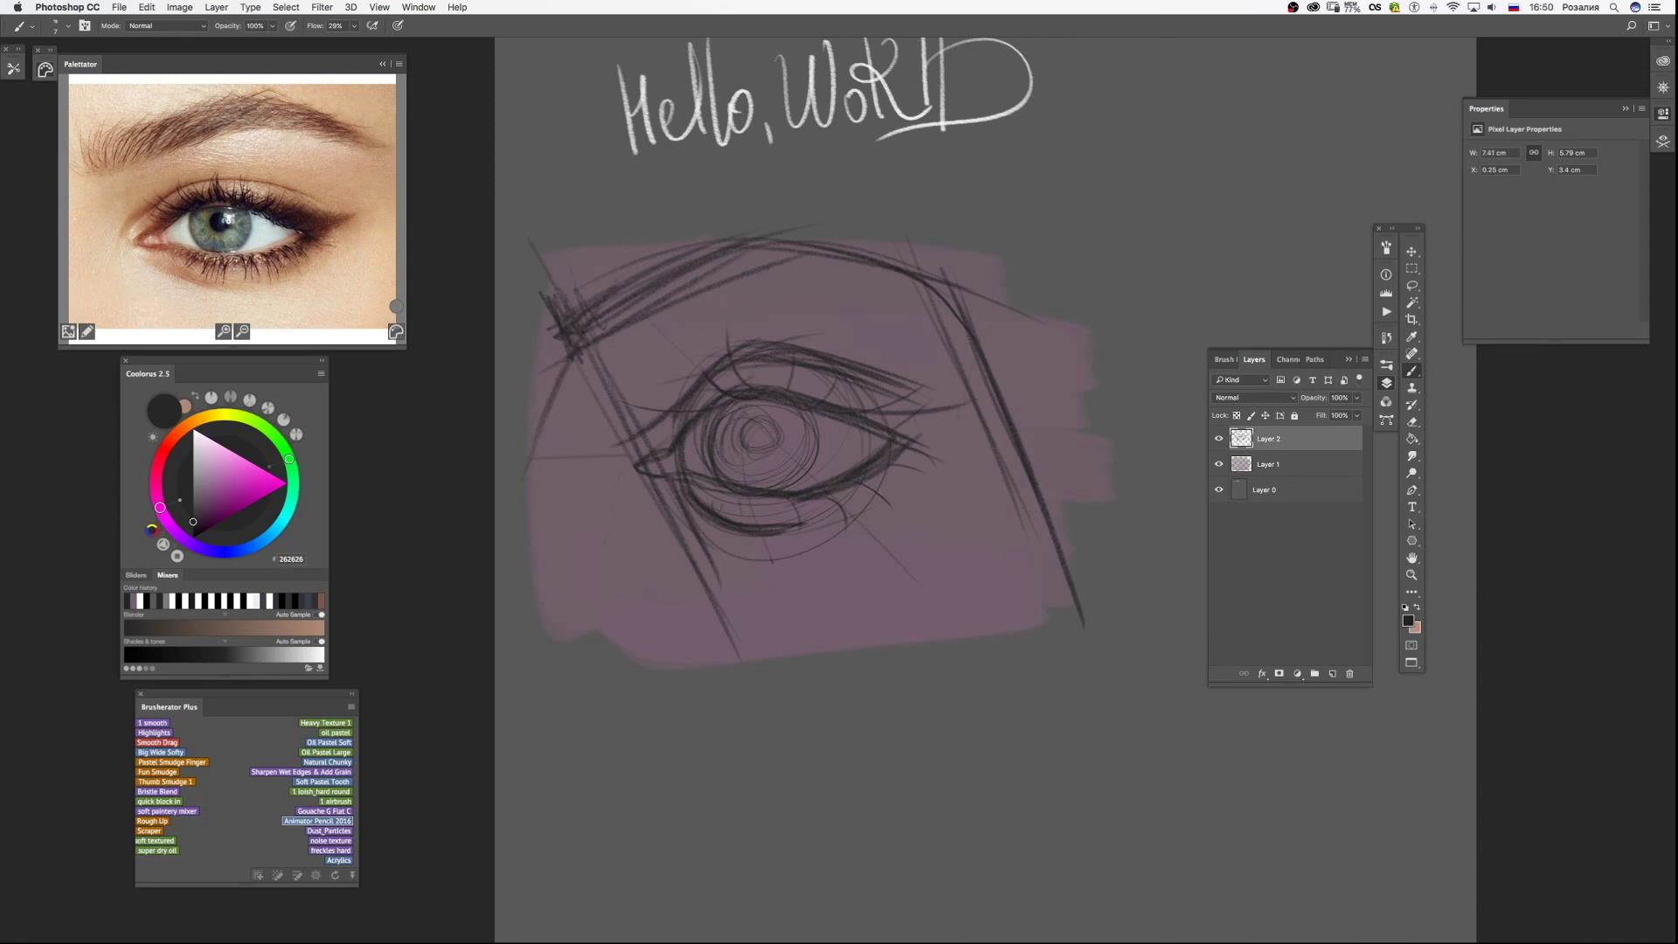
Add diagonal strokes at lower left, fade the sketch to low opacity, and select Layer 1.
left_click_drag(612, 451, 577, 687)
left_click_drag(640, 488, 603, 637)
left_click_drag(616, 363, 529, 753)
key("3")
key("alt+bracketleft")
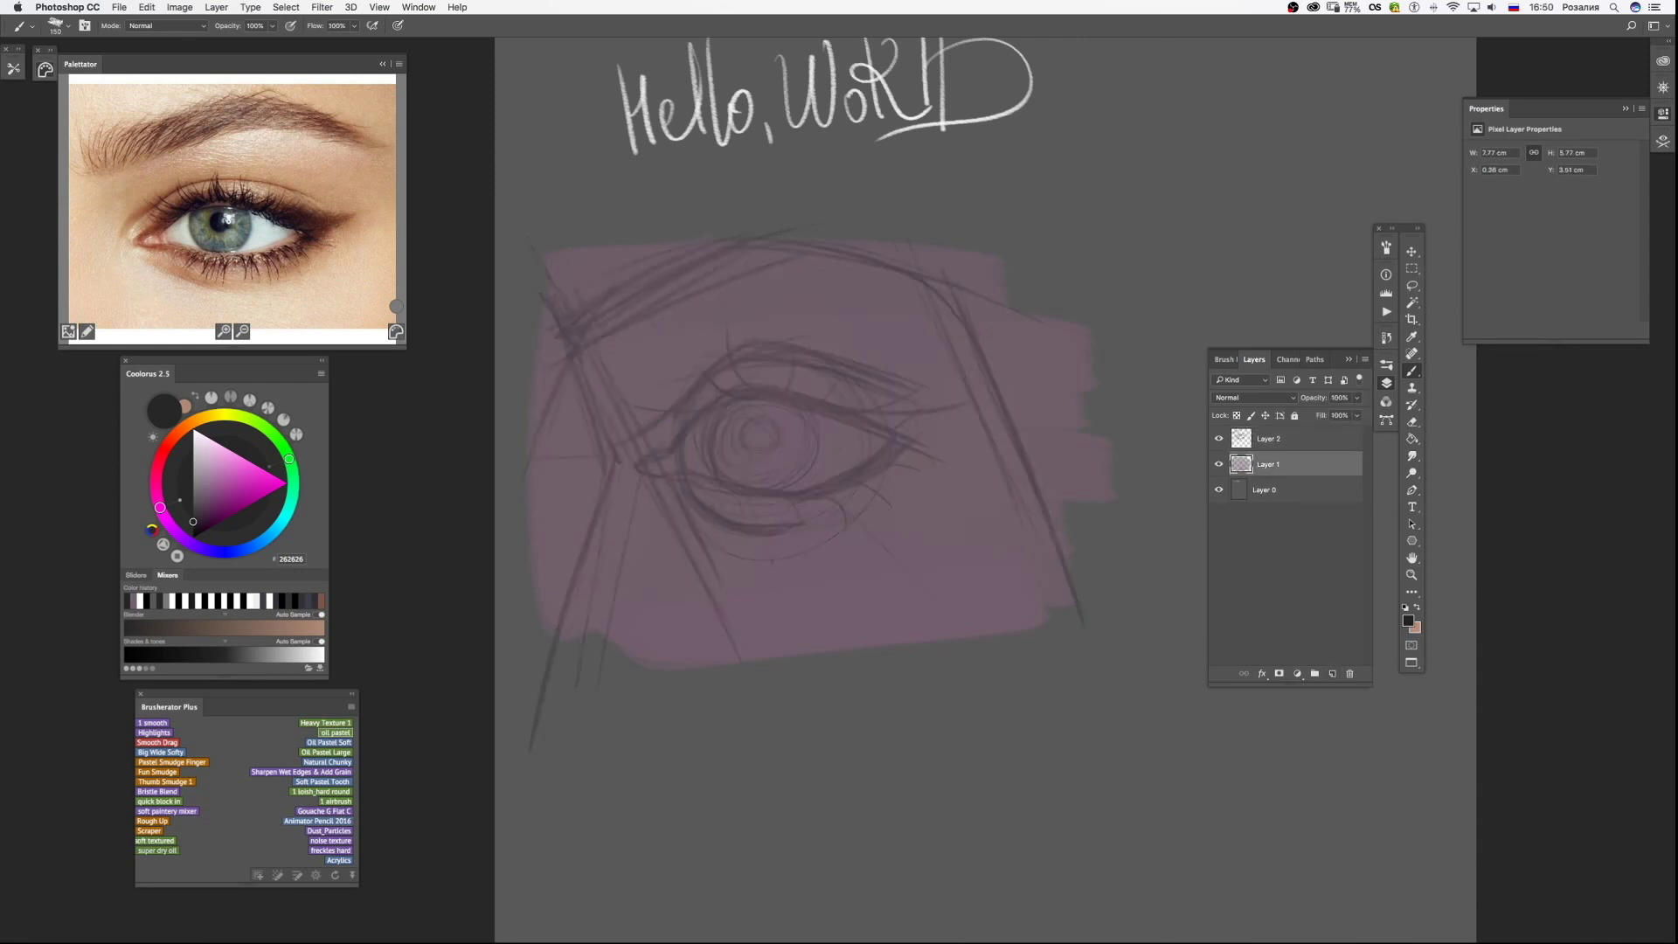
Paint peach skin over the brow and under the eye, with brown strokes along crease and brow.
left_click(356, 184)
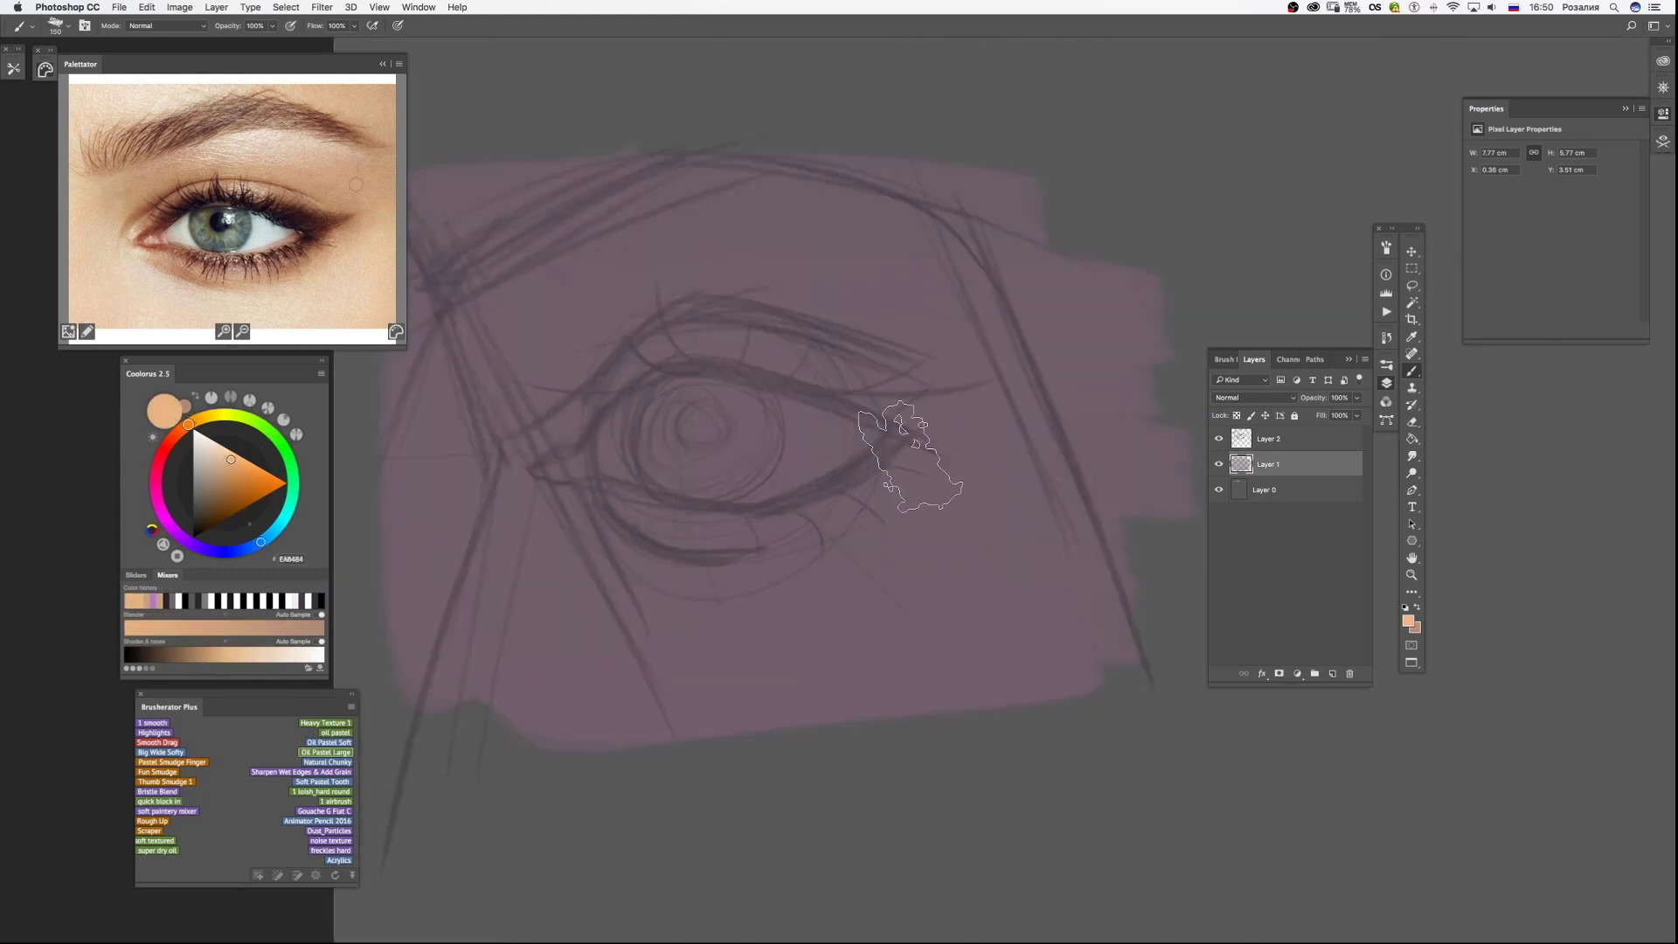
left_click_drag(1005, 297, 449, 431)
left_click_drag(769, 524, 647, 489)
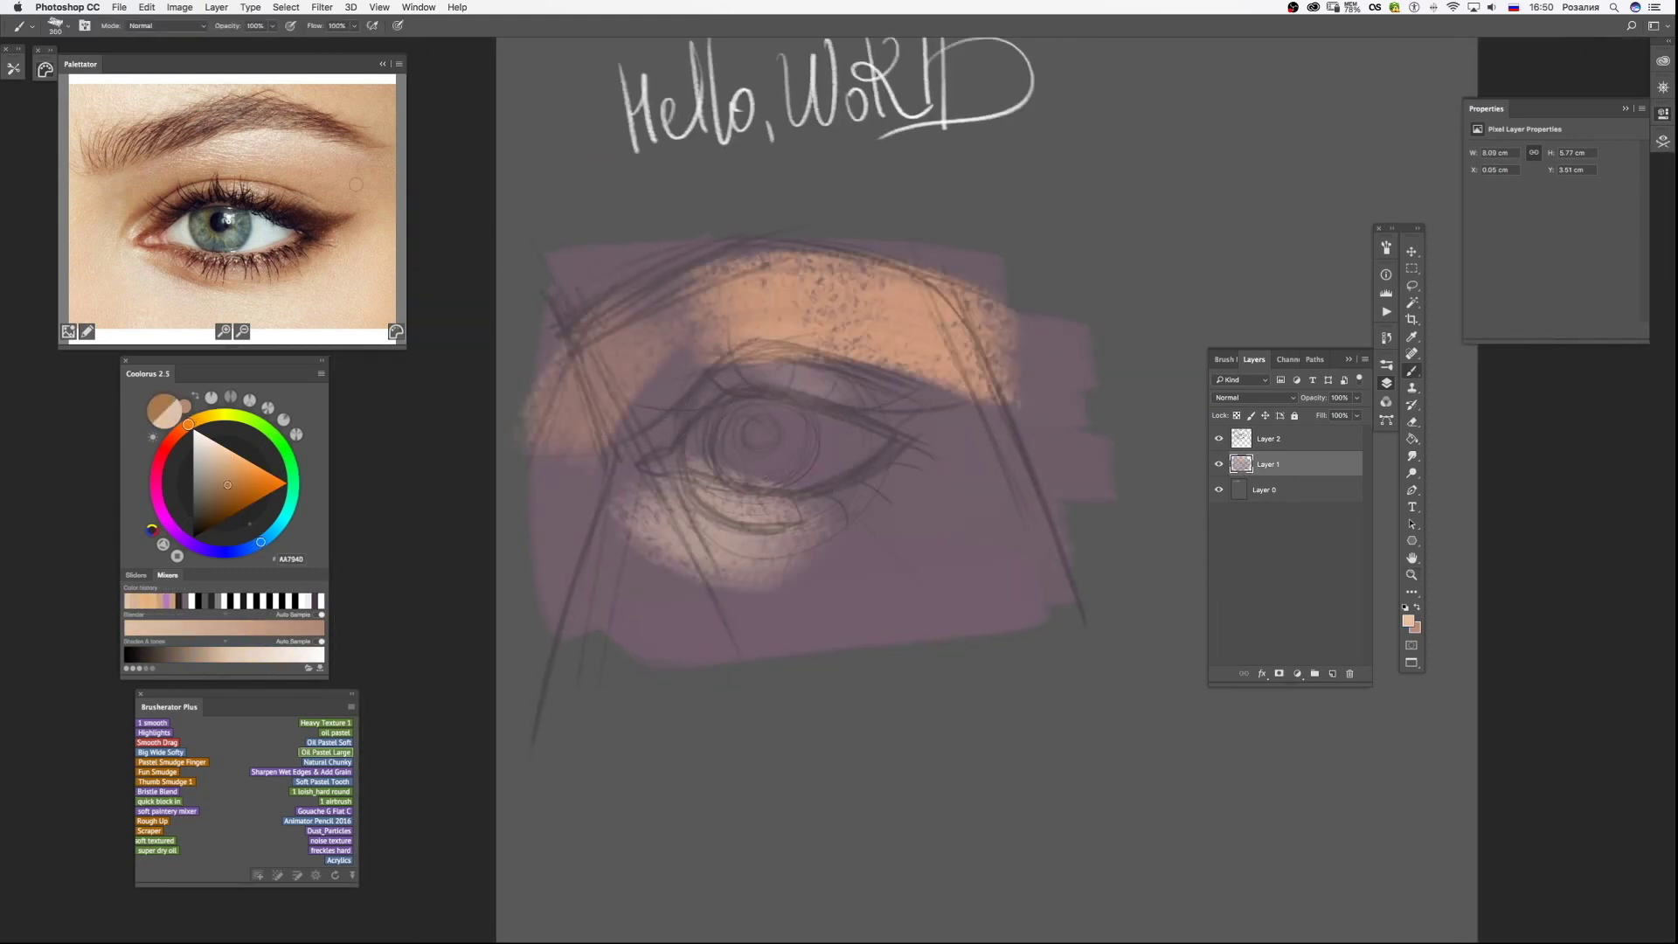
left_click(664, 472, "alt")
mouse_move(703, 376)
left_mouse_down()
mouse_move(960, 350)
mouse_move(699, 280)
left_mouse_up()
mouse_move(568, 332)
left_mouse_down()
mouse_move(831, 253)
mouse_move(1049, 324)
left_mouse_up()
left_click_drag(1031, 228, 506, 341)
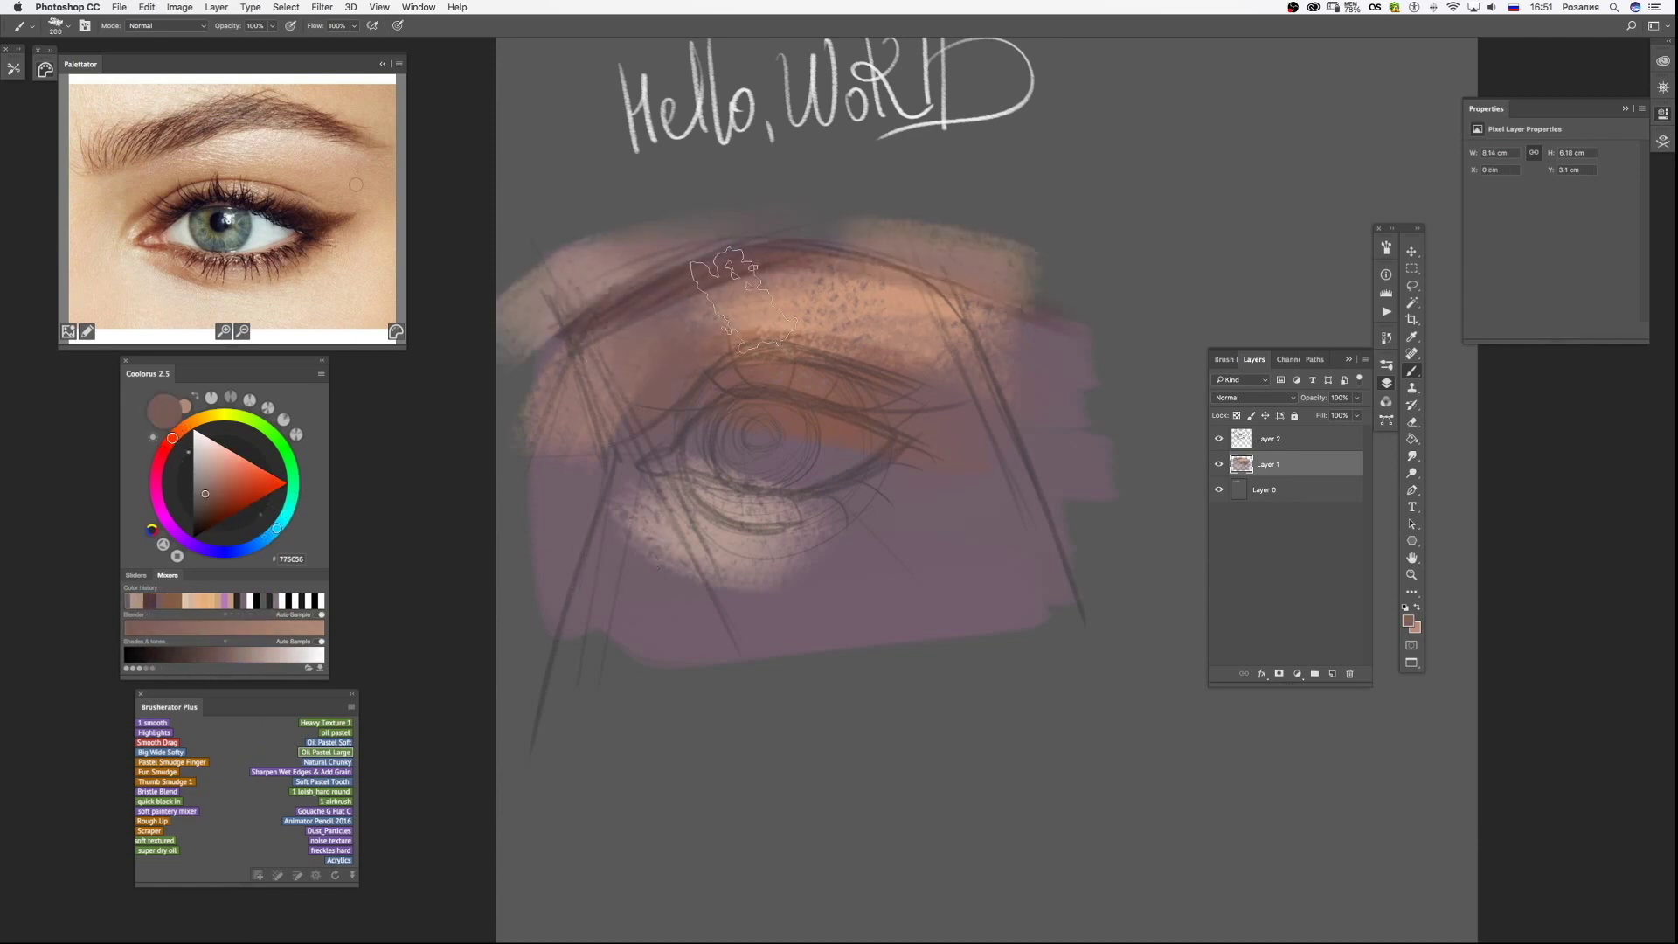
Add reddish and darker brown strokes along the lower lid and eye outline, then fade them.
left_click(699, 507, "alt")
left_click_drag(673, 485, 769, 525)
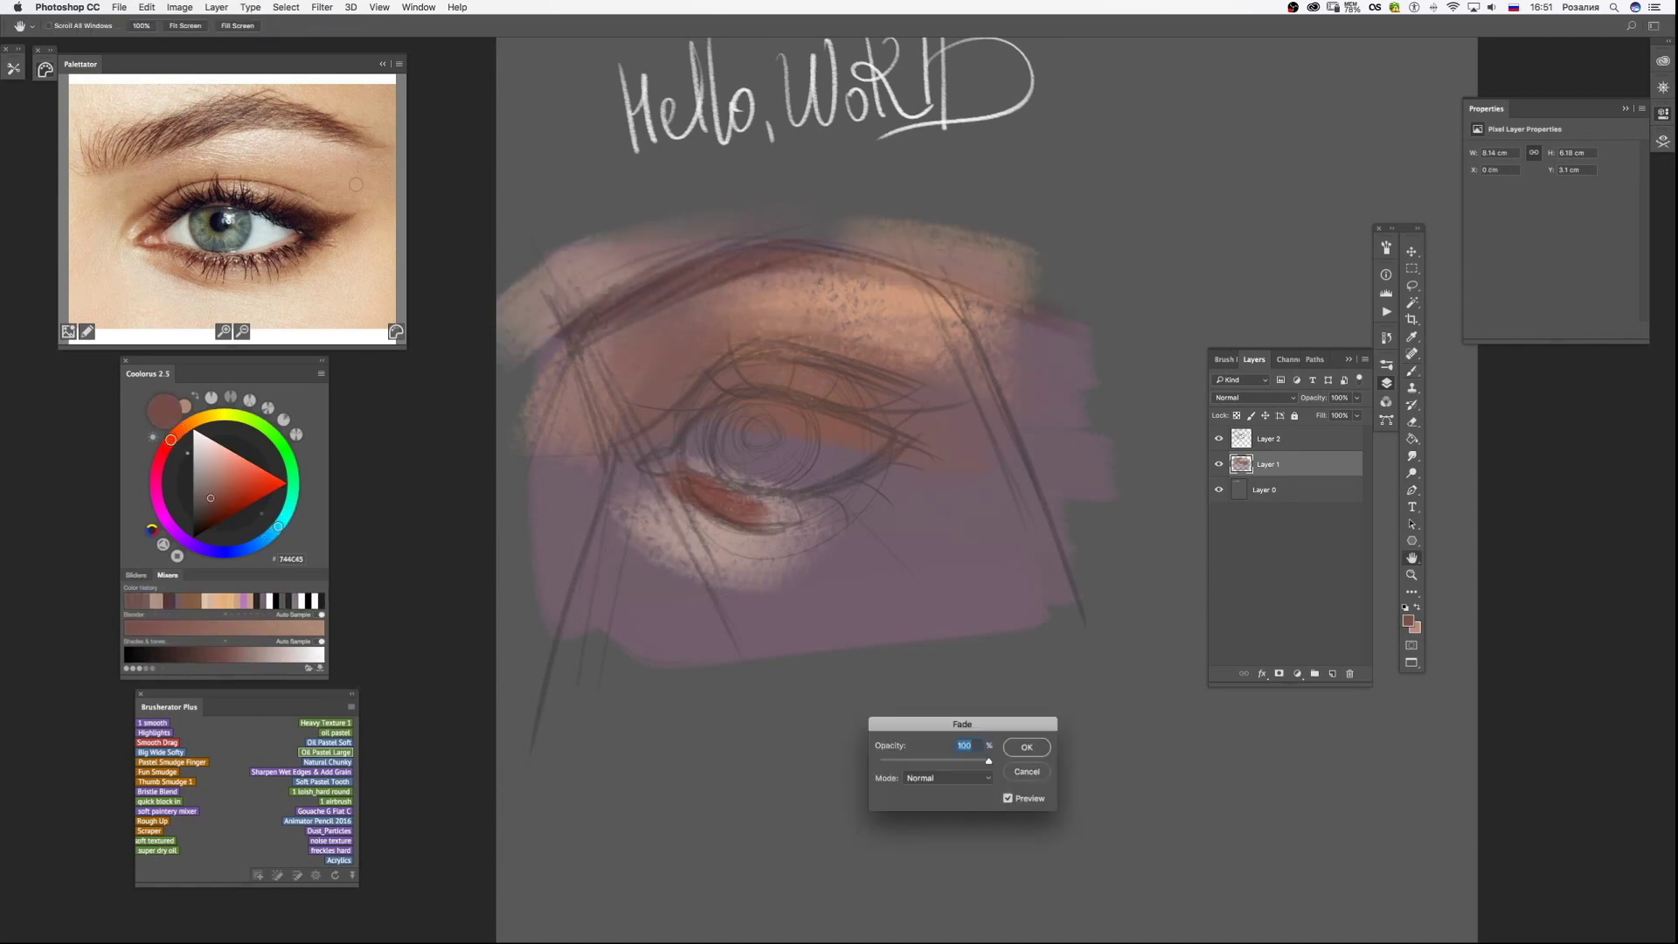
left_click(752, 507, "alt")
left_click_drag(682, 490, 926, 455)
left_click(418, 7)
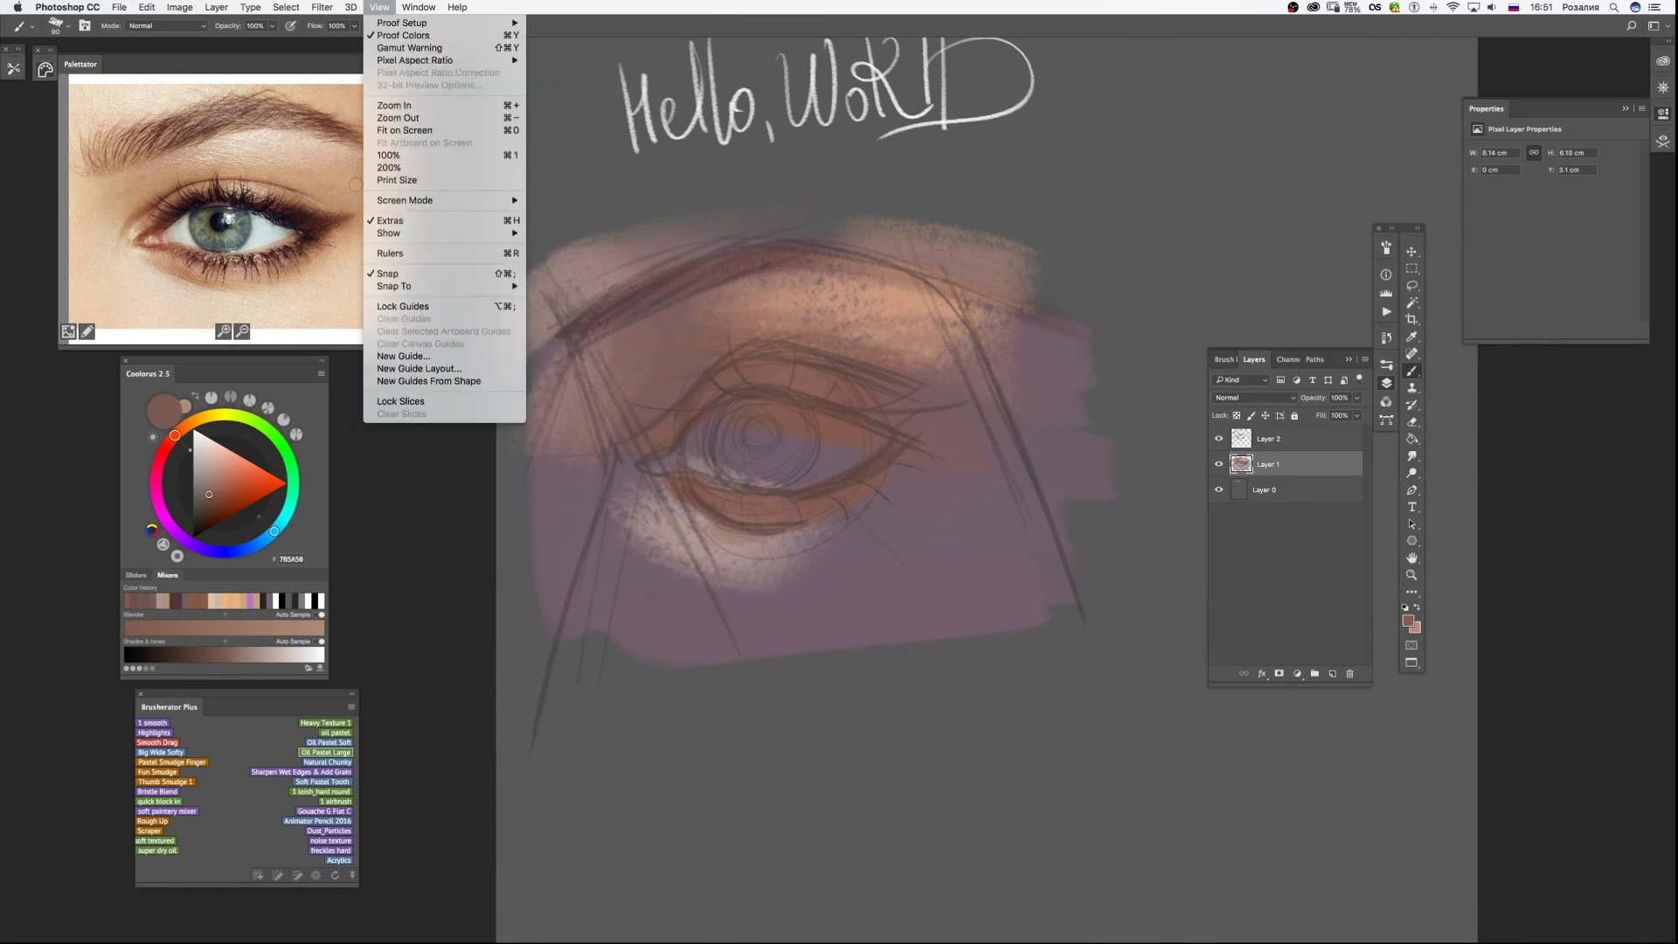
left_click(419, 7)
left_click(612, 88)
key("Return")
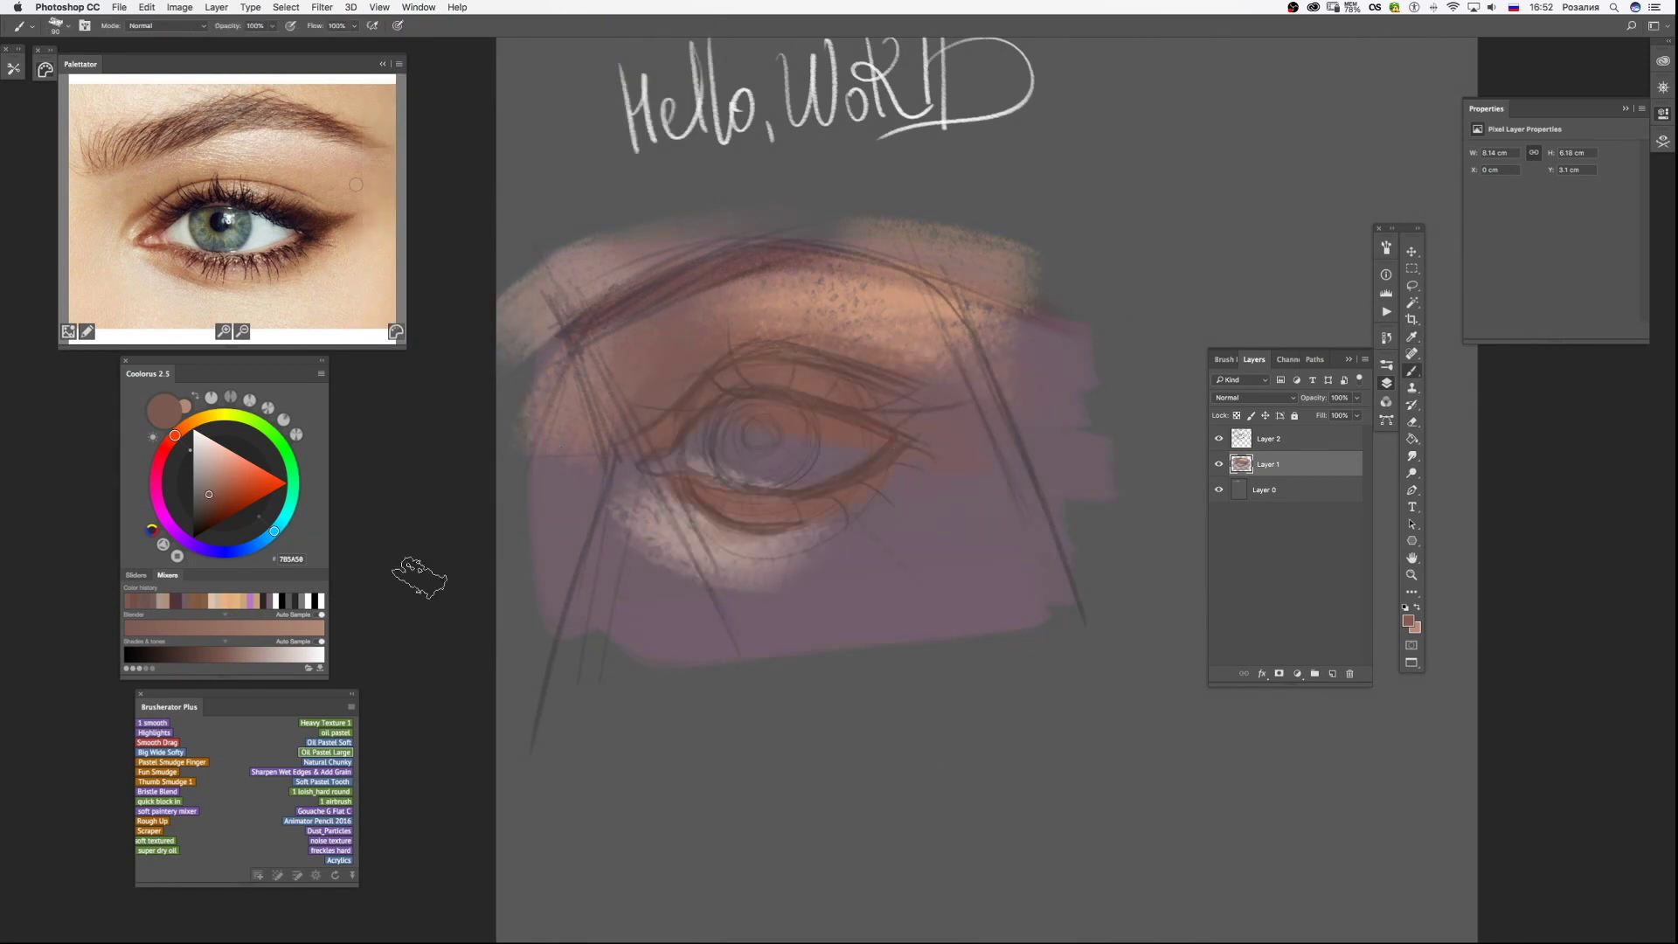
Cover the lower eye area with skin strokes and add cream highlights at inner corner and brow ridge.
left_click(175, 205, "alt")
left_click(877, 424, "alt")
mouse_move(981, 525)
left_mouse_down()
mouse_move(1068, 611)
mouse_move(961, 569)
mouse_move(939, 490)
left_mouse_up()
key("bracketleft")
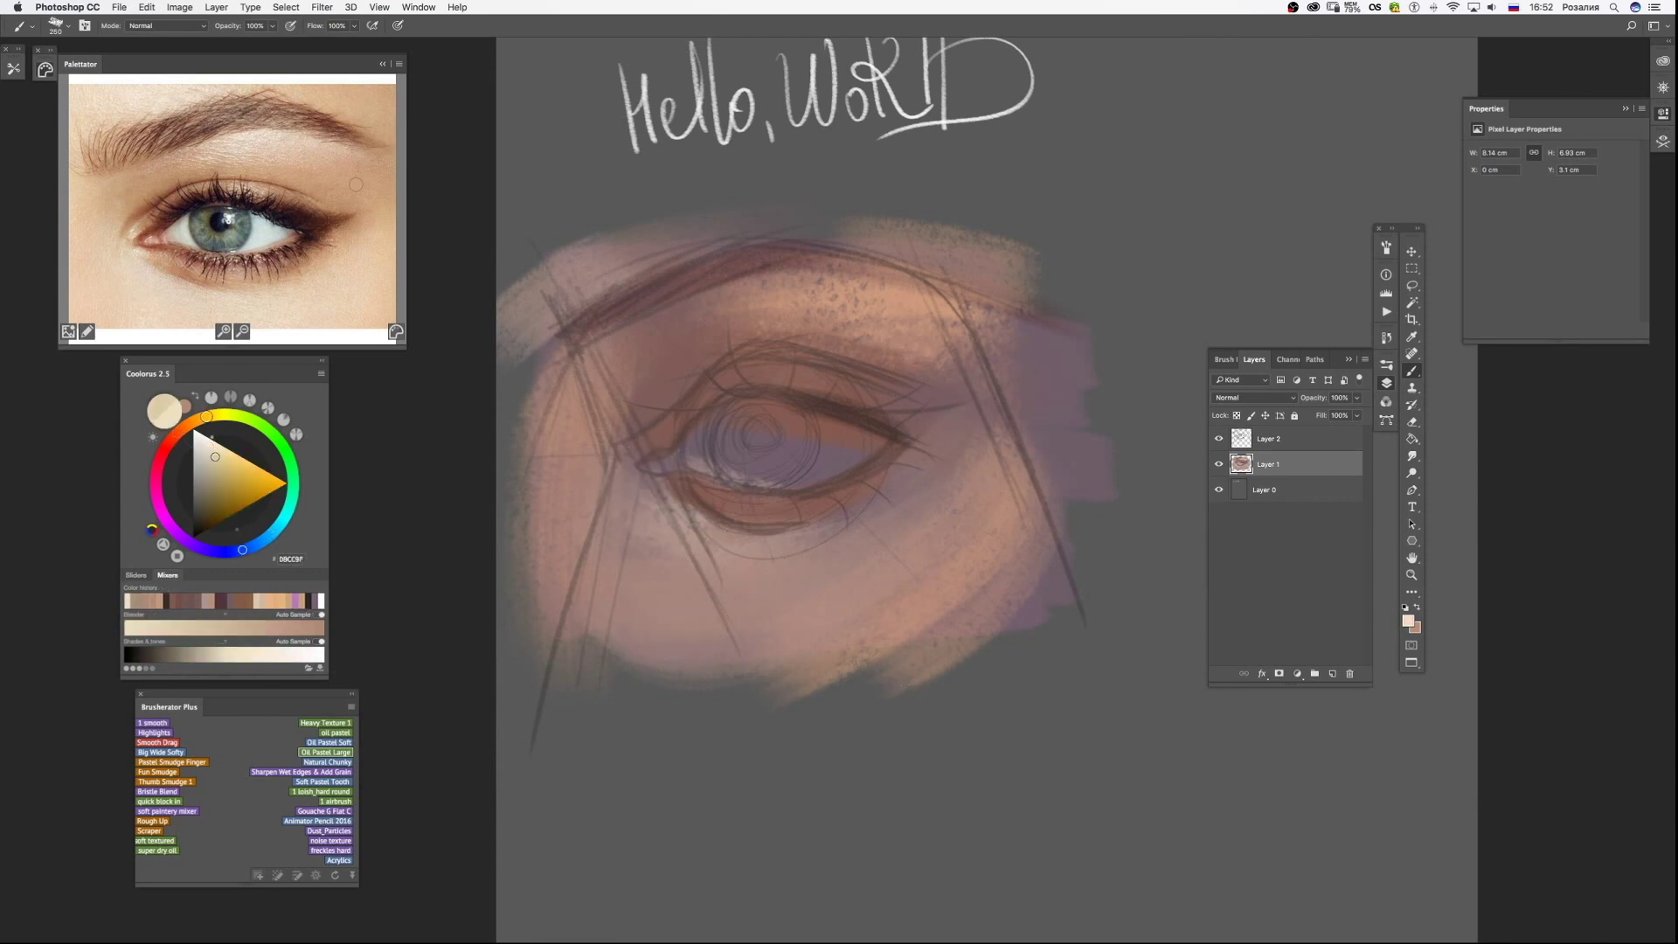
left_click_drag(647, 507, 594, 442)
left_click_drag(970, 289, 752, 288)
Lighten the eye whites with a soft brush and paint the iris dark navy.
key("shift+6")
key("shift+5")
key("bracketright")
left_click_drag(690, 446, 856, 437)
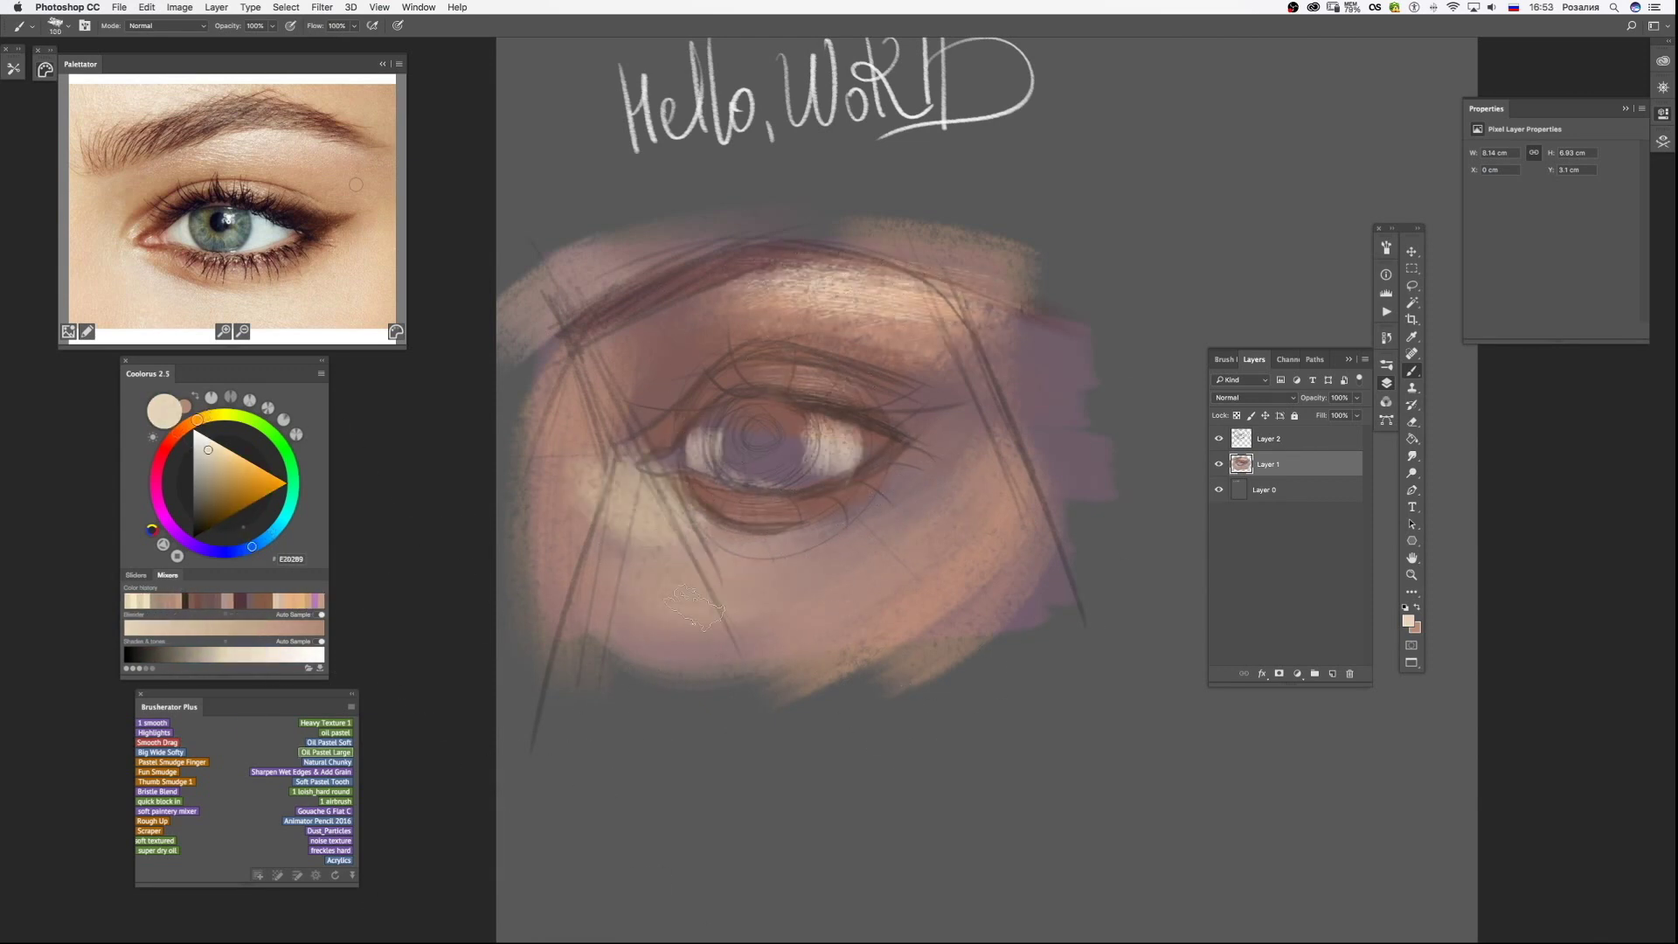
left_click(252, 547)
left_click(204, 512)
key("shift+0")
left_click_drag(726, 411, 813, 437)
Repaint the inner eye corner pink and the eye white a greyish beige.
left_click(664, 467, "alt")
key("bracketleft")
key("bracketleft")
key("bracketleft")
left_click_drag(646, 463, 687, 468)
key("bracketright")
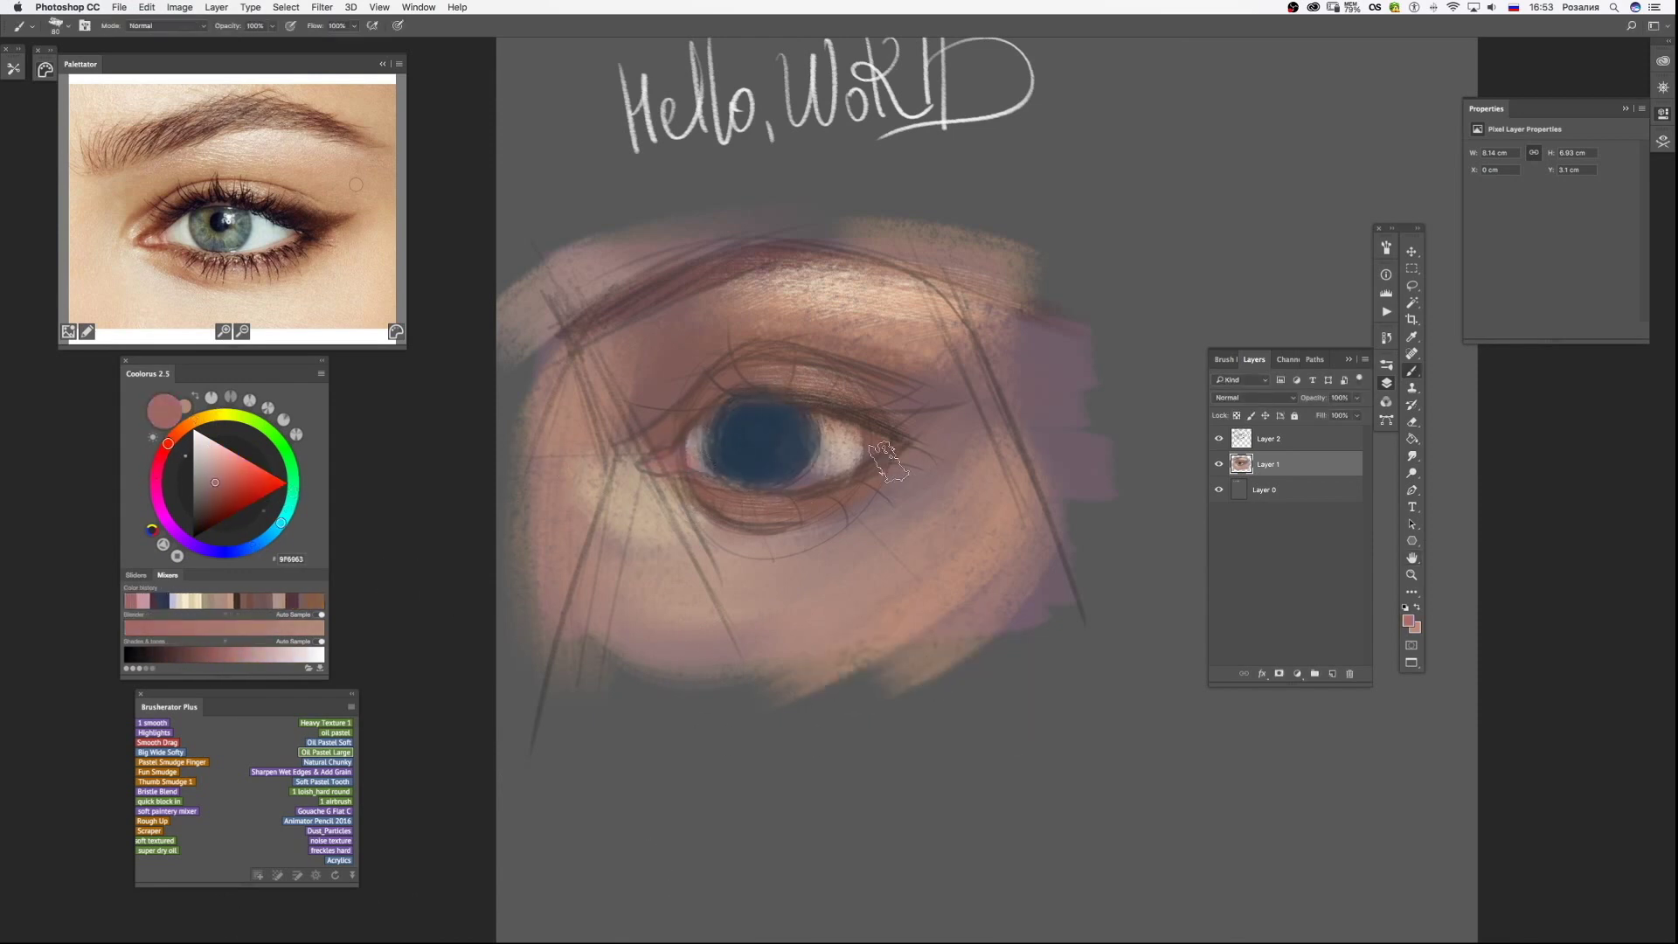
left_click(883, 459, "alt")
left_click_drag(874, 454, 787, 476)
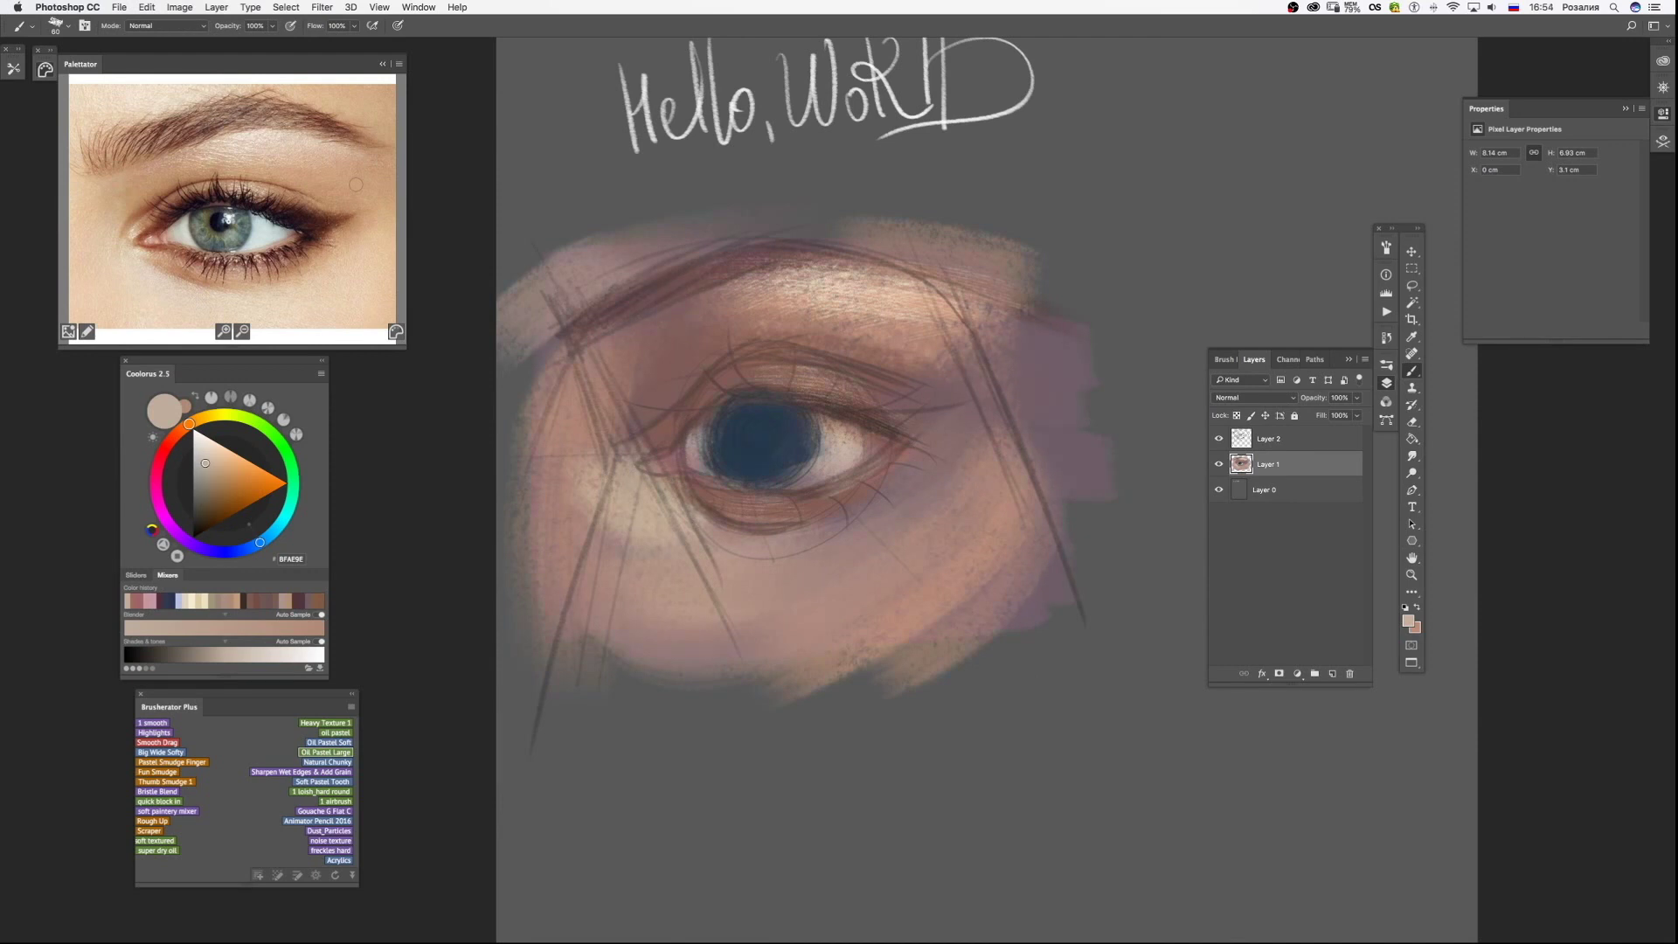
With the Animator Pencil 2016 brush, redraw the dark lower-lid line while checking values in greyscale.
left_click(317, 821)
key("ctrl+y")
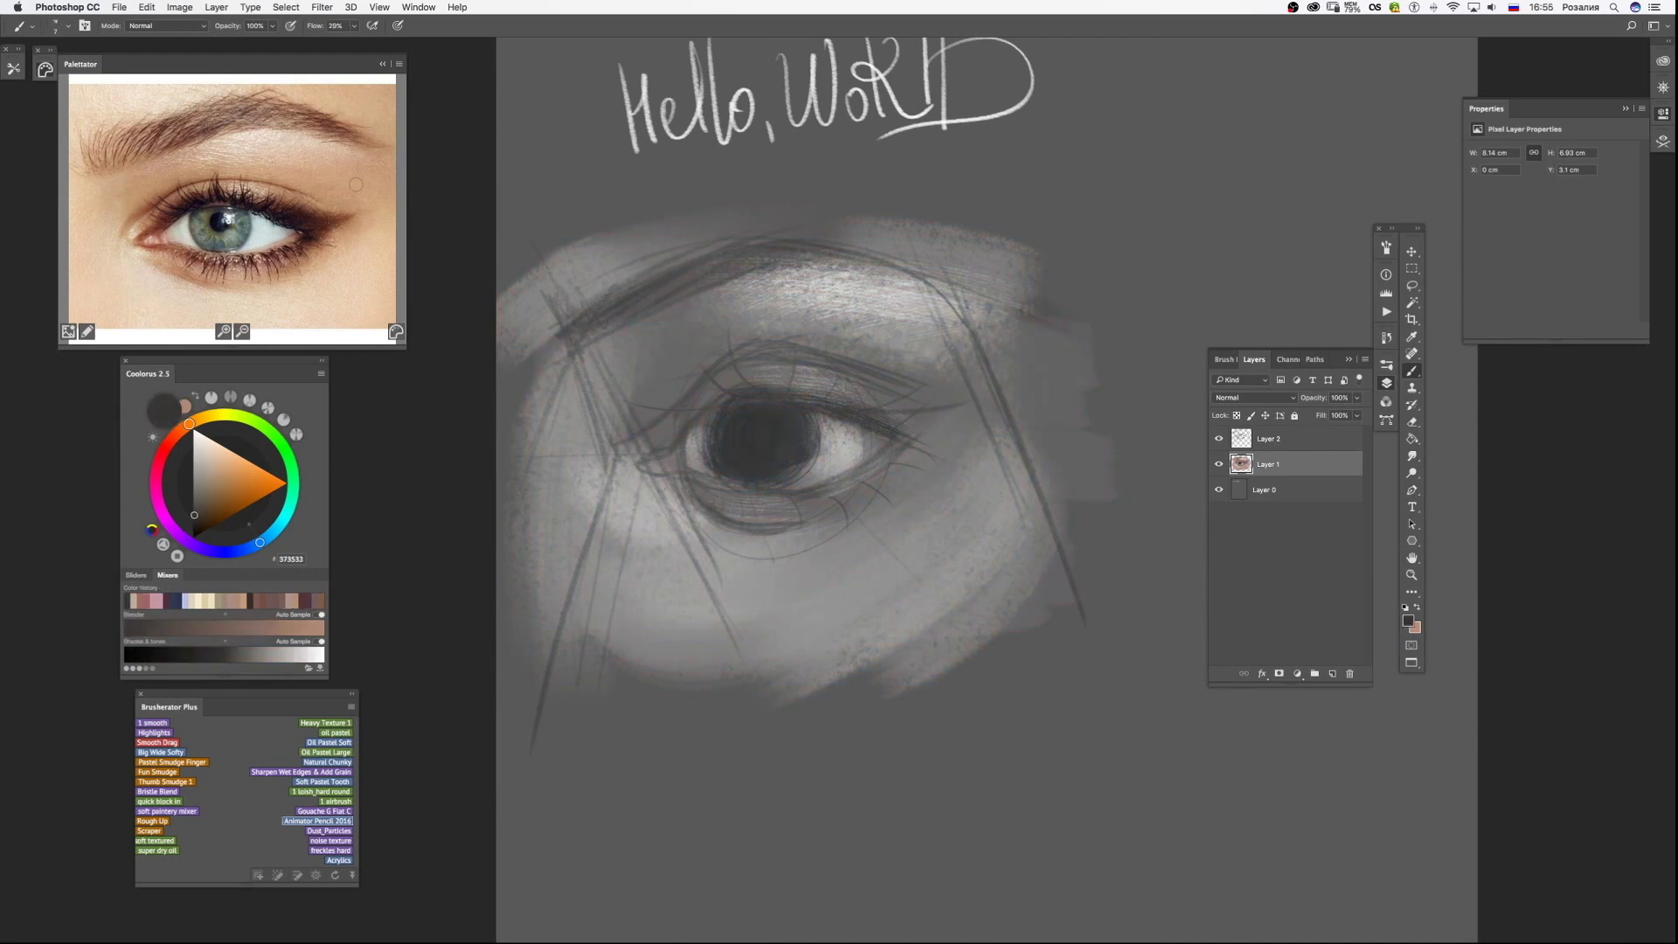
left_click_drag(691, 490, 929, 472)
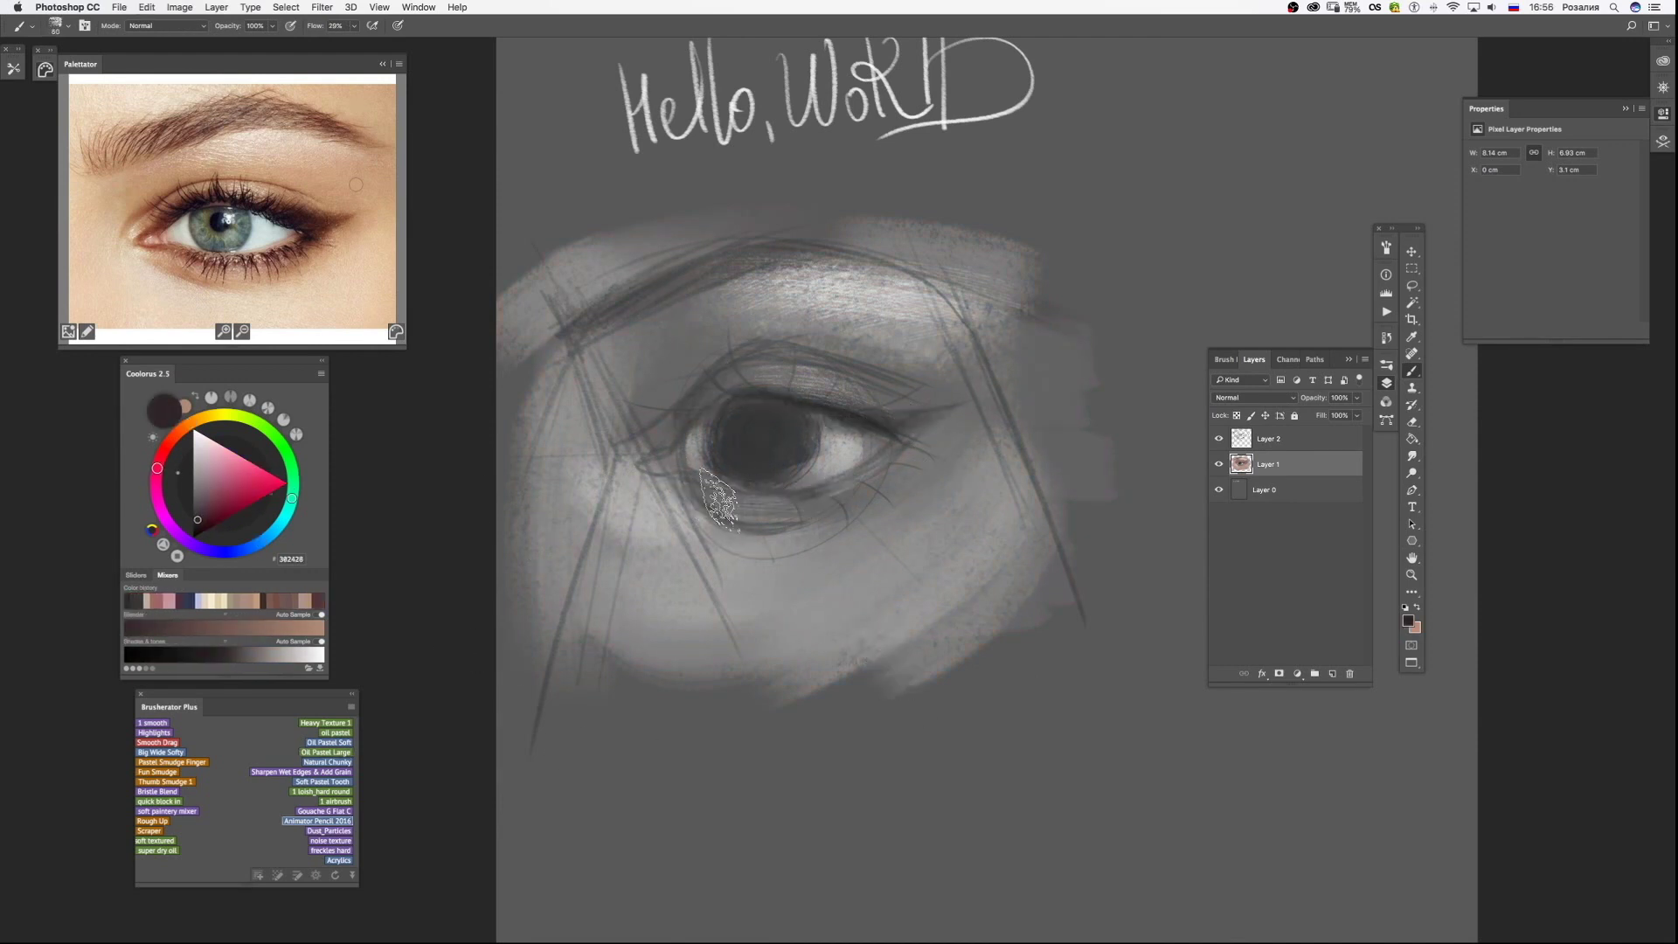
key("ctrl+y")
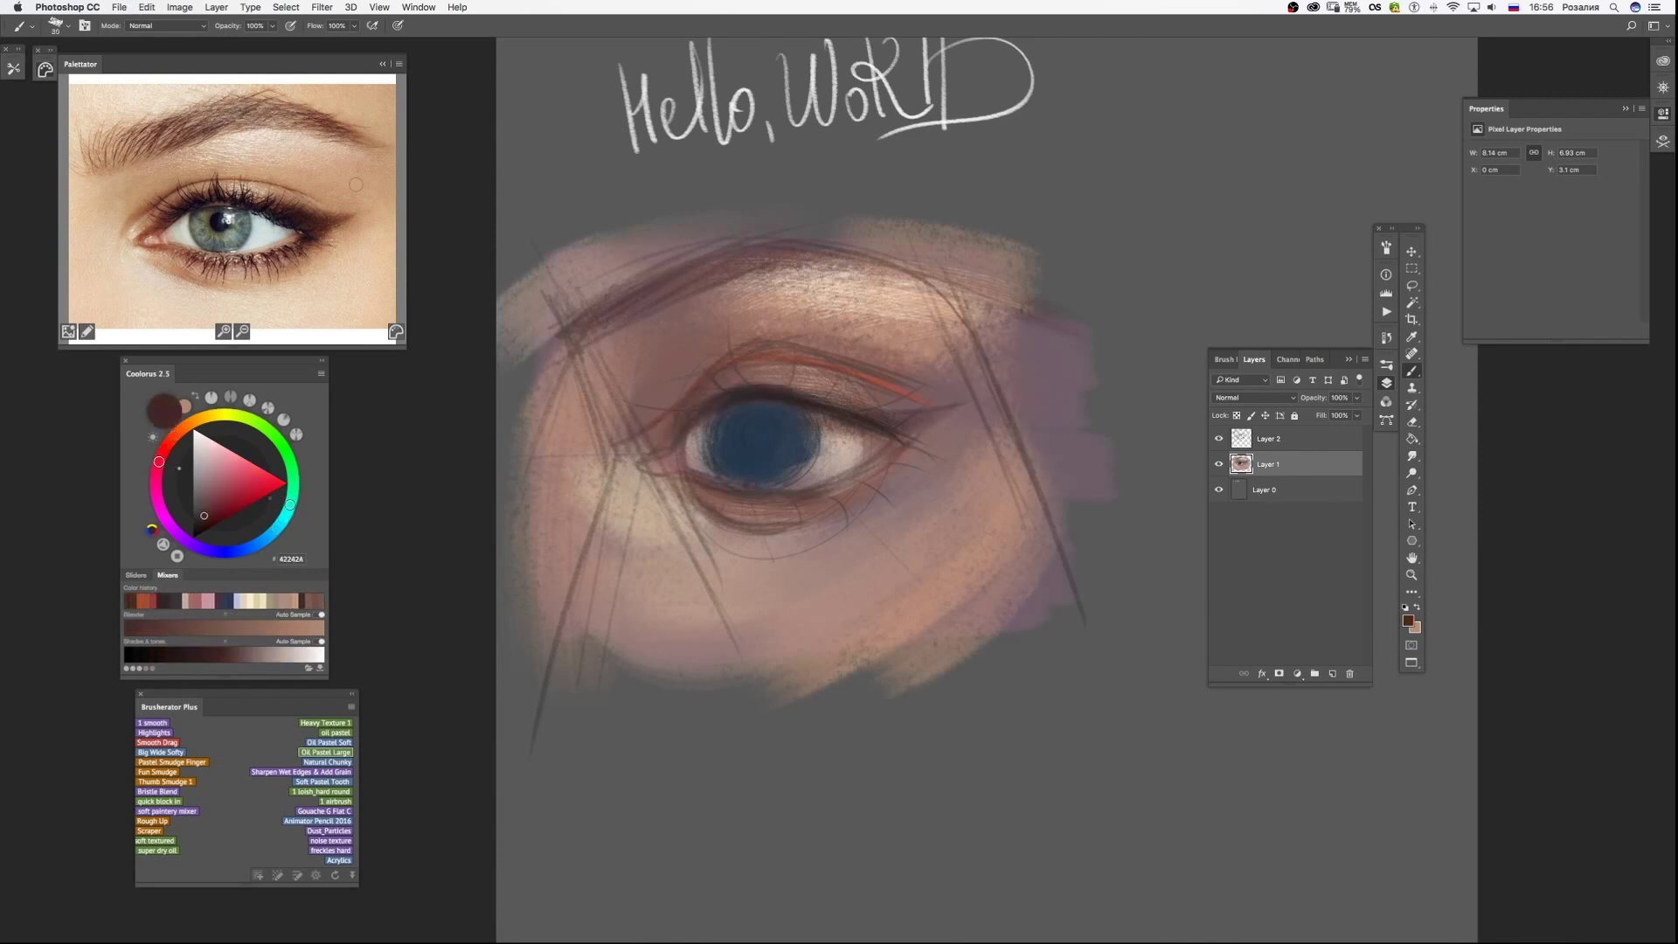
Set the brush to Color mode and tint the iris orange and green.
left_click(355, 184)
left_click(166, 25)
key("Escape")
left_click(913, 678, "alt")
key("shift+alt+c")
left_click(844, 507, "alt")
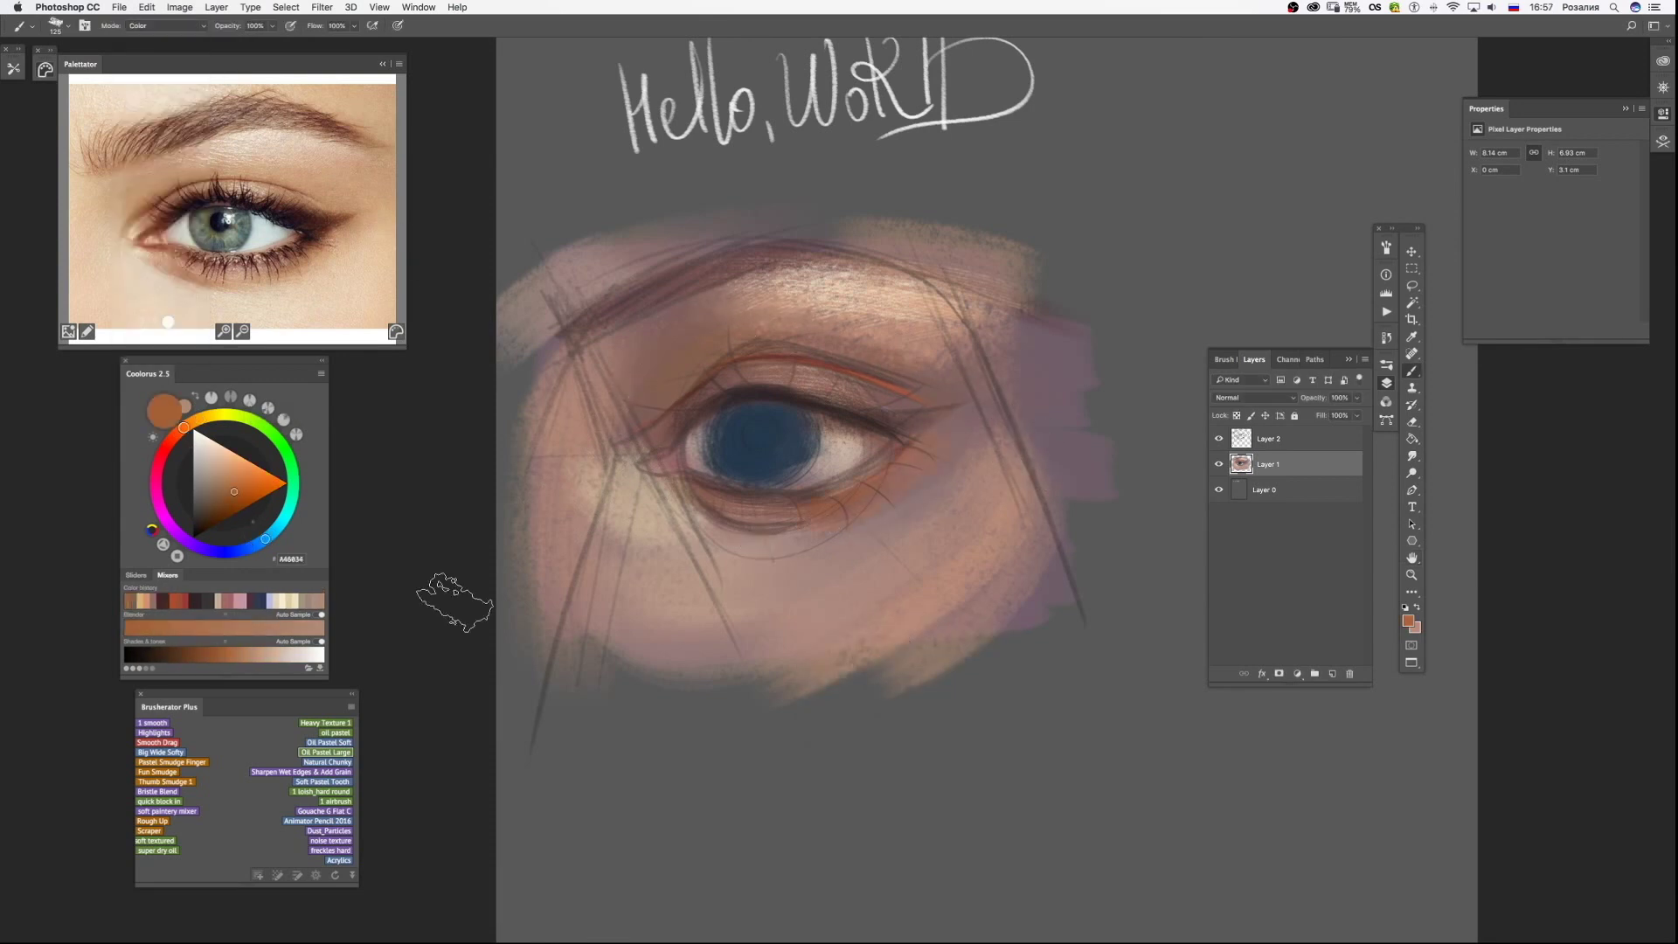
right_click(826, 656)
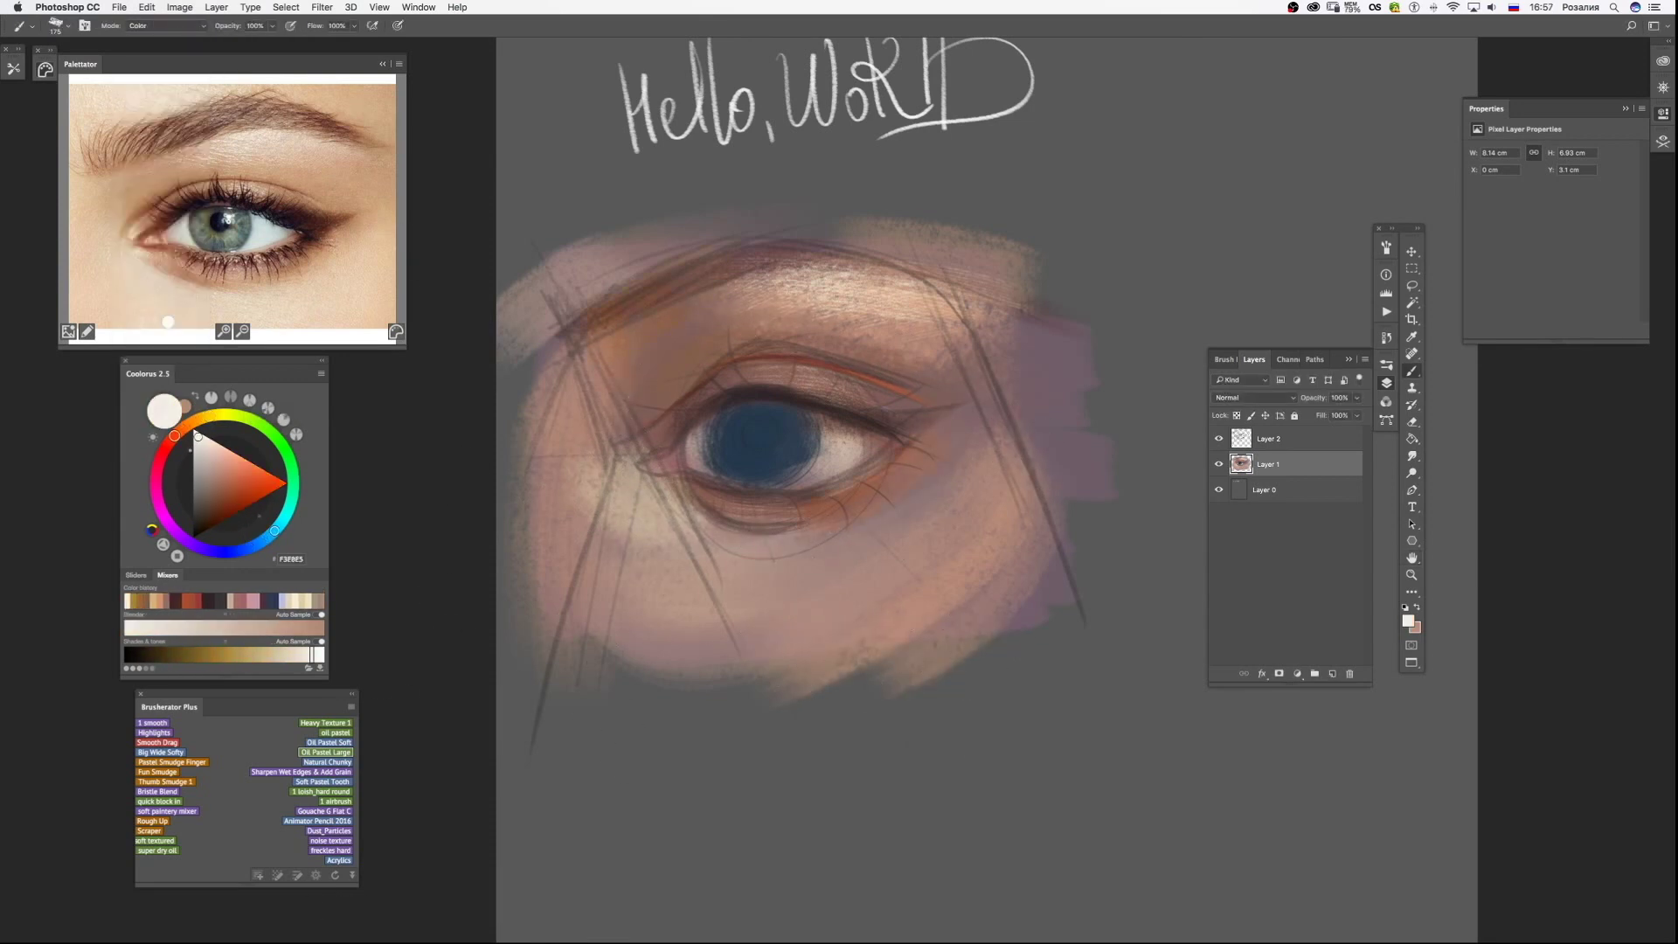
mouse_move(747, 432)
left_mouse_down()
mouse_move(770, 442)
mouse_move(756, 562)
left_mouse_up()
right_click(831, 629)
key("Escape")
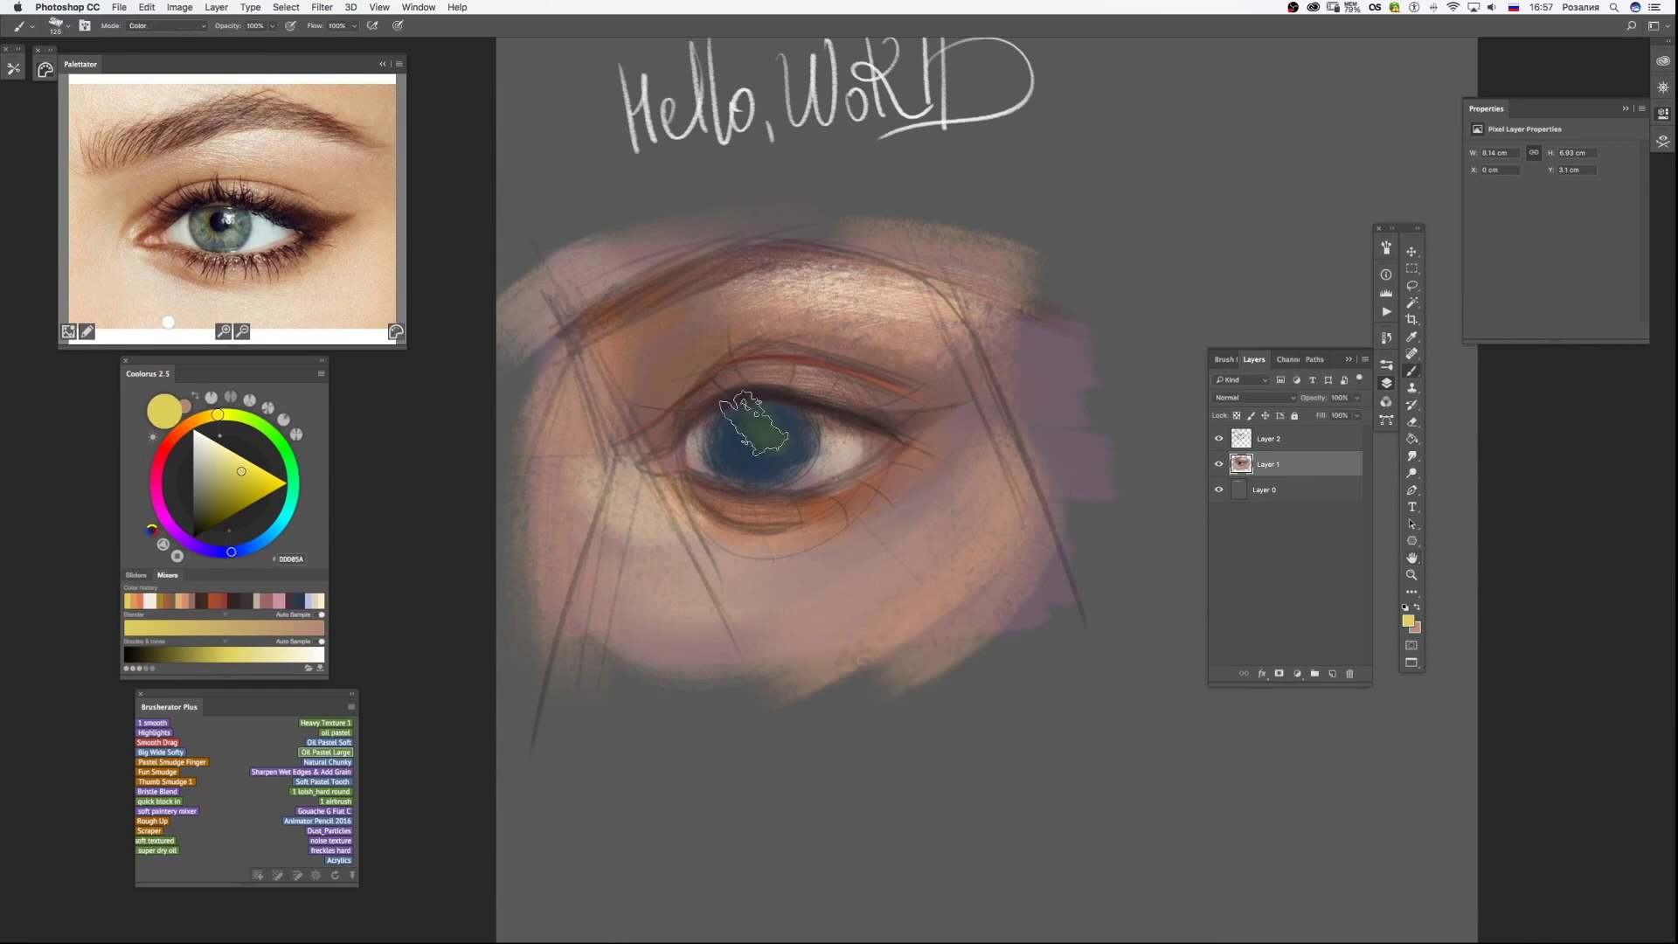
Fade the sketch layer to 17% opacity, then hide it.
left_click(1293, 439)
mouse_move(1357, 398)
left_mouse_down()
mouse_move(1314, 413)
mouse_move(1366, 414)
left_mouse_up()
left_click(1267, 464)
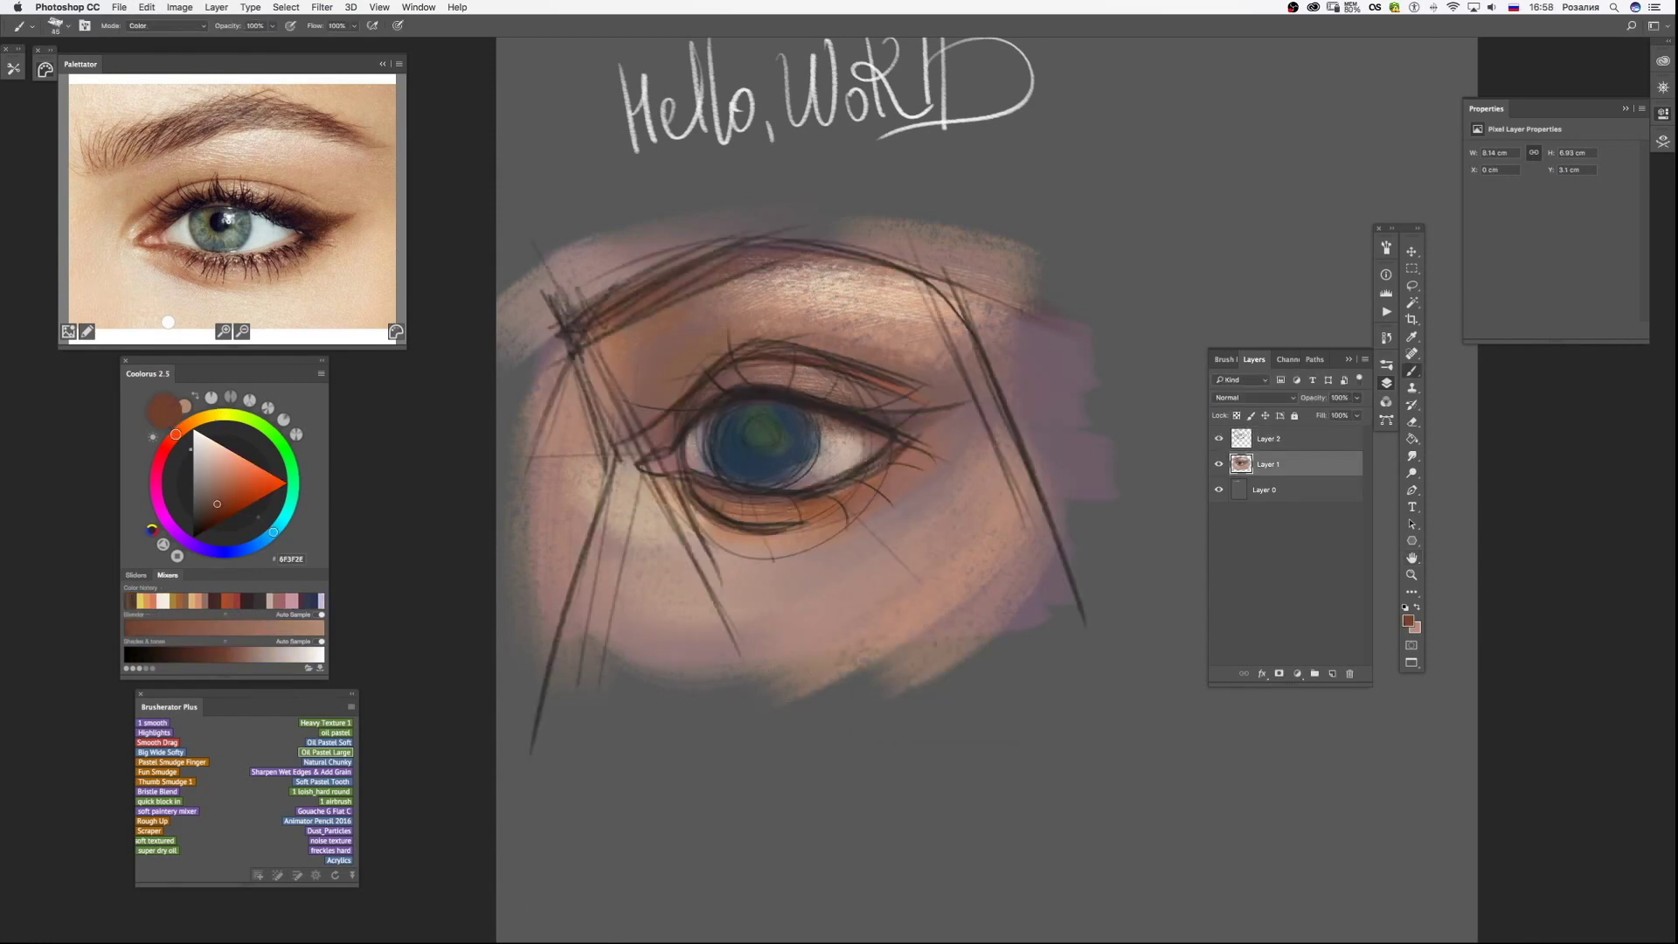
left_click(1219, 439)
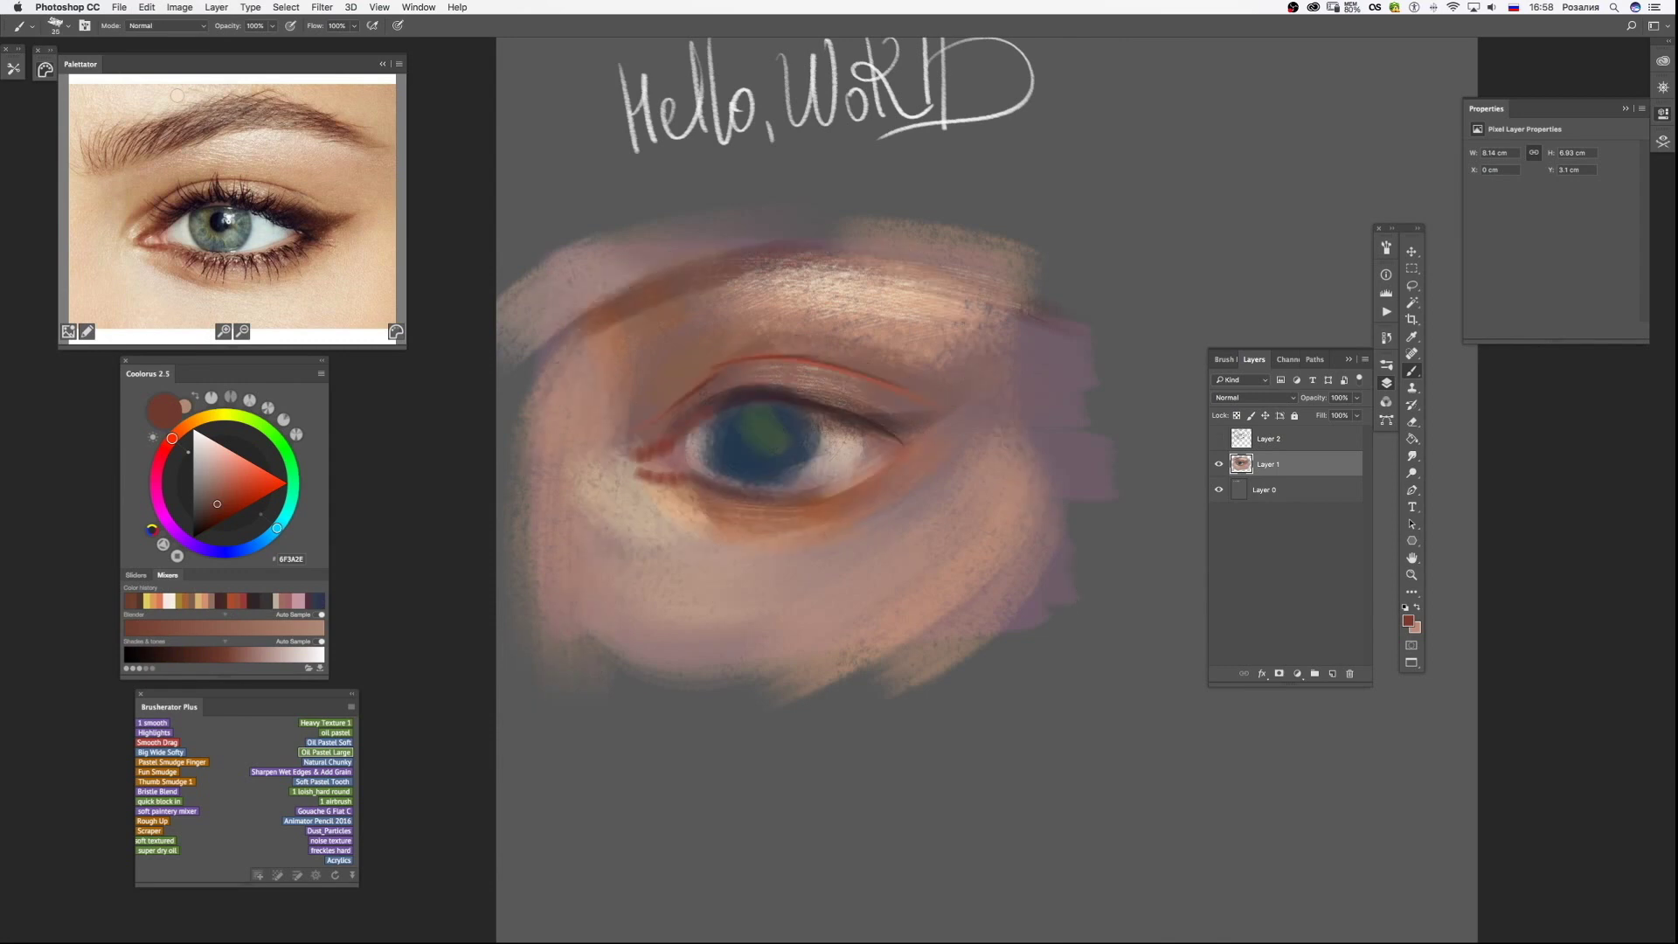
Darken the iris with a dark green stroke after sampling purple, plum and skin tones.
left_click(630, 448, "alt")
key("bracketleft")
key("bracketleft")
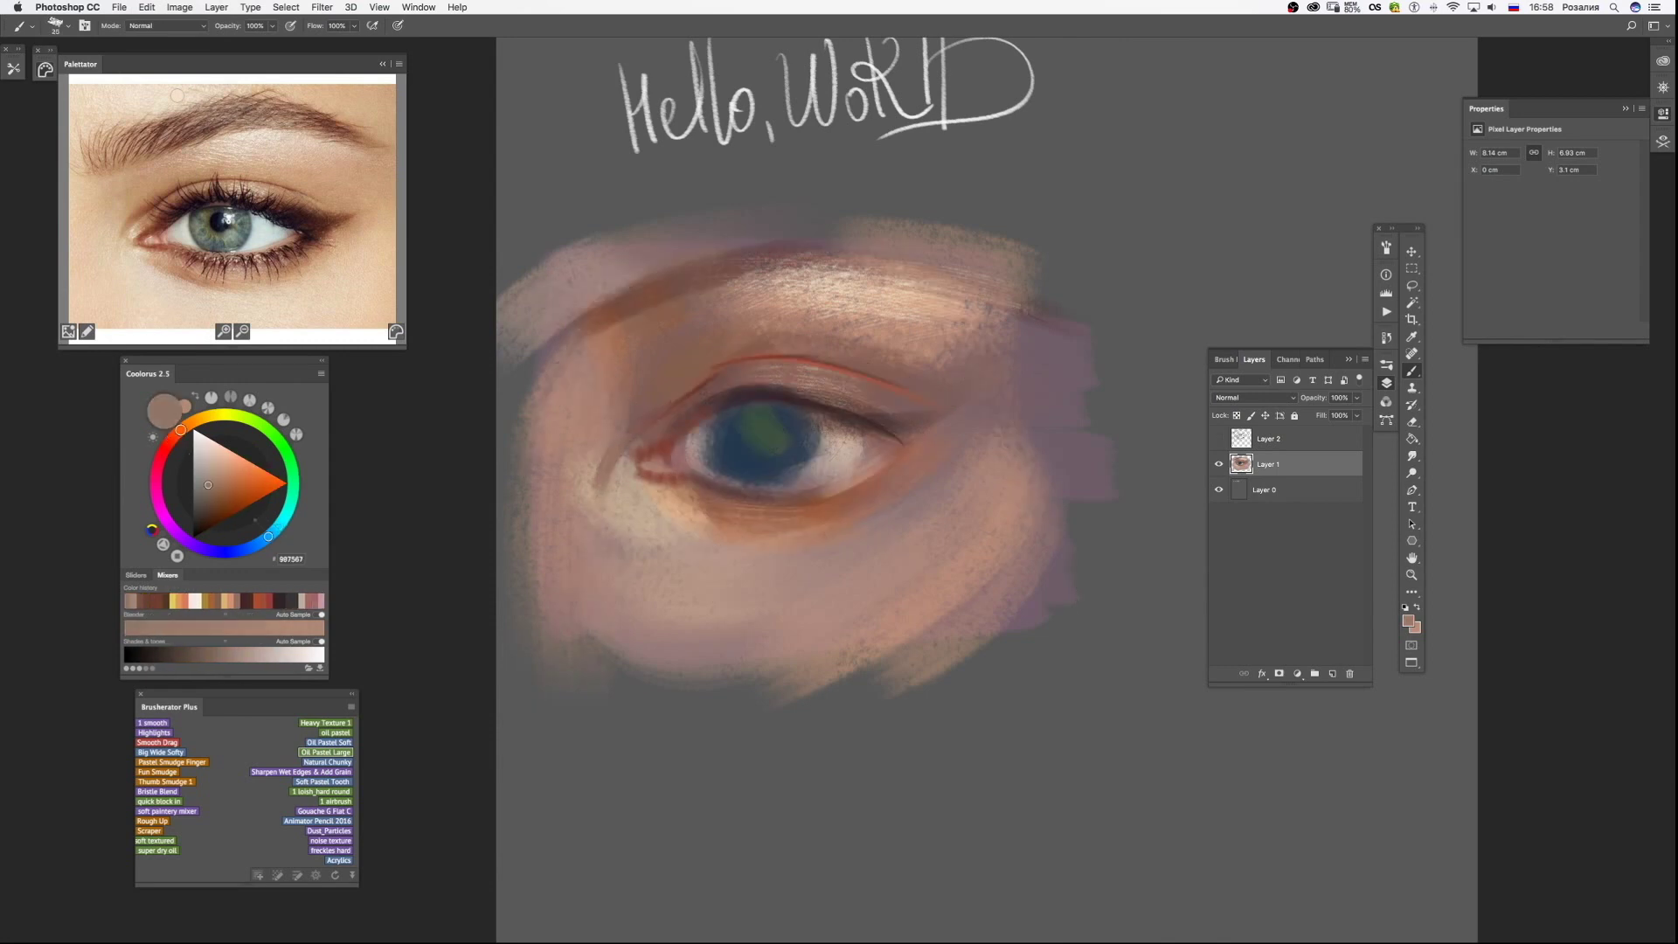
left_click(629, 437, "alt")
key("bracketright")
key("bracketright")
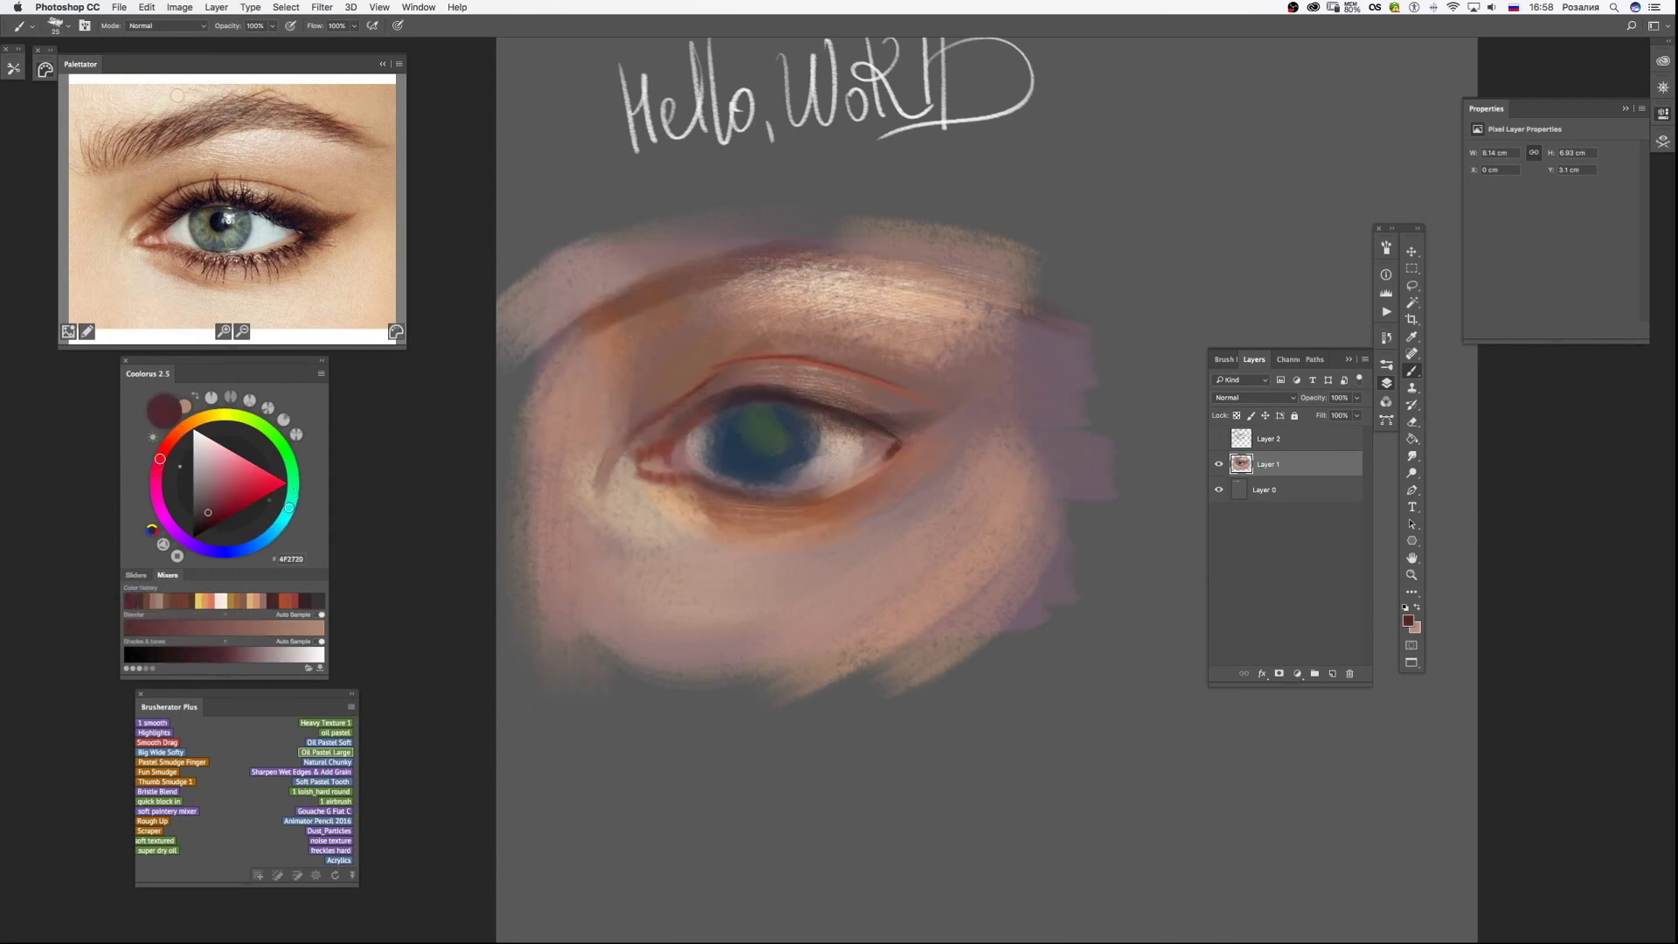
left_click(892, 454, "alt")
key("bracketright")
key("bracketright")
key("bracketright")
left_click(673, 507, "alt")
key("bracketleft")
key("bracketleft")
key("bracketleft")
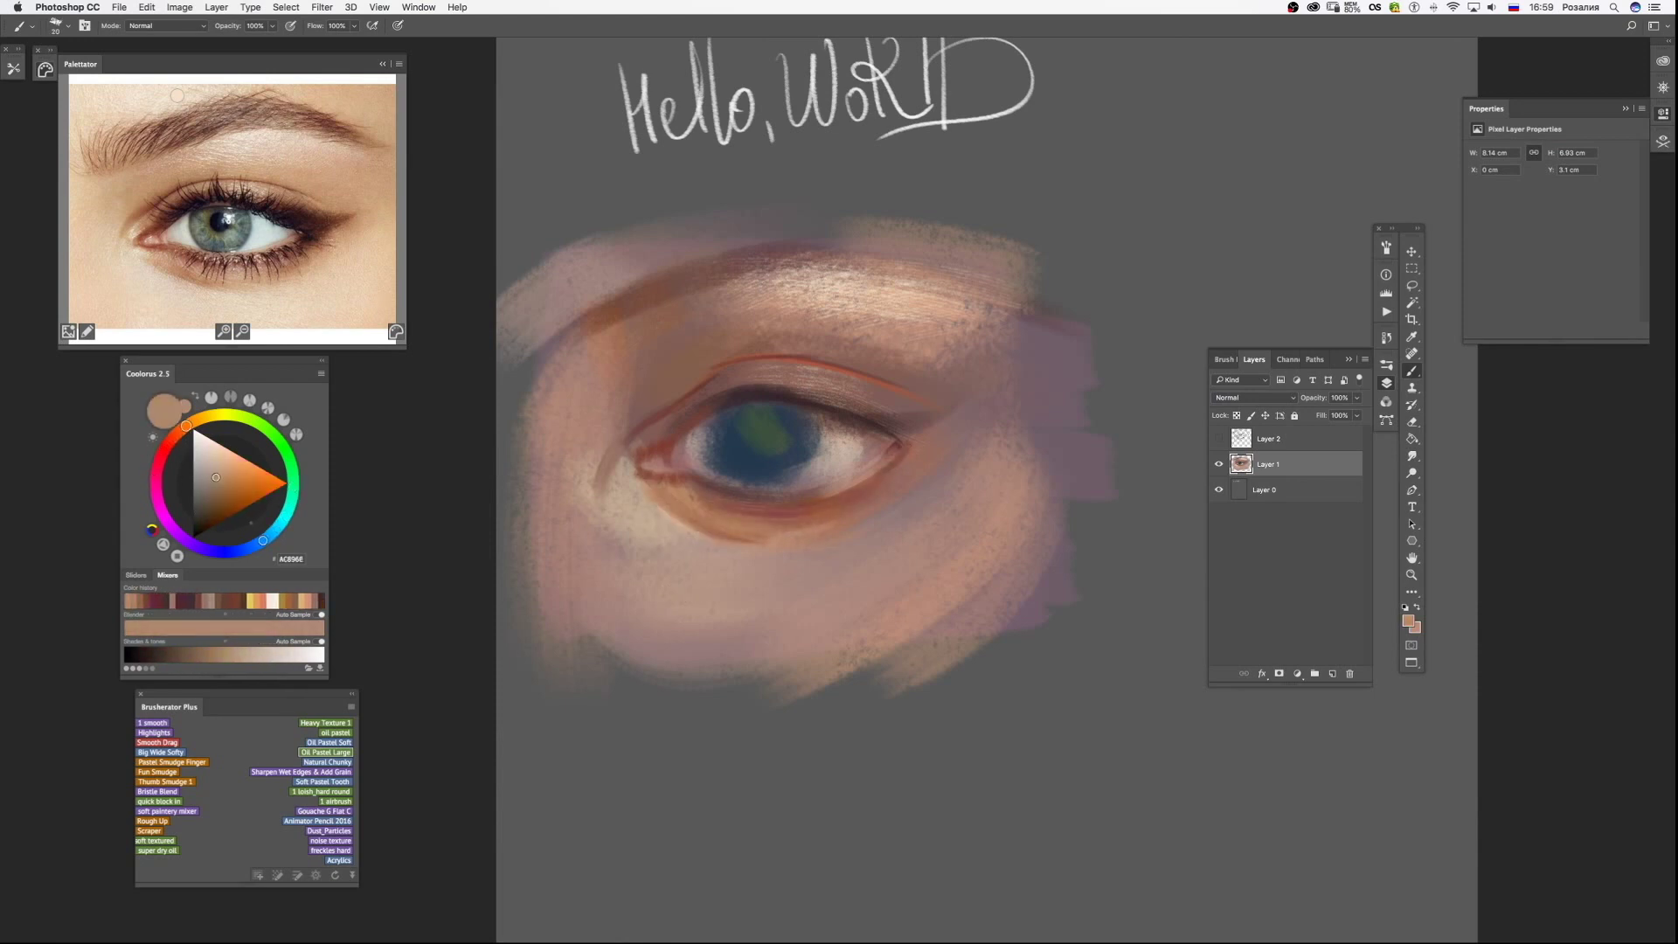
left_click(752, 428, "alt")
key("bracketright")
key("bracketright")
key("bracketright")
left_click_drag(716, 437, 777, 455)
Sample a mauve-grey and grey A29594 skin colour while resizing the brush.
left_click(664, 629, "alt")
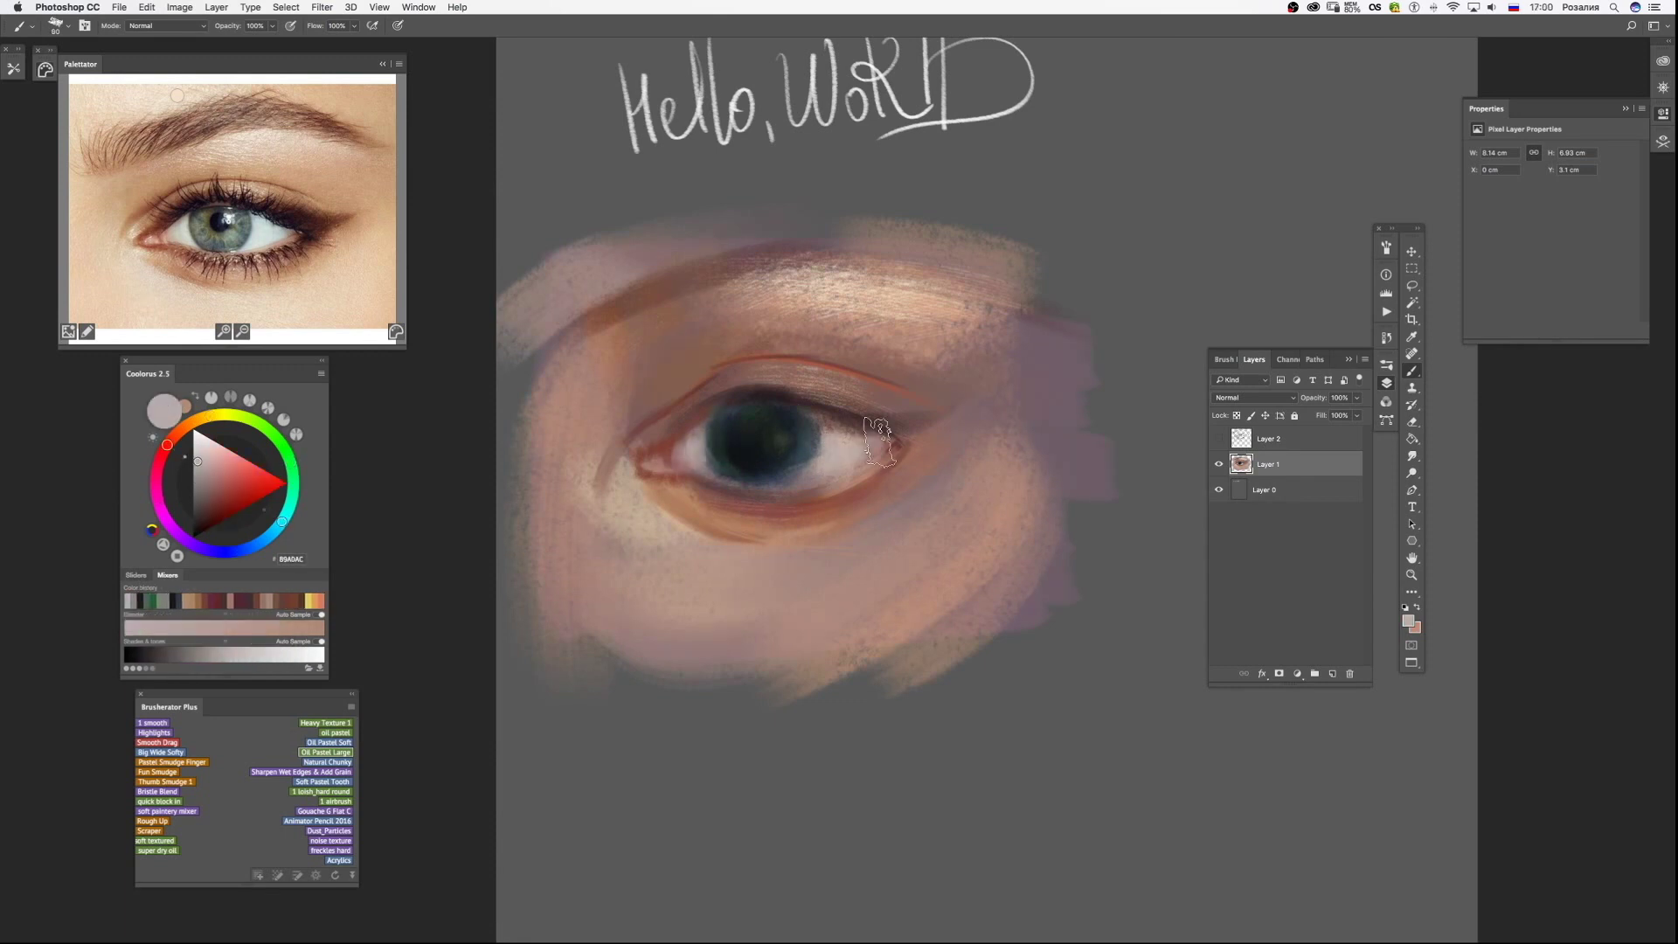
key("bracketleft")
key("bracketleft")
key("bracketleft")
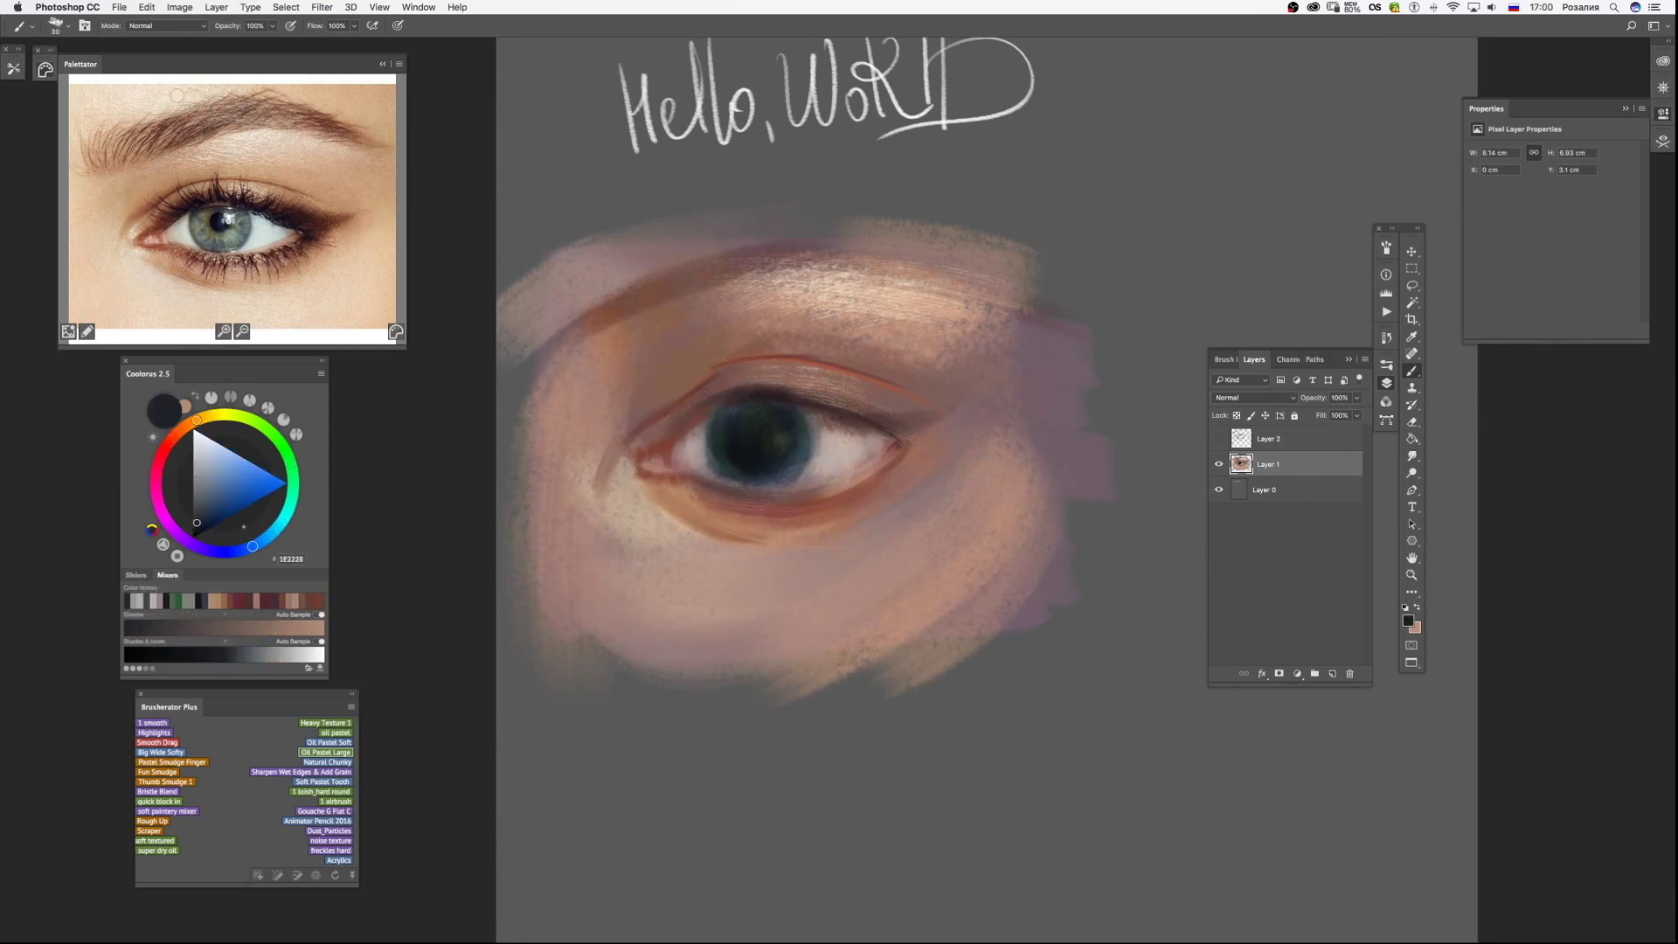
key("bracketleft")
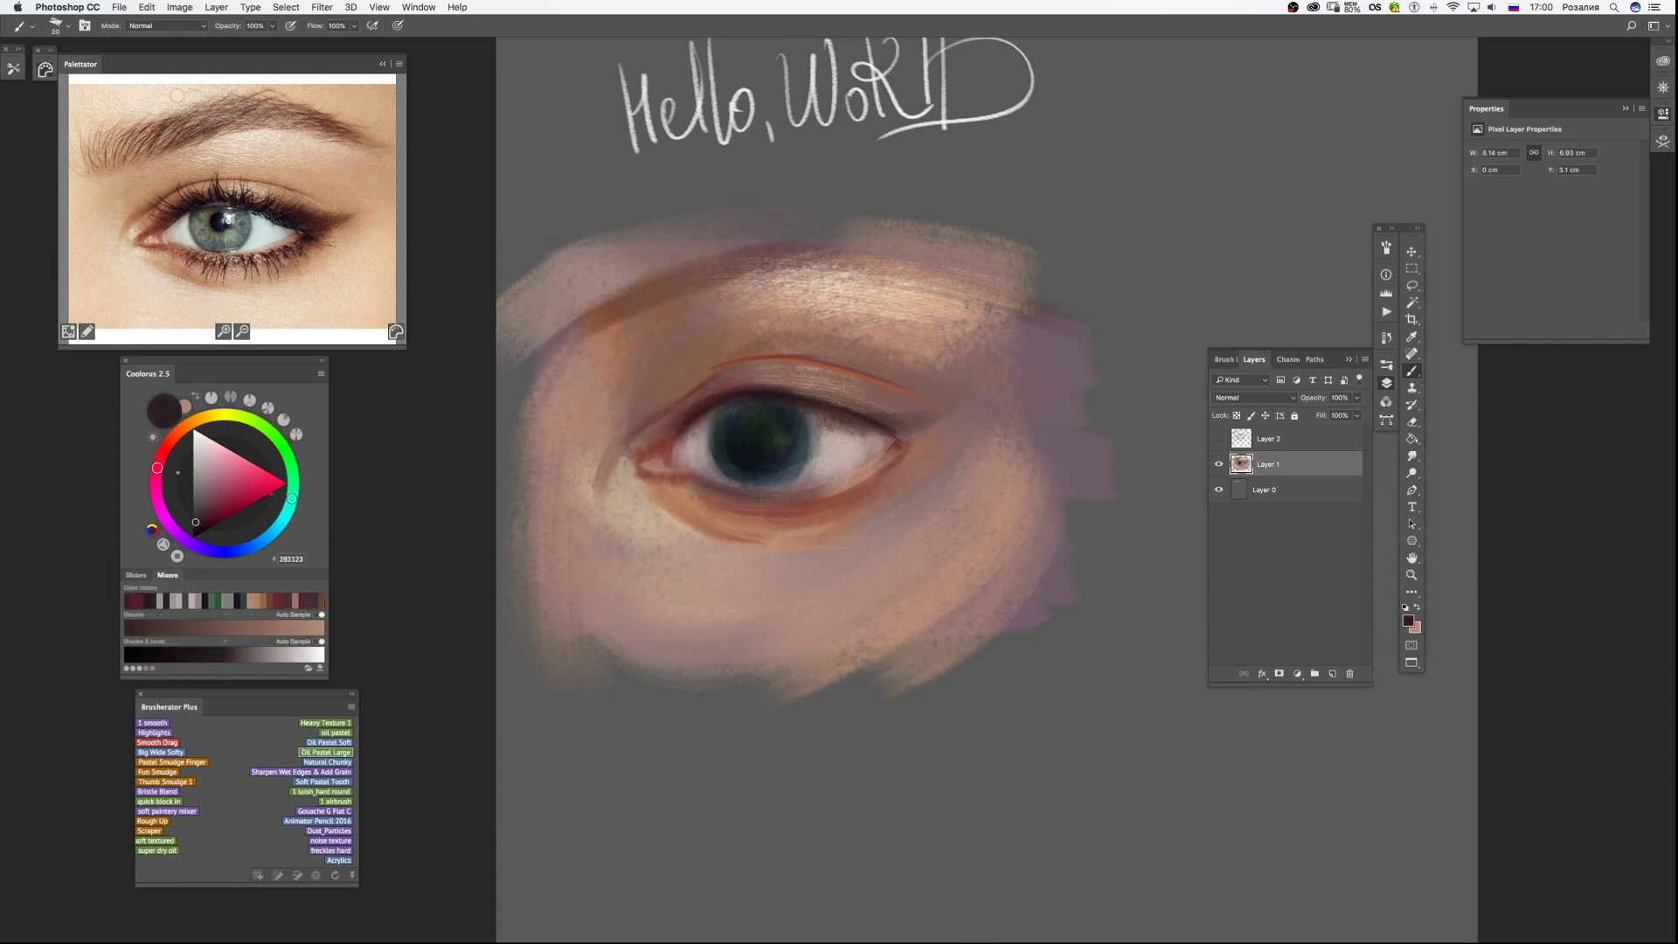
key("bracketright")
key("bracketright")
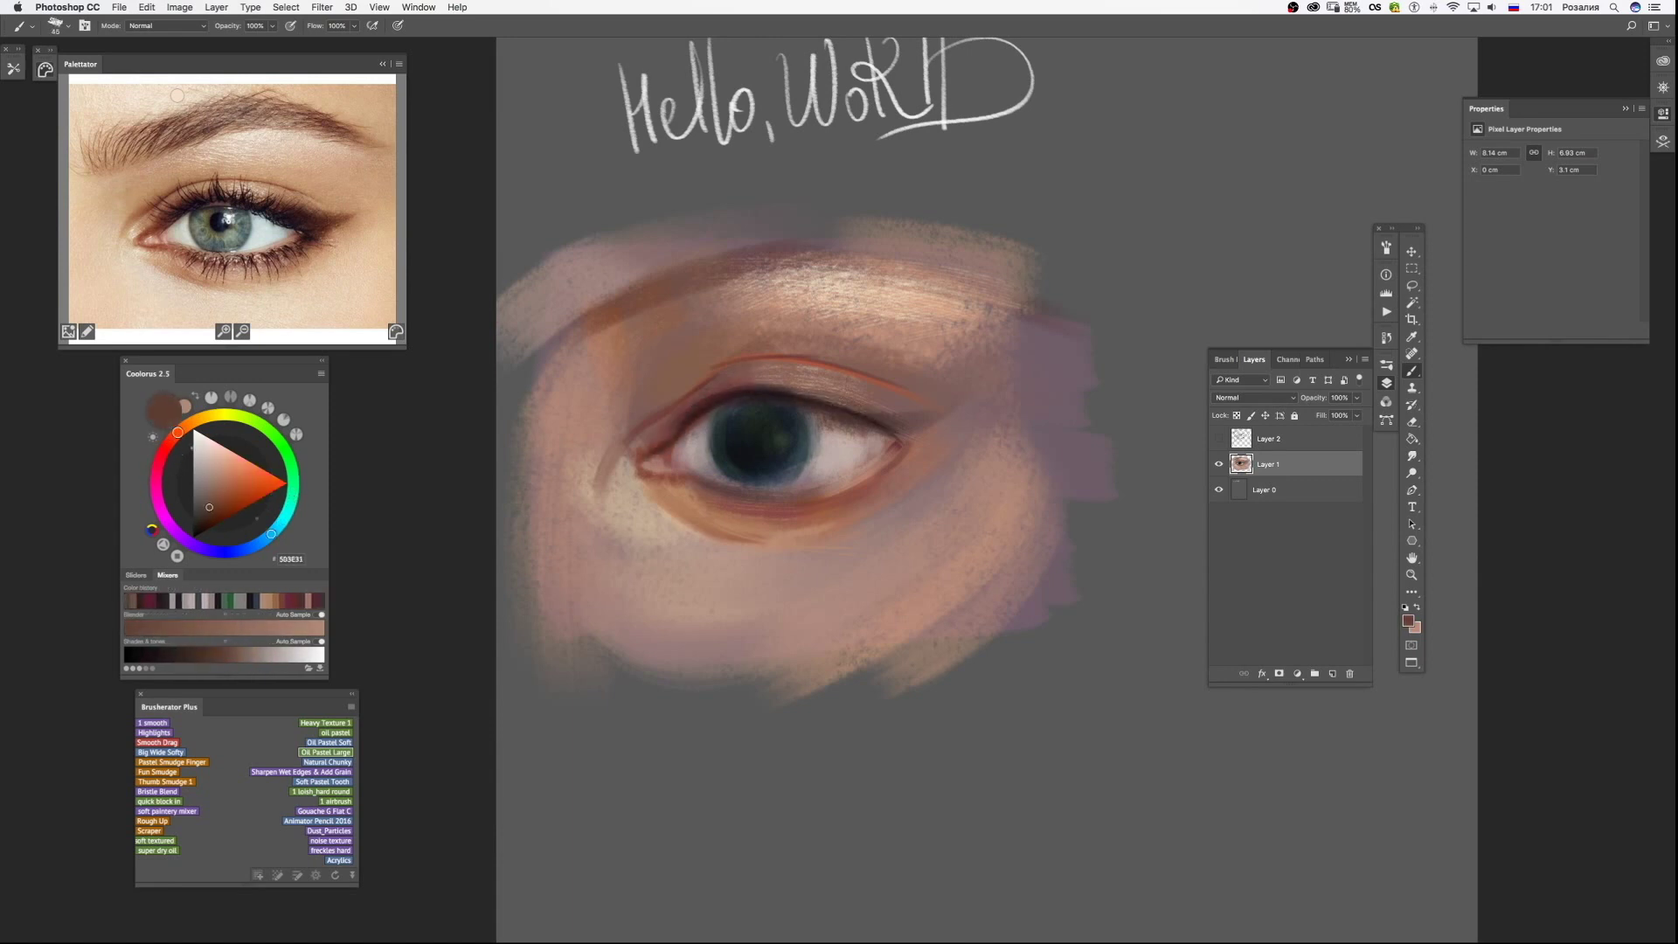
key("bracketleft")
key("bracketleft")
key("bracketleft")
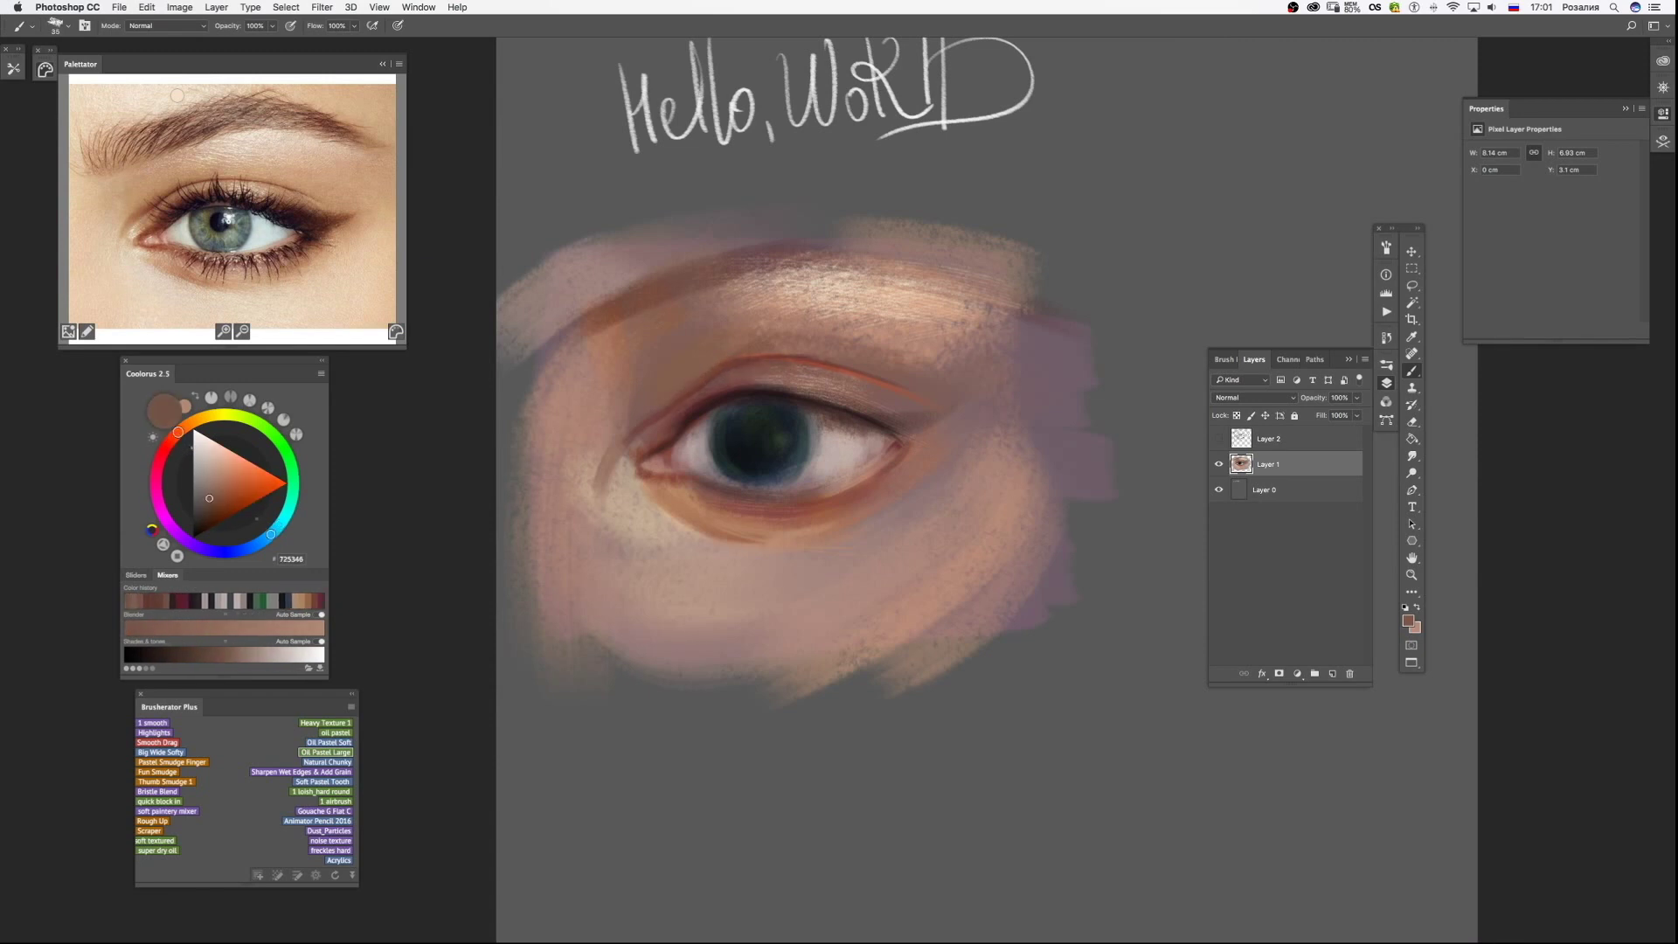
key("bracketright")
key("bracketright")
key("bracketleft")
key("bracketleft")
key("bracketleft")
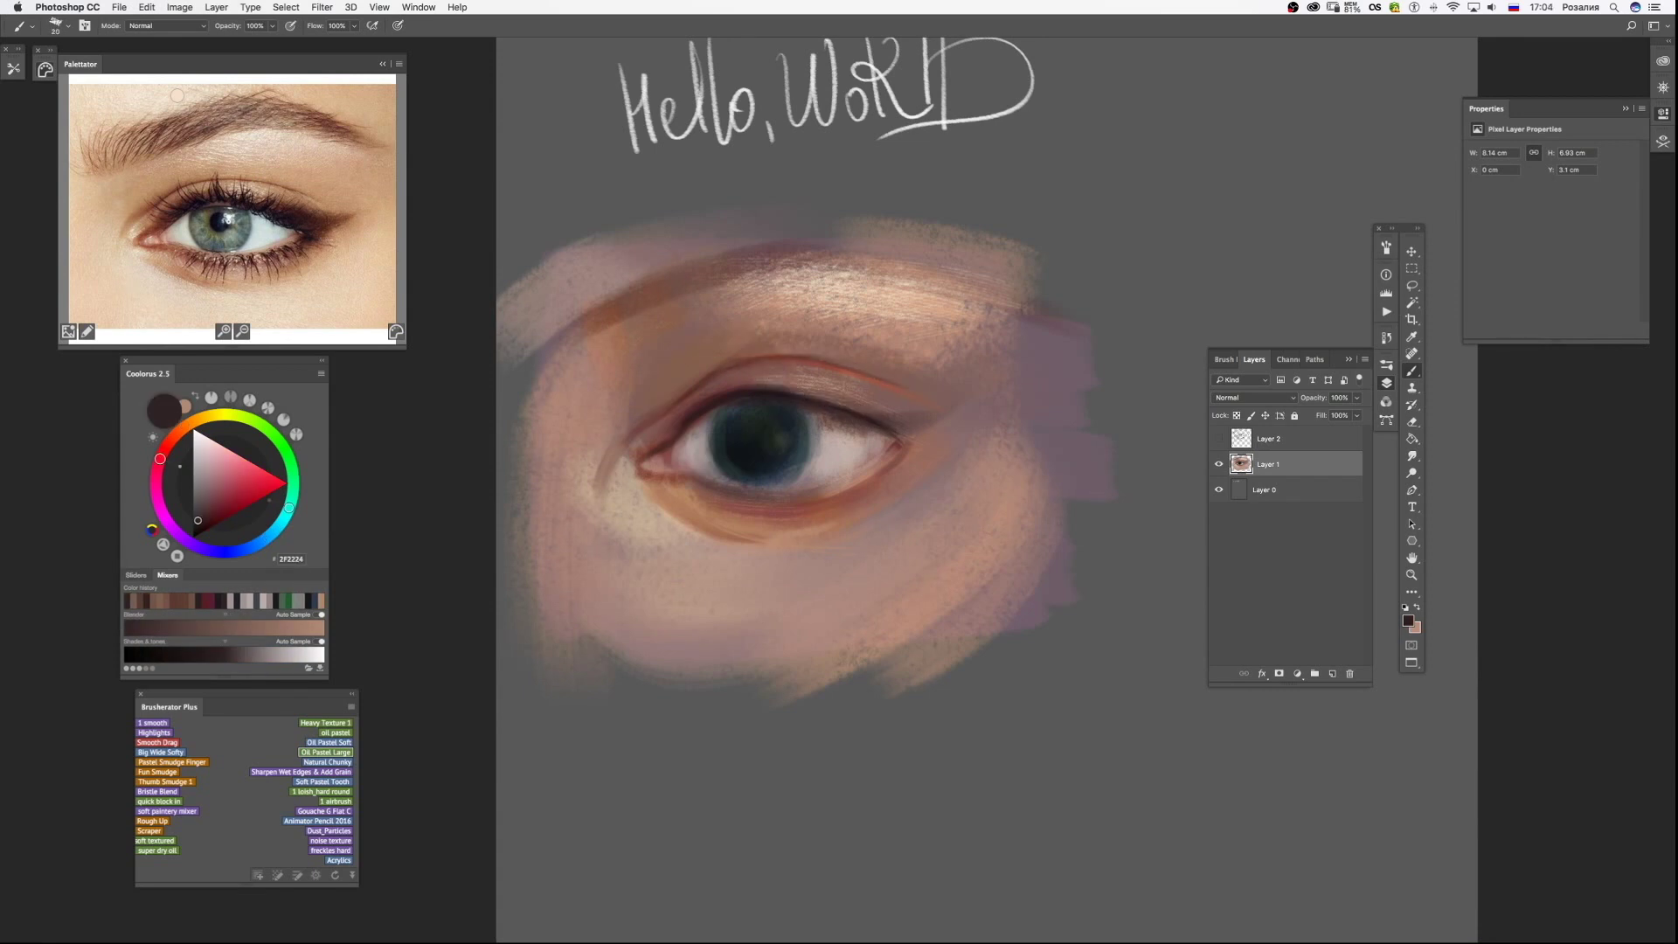
Switch to the Smooth Drag brush and line the lower lid's outer corner in dark brown.
left_click(158, 742)
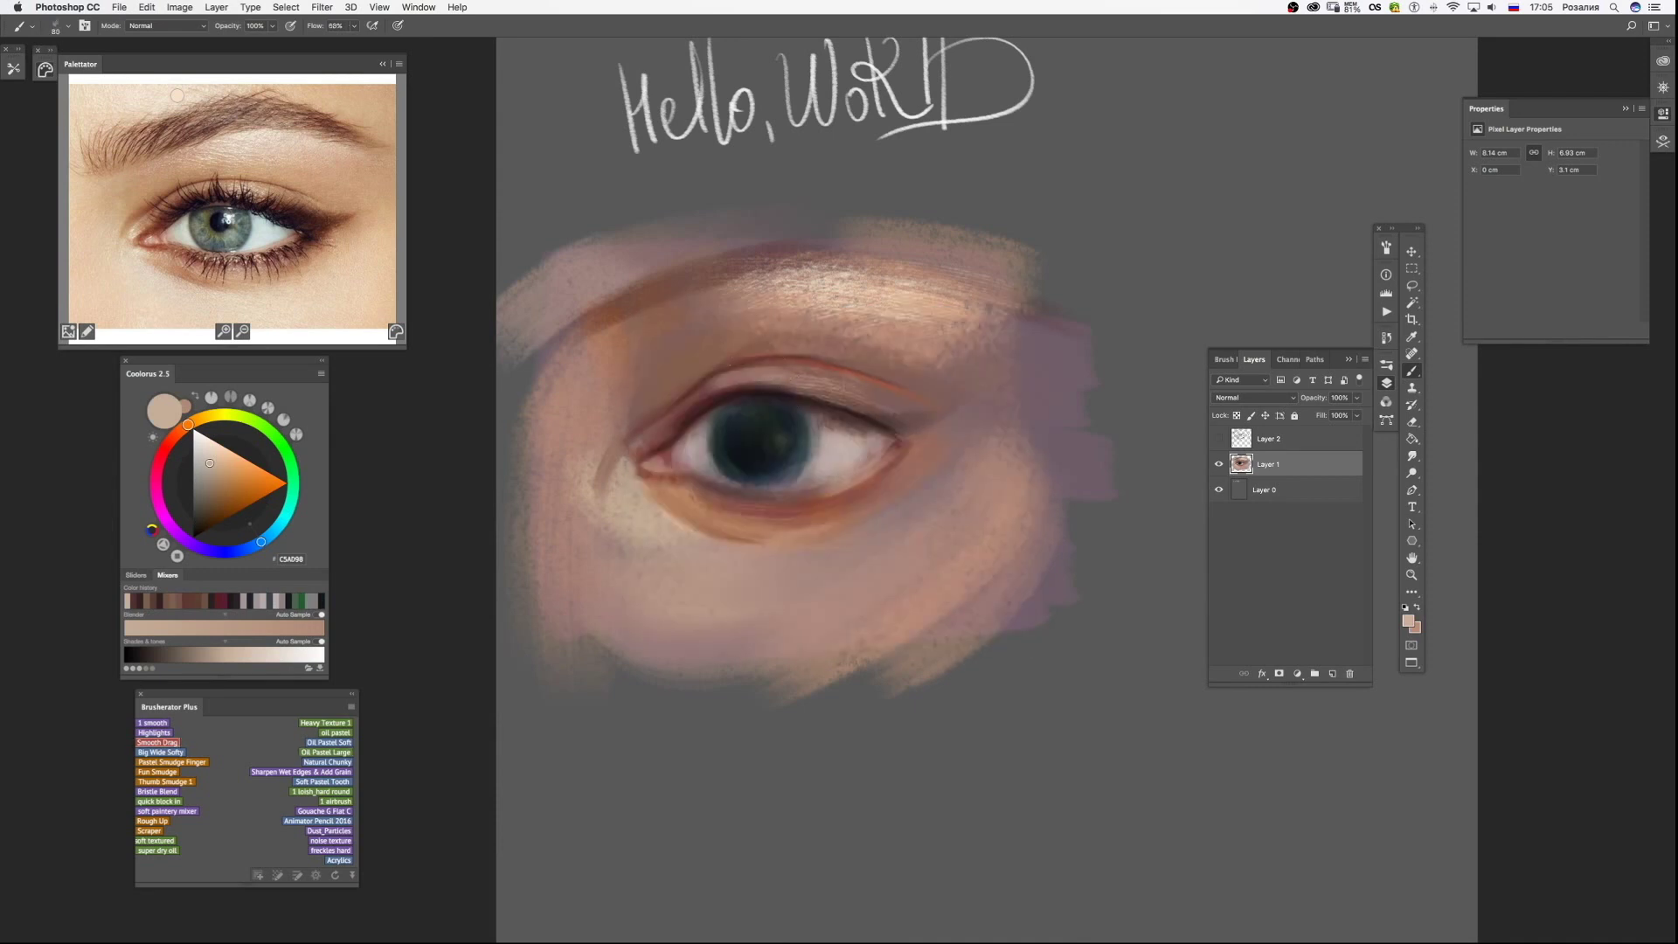
left_click(383, 221)
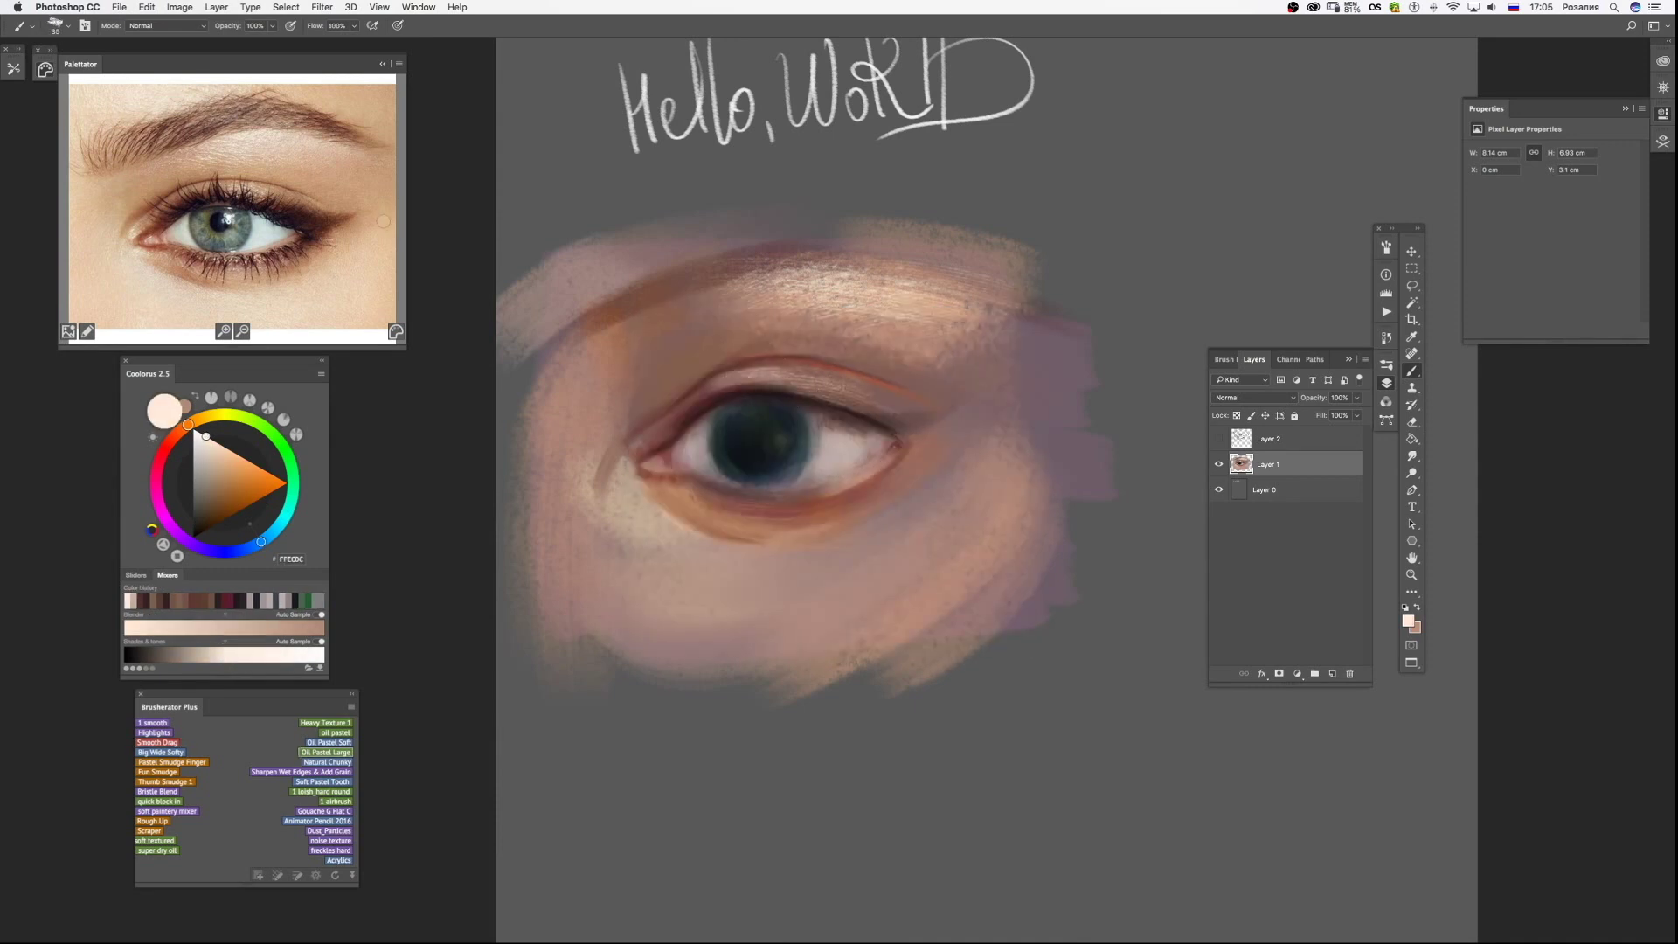
left_click(868, 430, "alt")
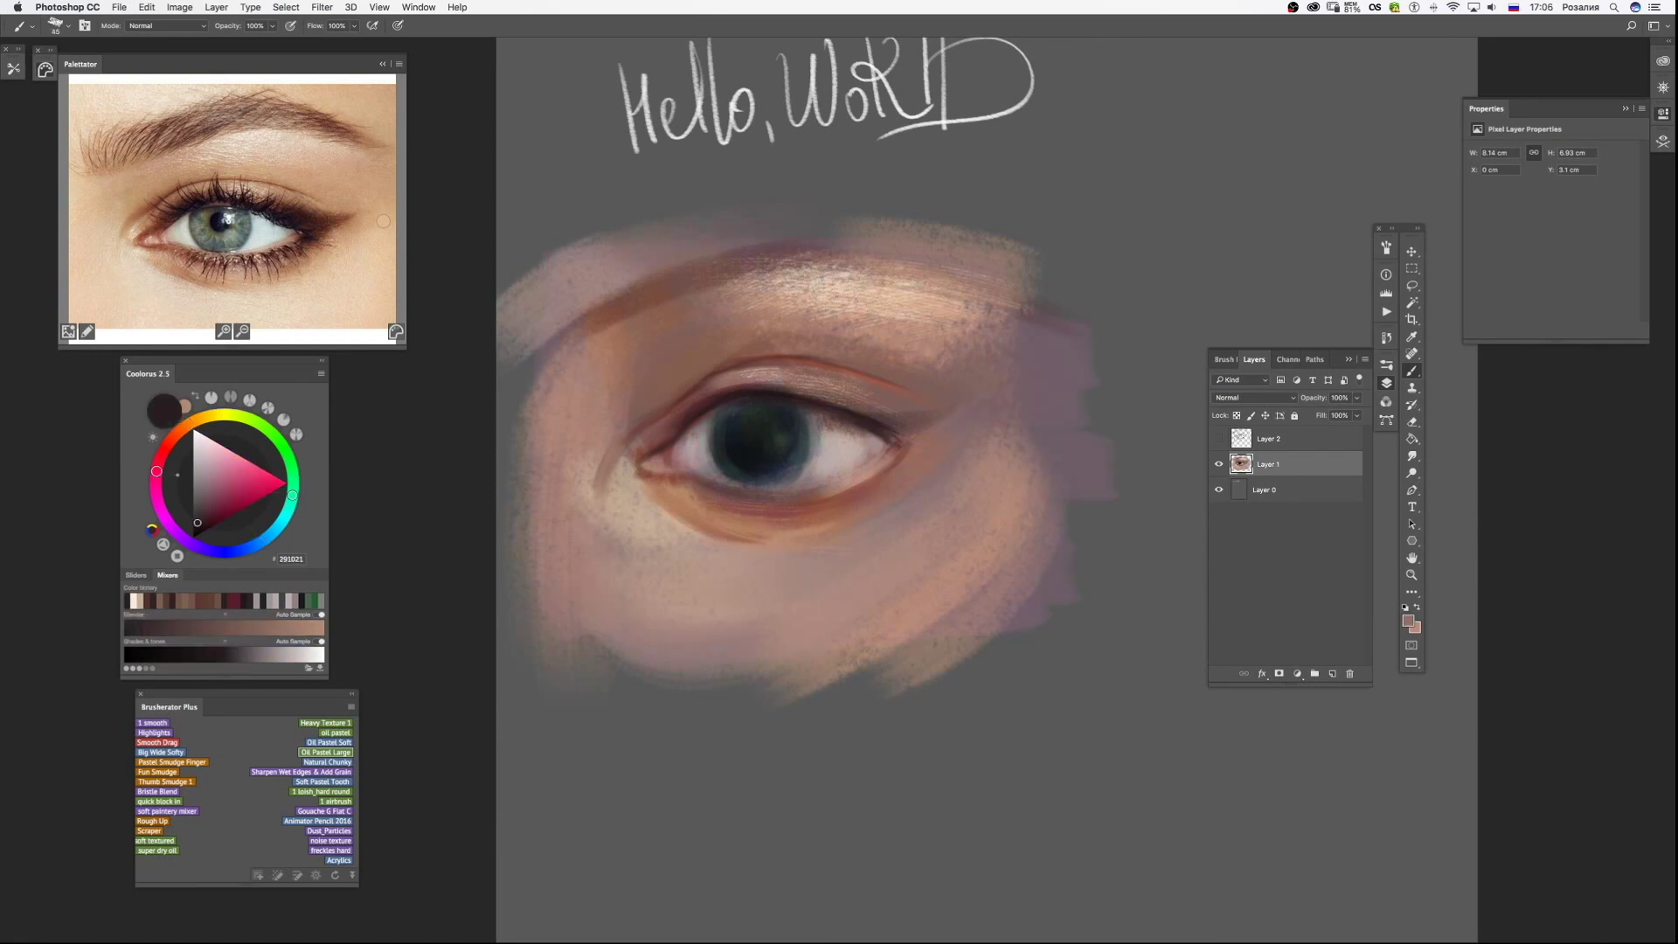
left_click(754, 394, "alt")
left_click(763, 397, "alt")
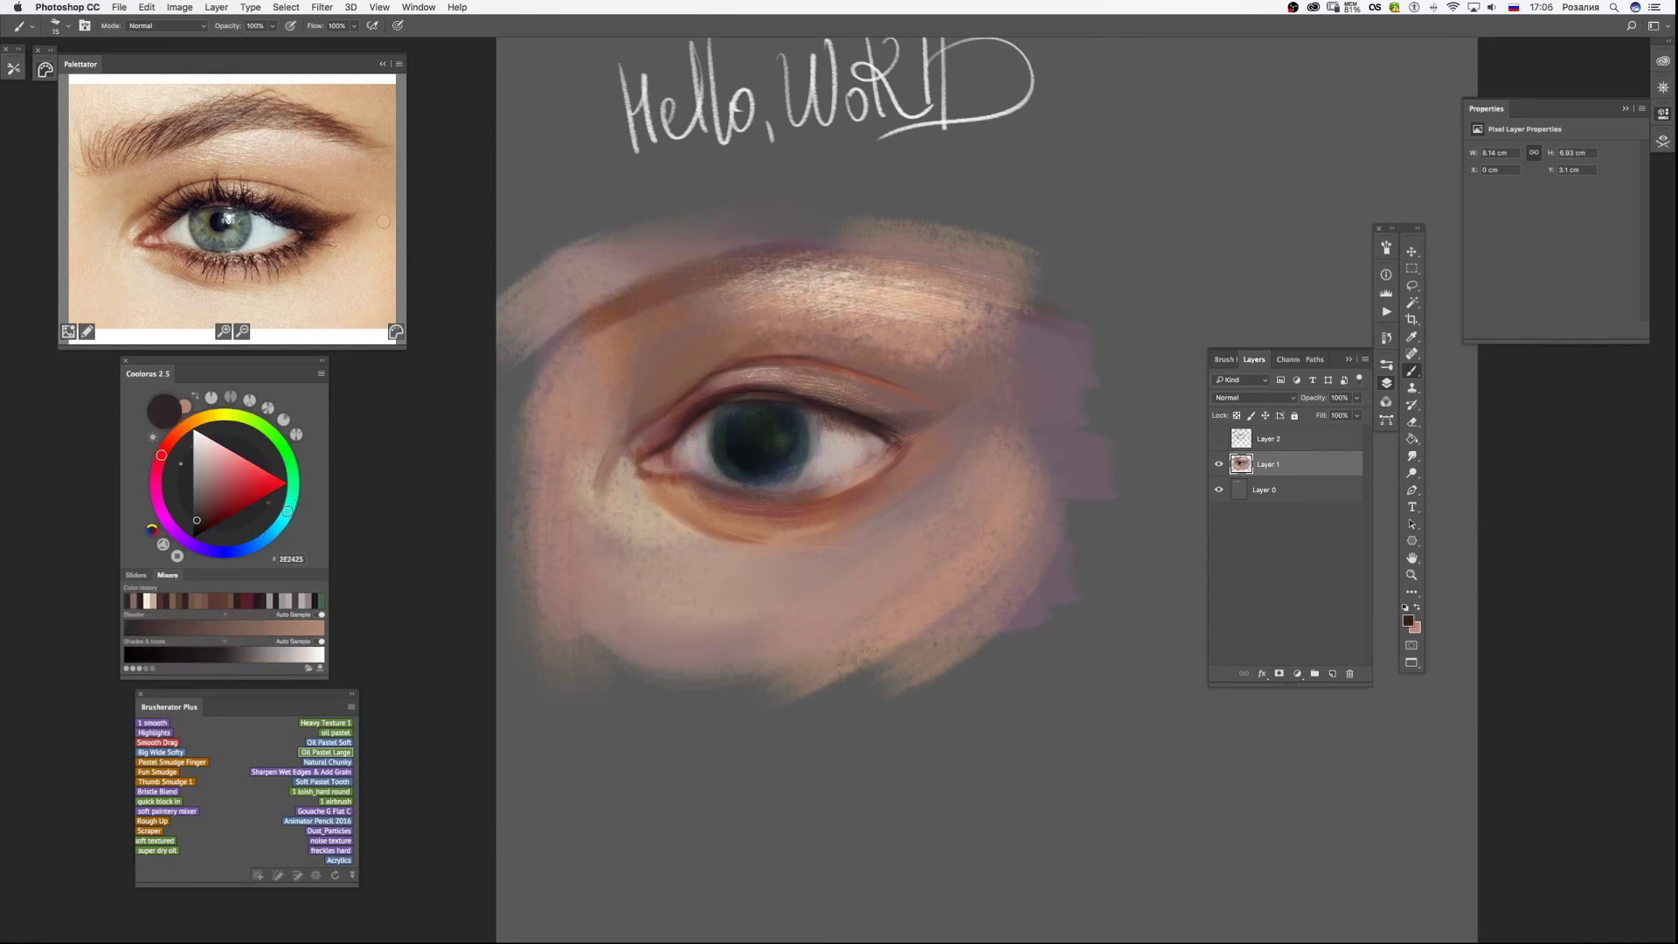
left_click(757, 437, "alt")
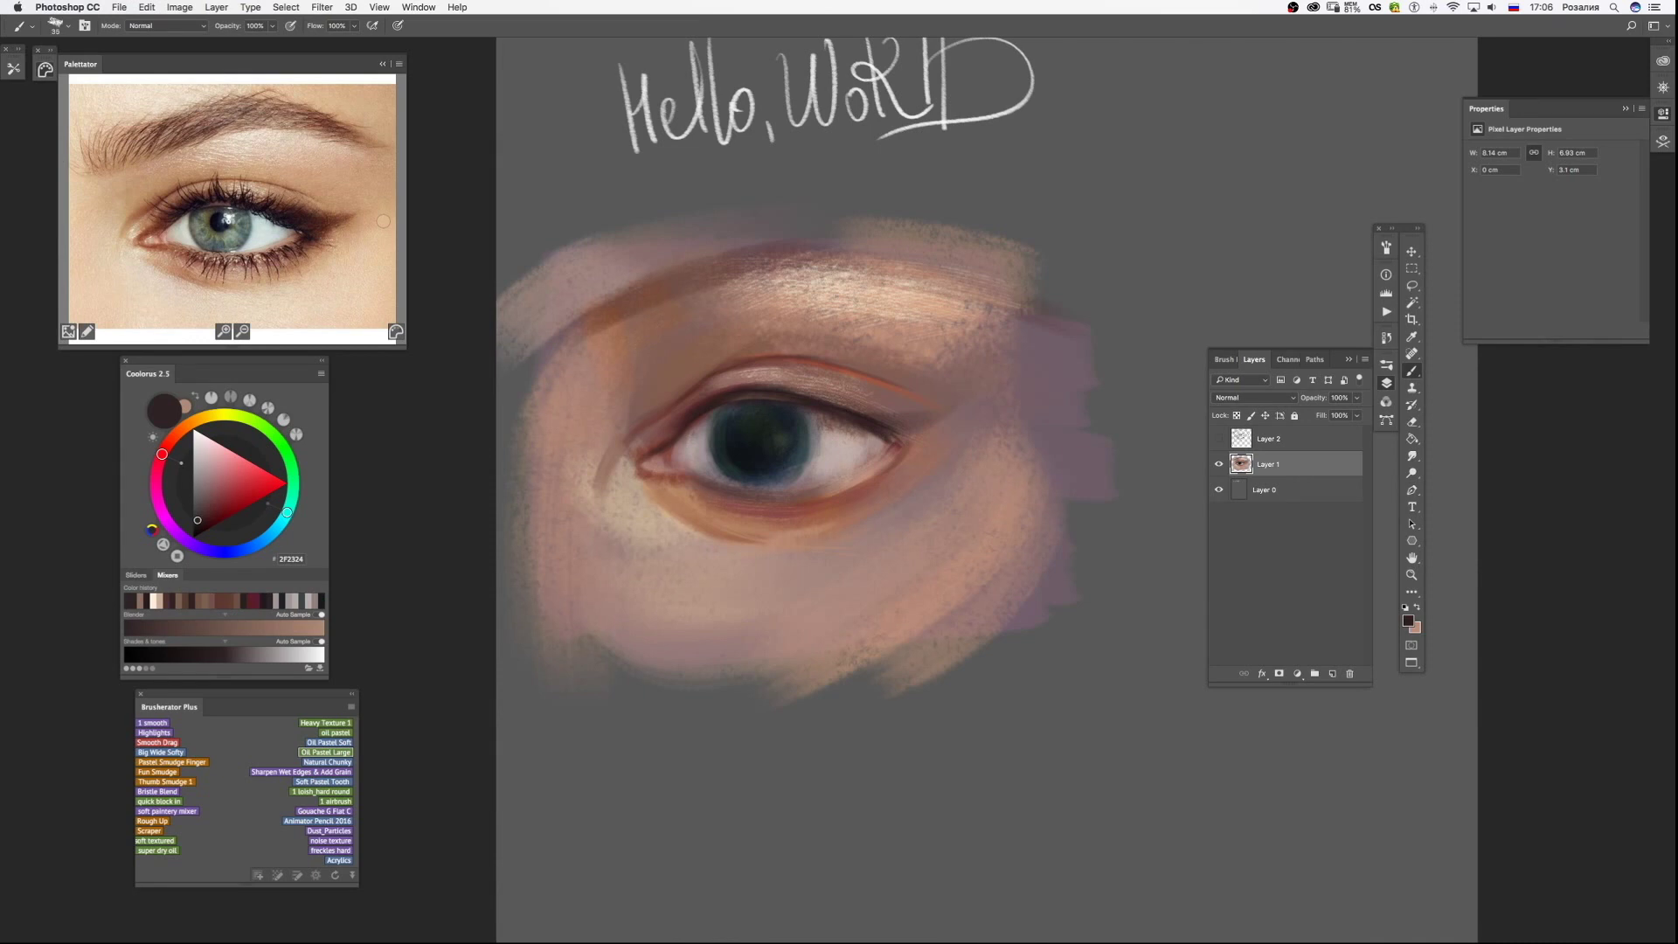
left_click_drag(913, 442, 865, 477)
Sample browns 483325, 684F42 and 685843 and a light peach, enlarging the brush.
left_click(886, 412, "alt")
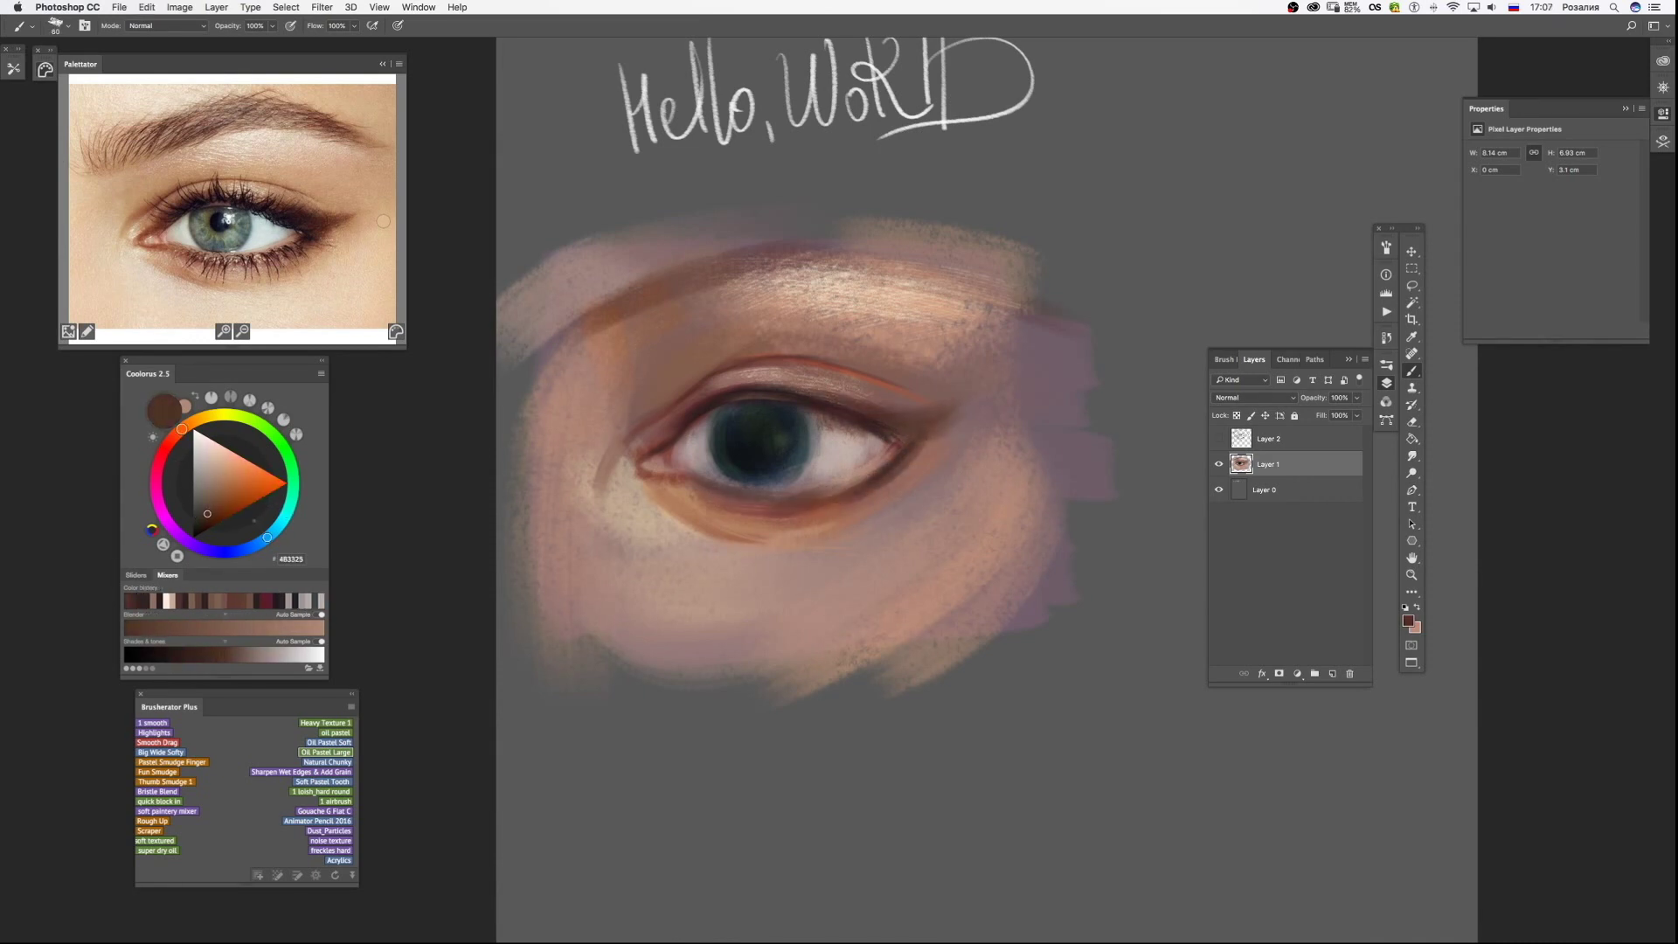
key("bracketright")
left_click(808, 374, "alt")
left_click(725, 357, "alt")
key("bracketright")
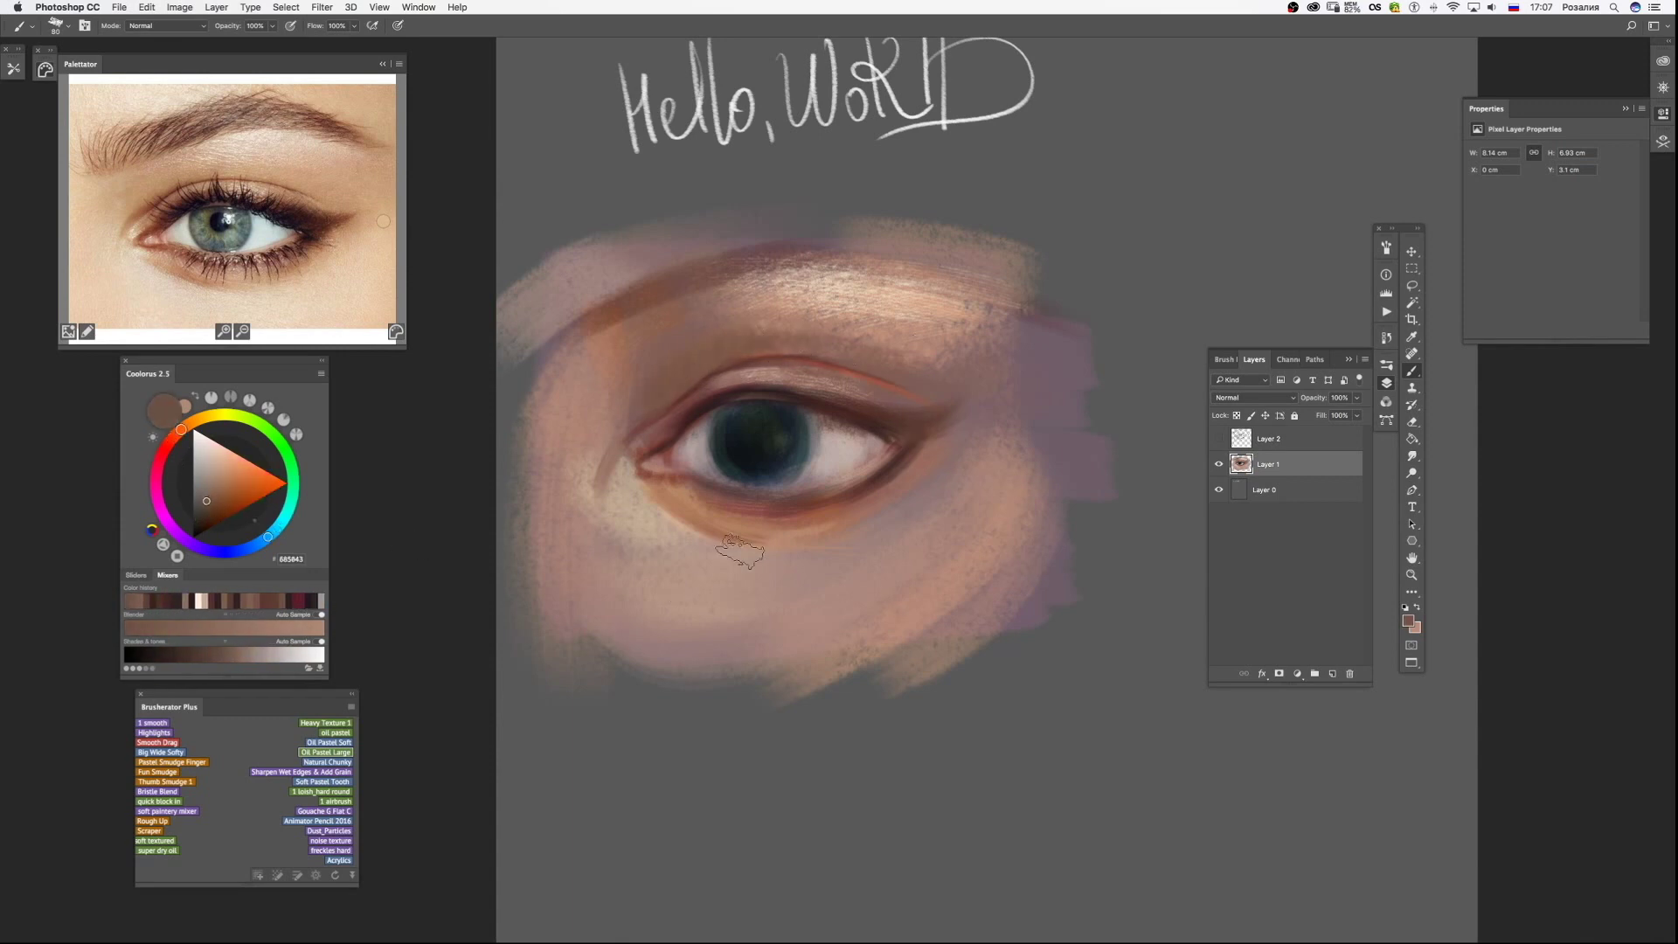
left_click(884, 333, "alt")
key("x")
key("x")
key("x")
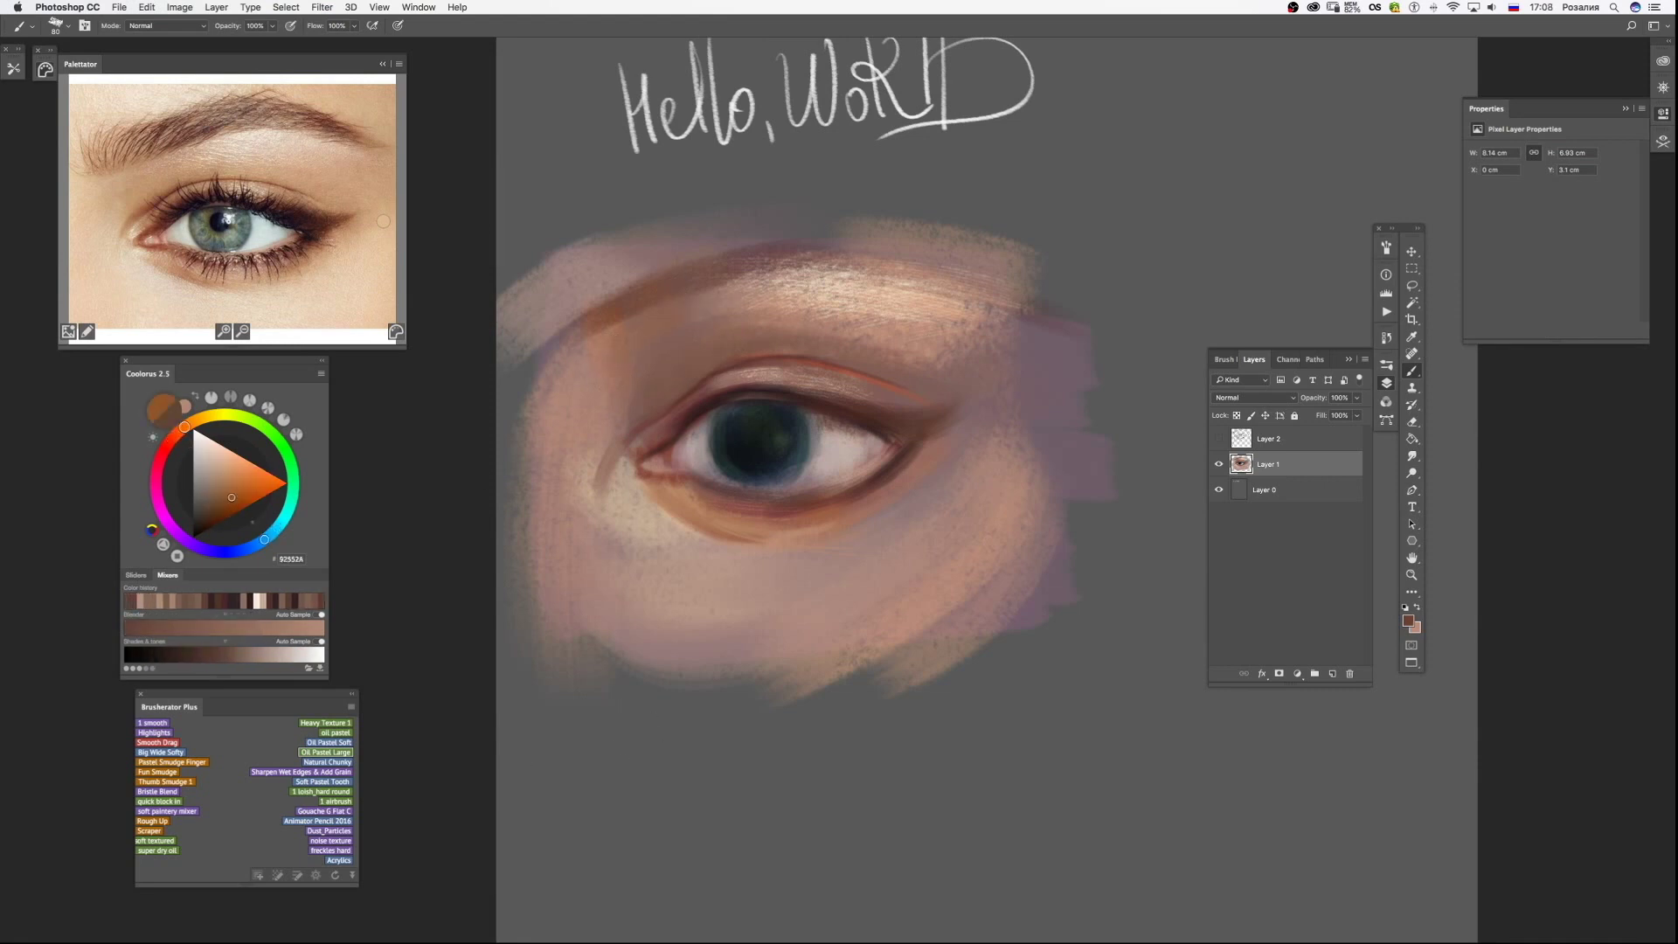
Sample orange-brown, greyish and dark brown skin shades and fade the last stroke.
left_click(232, 496)
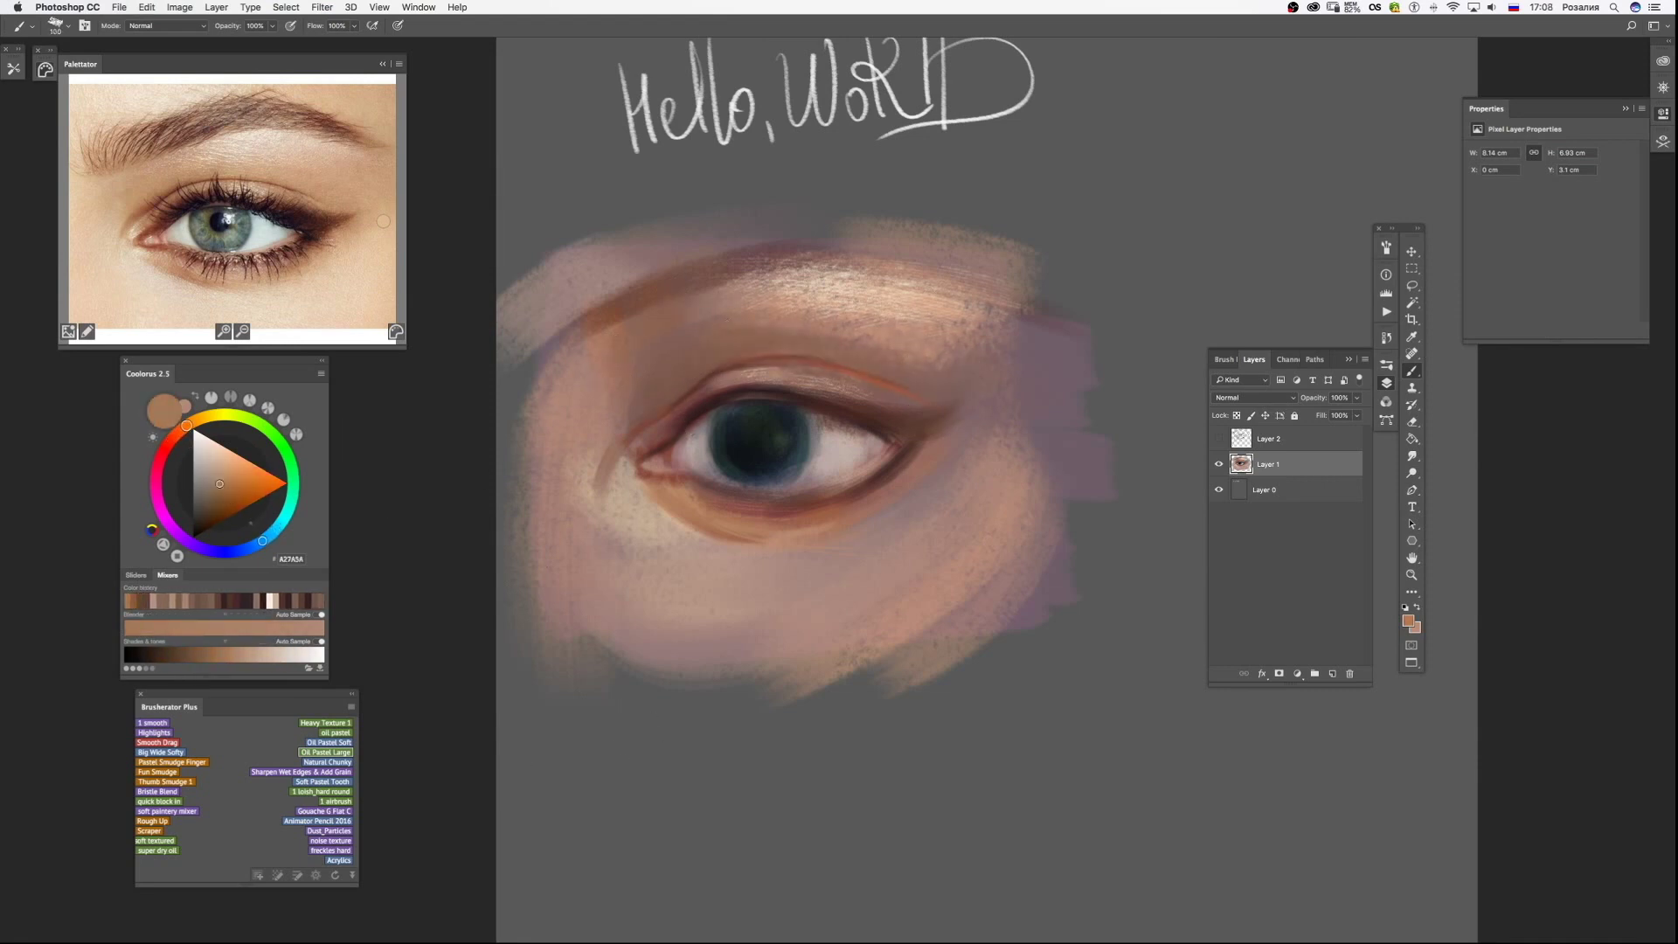
left_click(673, 341, "alt")
key("bracketleft")
key("bracketleft")
key("bracketleft")
left_click(735, 483, "alt")
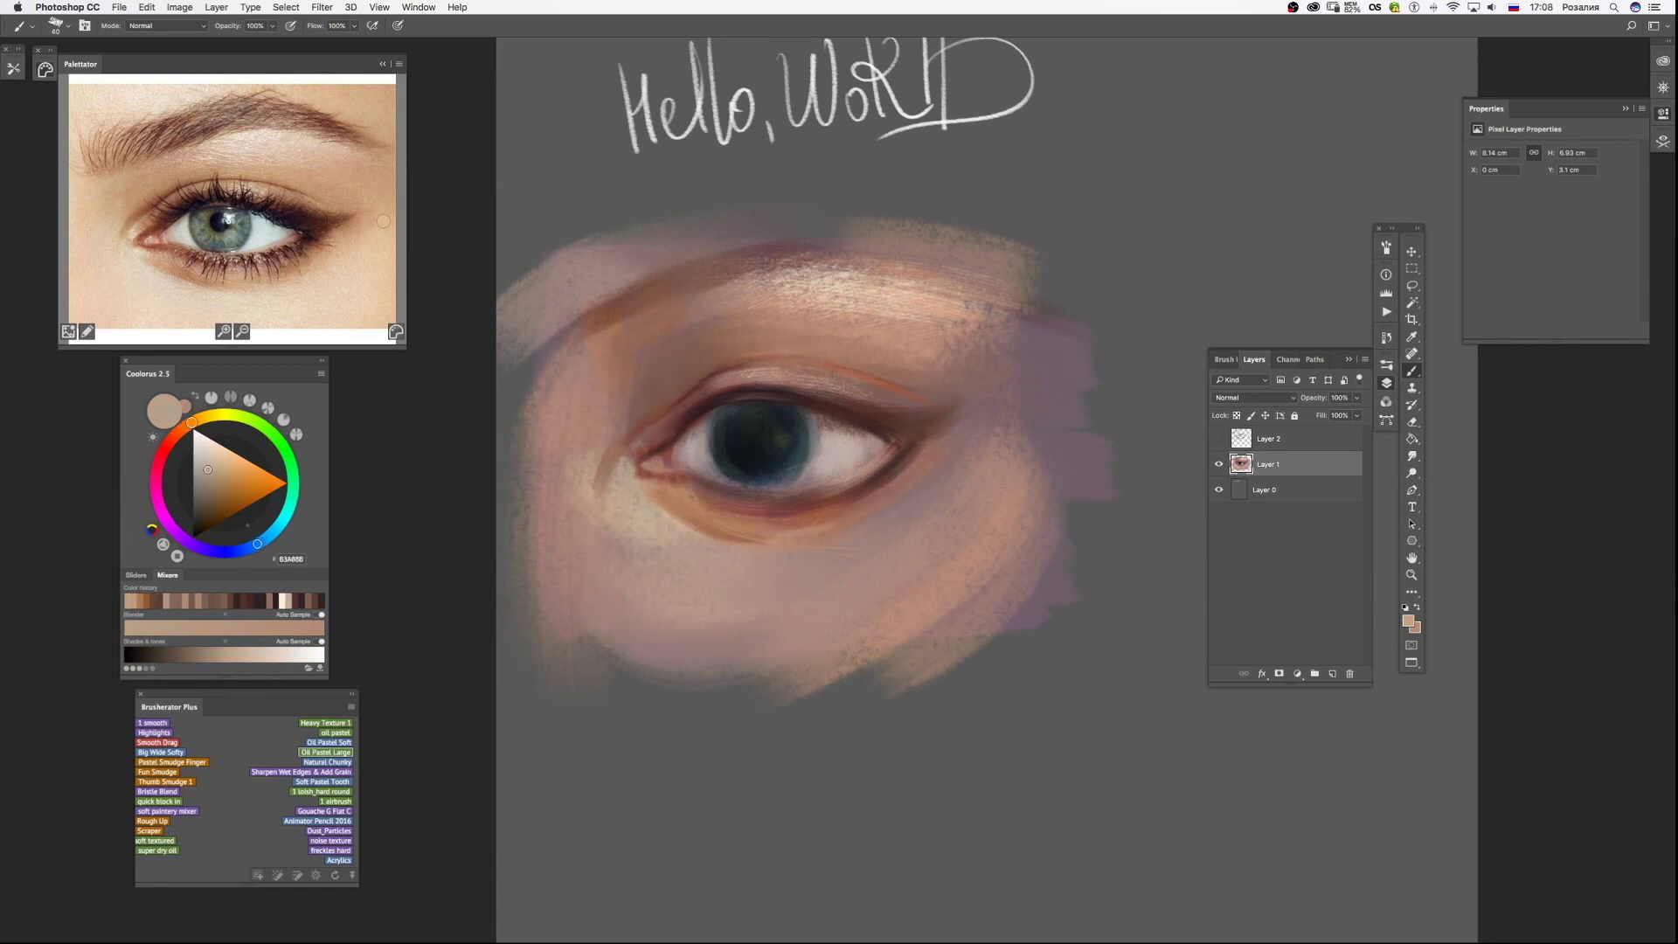
left_click(887, 563, "alt")
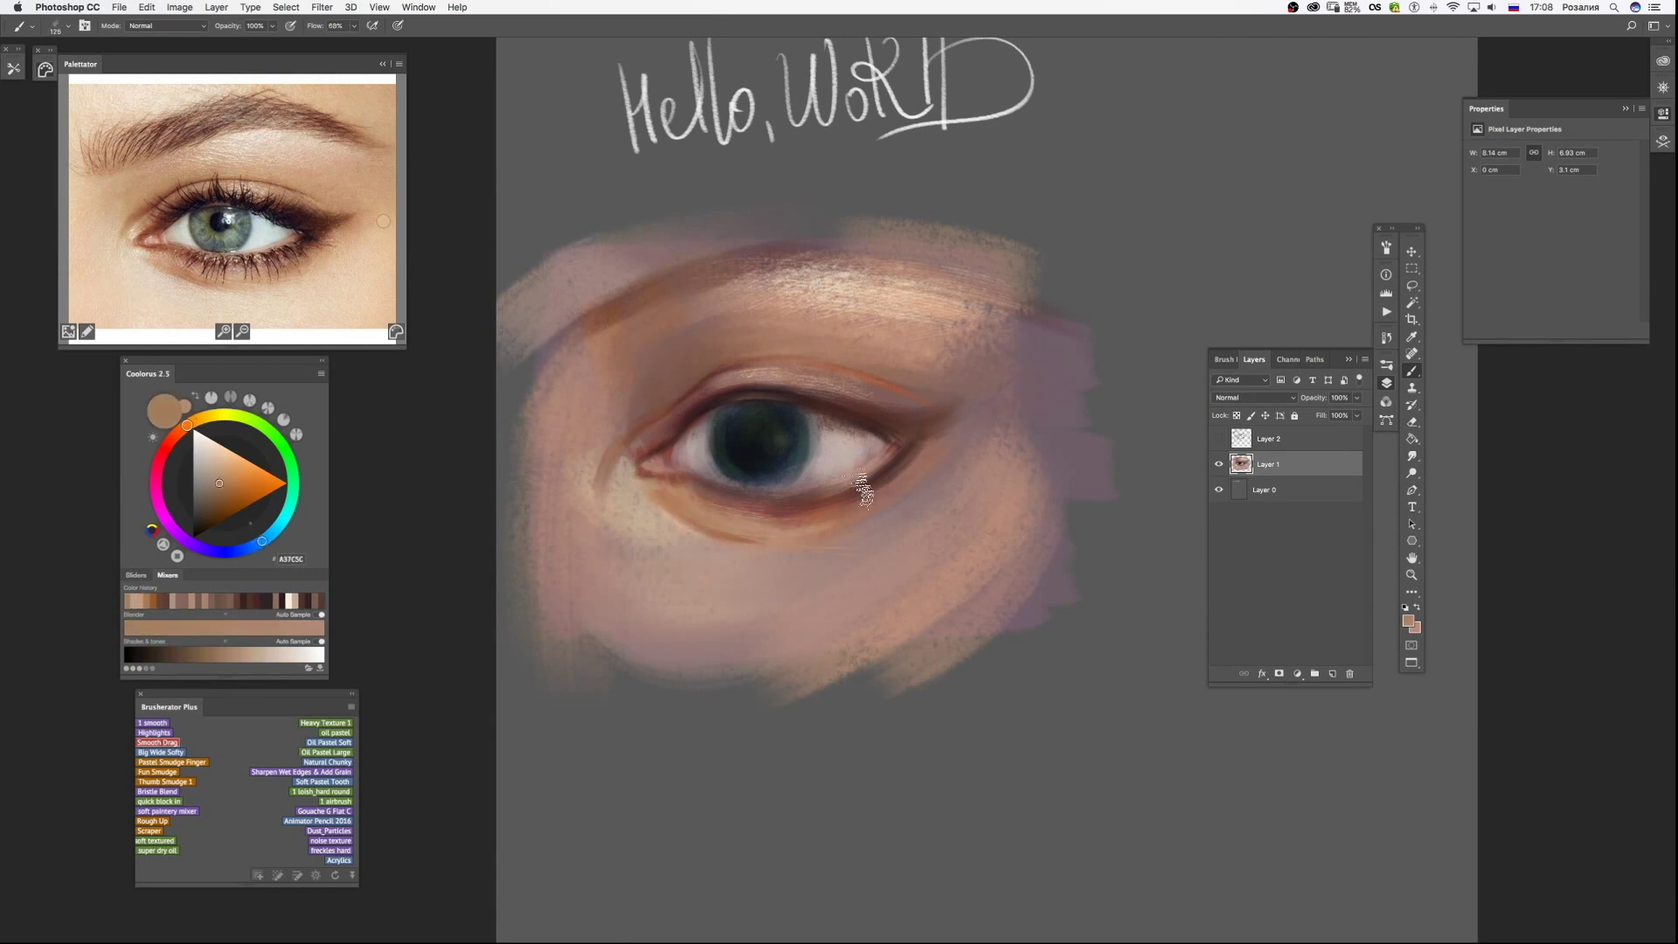
key("ctrl+shift+f")
key("Return")
left_click(691, 535, "alt")
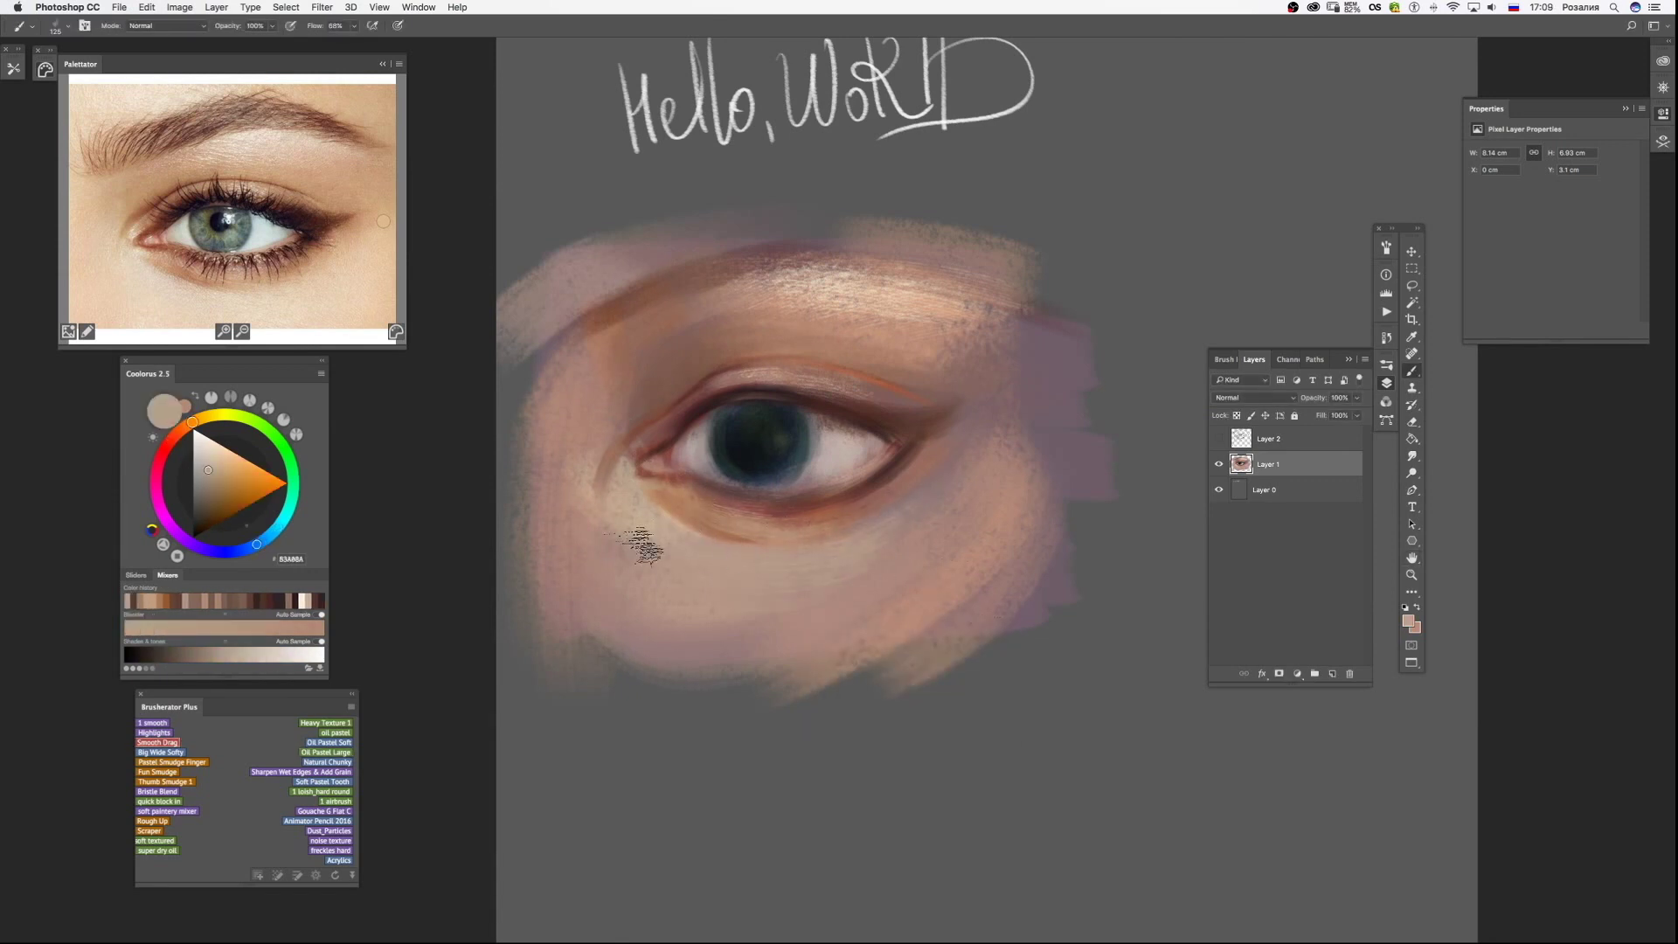
Paint skin tone 99705A over the purple patch right of the eye and below it.
key("b")
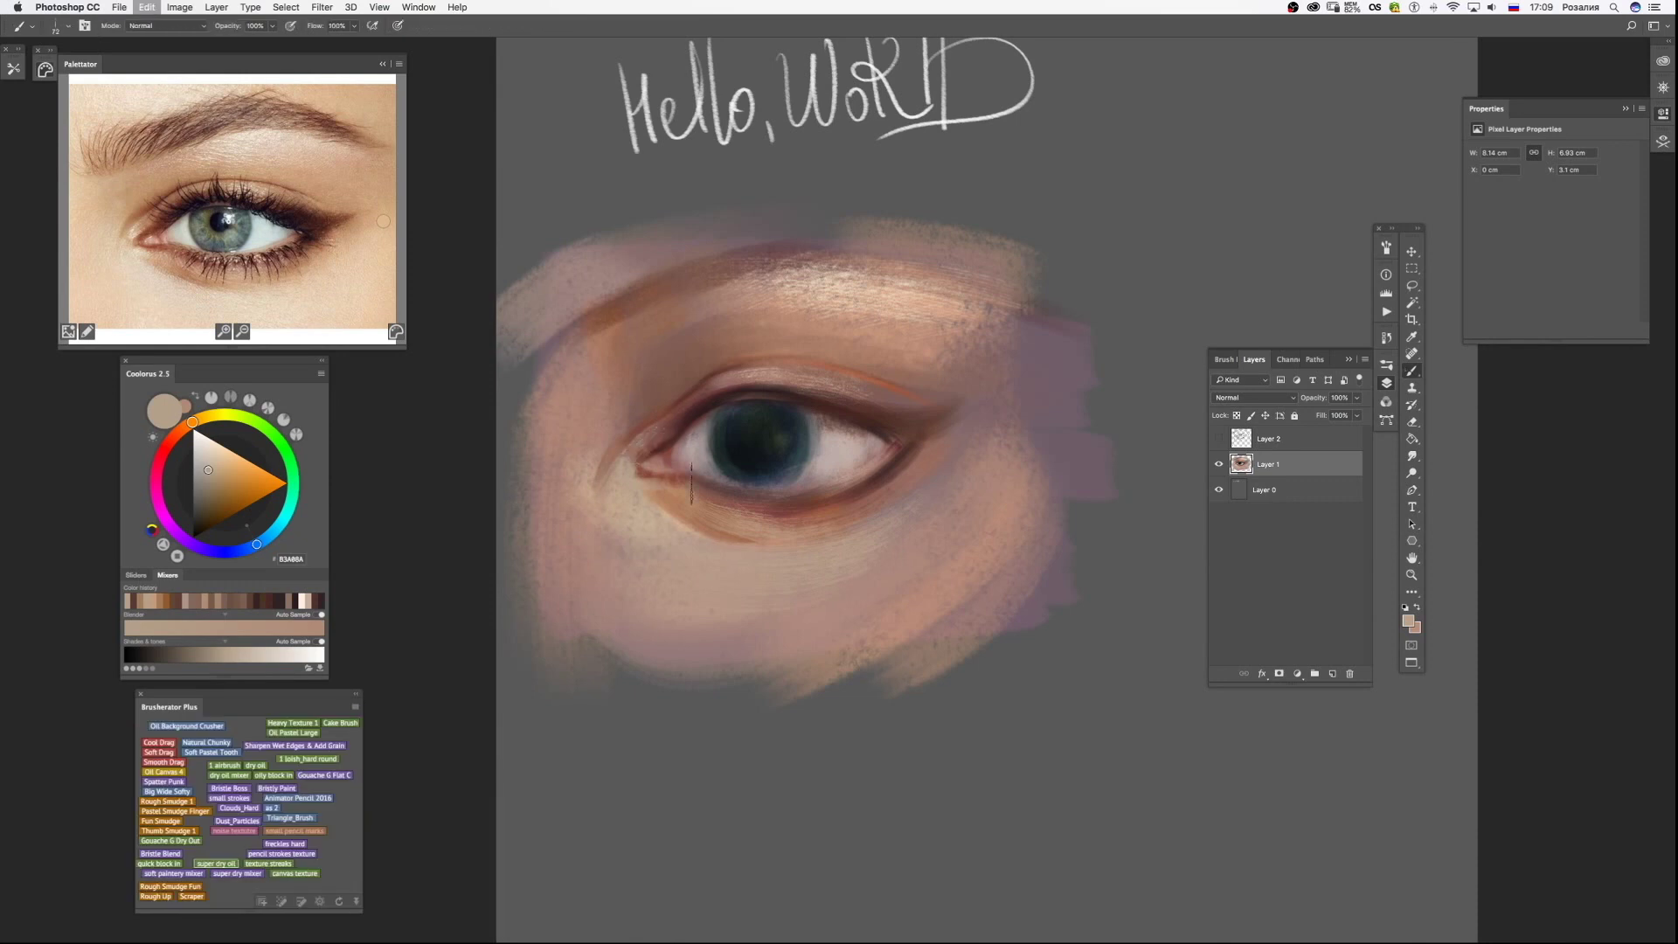
key("bracketright")
key("bracketright")
key("bracketright")
key("bracketright")
key("bracketright")
key("bracketright")
key("bracketright")
key("bracketright")
key("bracketright")
left_click(918, 568, "alt")
left_click_drag(1084, 297, 1066, 490)
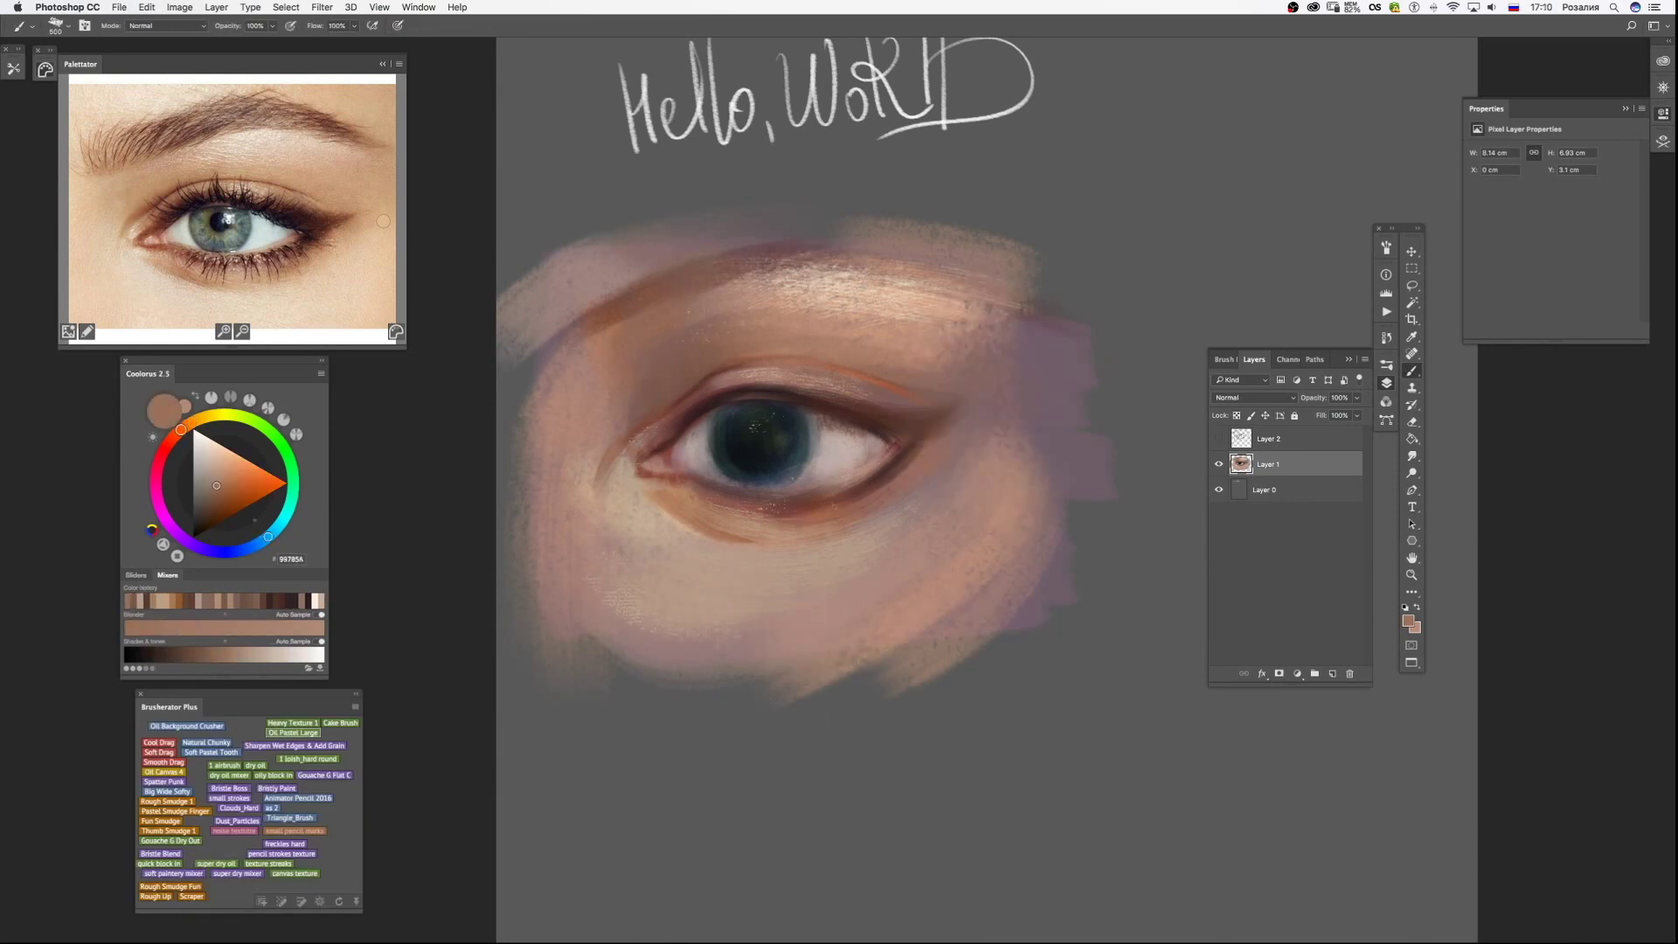
left_click_drag(560, 577, 665, 611)
Switch to the Oil Pastel Large brush and sample dark 4B3A38 and pupil colours.
left_click(274, 775)
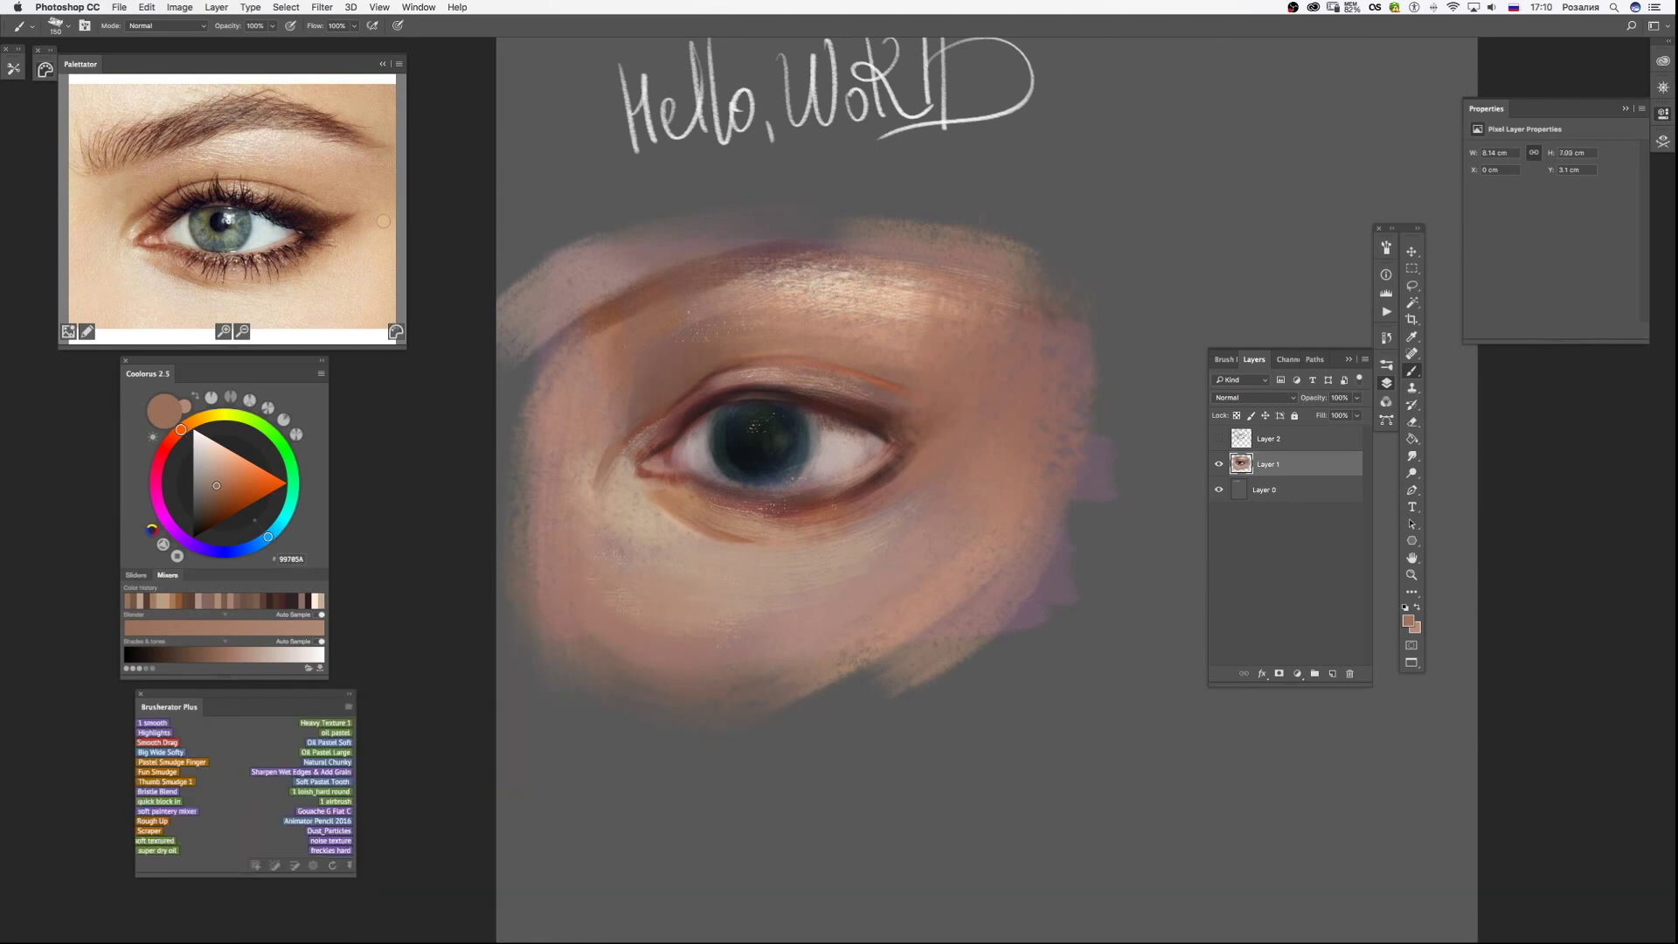
left_click(326, 752)
left_click(852, 465, "alt")
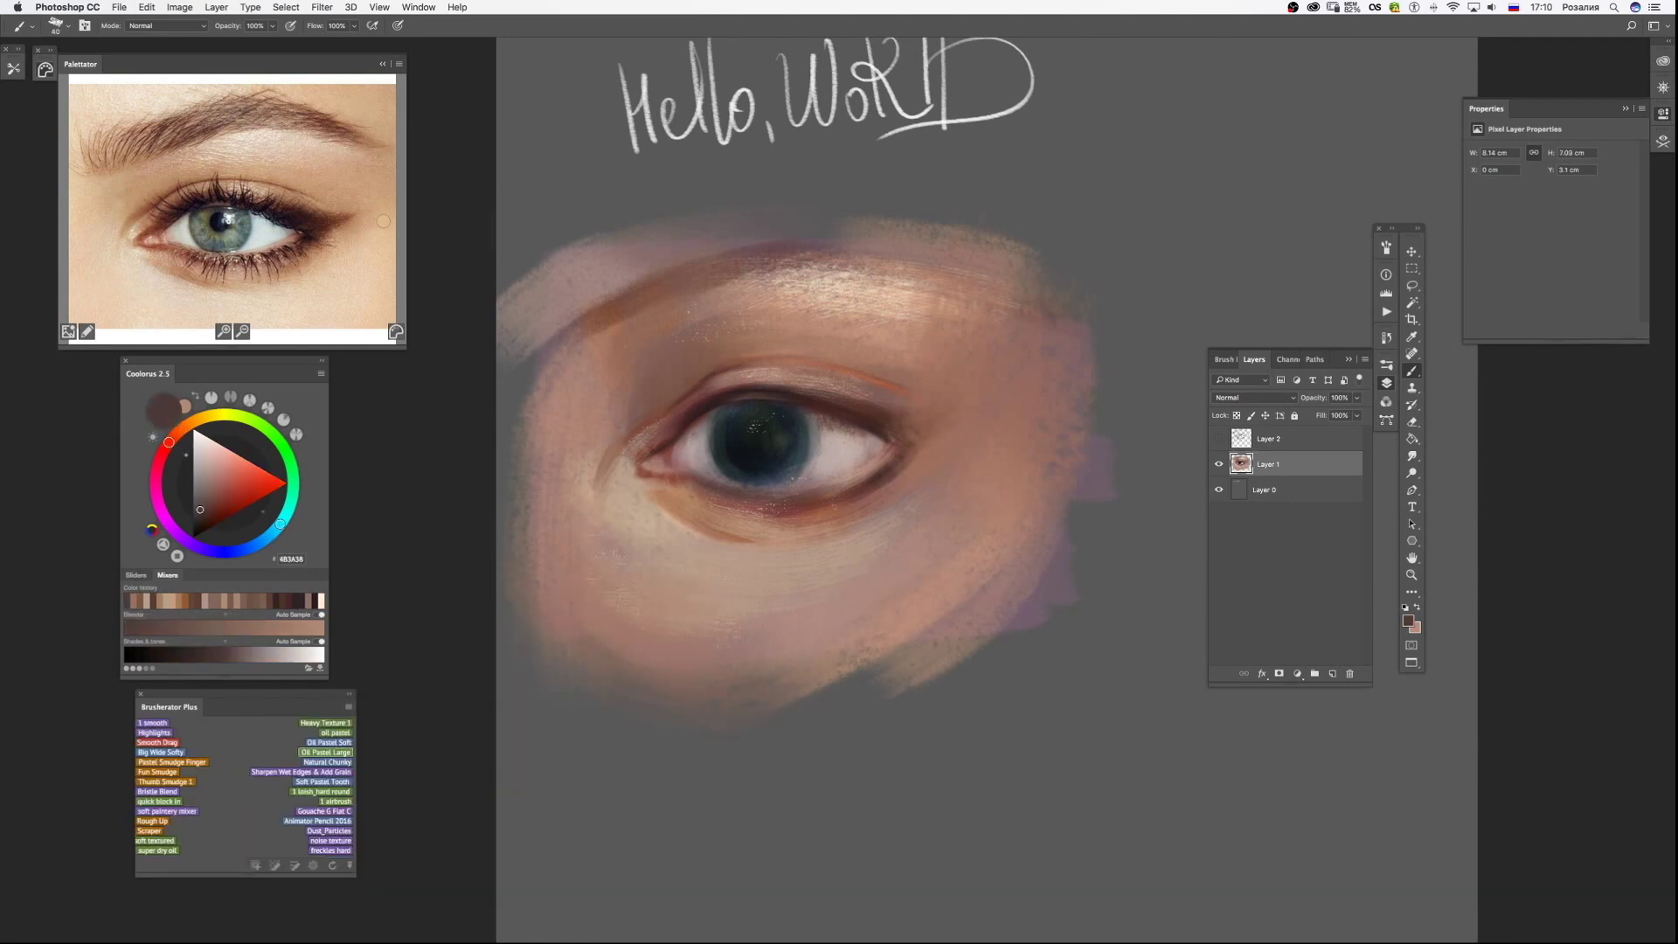
key("bracketleft")
key("bracketleft")
key("bracketleft")
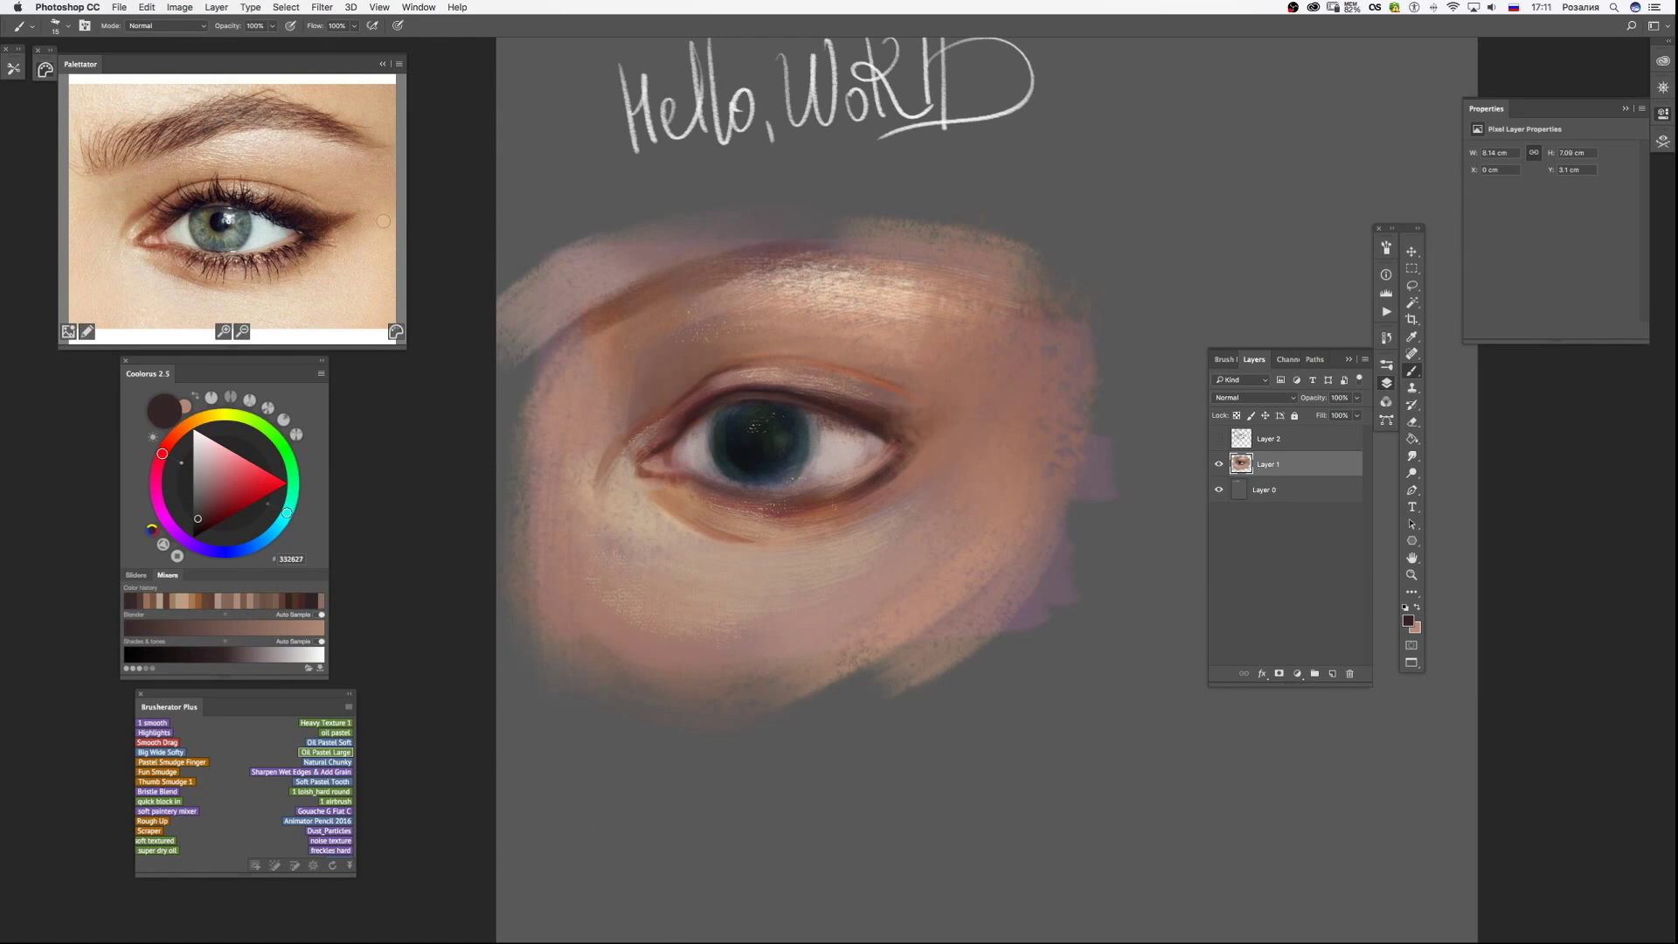
key("bracketright")
key("bracketright")
left_click(747, 405, "alt")
key("bracketleft")
key("bracketleft")
key("bracketright")
key("bracketright")
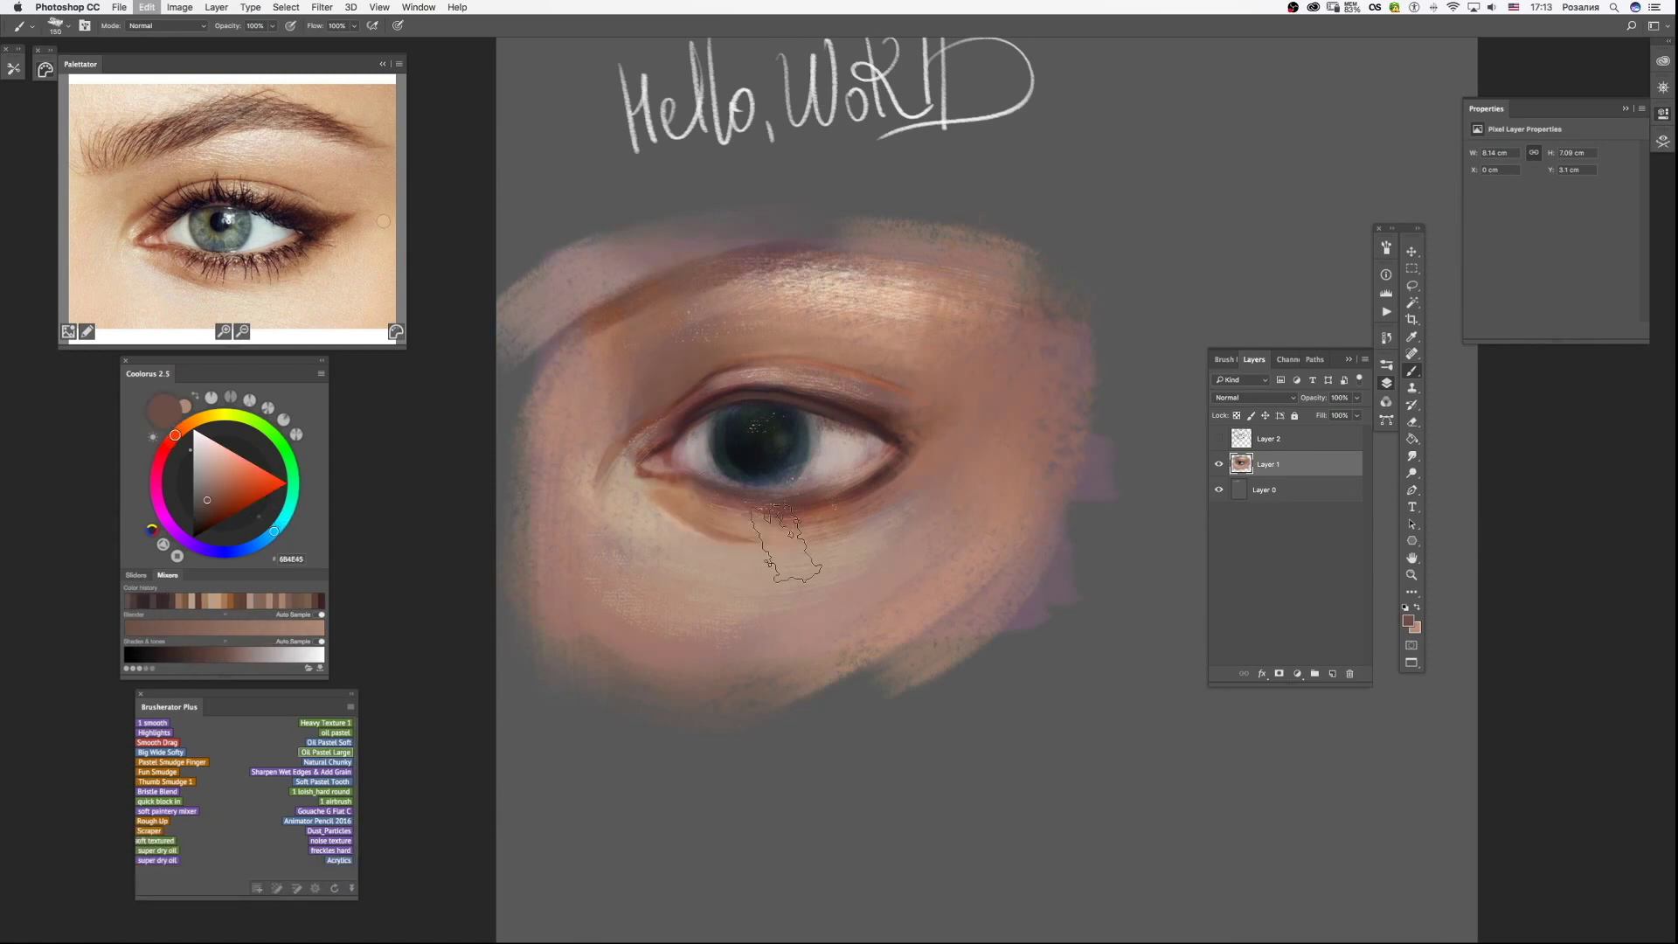
Fade the last stroke to 60%, then try dark brown 47312F and greyish pink on Oil Pastel Large.
key("ctrl+shift+f")
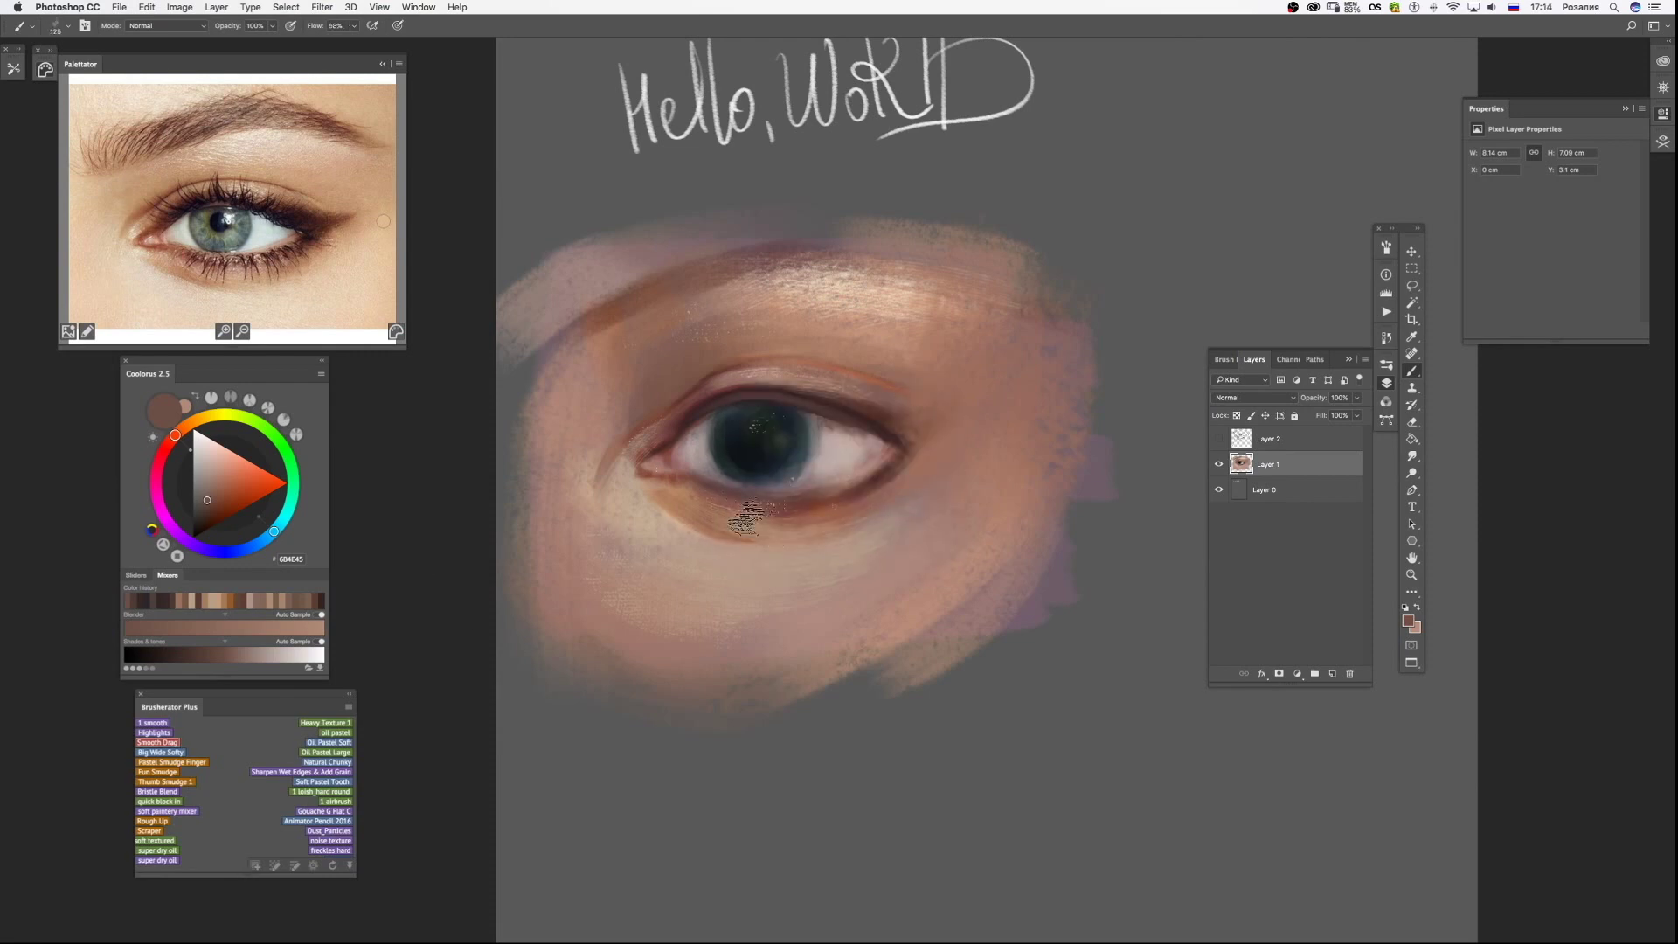
key("bracketleft")
key("bracketleft")
key("bracketleft")
left_click(872, 475, "alt")
left_click(325, 753)
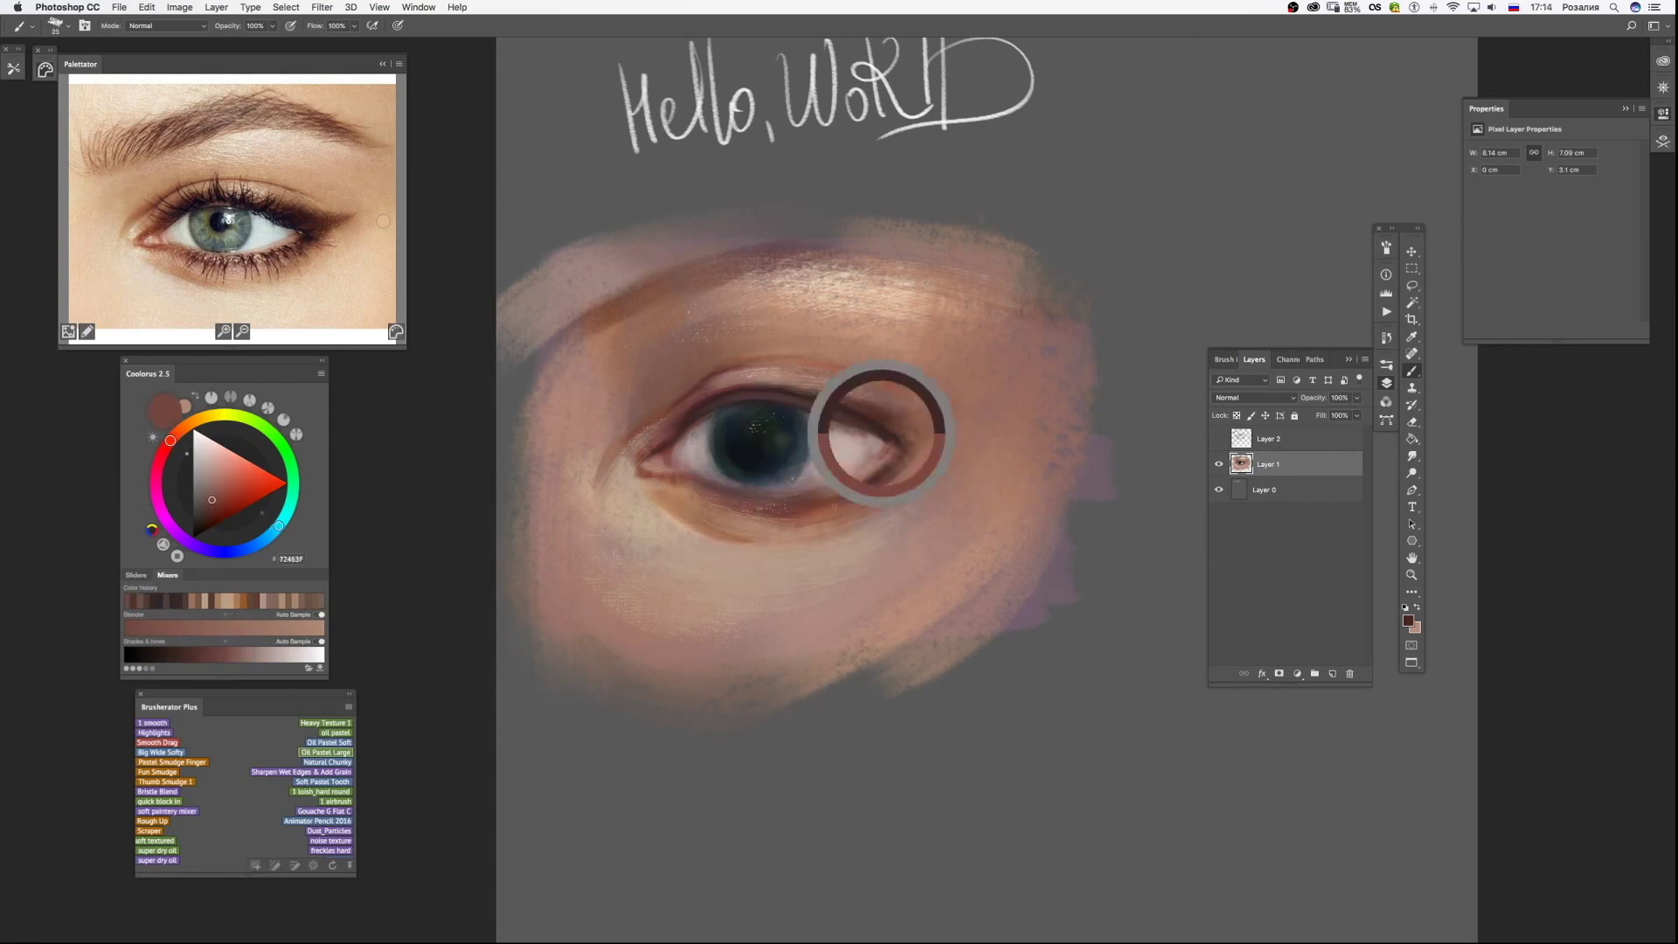
key("bracketright")
key("bracketright")
key("bracketright")
left_click(835, 437, "alt")
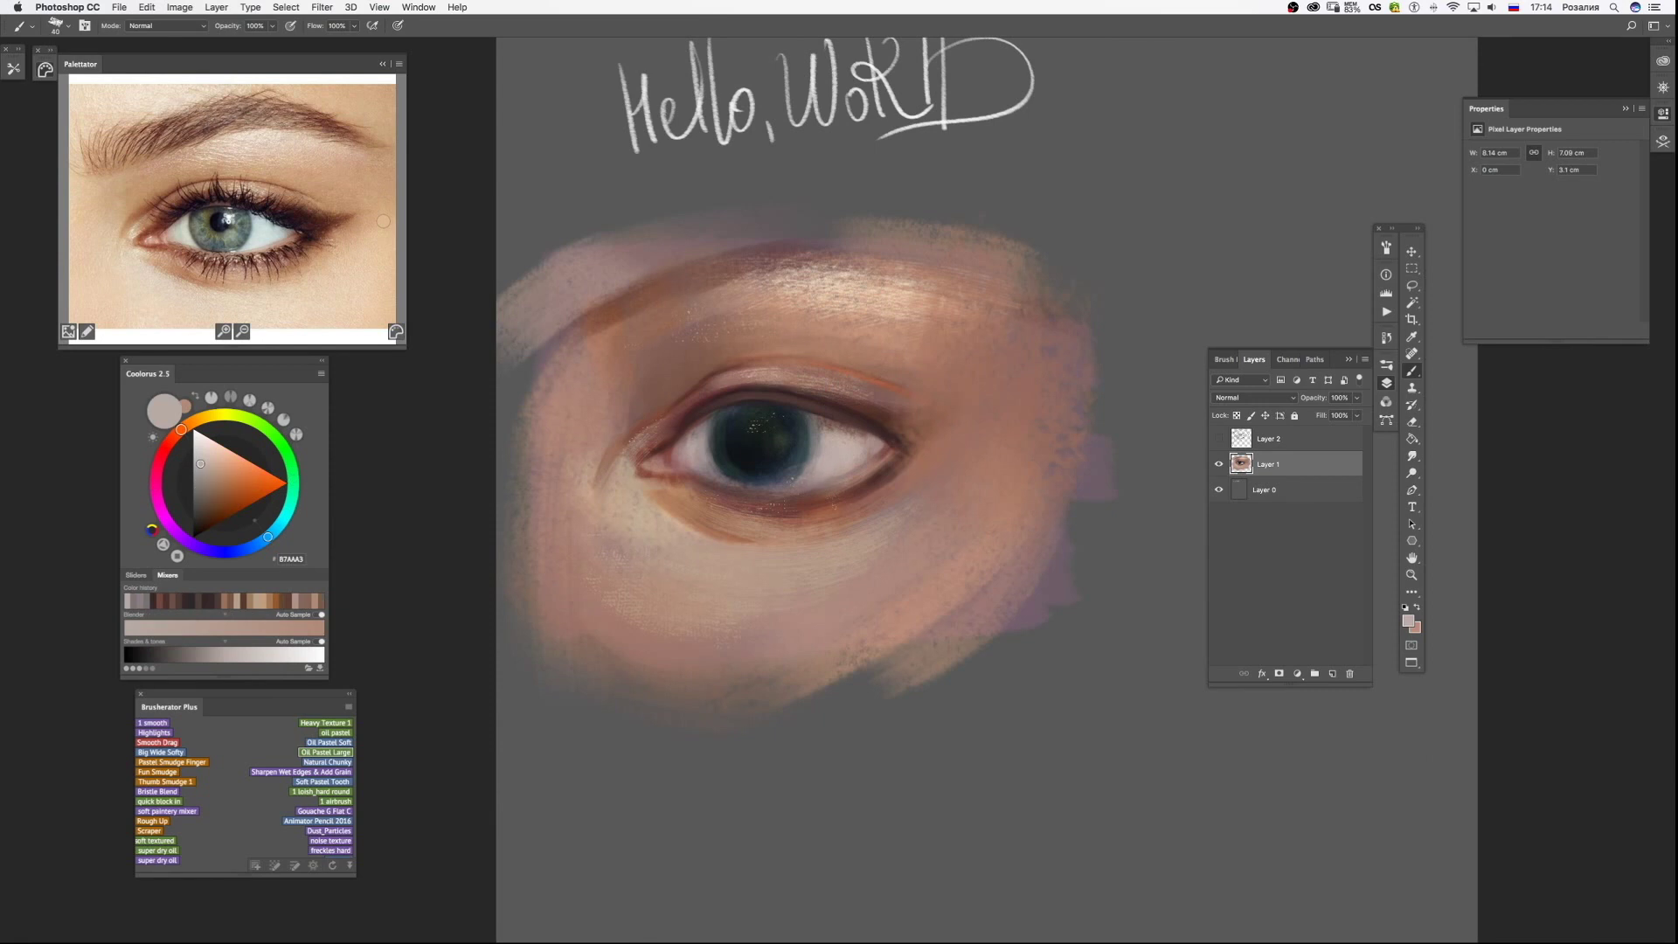
Extend a dark brown eyeliner stroke past the outer eye corner and darken that corner.
key("l")
key("b")
key("ctrl+d")
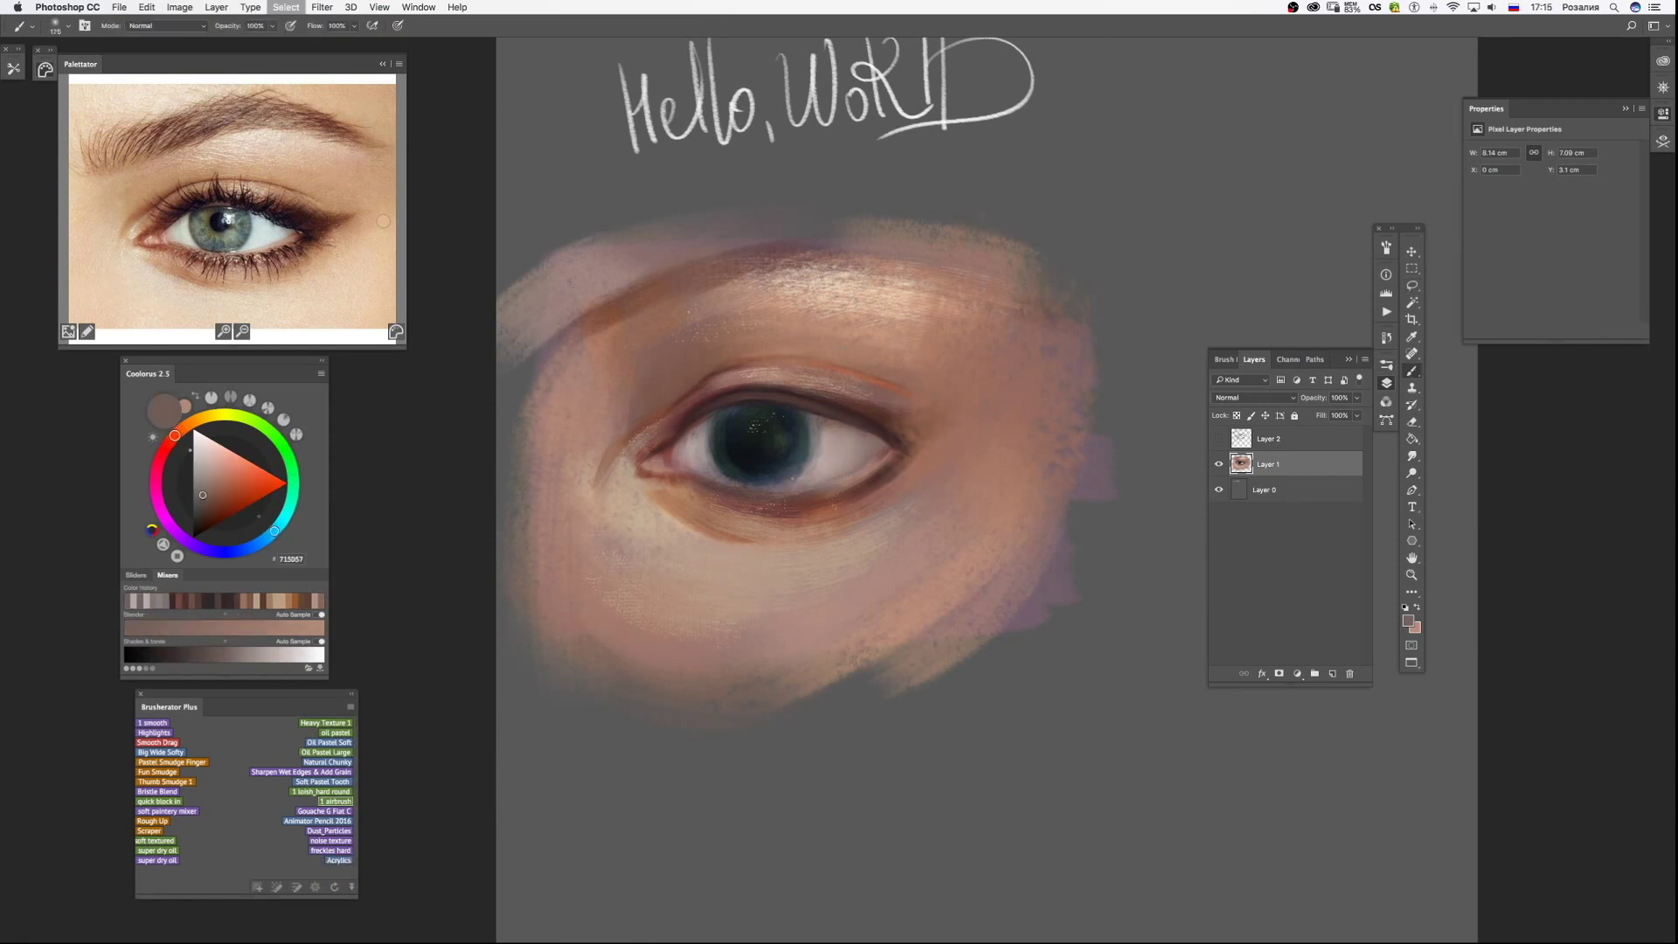
left_click(861, 397, "alt")
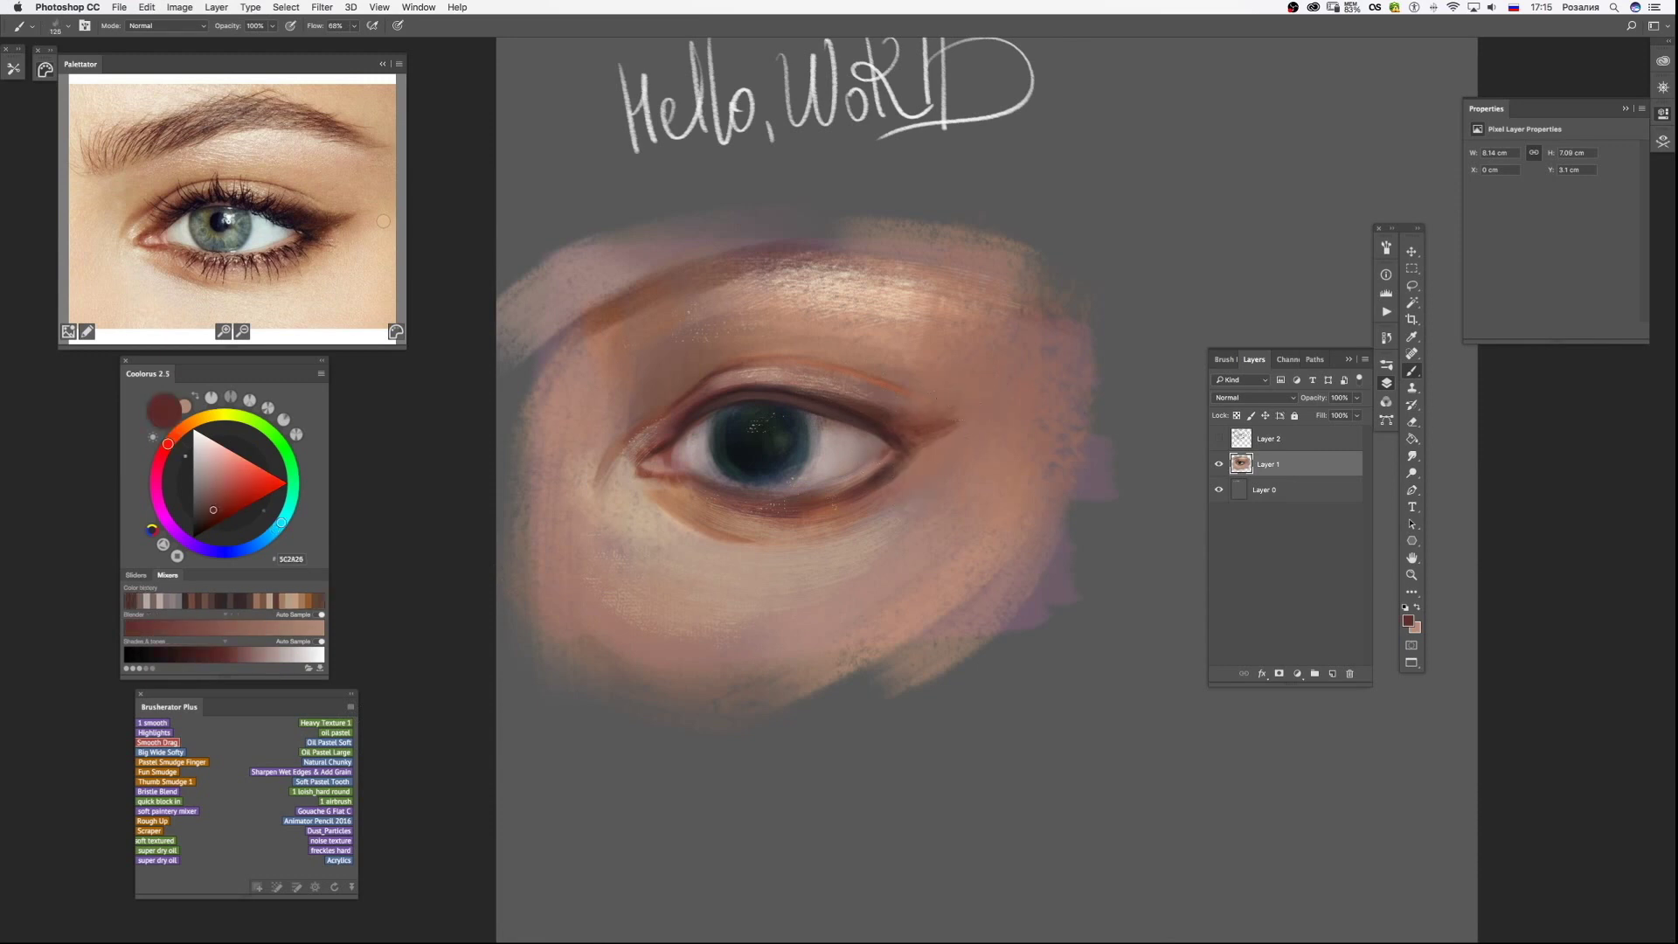
mouse_move(904, 432)
left_mouse_down()
mouse_move(957, 410)
mouse_move(944, 421)
left_mouse_up()
key("bracketleft")
left_click(900, 437, "alt")
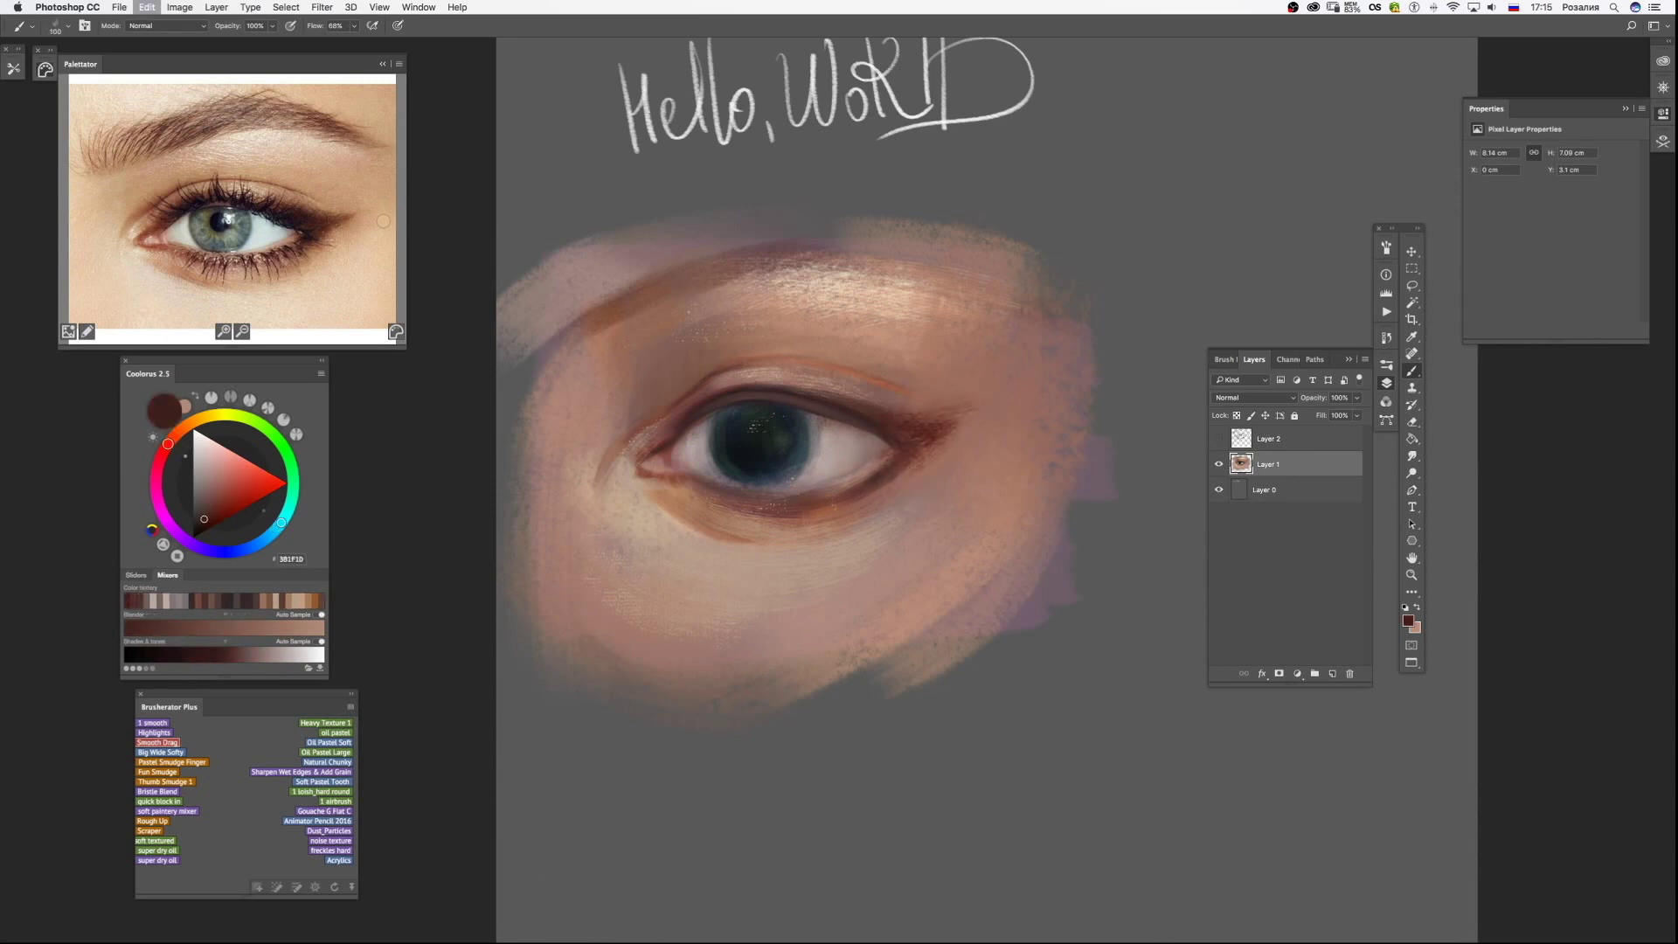
Load the Oil Pastel Large preset with a redder dark brown.
left_click(326, 751)
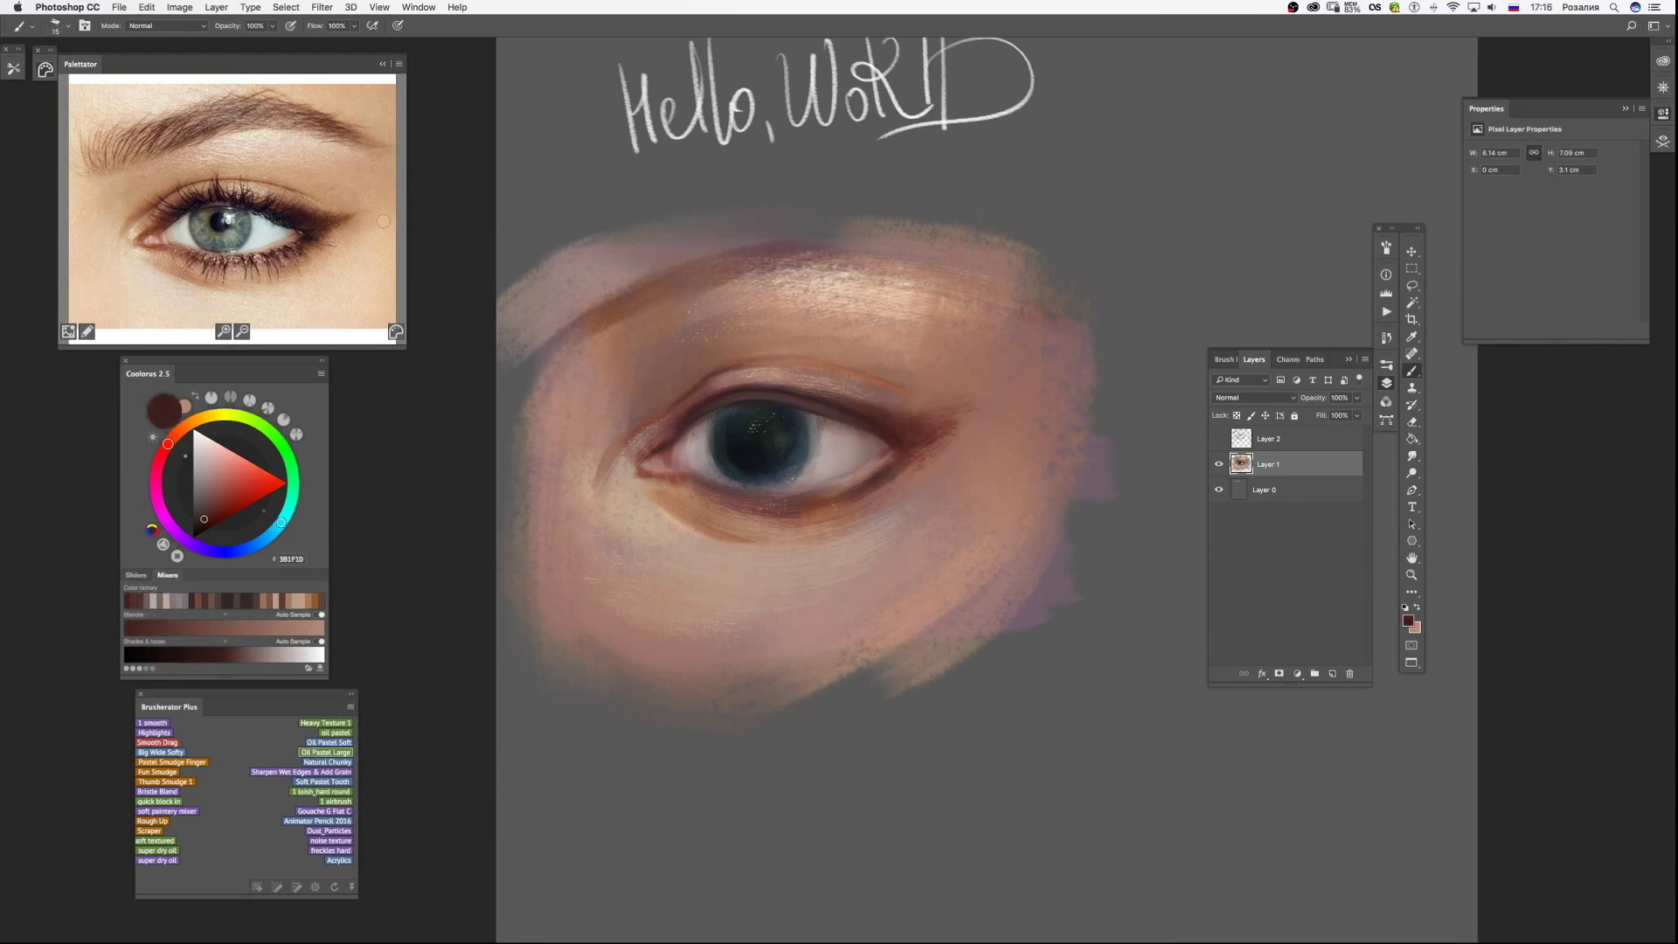
left_click(811, 399, "alt")
left_click(218, 506)
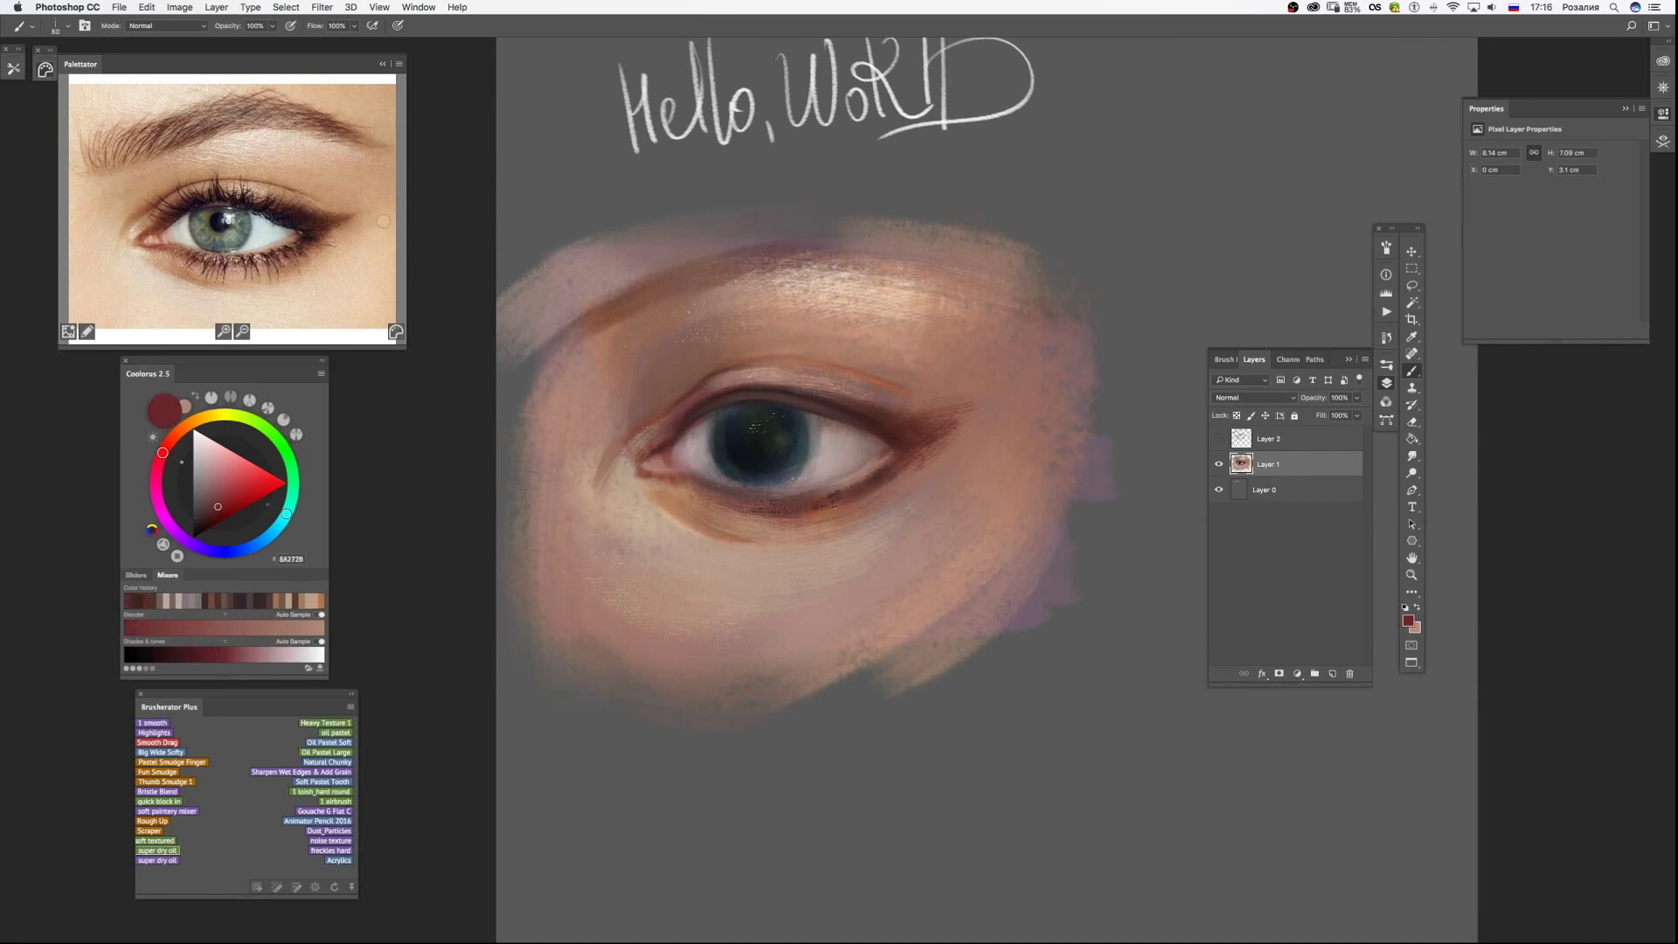
left_click(326, 751)
Paint teal colour into the iris with the oil pastel brush.
left_click(761, 547, "alt")
left_click(166, 763)
left_click(326, 752)
left_click(762, 432, "alt")
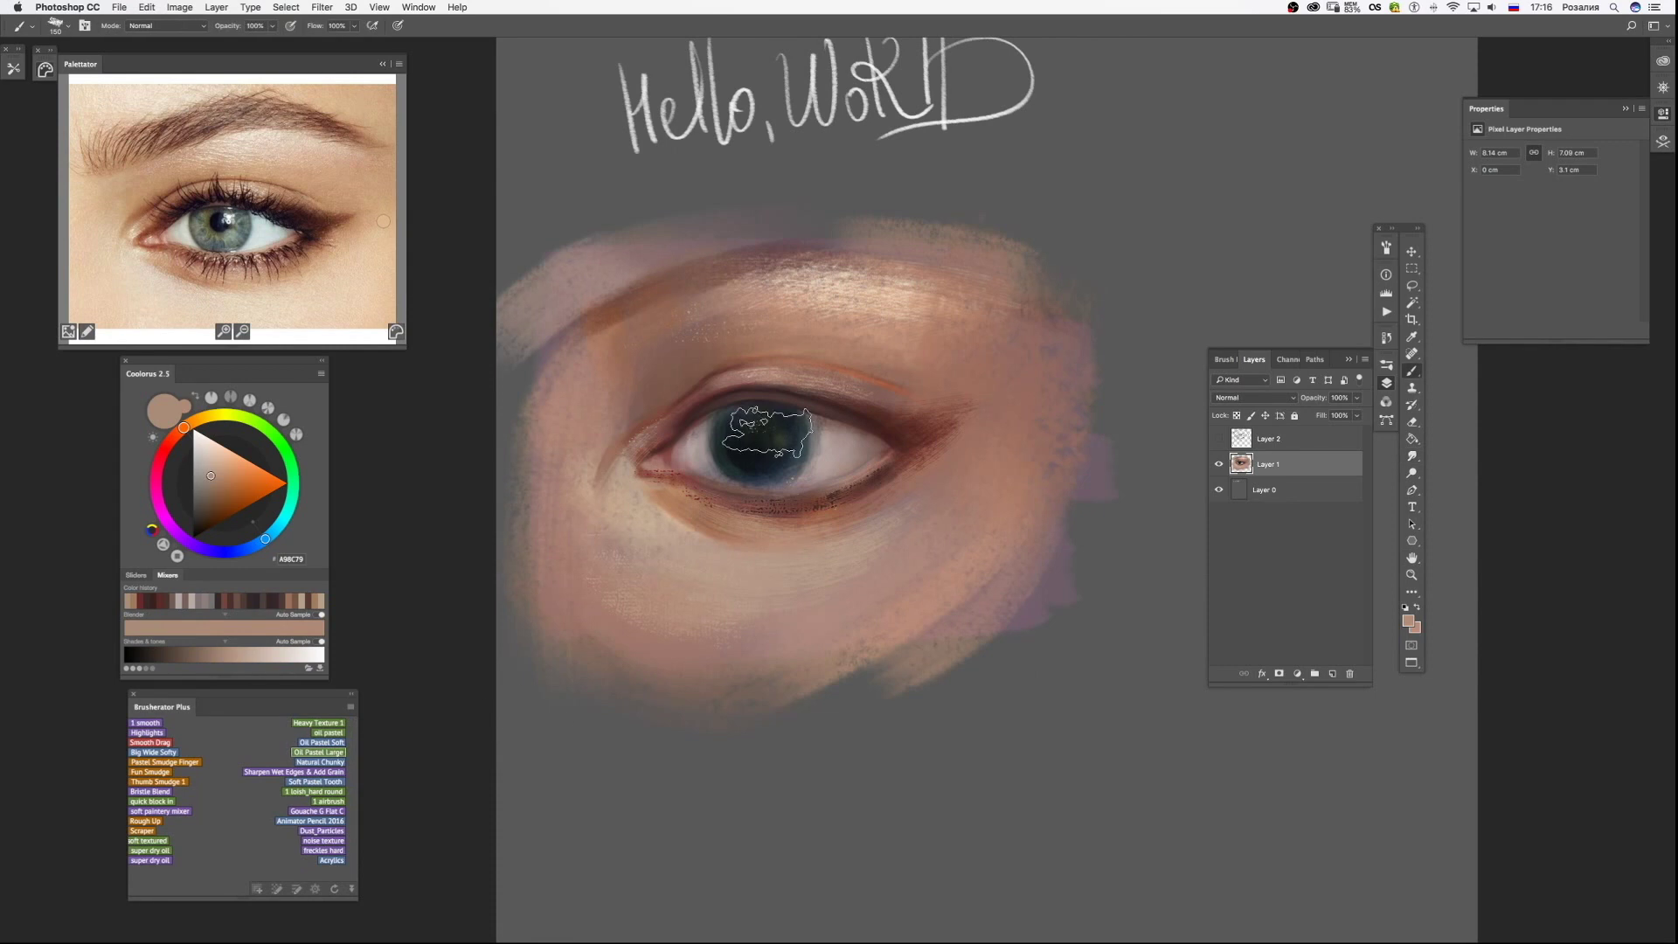
left_click_drag(739, 424, 774, 458)
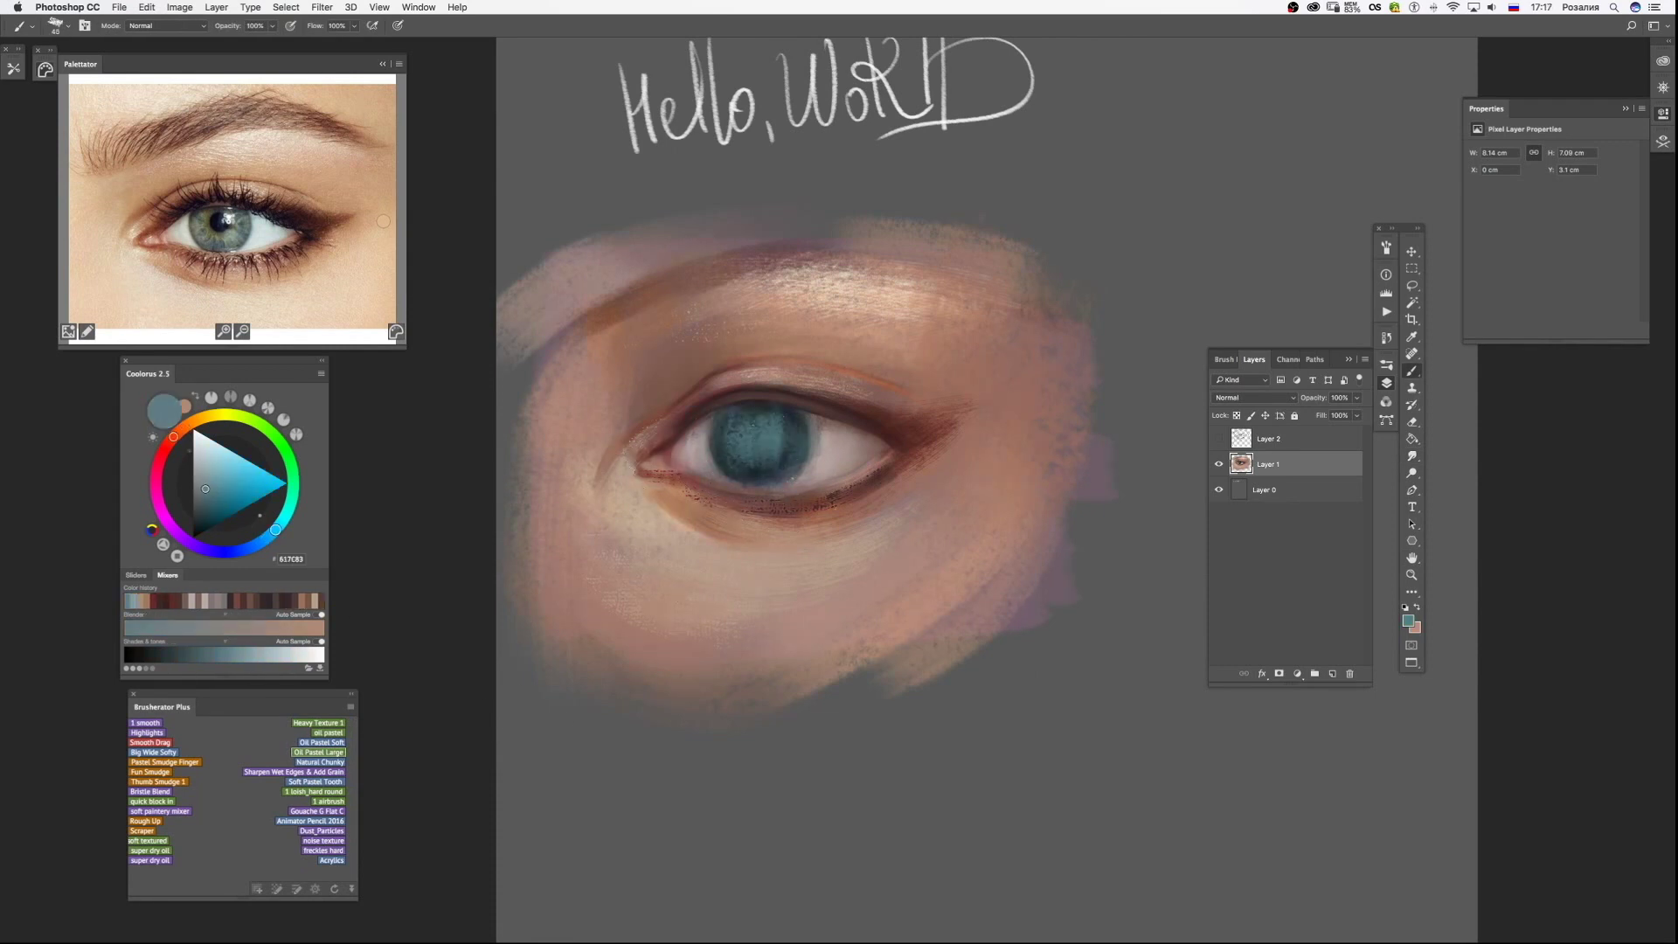
Sample dark brown, light cream and dark teal tones with a fine-tipped brush.
left_click(667, 472, "alt")
key("bracketleft")
key("bracketleft")
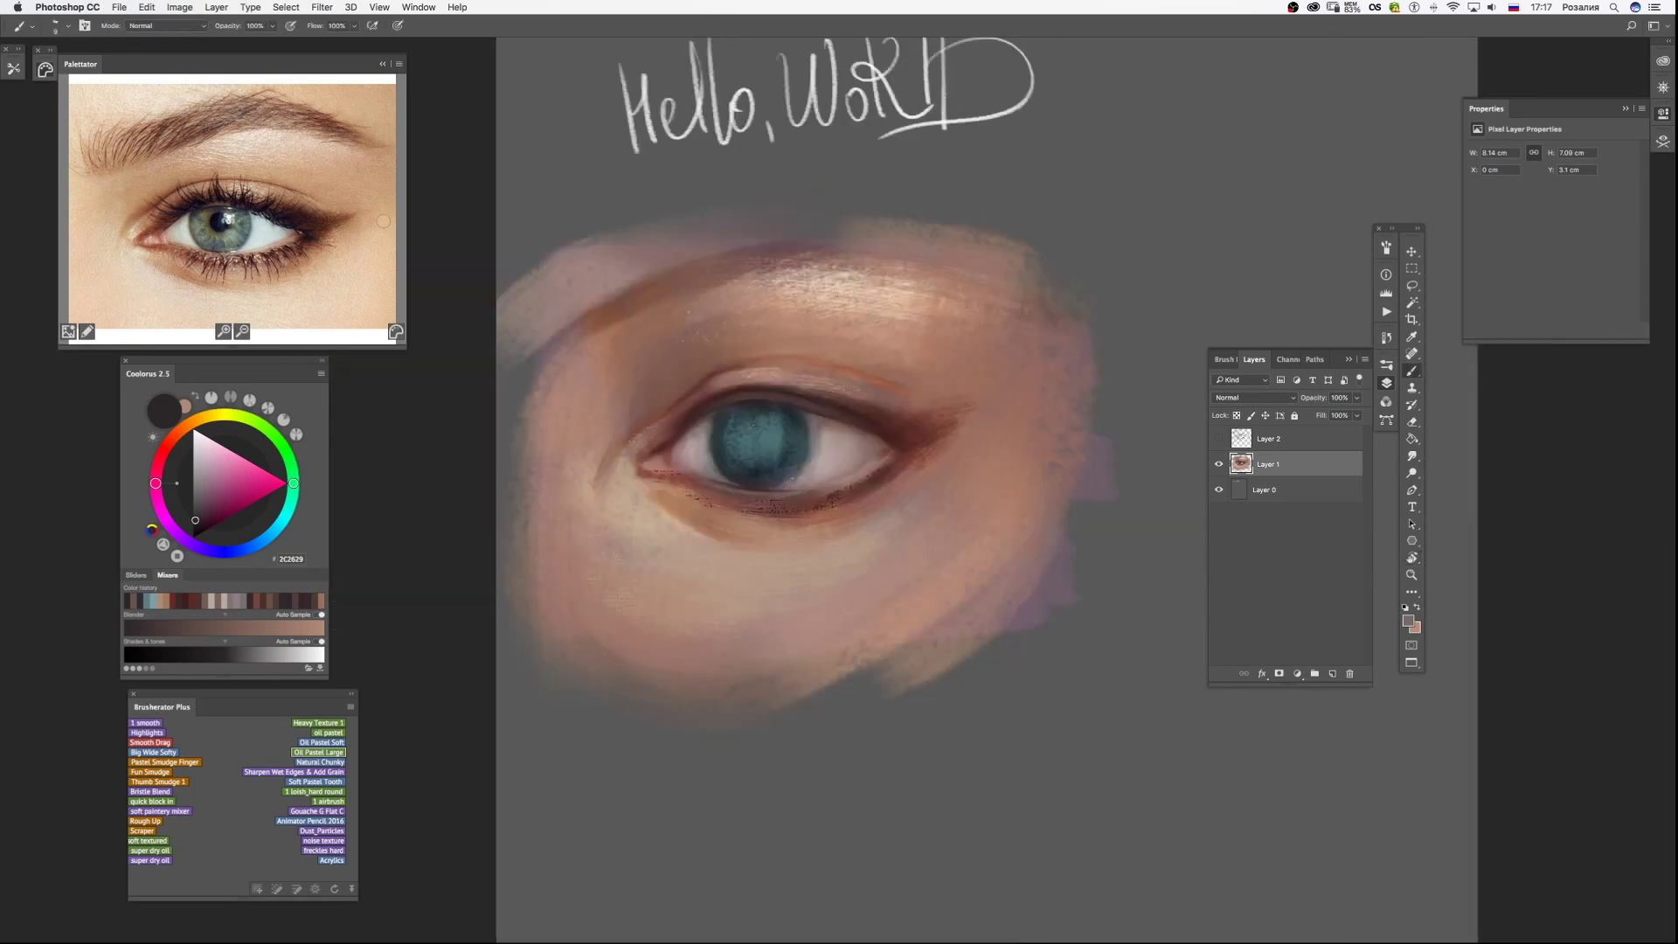
left_click(686, 472, "alt")
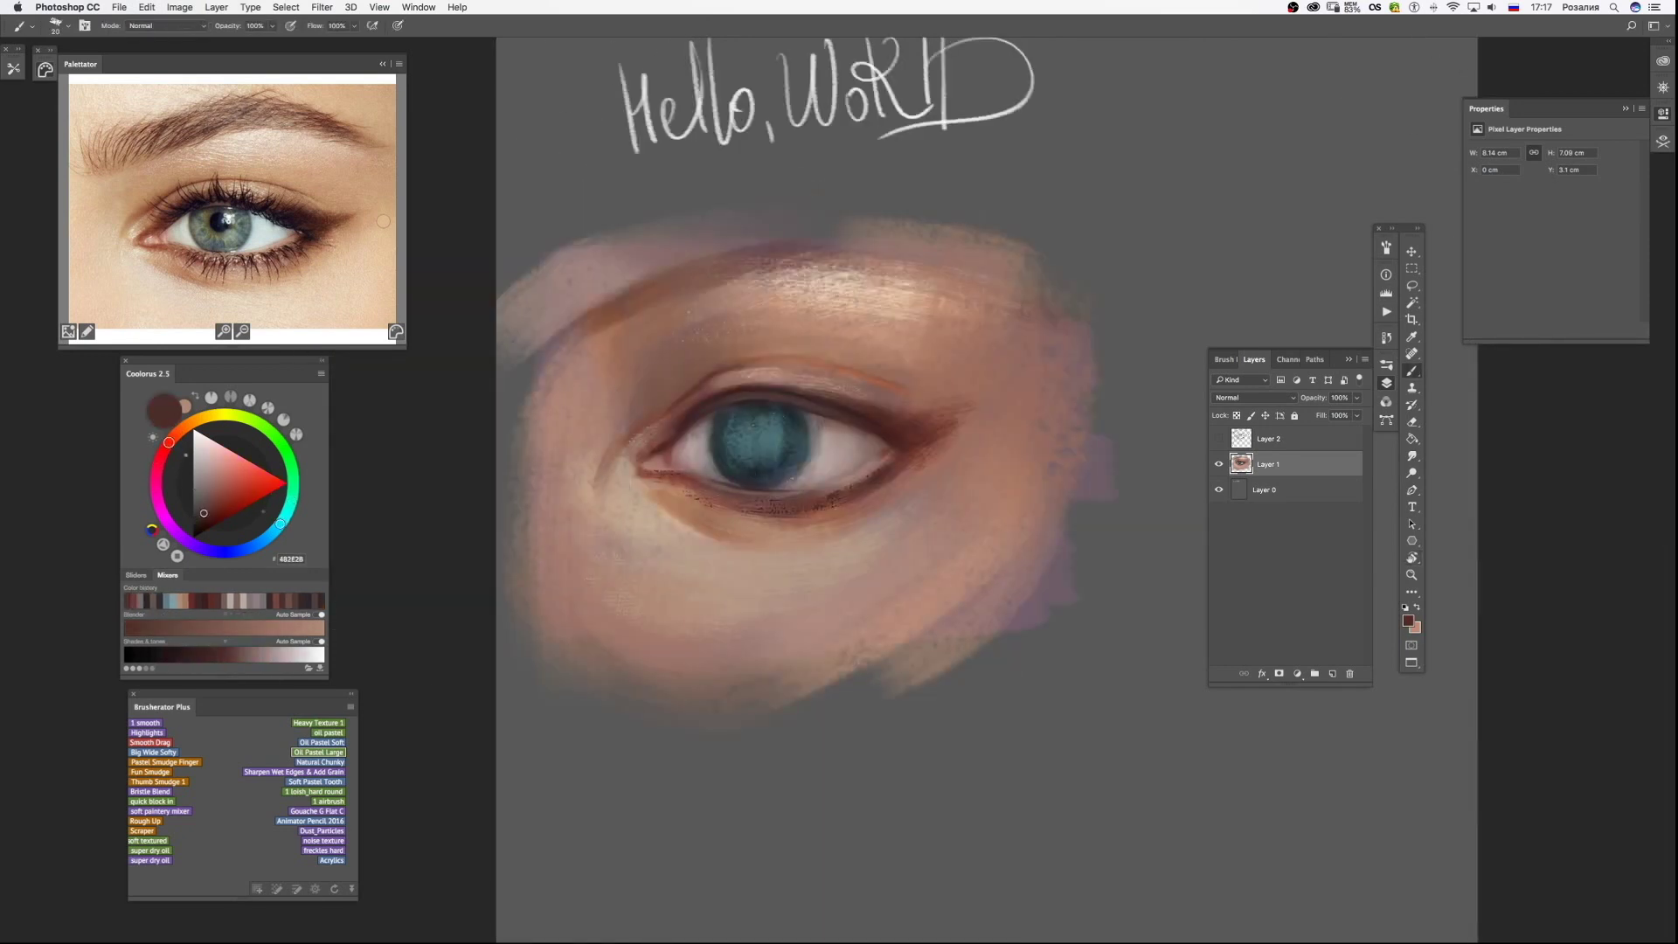
left_click(840, 446, "alt")
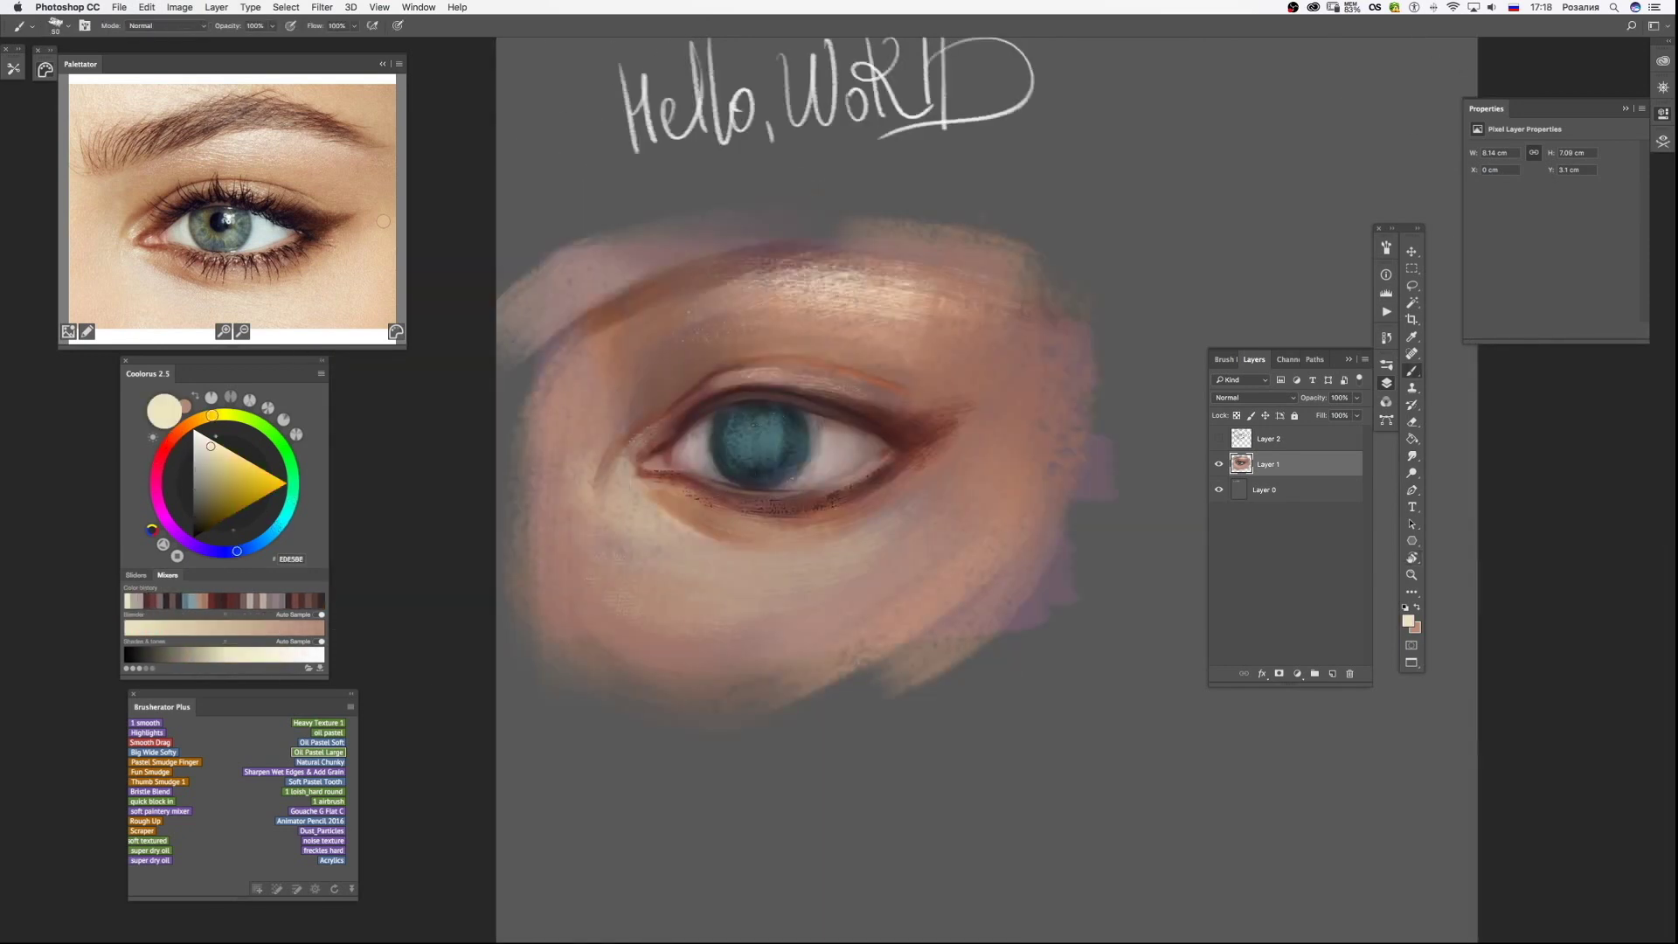
left_click(708, 441, "alt")
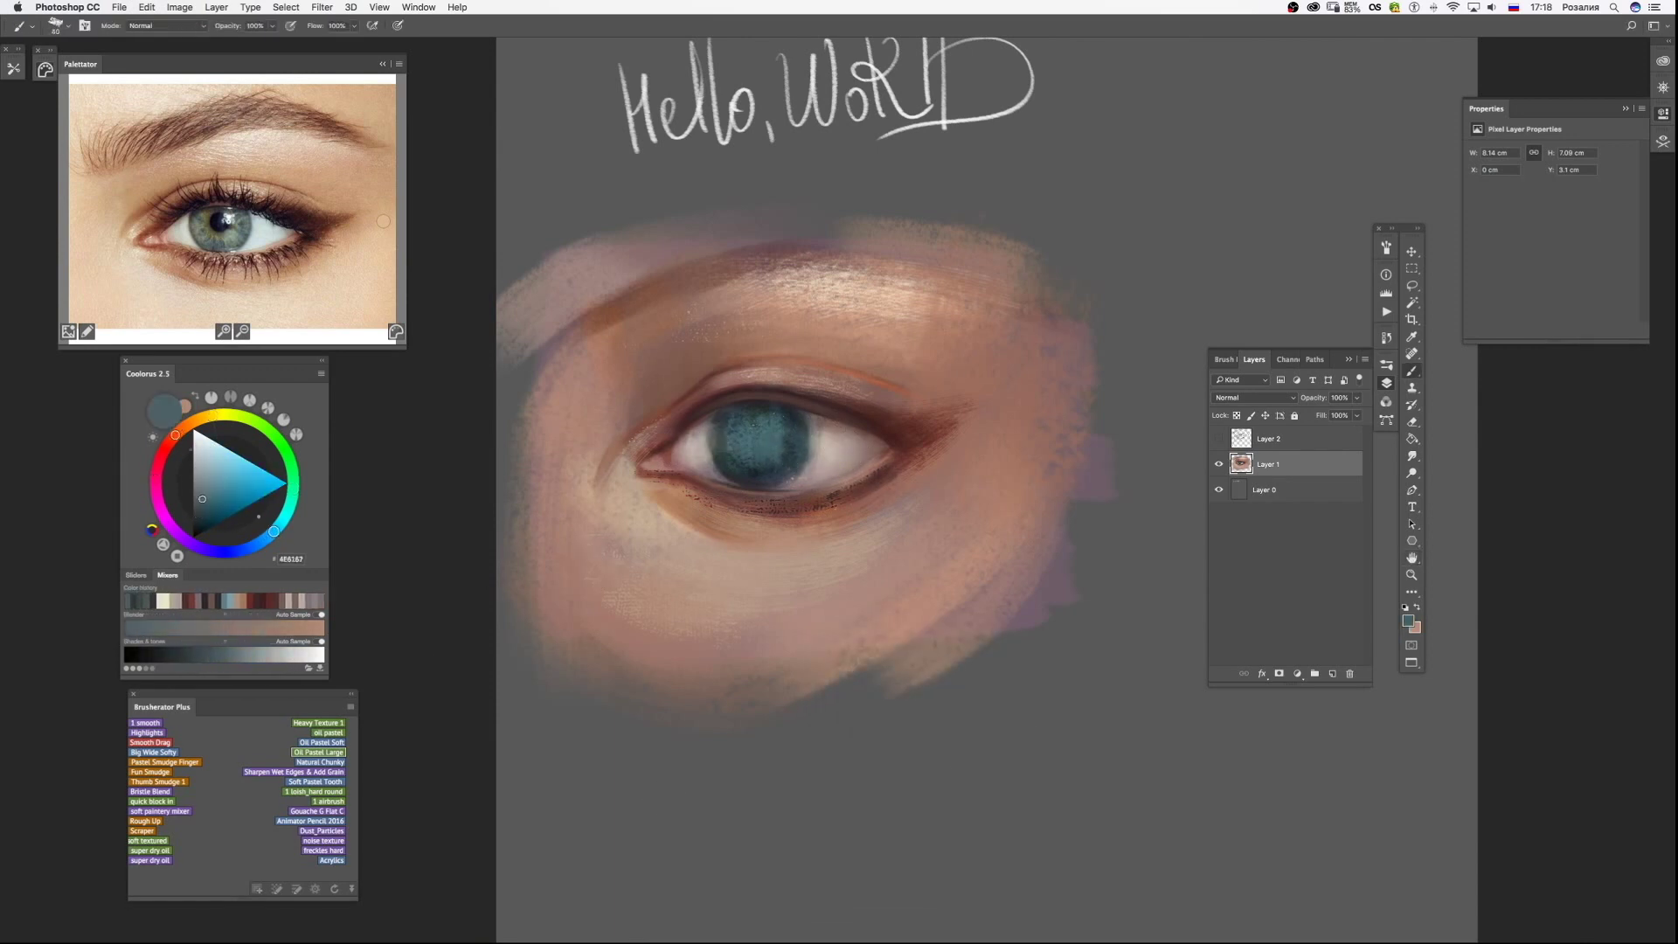
Paint a small light cream catchlight on the iris with the hard round brush.
left_click(383, 221)
left_click(315, 791)
left_click_drag(767, 425, 773, 433)
left_click(328, 732)
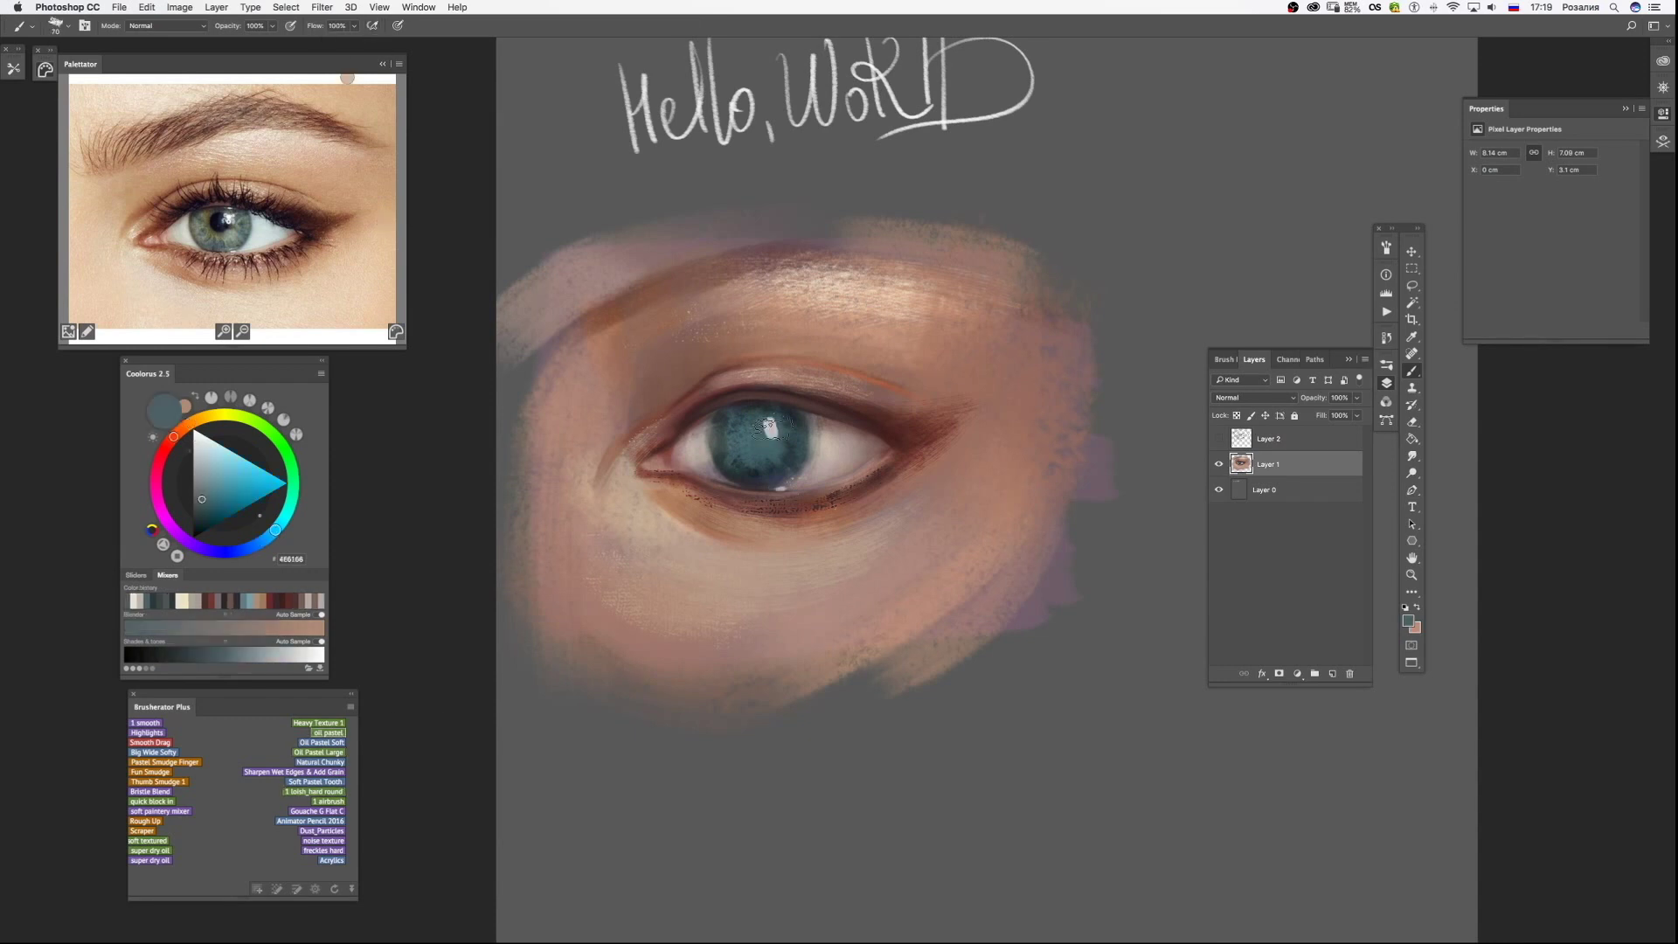
left_click(761, 446, "alt")
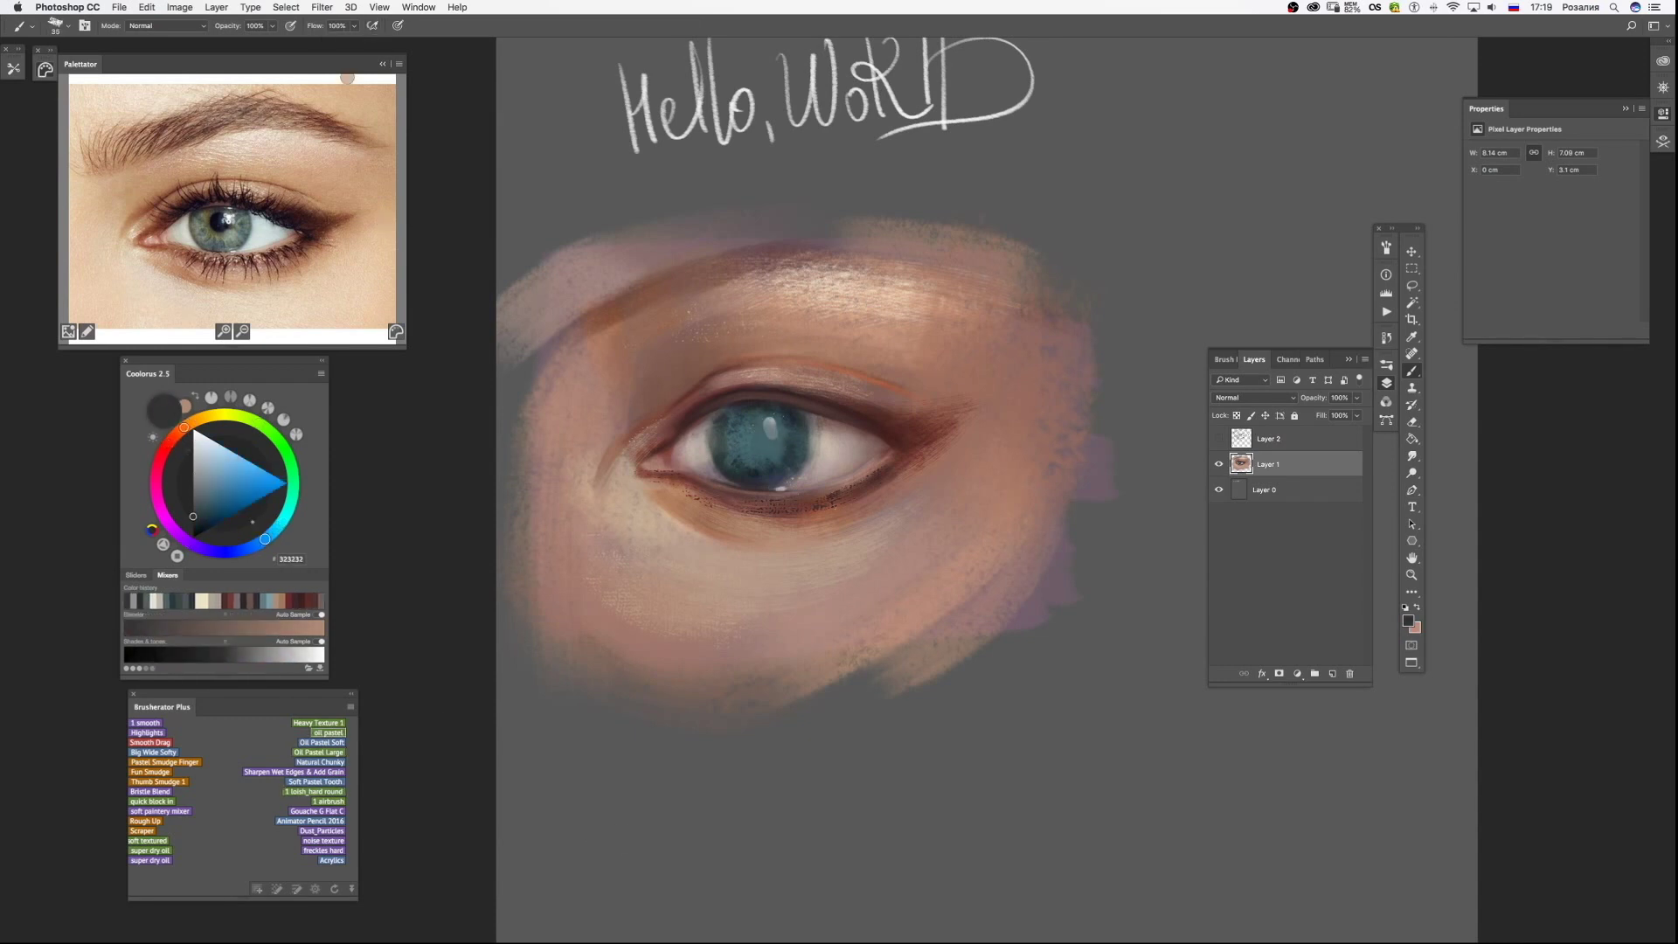
Paint a near-black pupil into the iris.
mouse_move(168, 443)
left_mouse_down()
mouse_move(261, 425)
mouse_move(224, 415)
left_mouse_up()
left_click(205, 502)
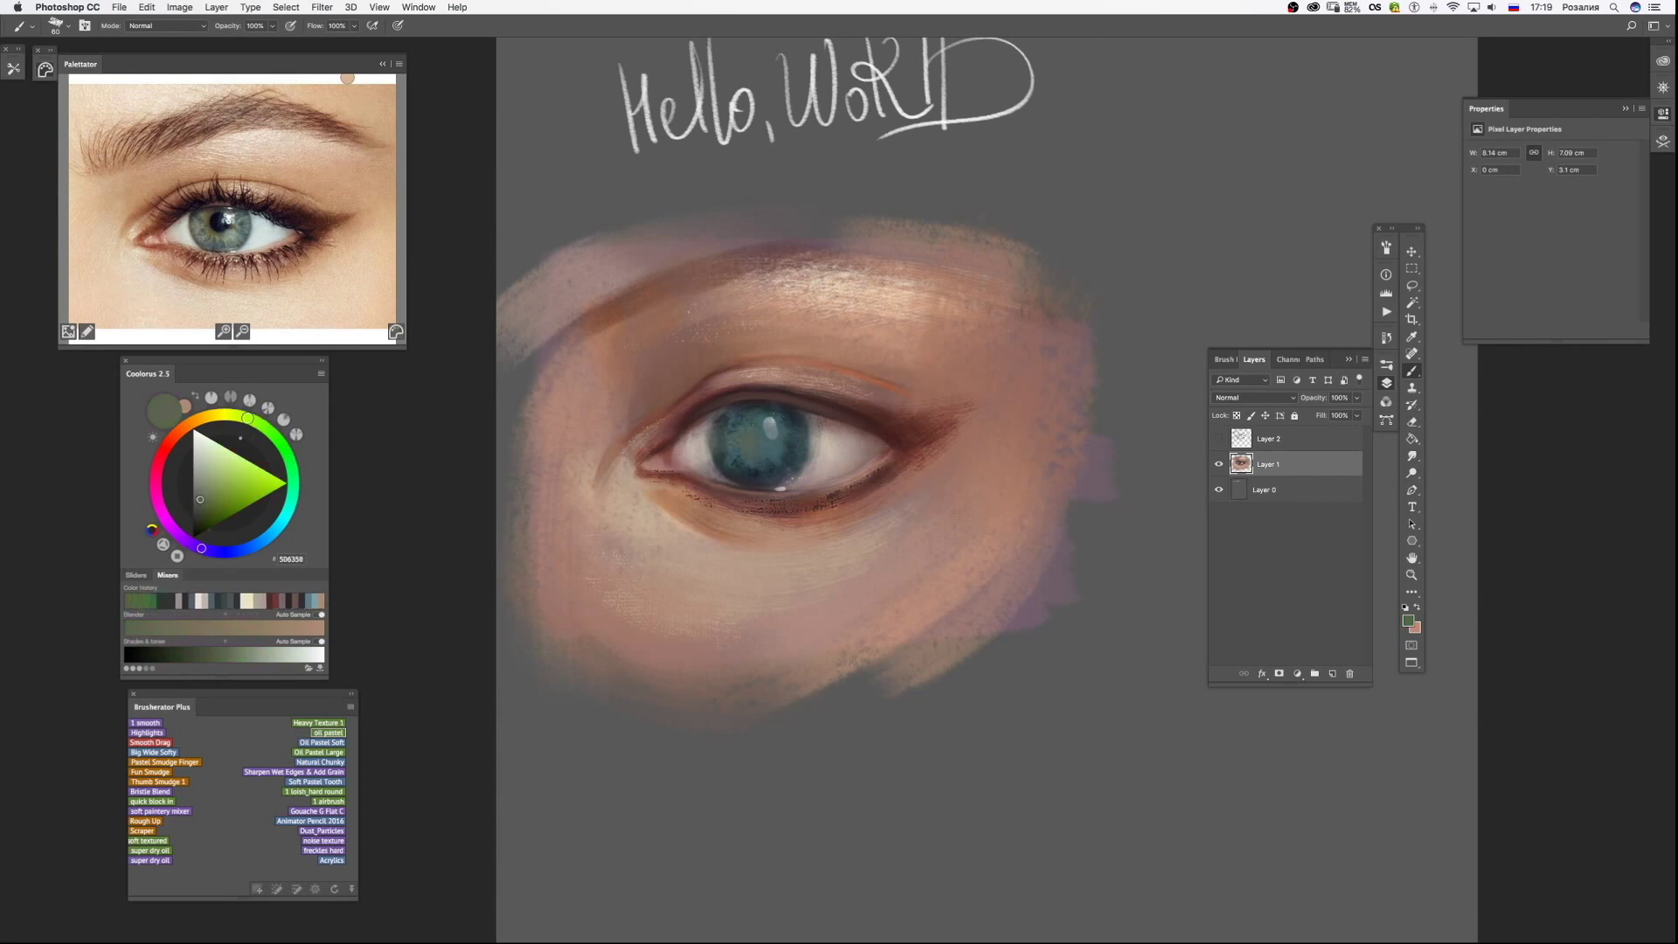
left_click(757, 434, "alt")
left_click_drag(754, 437, 769, 424)
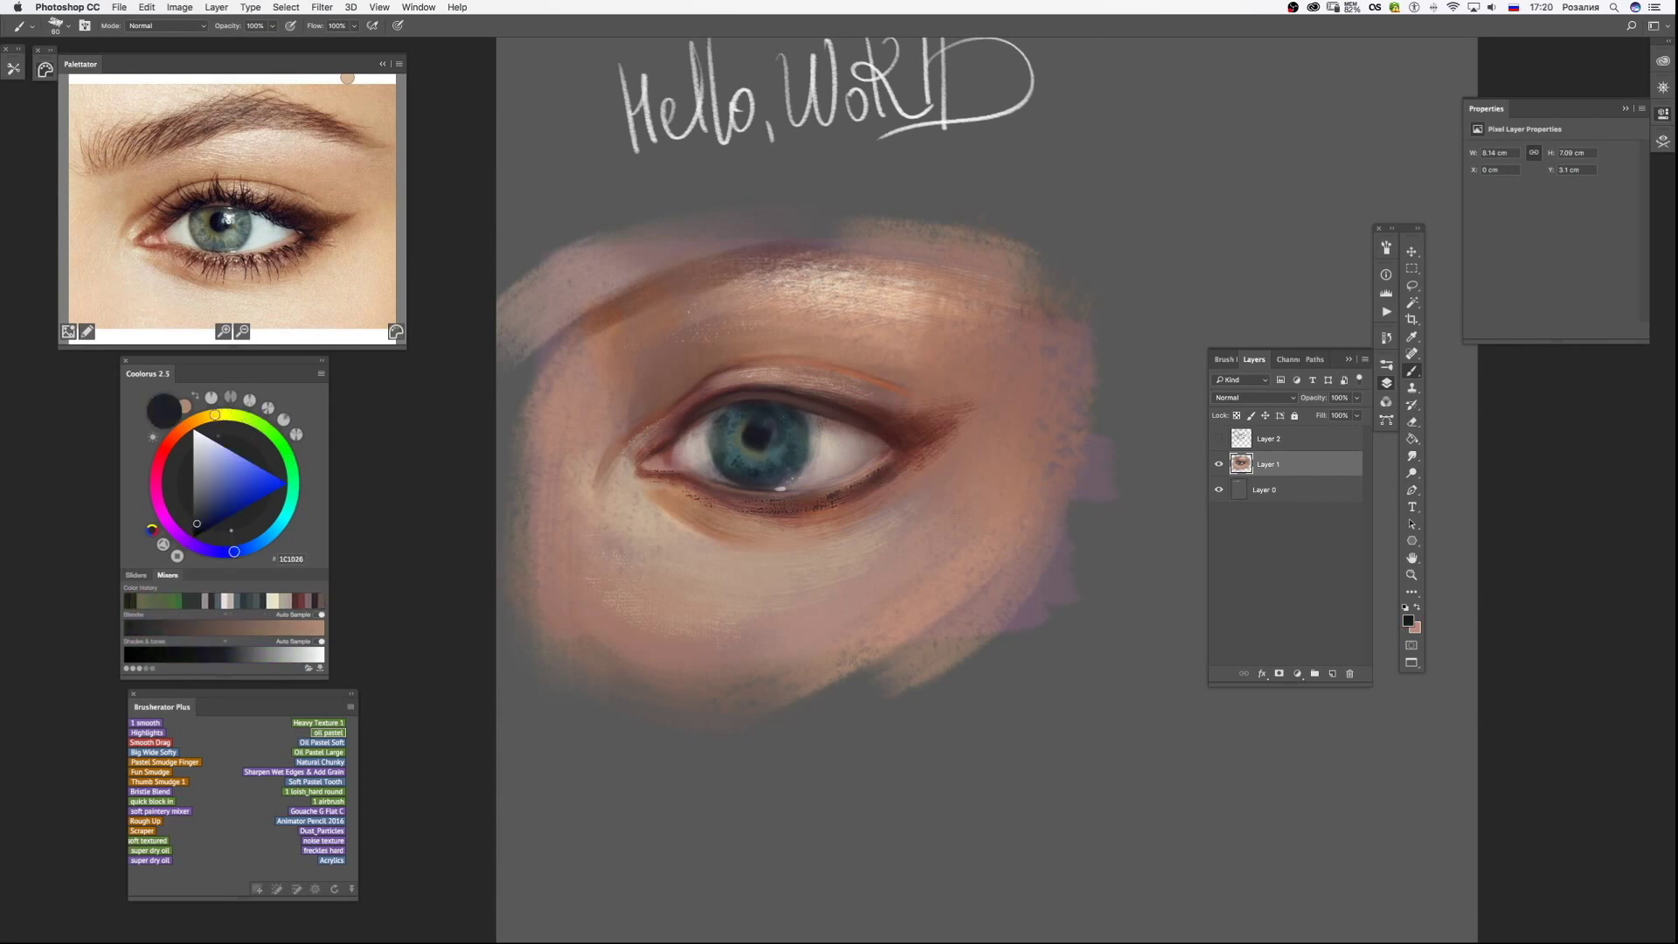
Add muted green iris texture with a small oil pastel brush, checking values in grayscale.
left_click(725, 486, "alt")
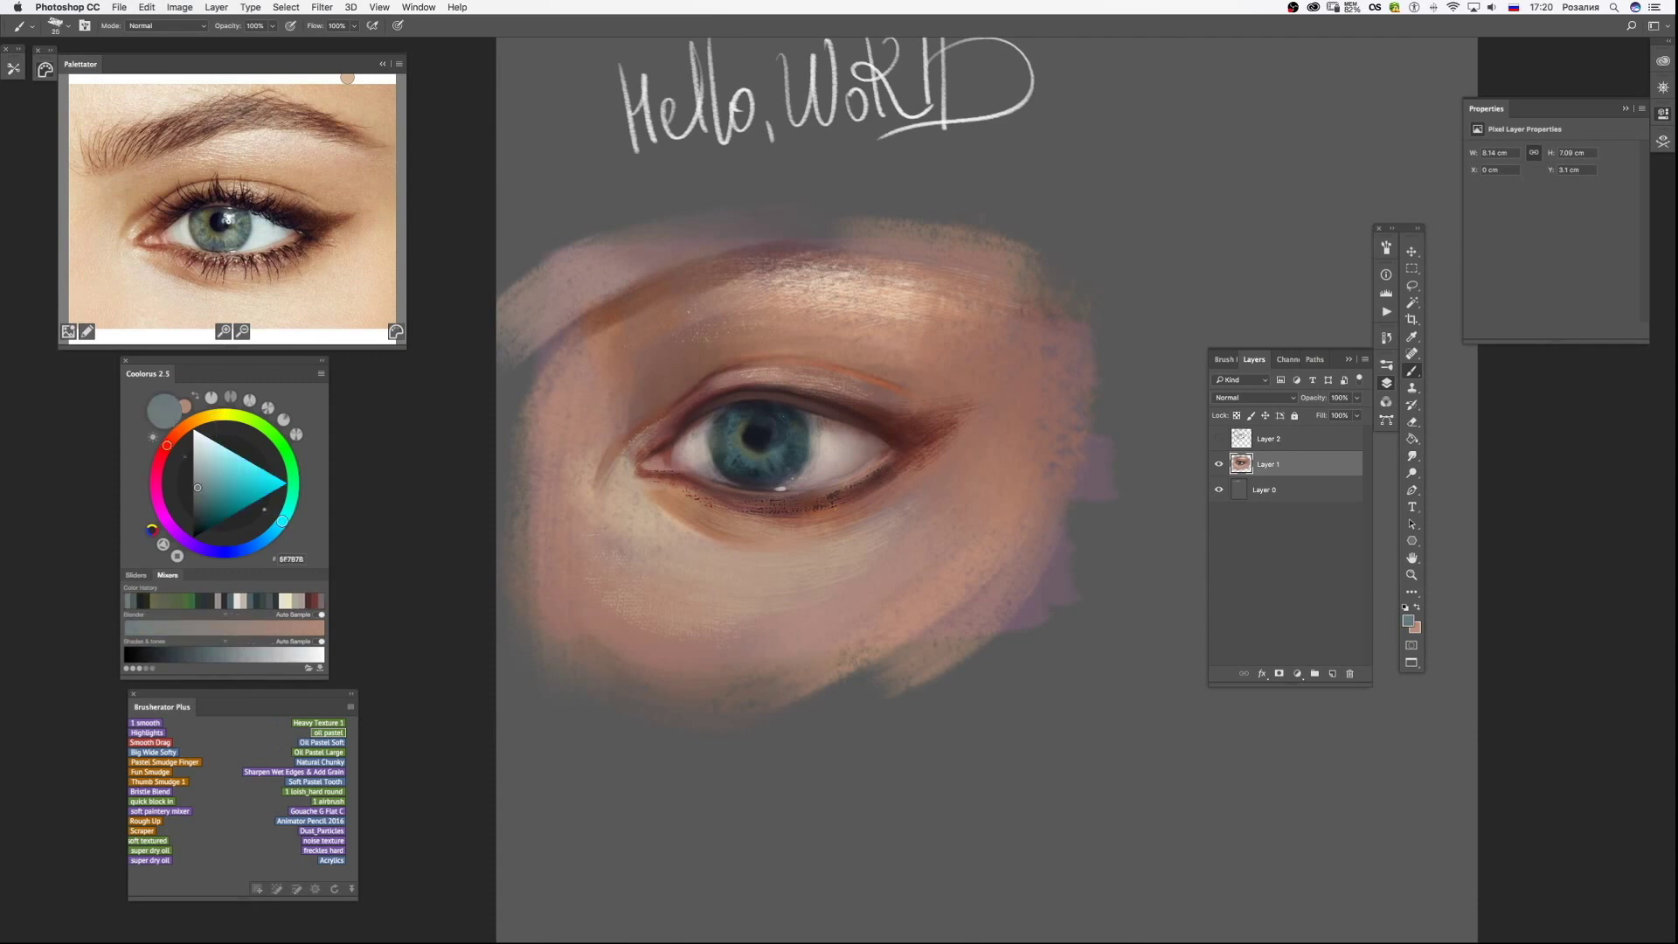
left_click(328, 732)
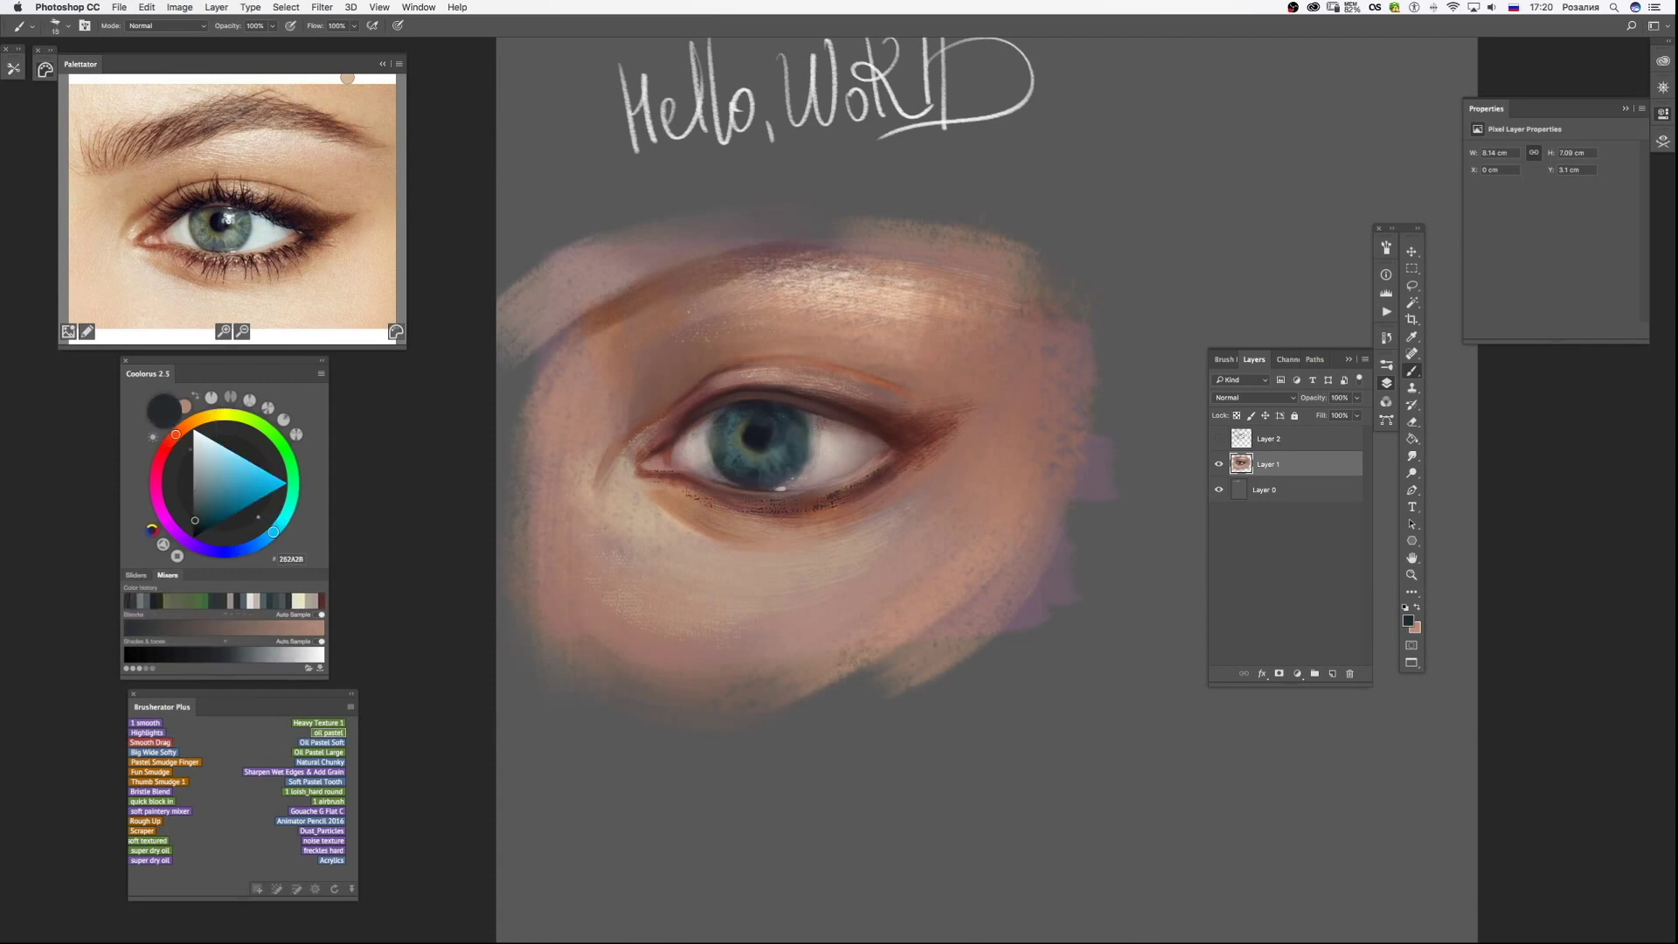
left_click(179, 601)
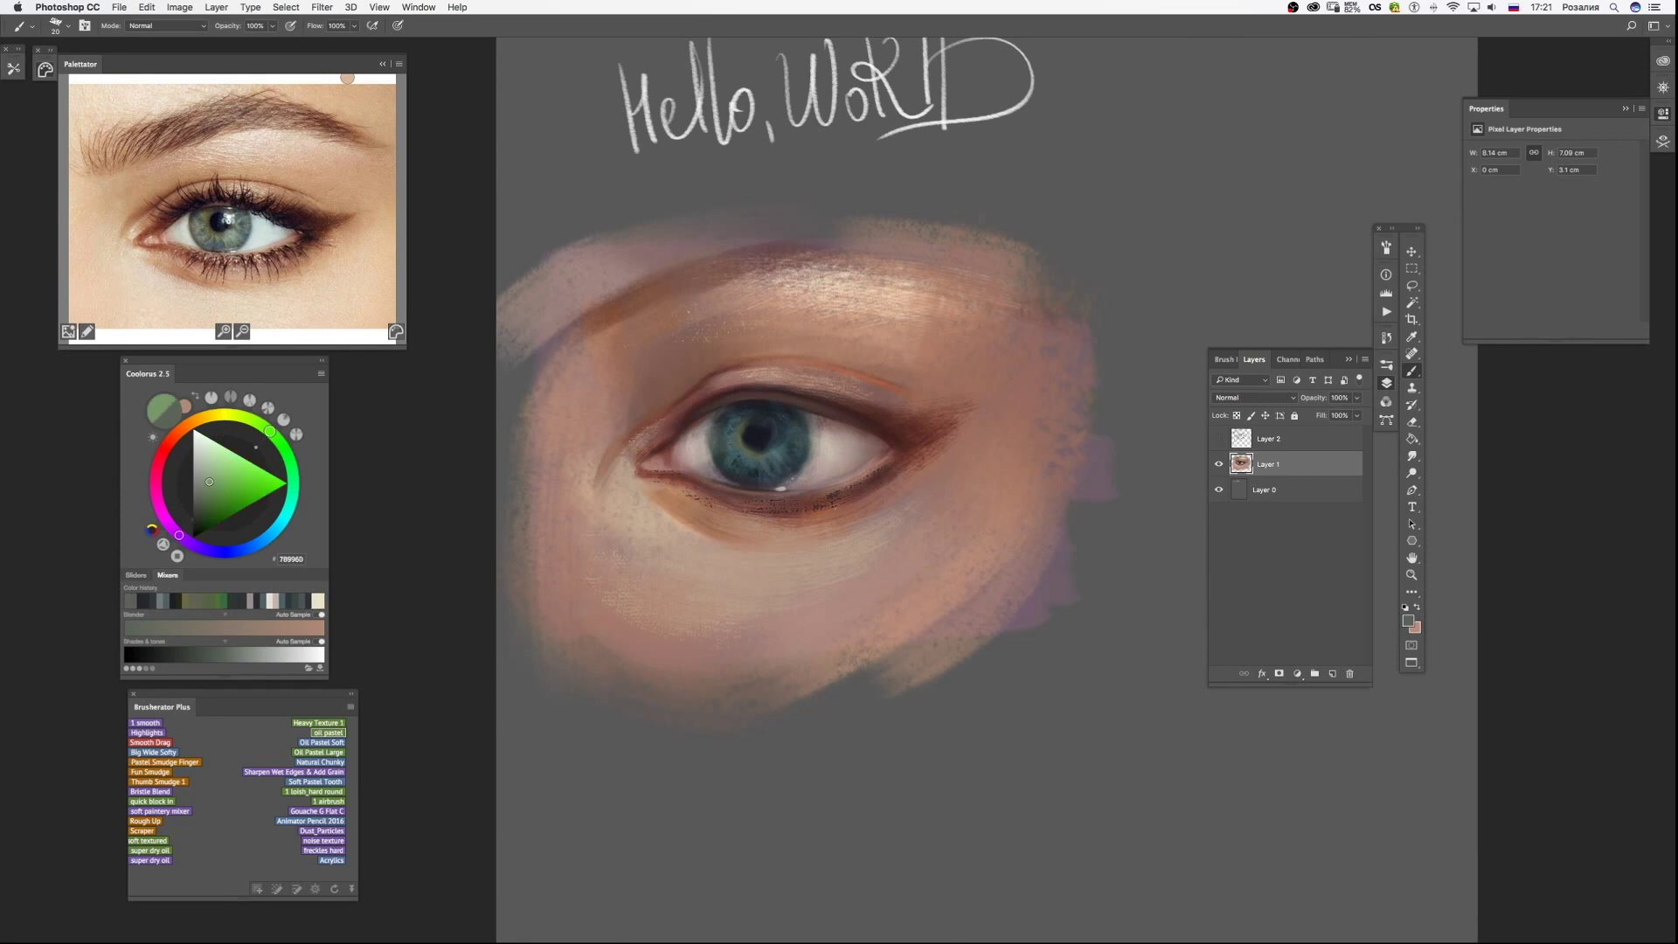
key("ctrl+y")
left_click(203, 504)
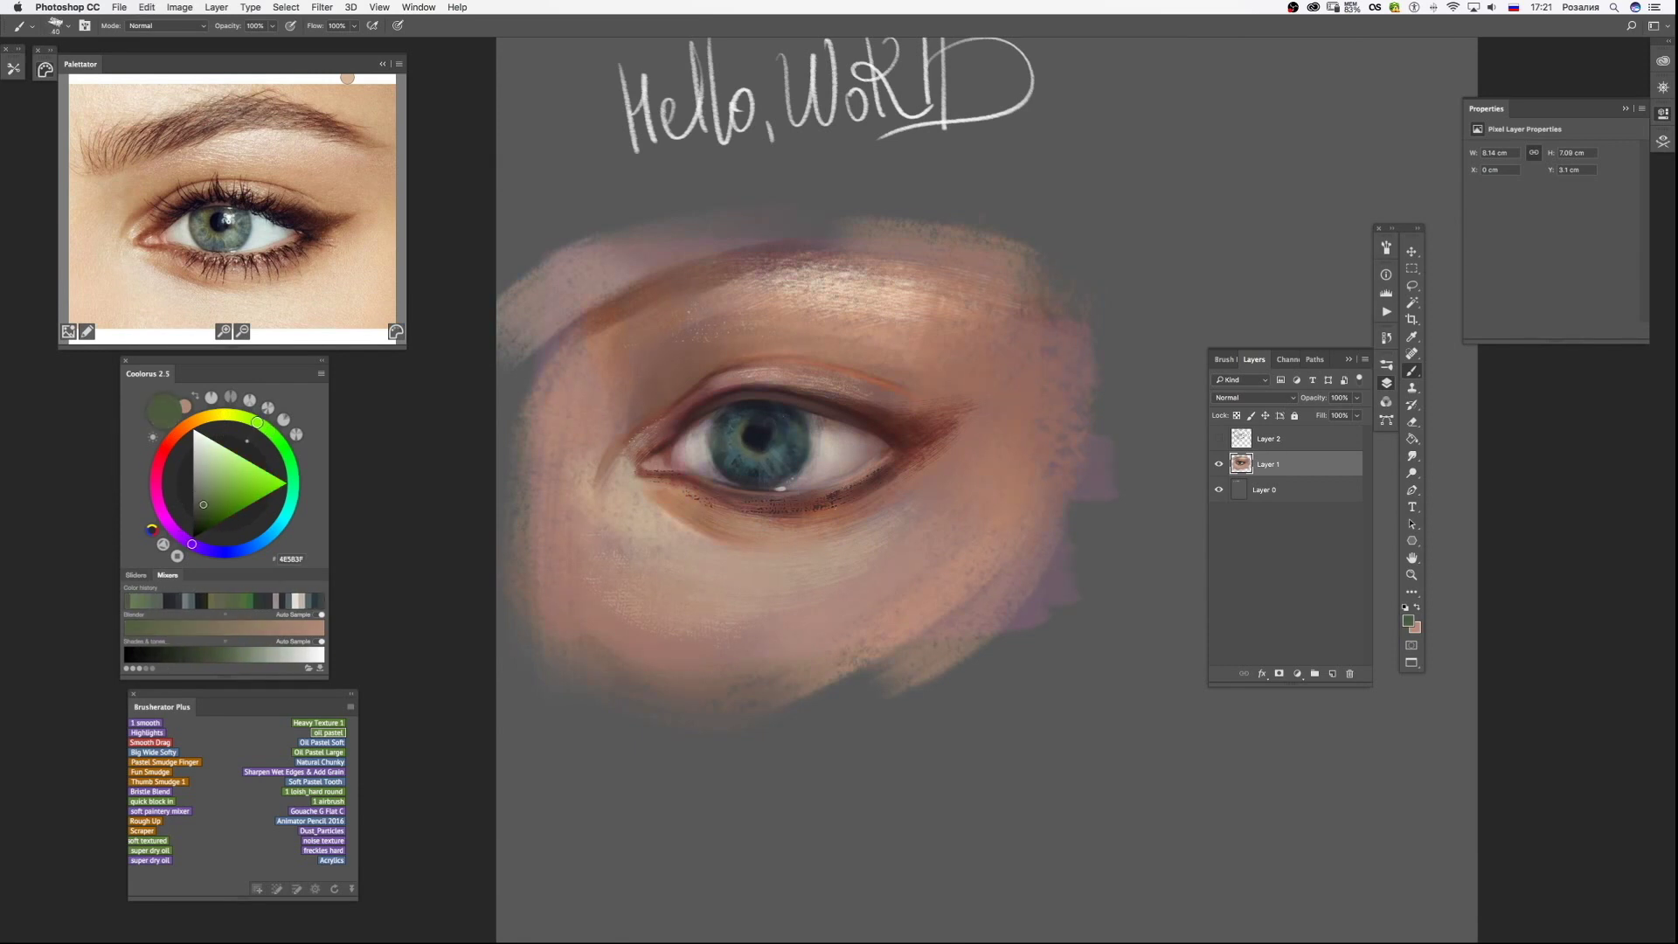
left_click(786, 365, "alt")
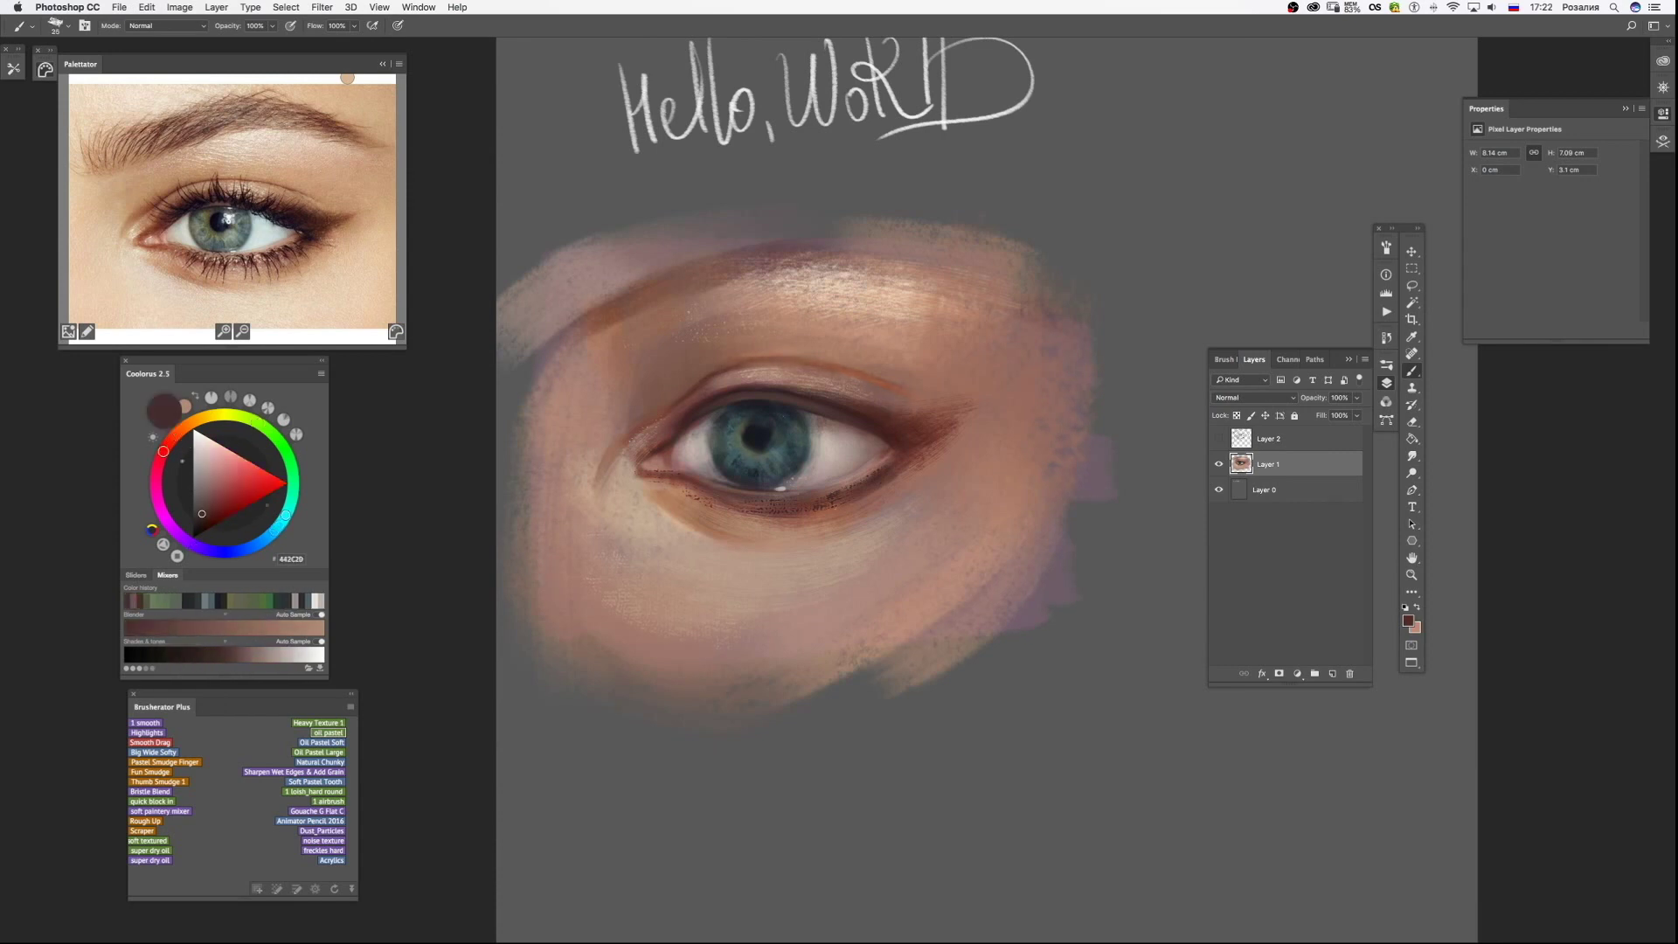
Sample skin and red-brown tones near the brow and set the brush size to 70.
left_click(151, 742)
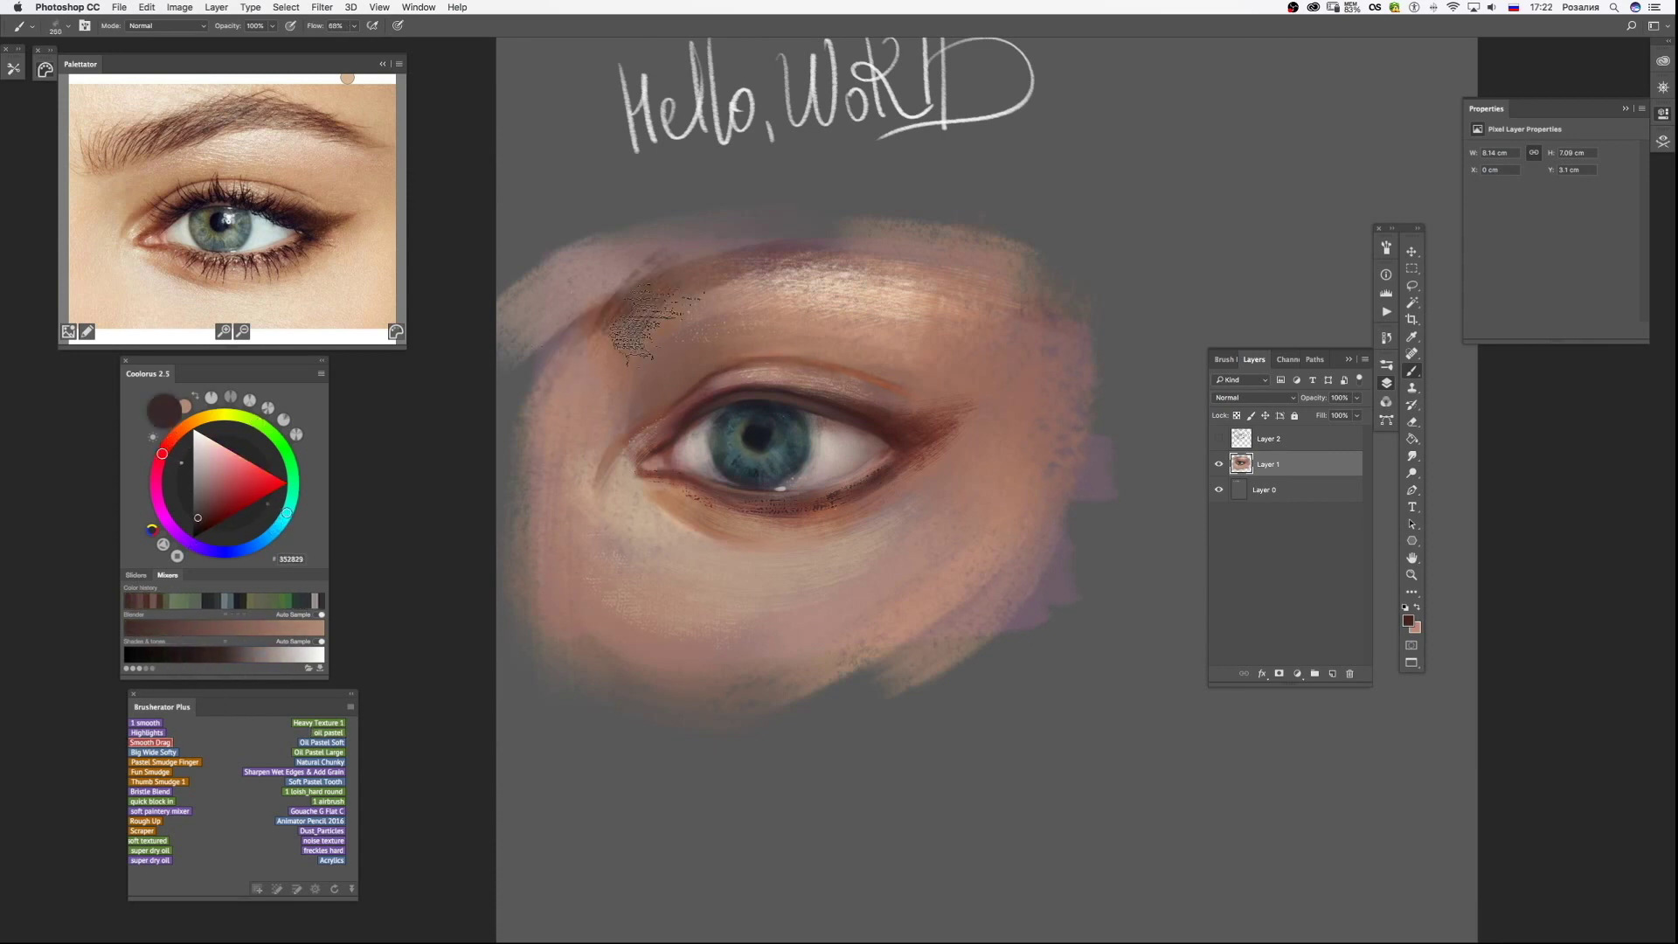
left_click(612, 323, "alt")
key("bracketleft")
key("bracketleft")
key("bracketleft")
key("shift+0")
type("70")
key("Return")
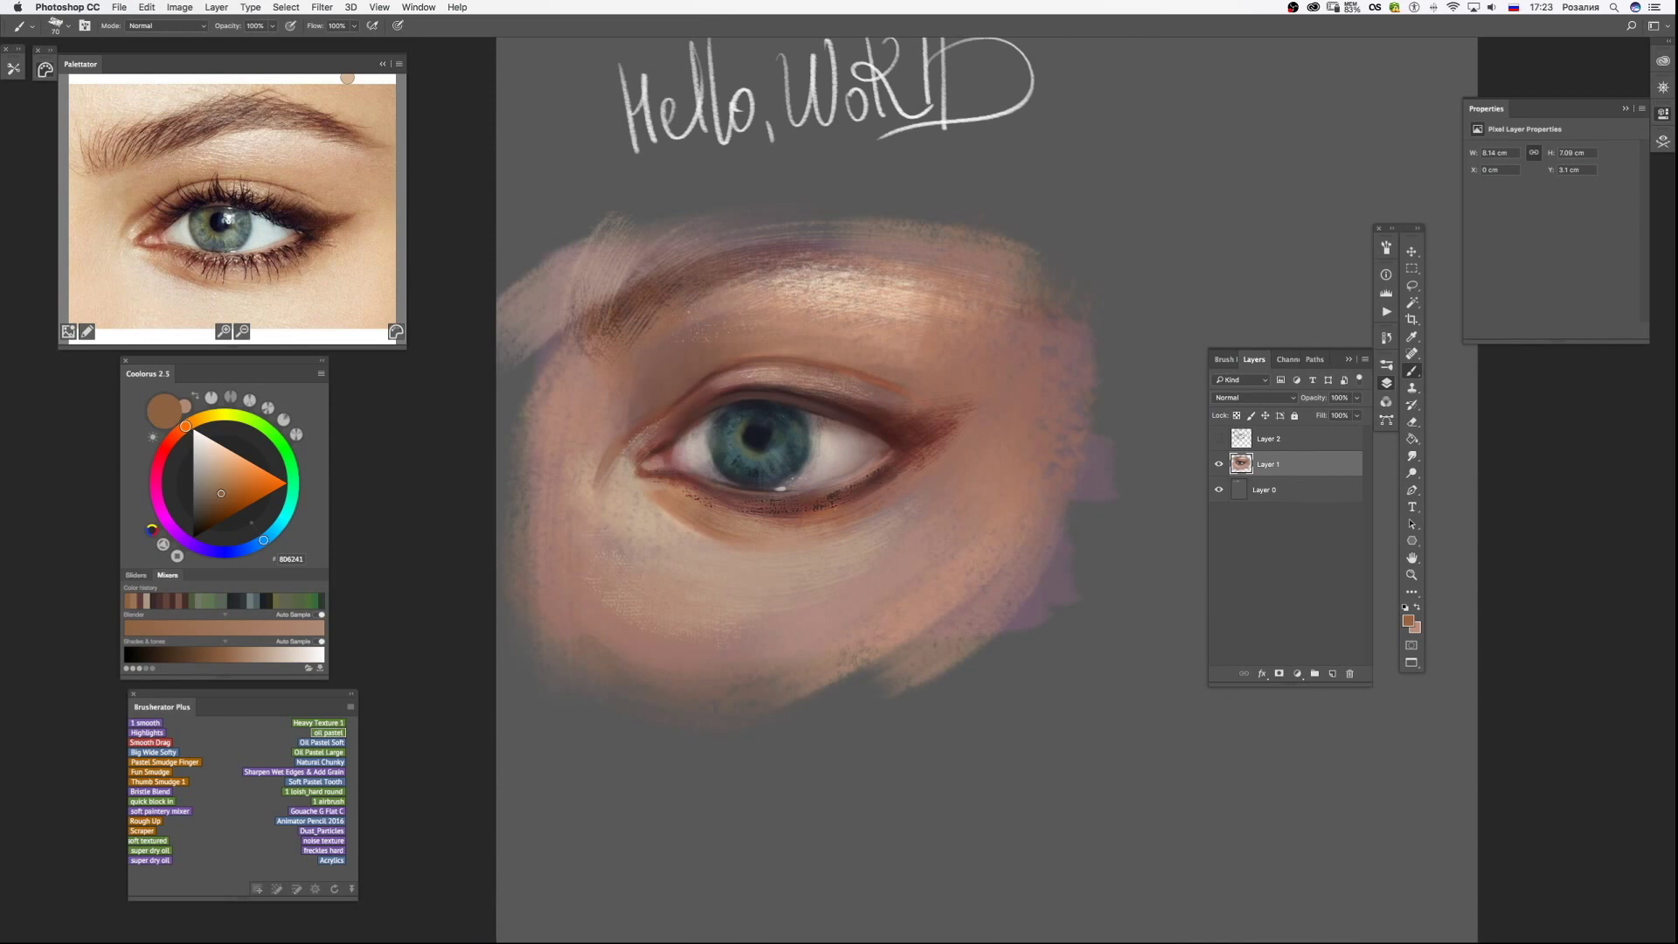
key("F2")
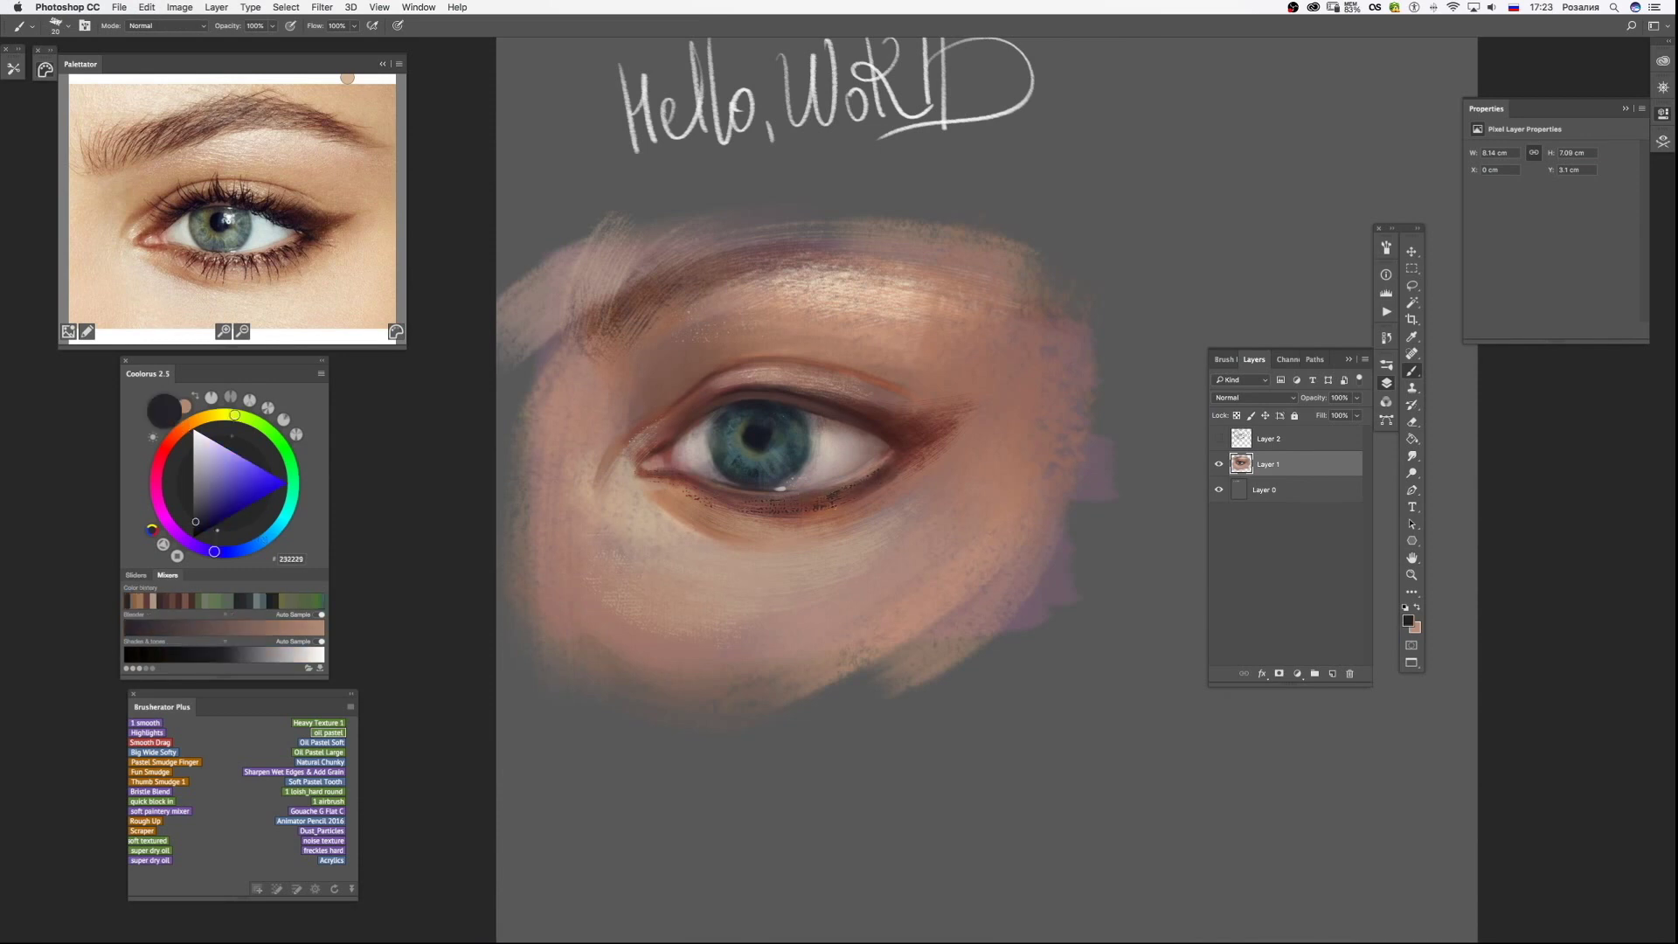
Paint brow strokes above the eye in reddish-brown, mauve and near-black tones.
left_click(838, 488, "alt")
left_click(674, 443, "alt")
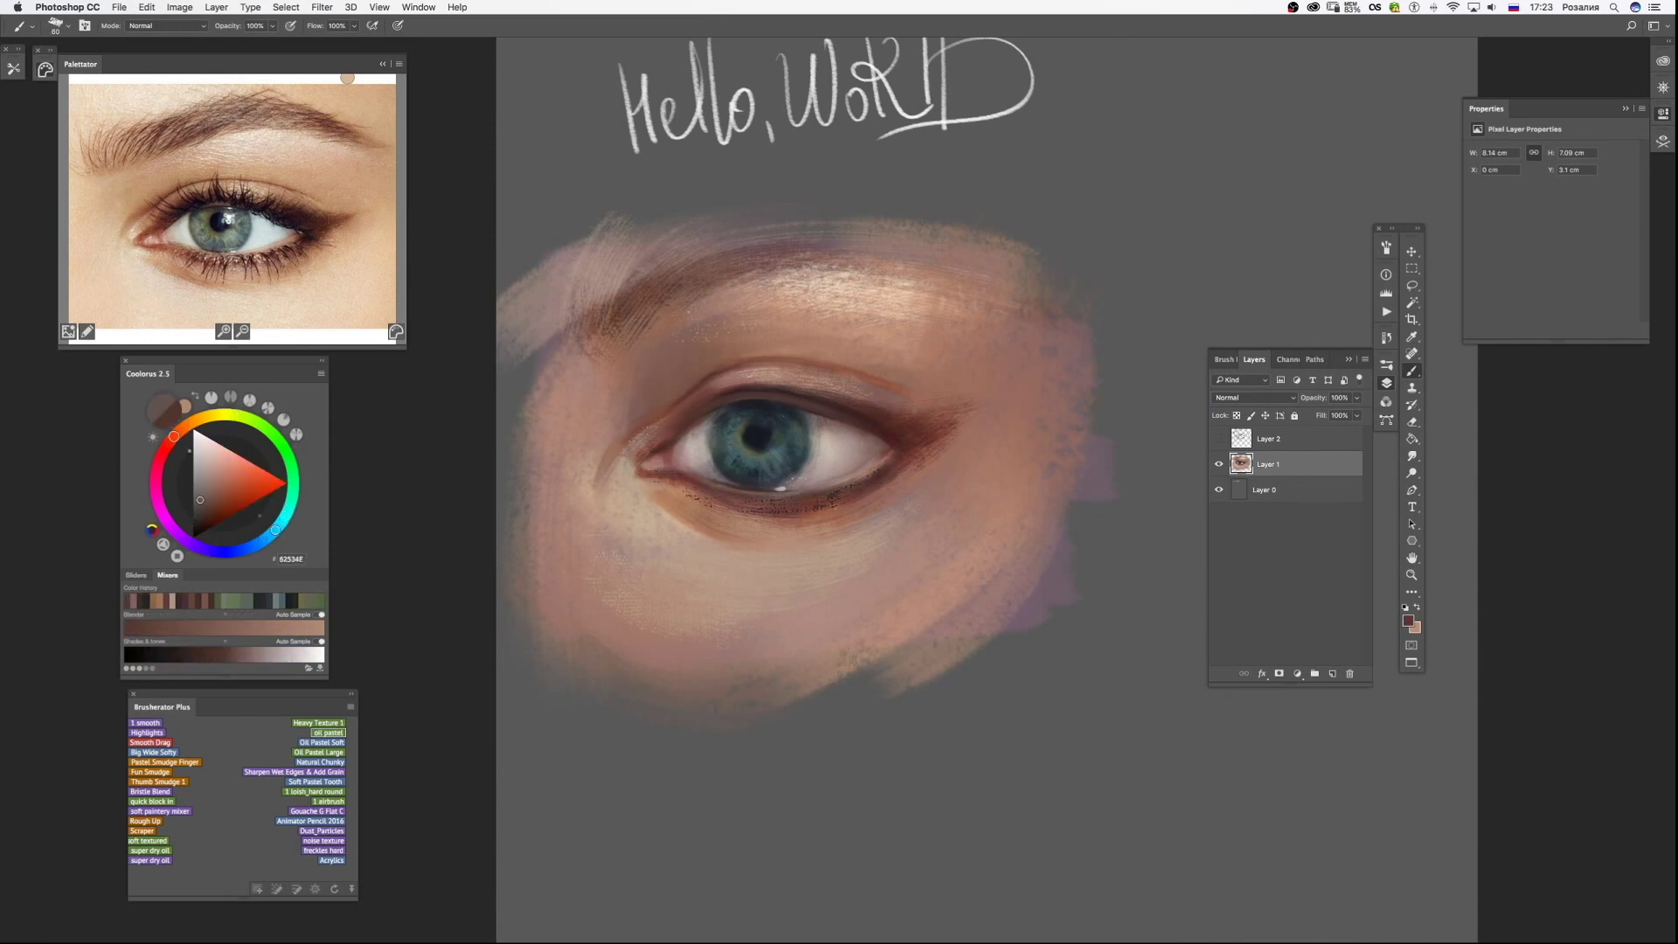
left_click(693, 441, "alt")
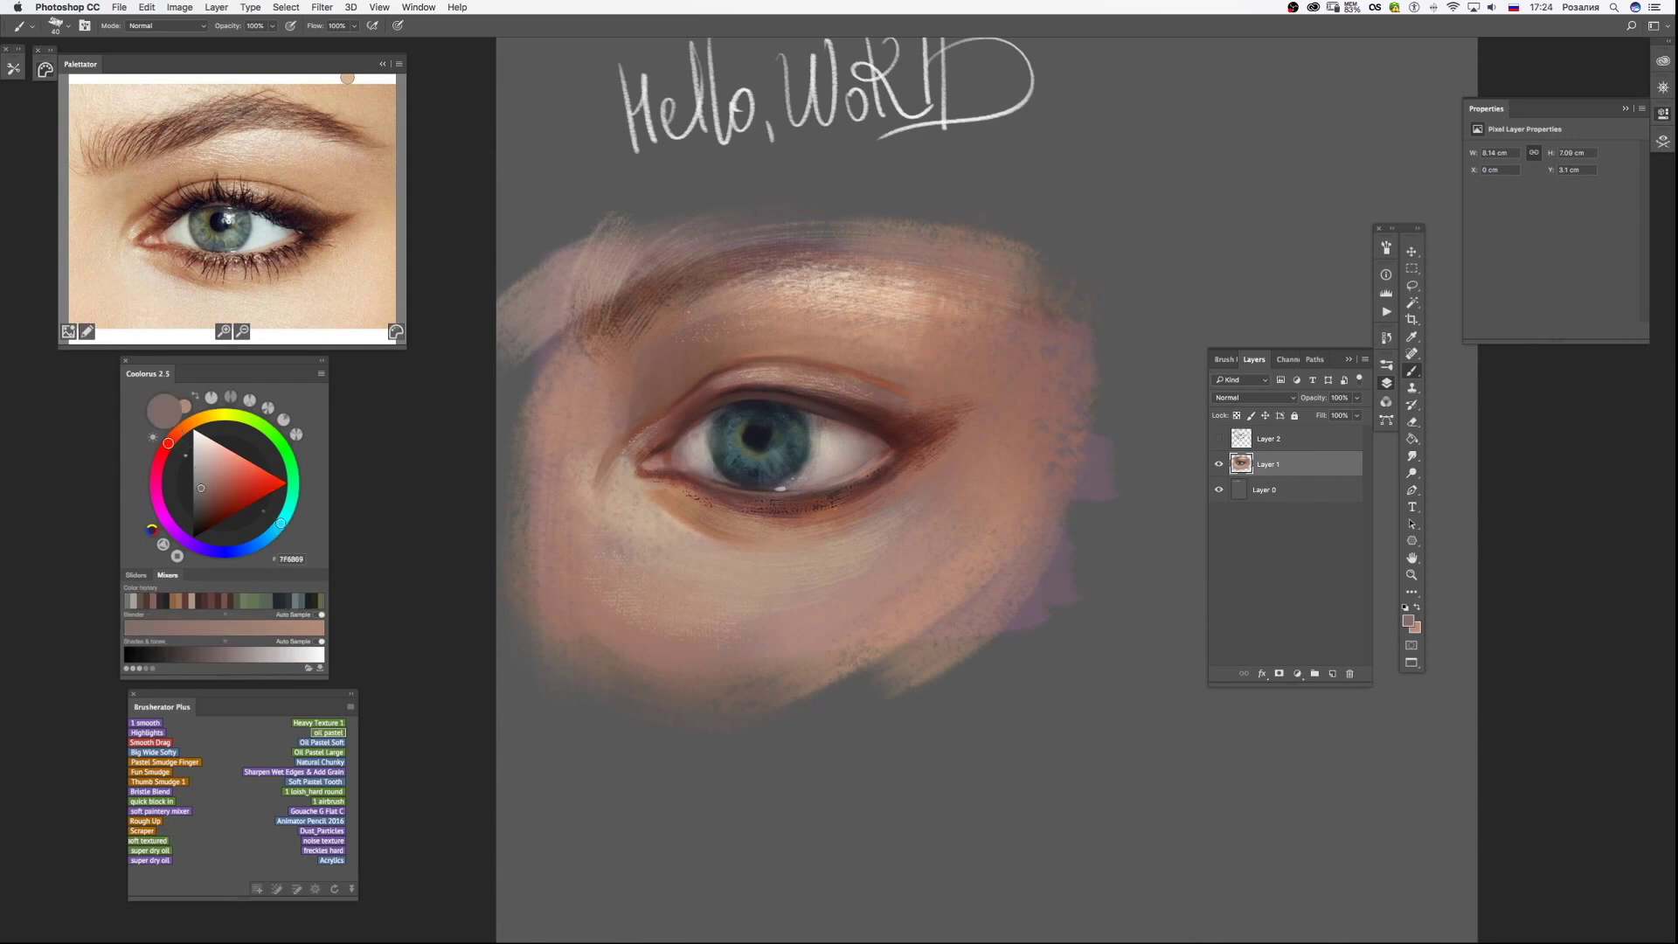
left_click(757, 435, "alt")
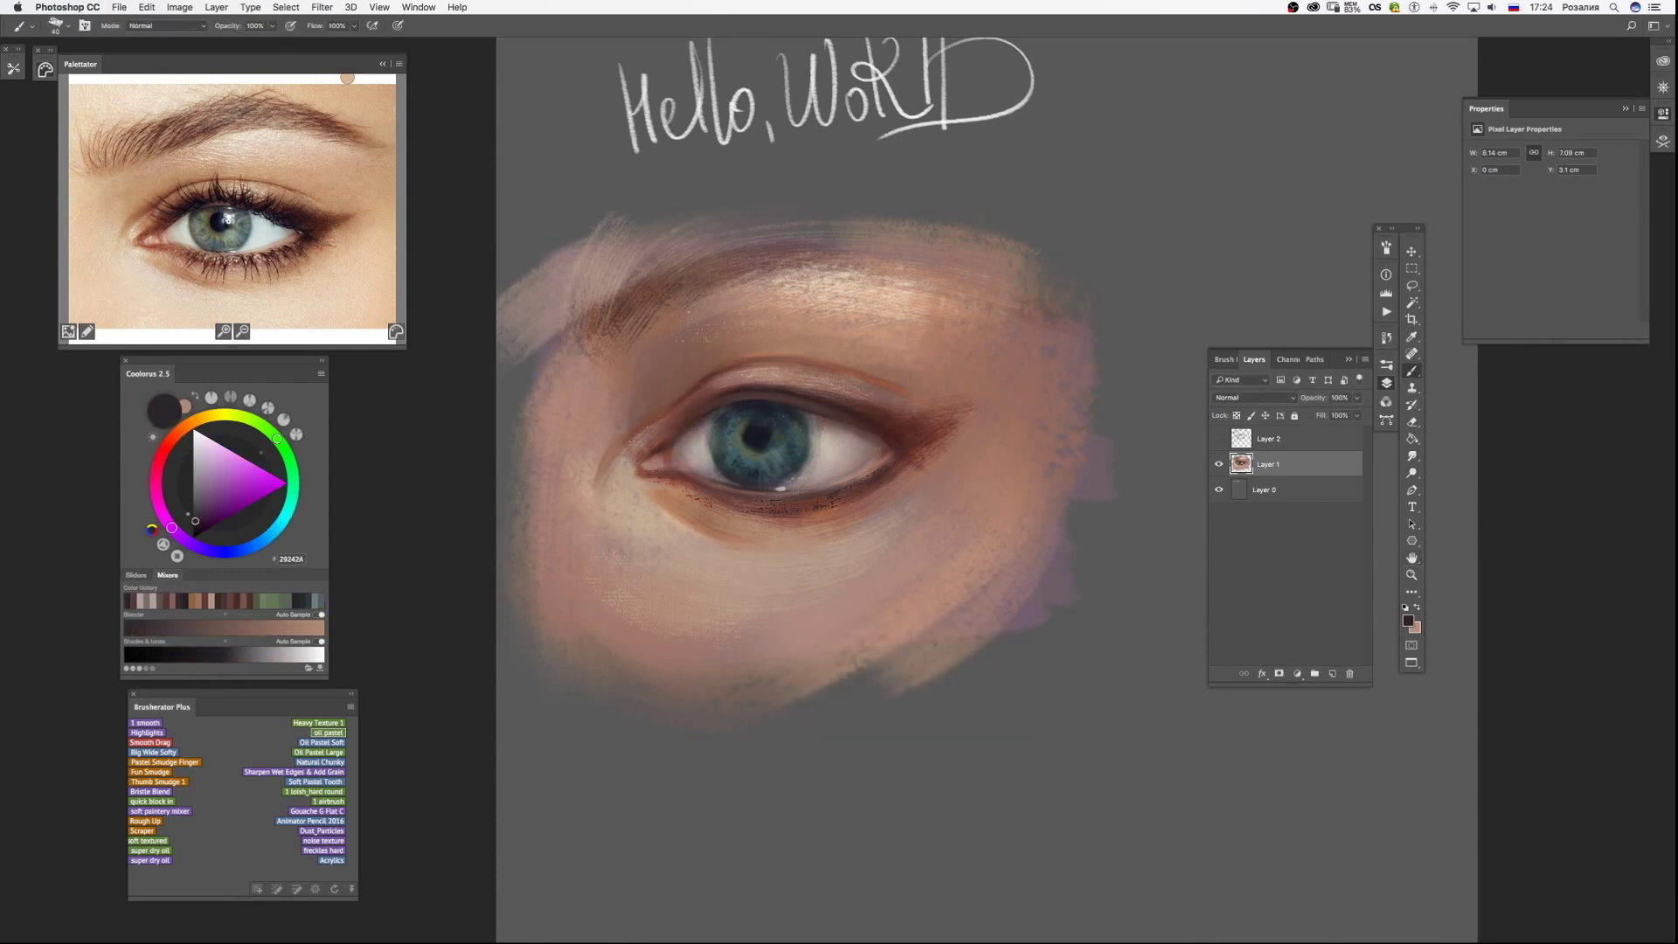
left_click(665, 459, "alt")
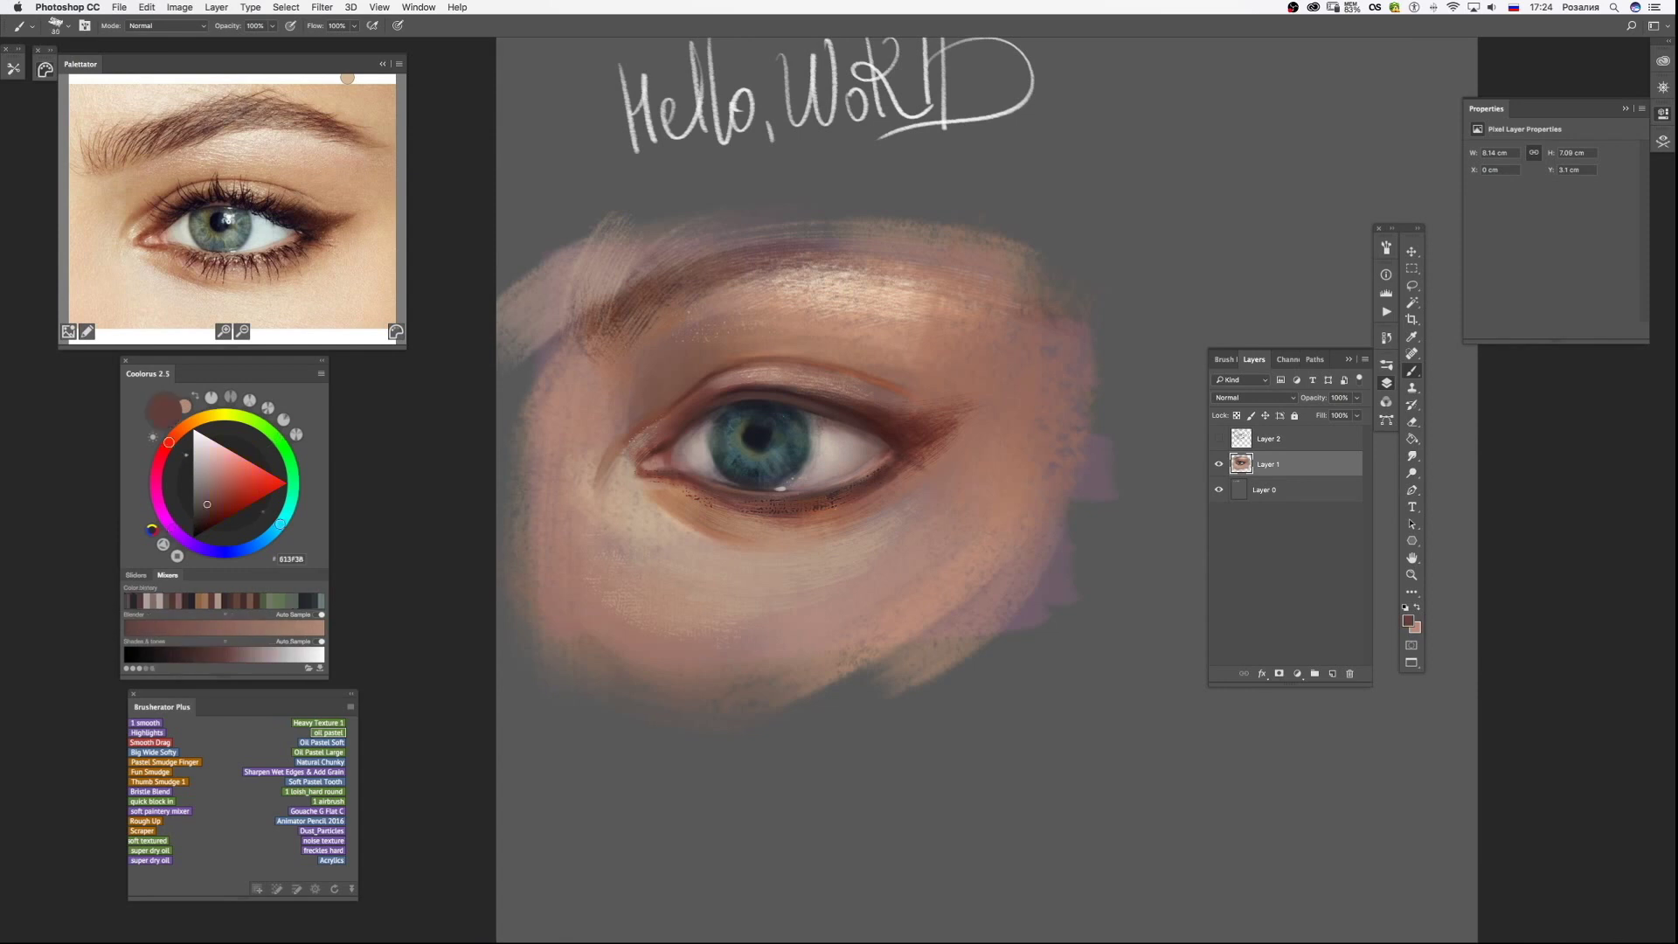
left_click(848, 477, "alt")
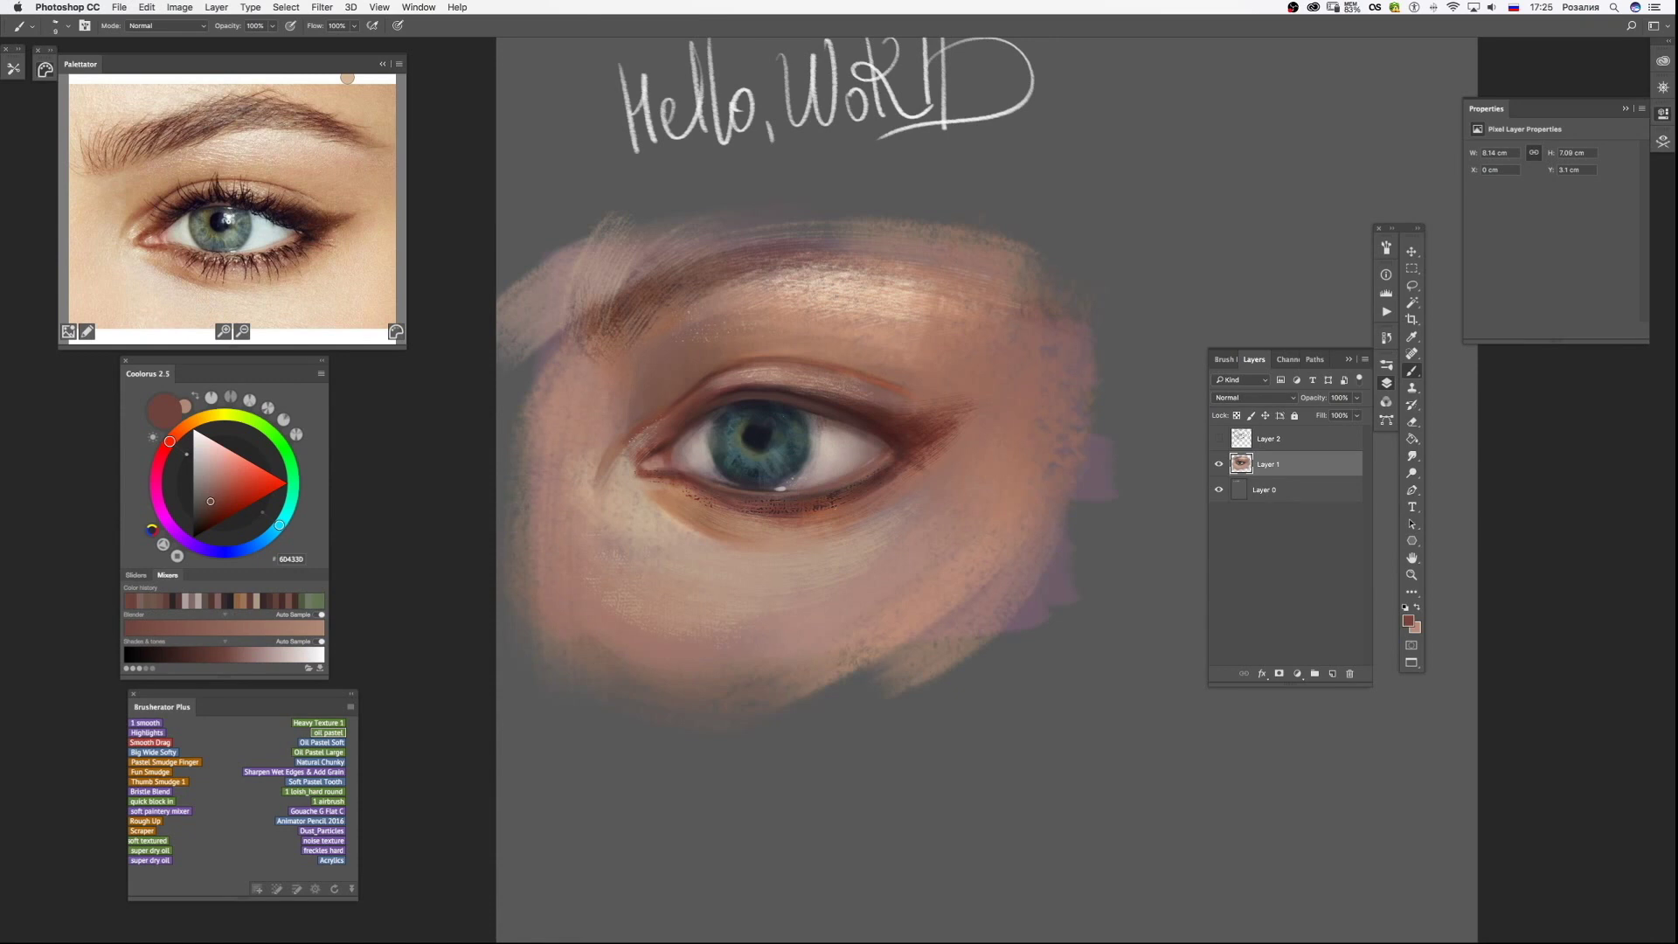
Smudge the strokes and blend warm skin tone beneath the lower lash line.
left_click(142, 831)
left_click(319, 752)
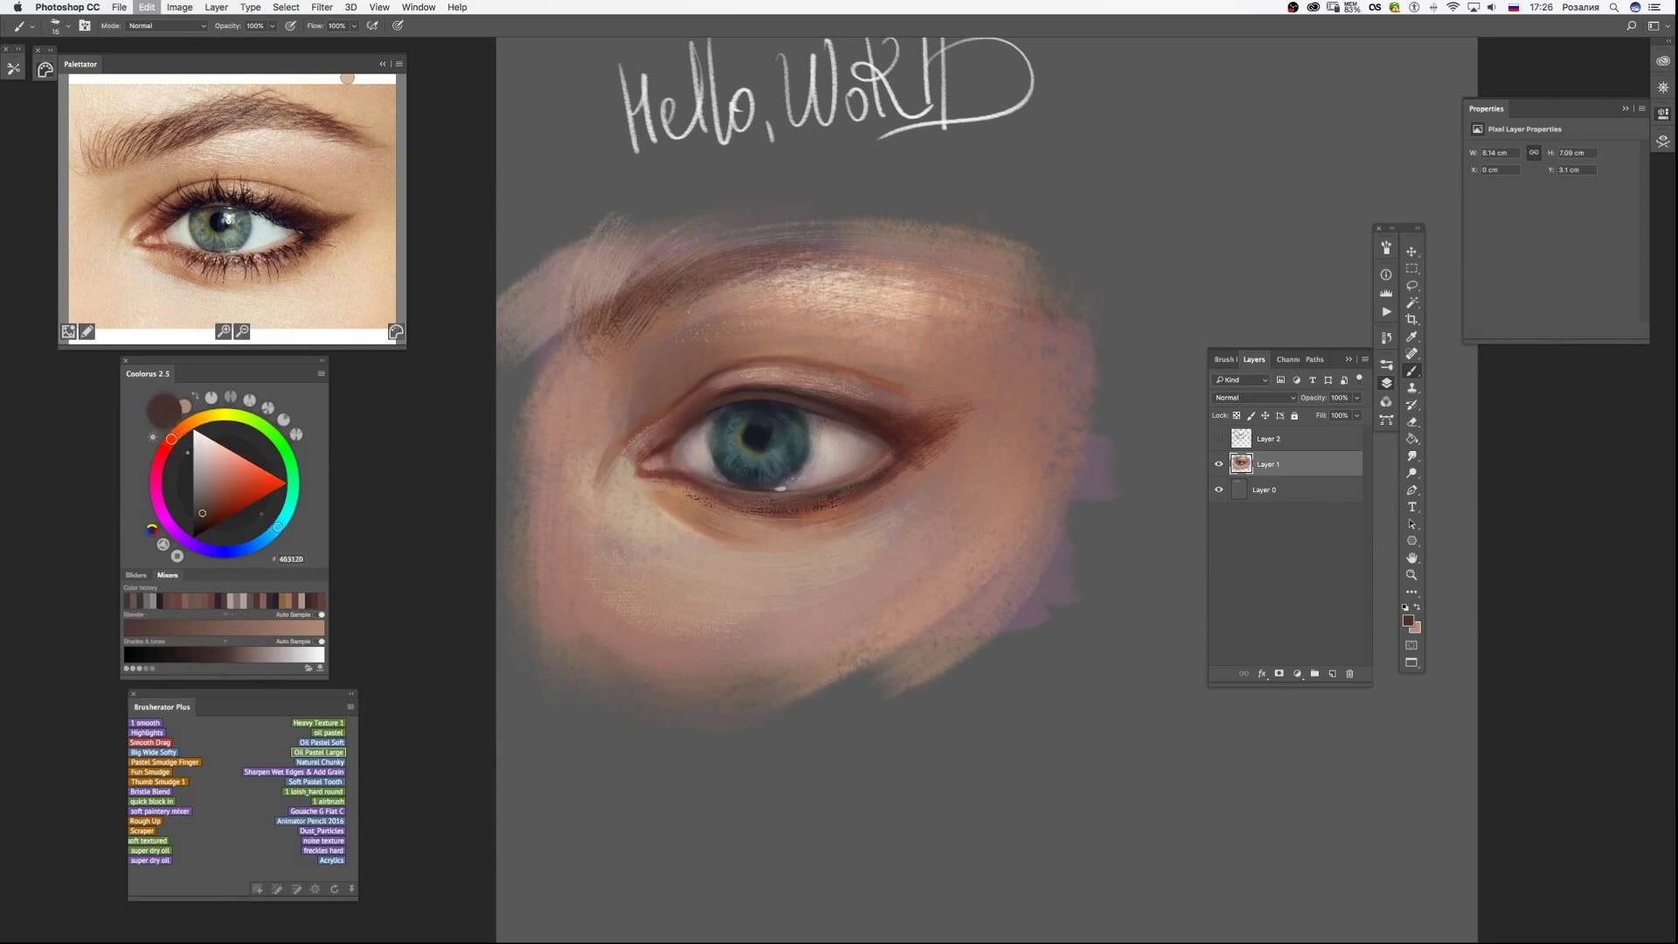
key("bracketright")
key("bracketright")
key("bracketright")
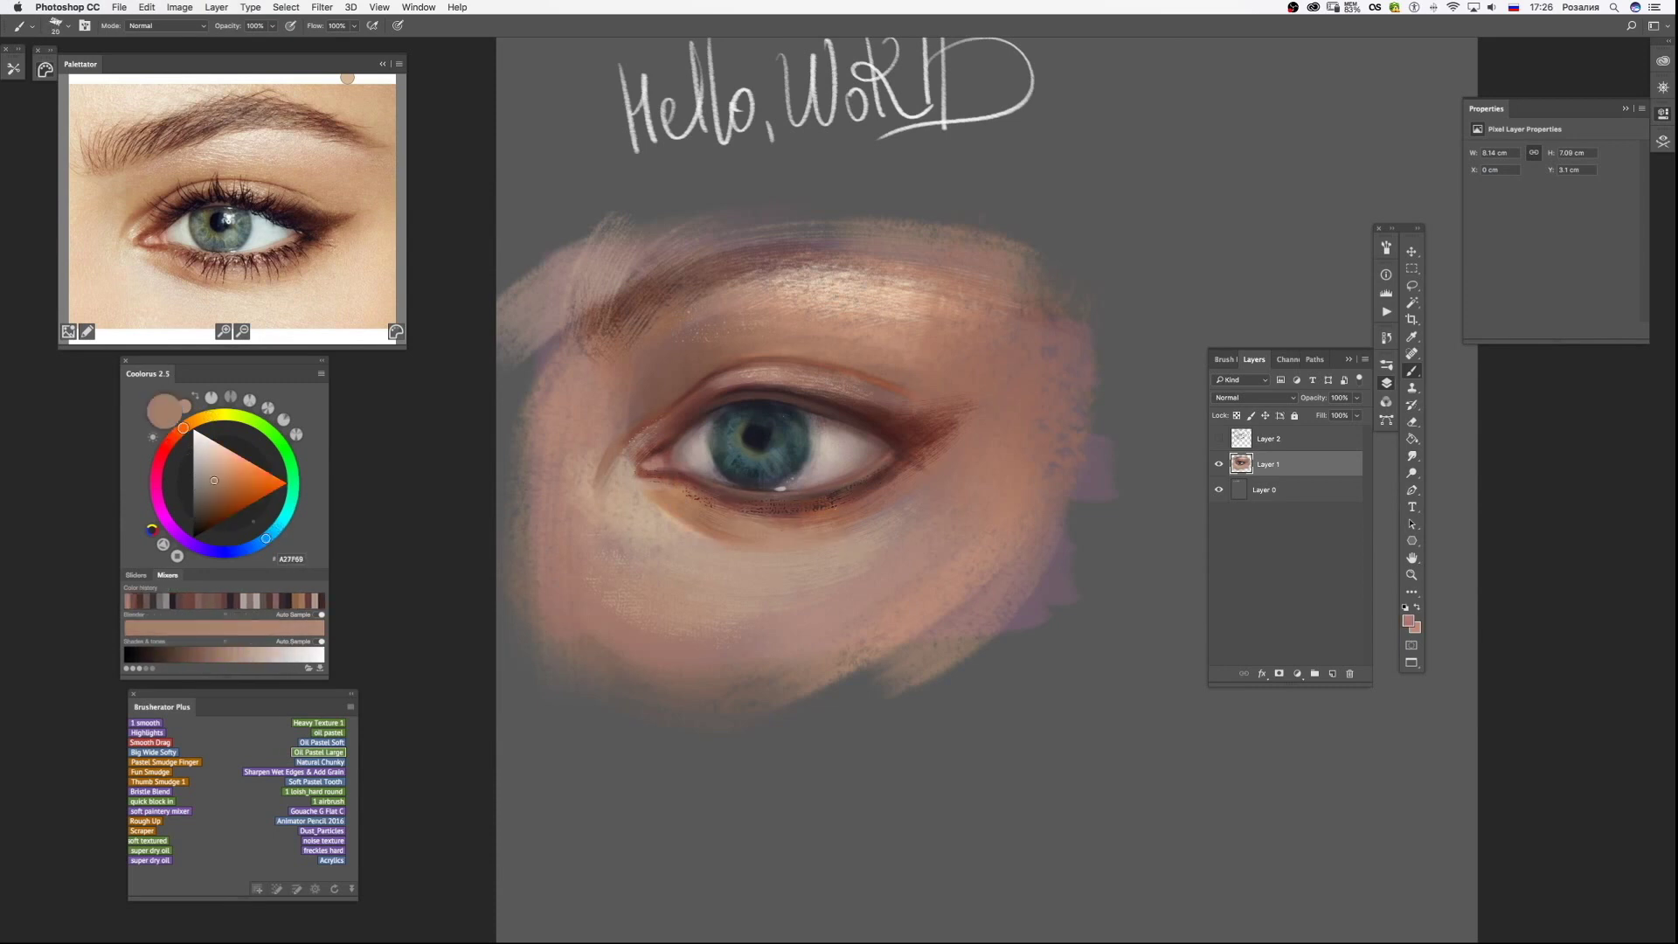
Try a first Liquify reshaping of the eye, then undo it.
key("ctrl+shift+x")
left_click(531, 382)
key("super+z")
left_click(535, 391)
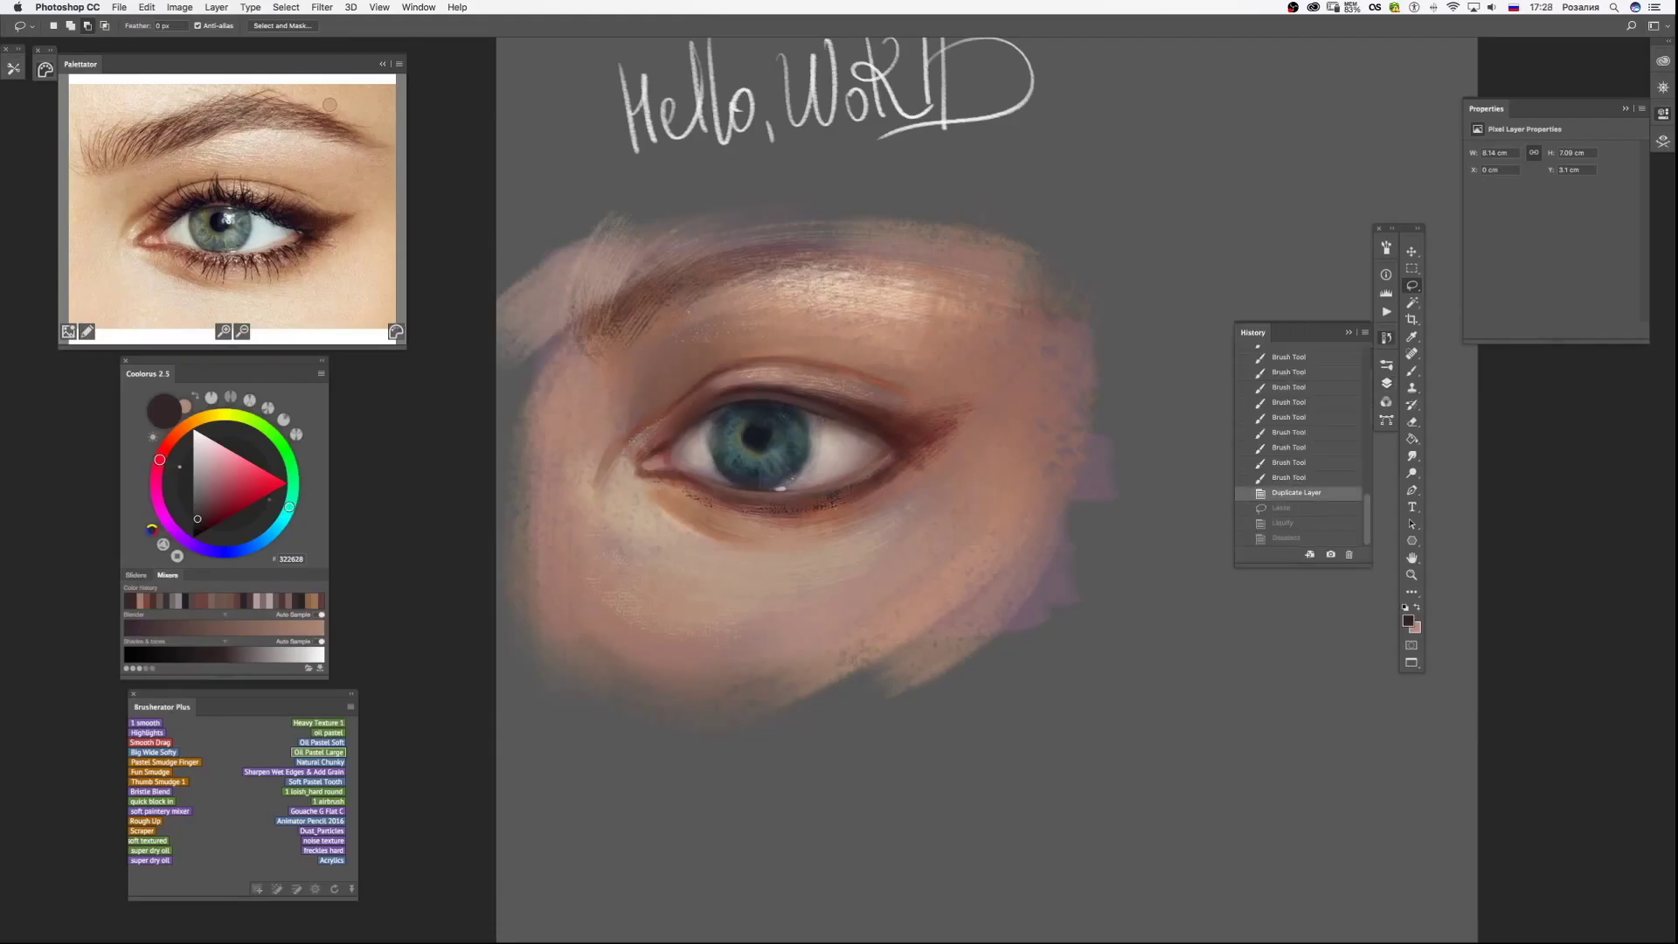
key("z")
key("super+z")
Liquify the eye contour into a better shape, apply it, and merge the copy into Layer 3.
left_click(322, 7)
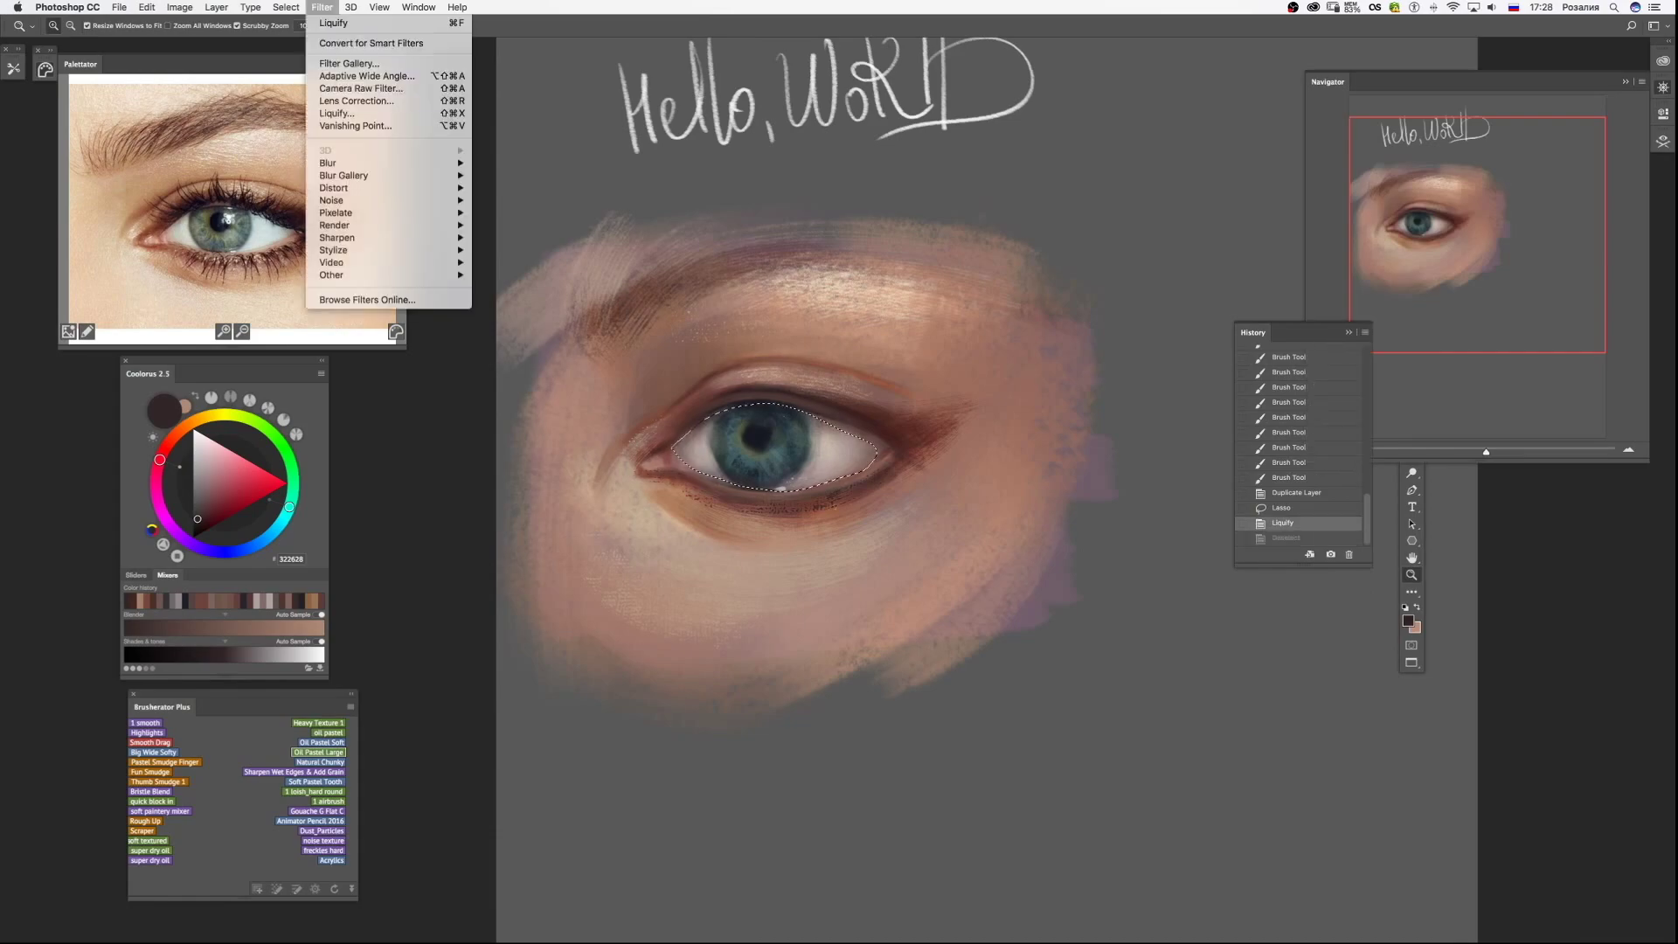
left_click(335, 113)
left_click_drag(656, 525, 690, 472)
key("Return")
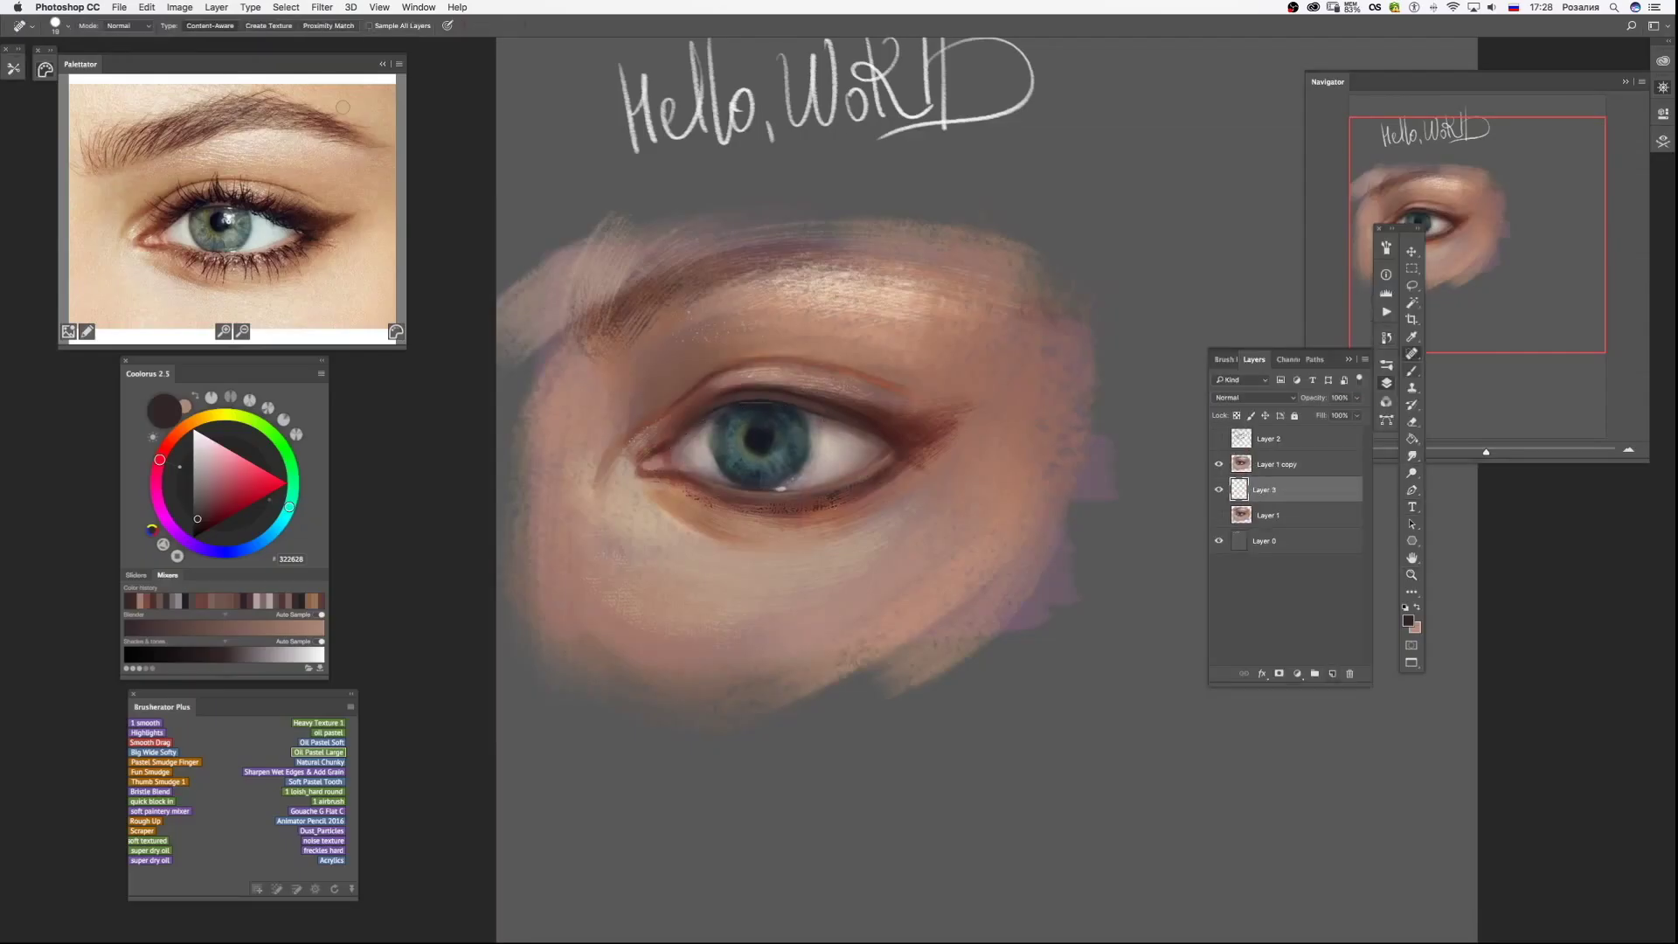
key("b")
key("ctrl+e")
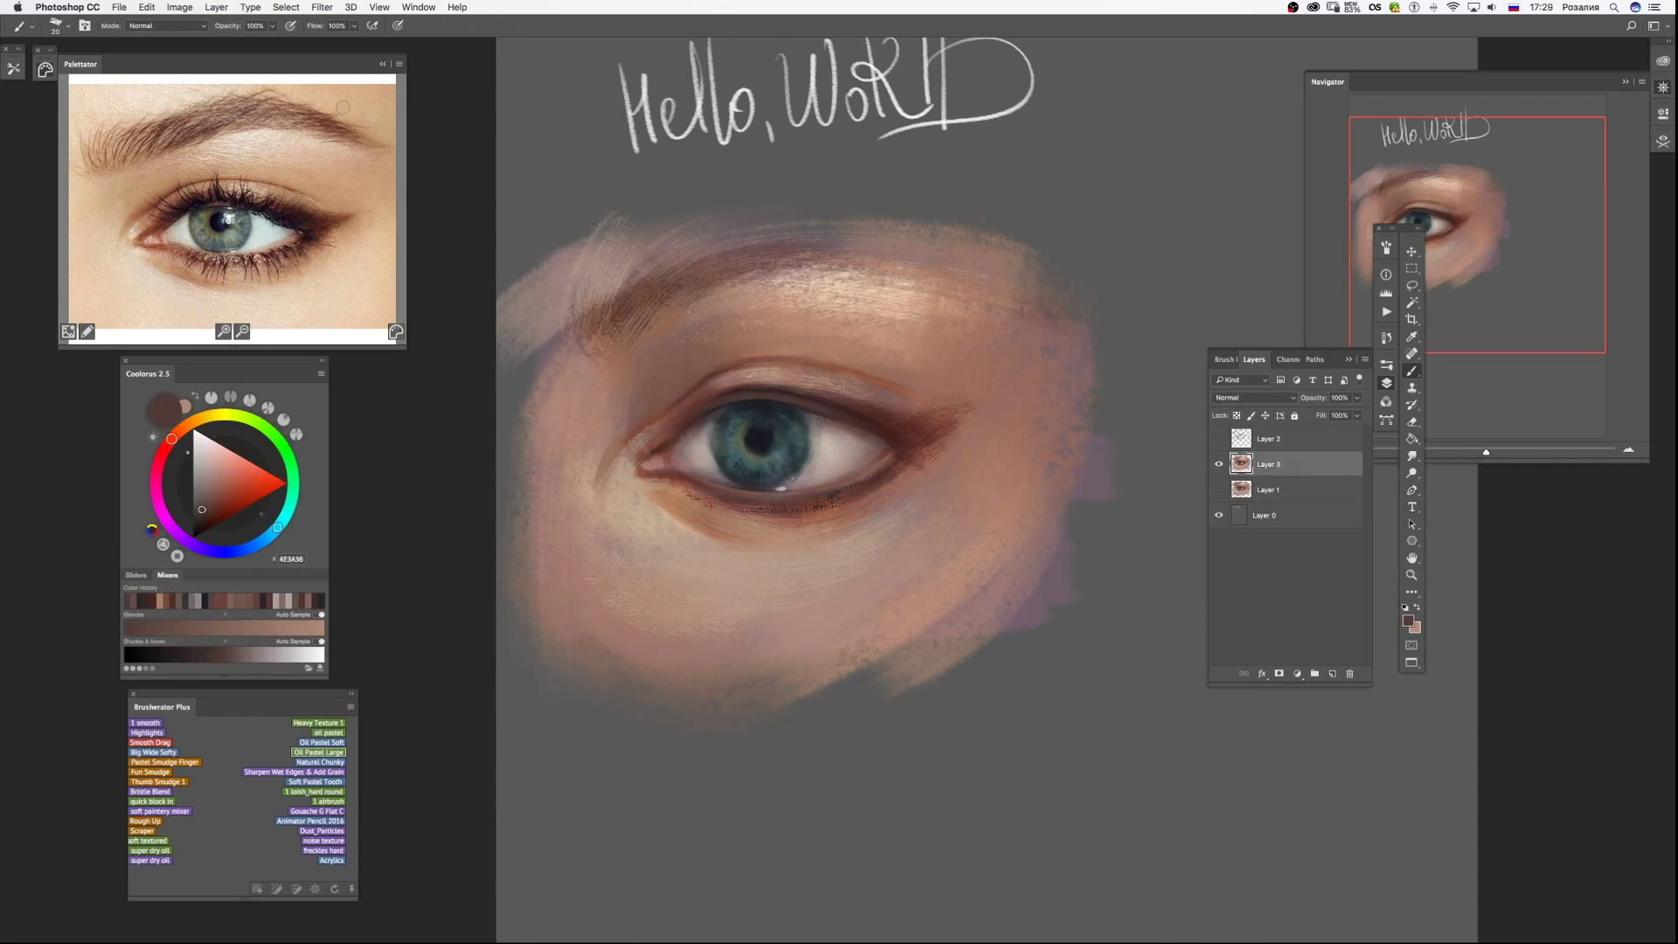
Paint upper-lid and inner-corner lashes on a new layer with the 1 loish_hard round brush.
key("ctrl+shift+alt+n")
left_click(315, 791)
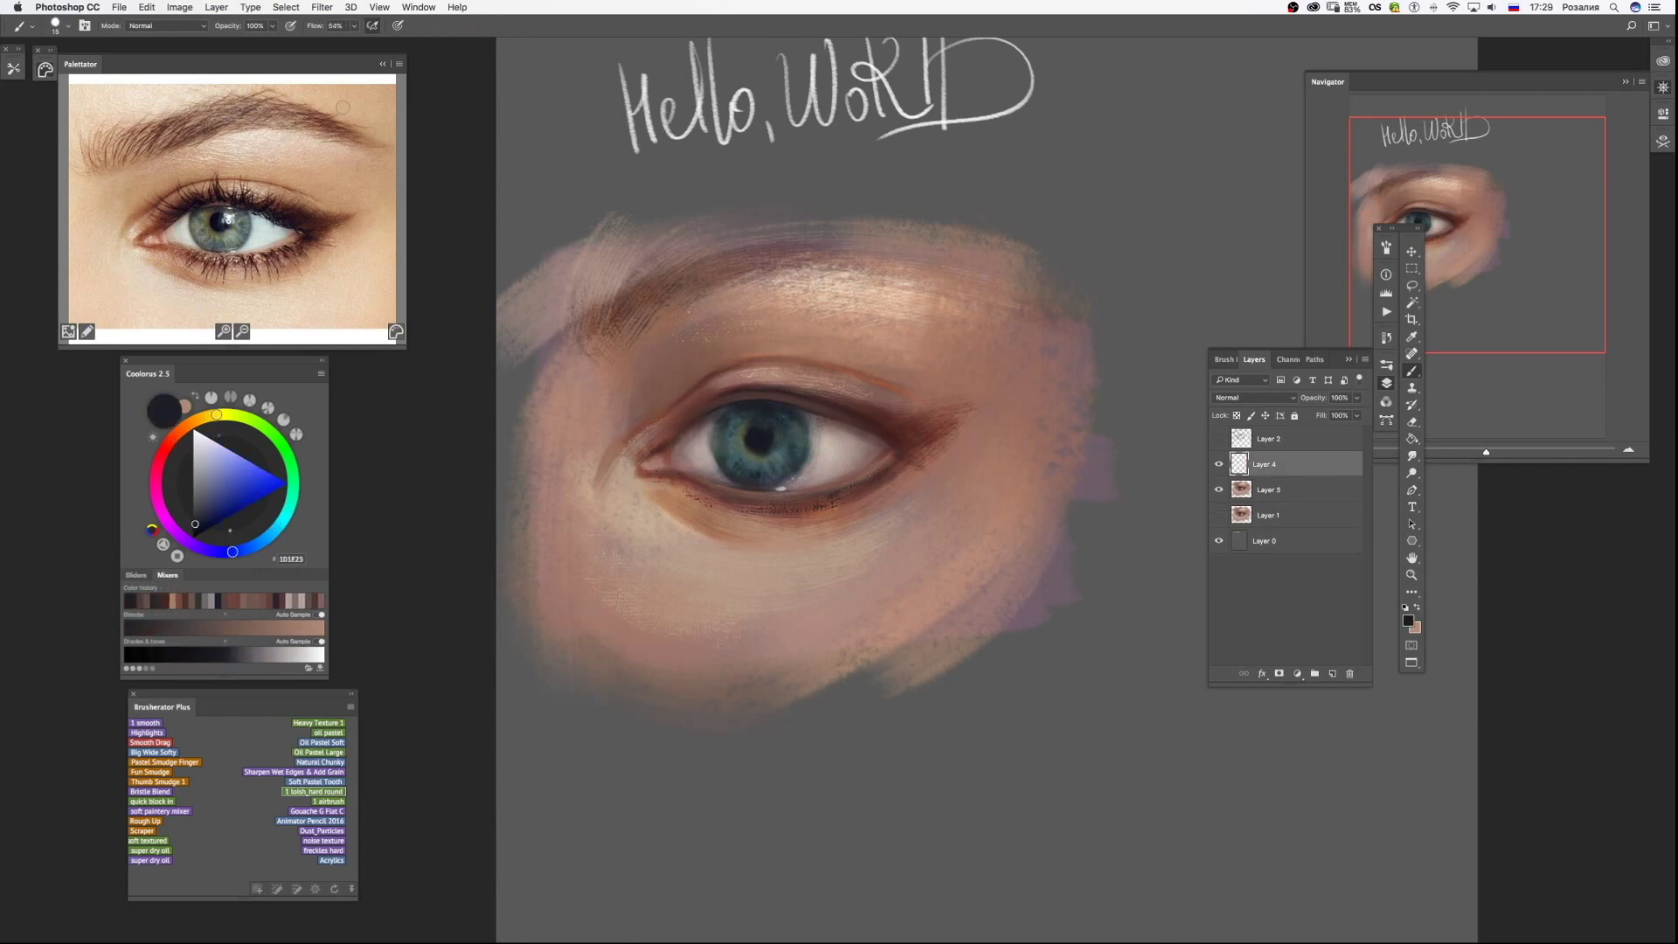
left_click_drag(771, 384, 765, 352)
mouse_move(721, 395)
left_mouse_down()
mouse_move(692, 373)
mouse_move(625, 415)
left_mouse_up()
mouse_move(778, 388)
left_mouse_down()
mouse_move(775, 356)
mouse_move(804, 370)
mouse_move(783, 360)
left_mouse_up()
mouse_move(839, 400)
left_mouse_down()
mouse_move(823, 379)
mouse_move(916, 430)
left_mouse_up()
Add a lower lash at 68% flow and a near-black outer-corner lash line at 100%.
key("shift+6")
key("shift+8")
left_click_drag(811, 502, 805, 523)
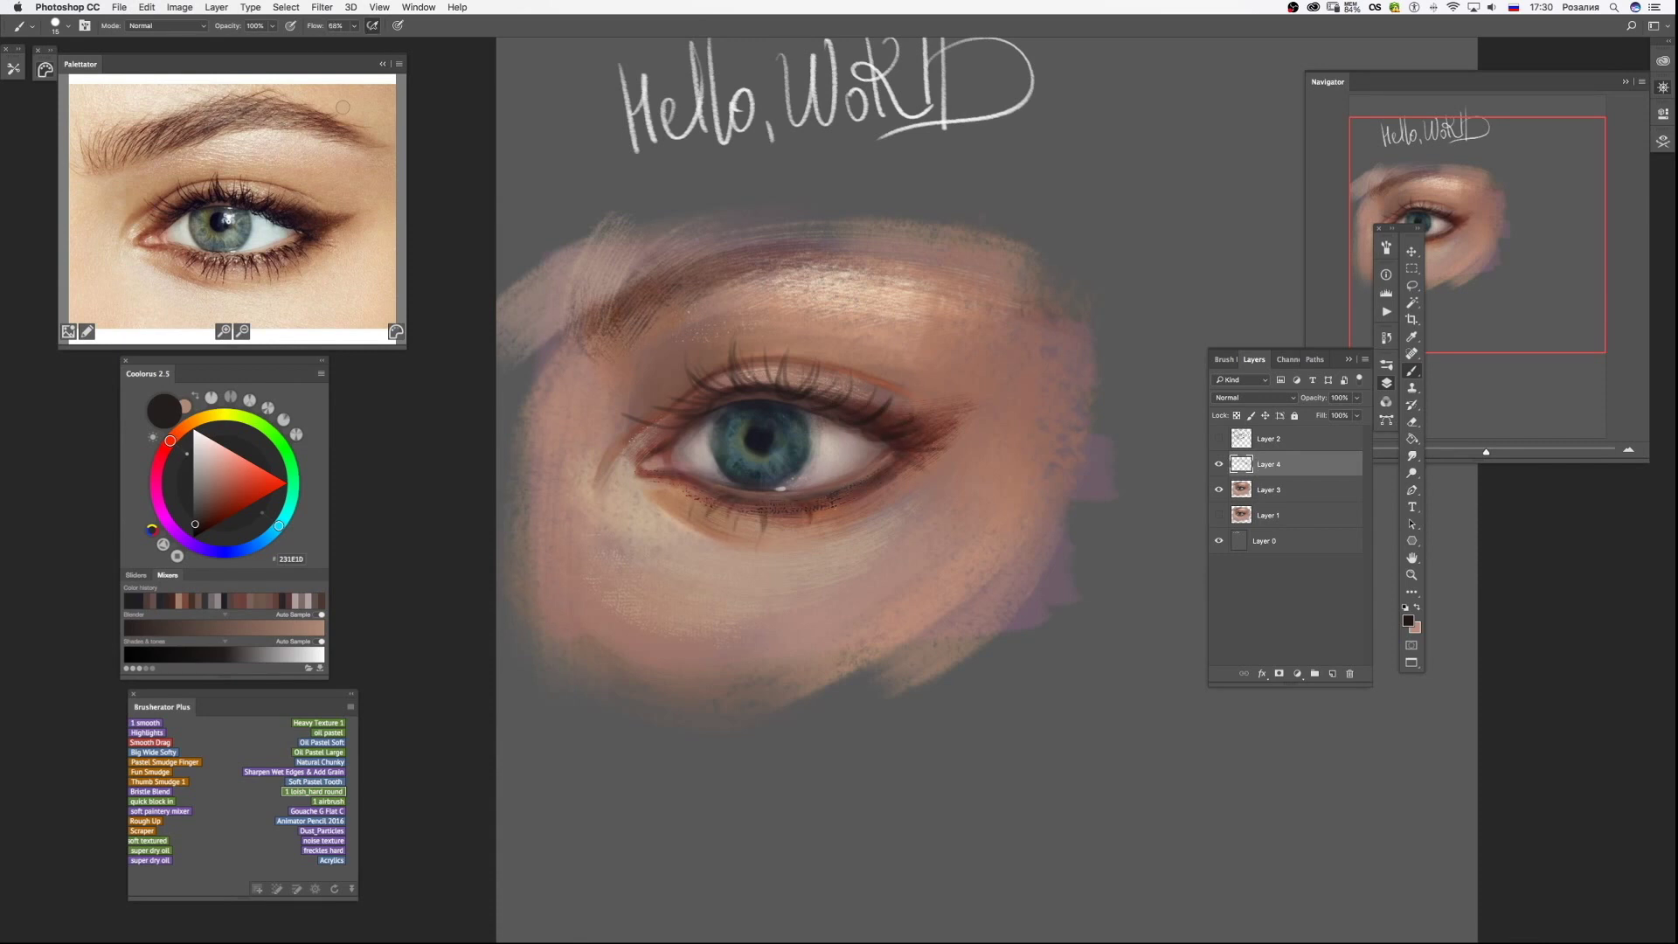
key("shift+0")
left_click(855, 394, "alt")
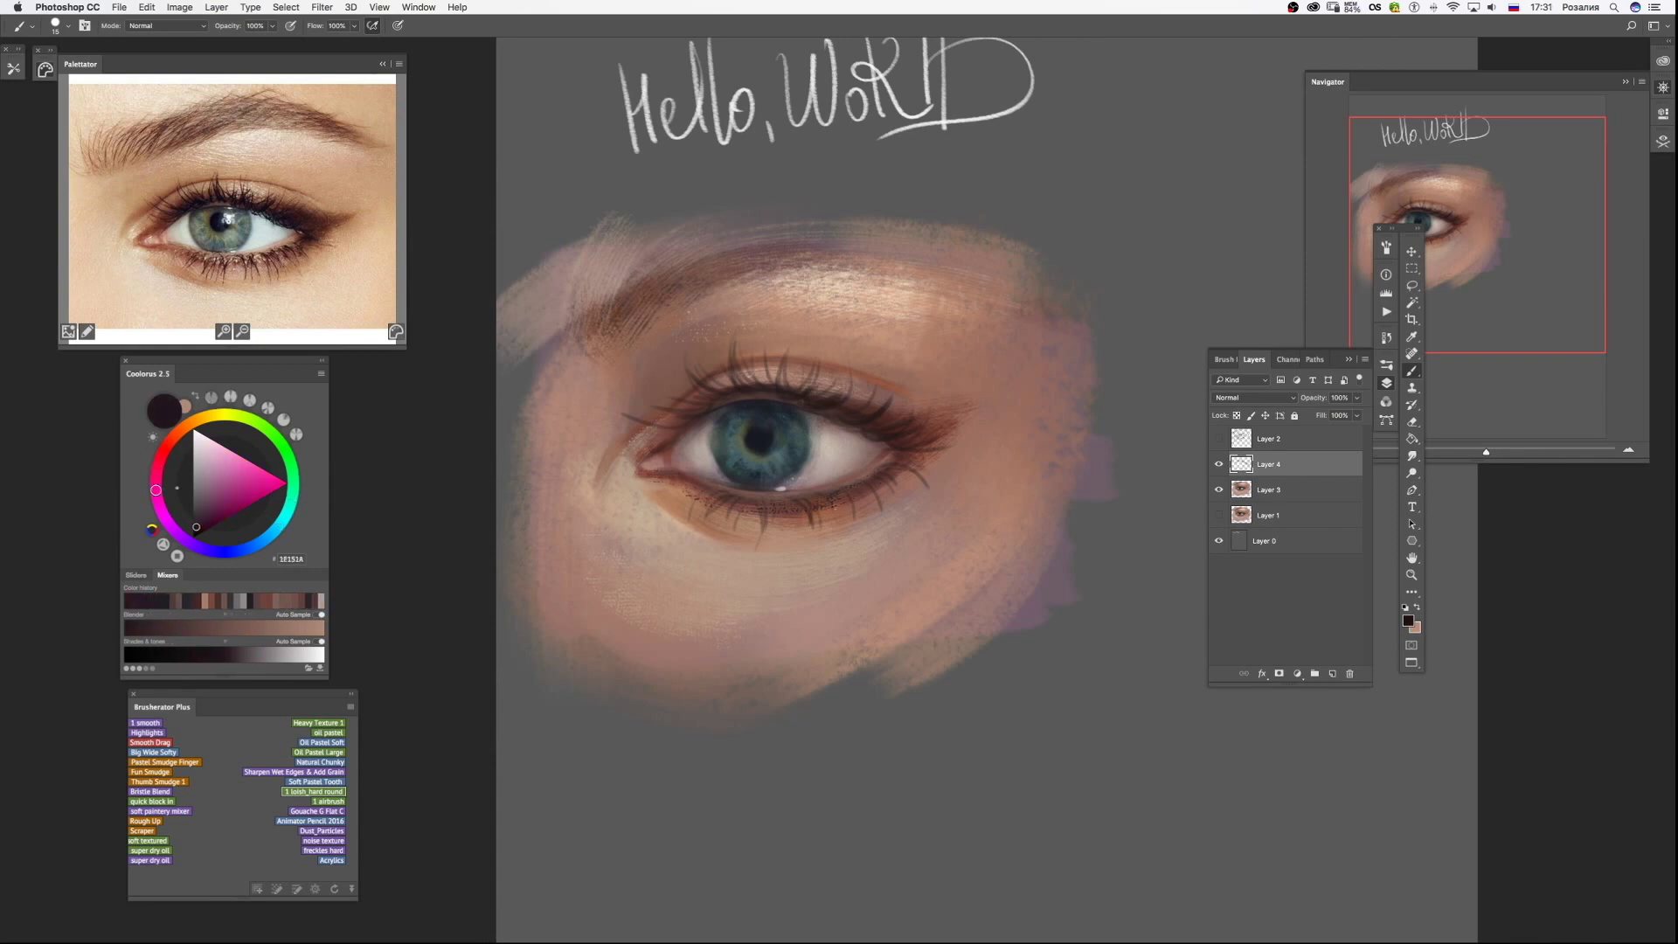
left_click_drag(863, 443, 929, 422)
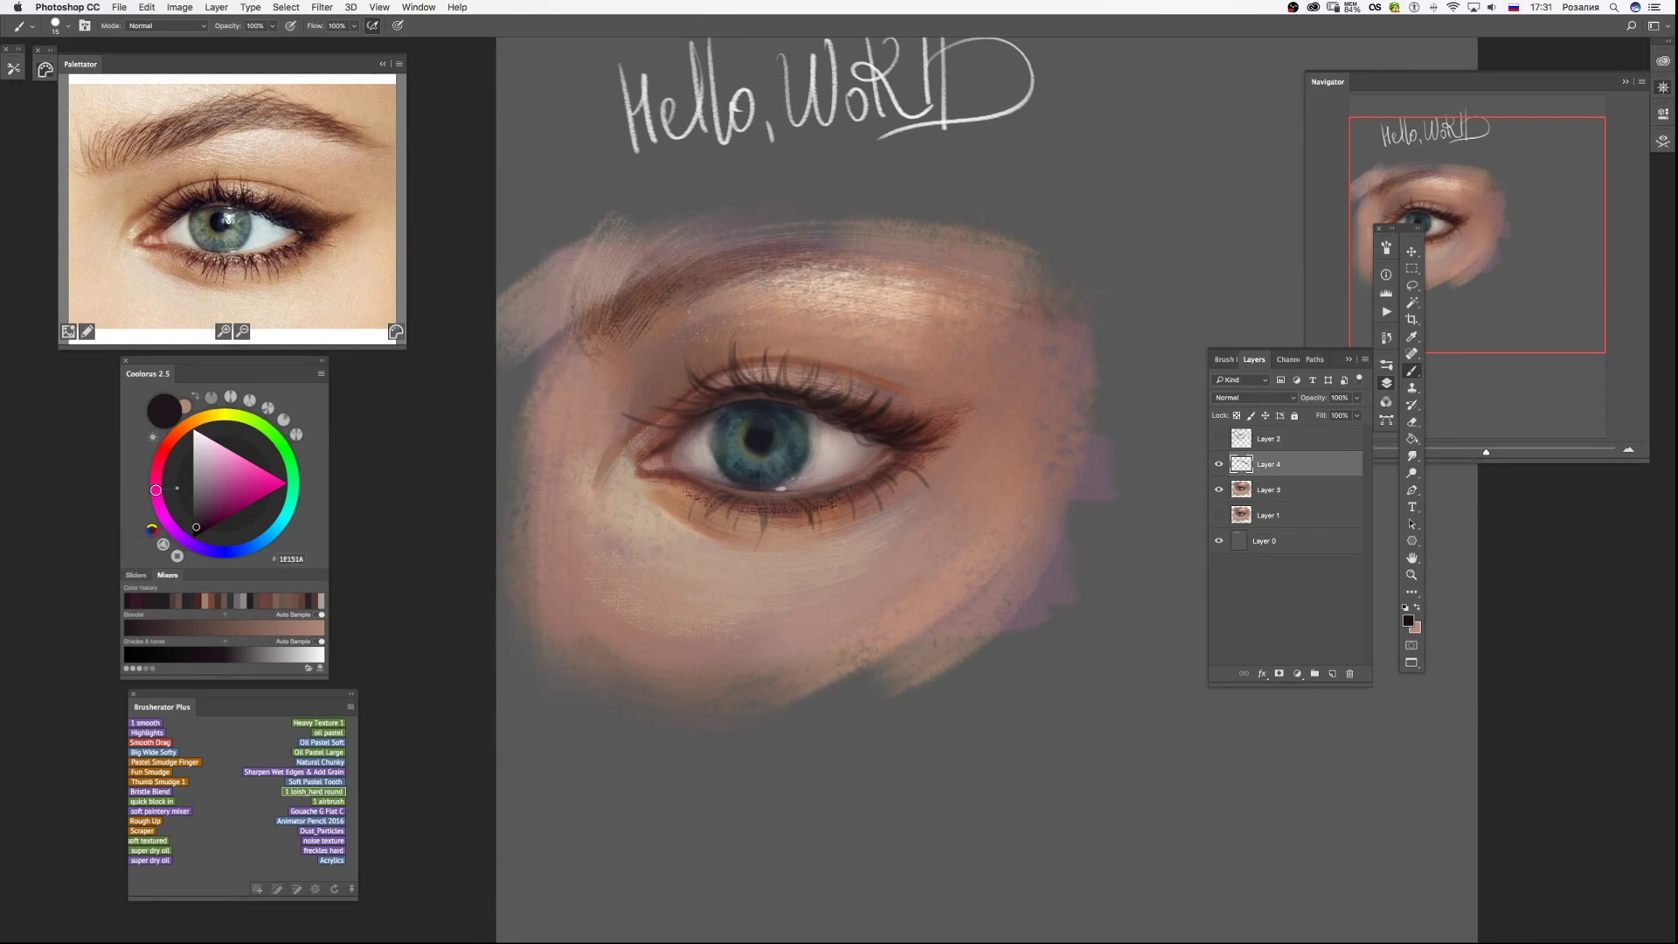
Return to the skin layer with the Gouache G Flat C brush in light beige.
left_click(328, 732)
key("alt+bracketleft")
left_click(310, 812)
left_click(629, 560, "alt")
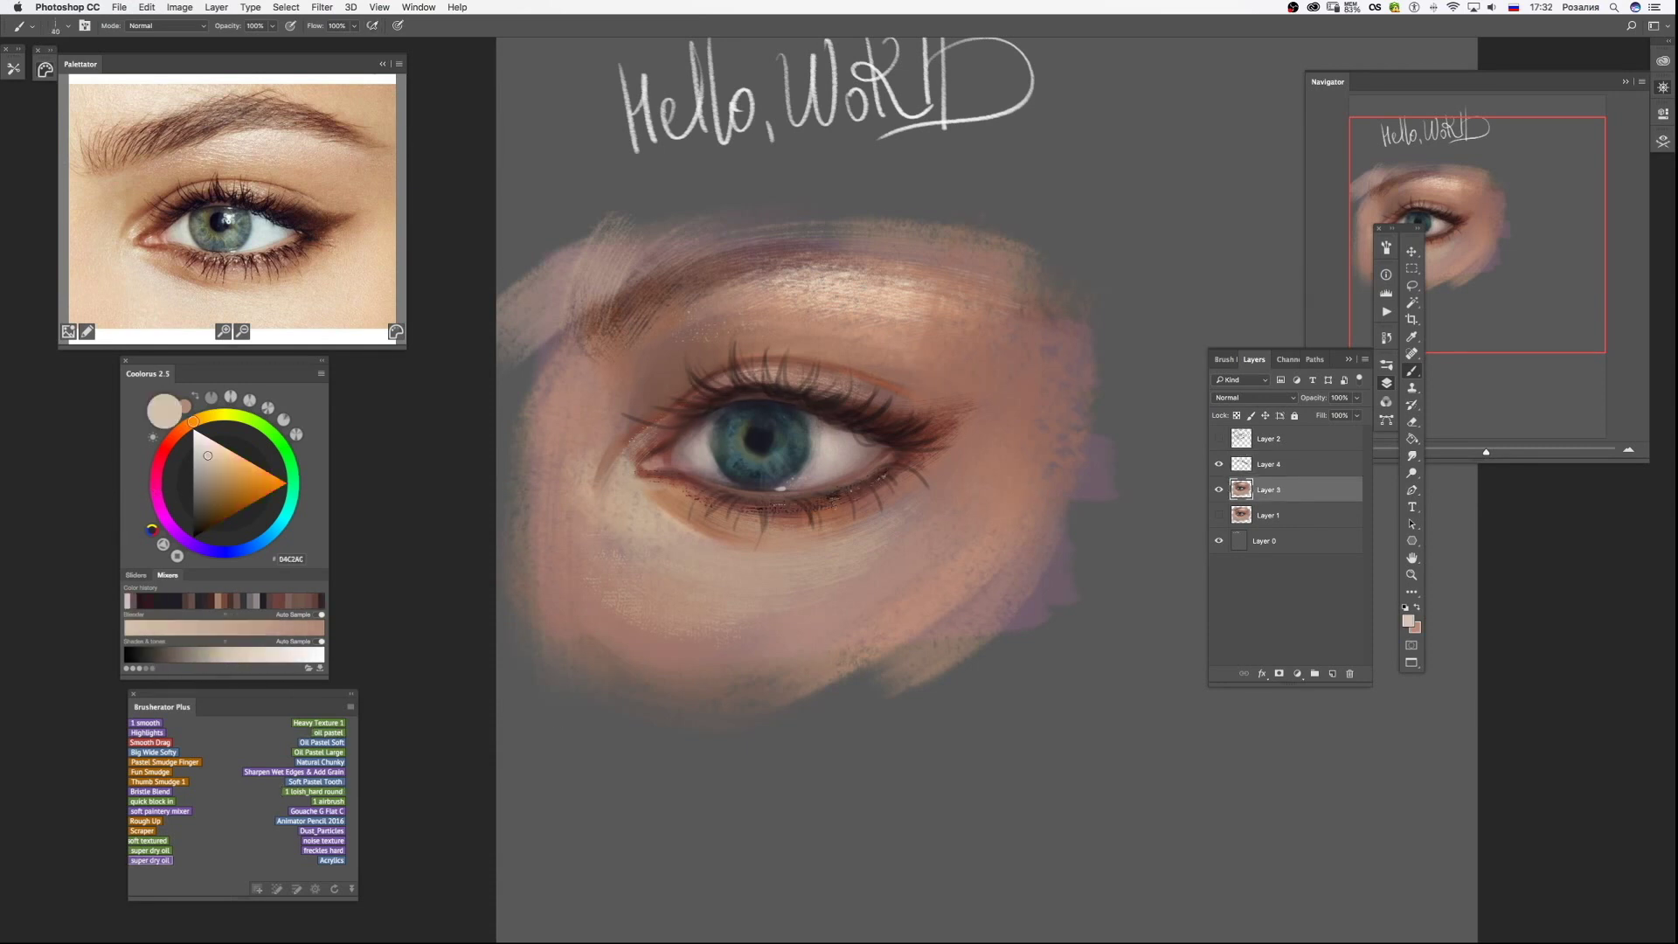
Add lighter noise-brush texture to the lower-left cheek.
left_click(324, 850)
left_click(324, 840)
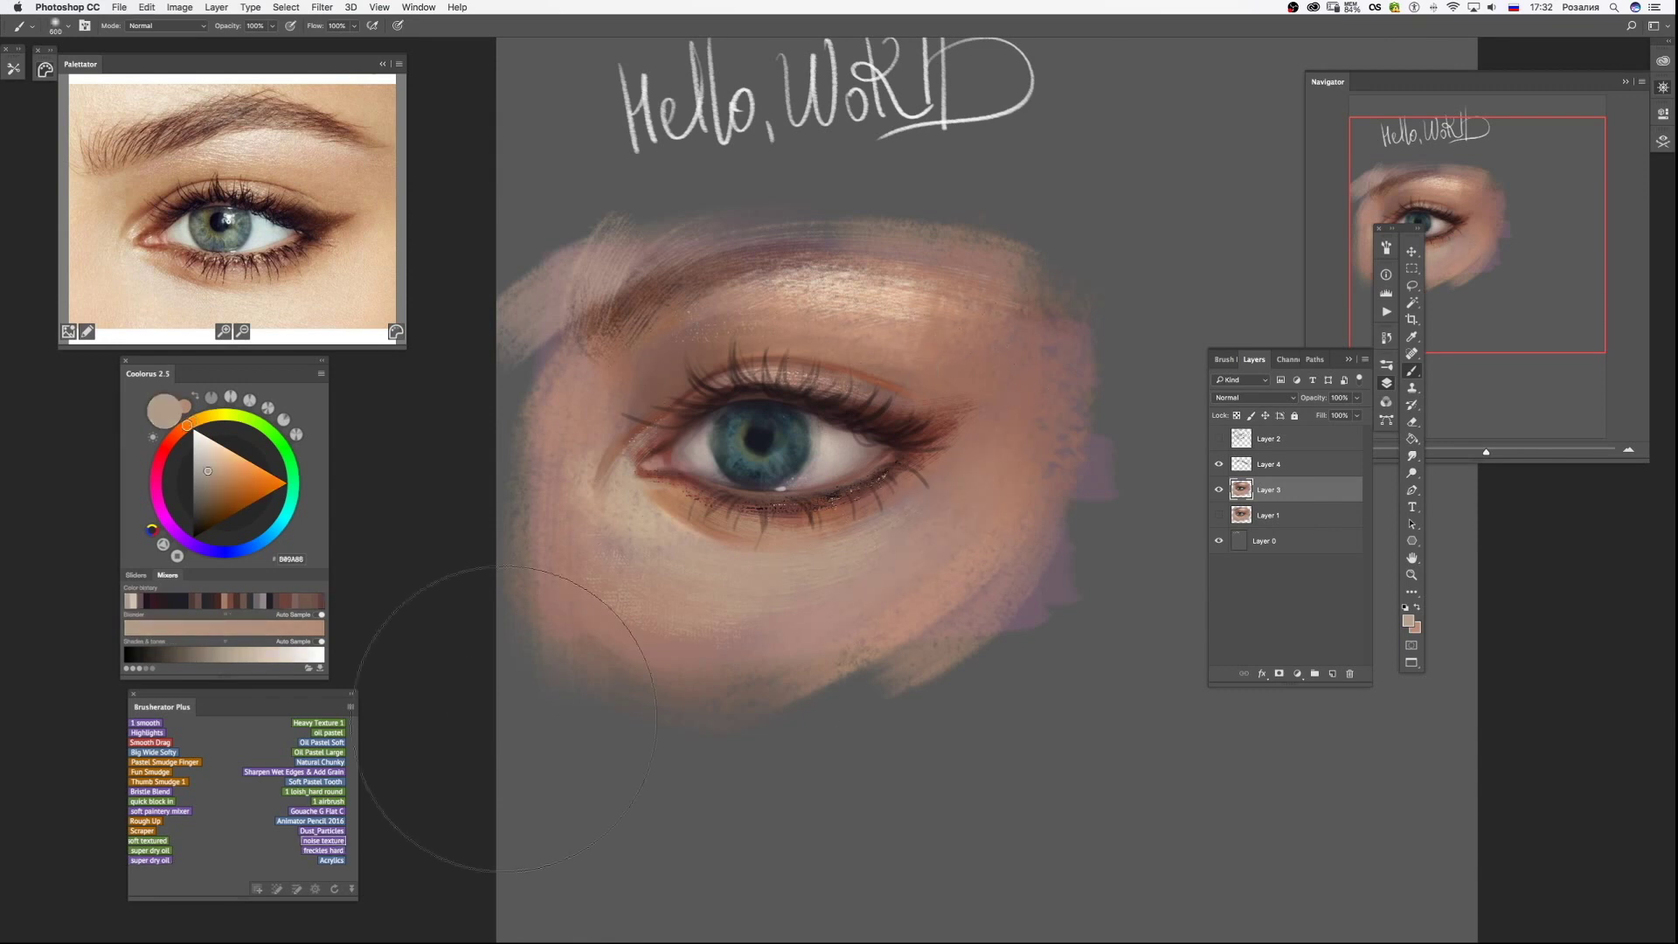
key("bracketright")
left_click(601, 589, "alt")
left_click_drag(601, 588, 647, 629)
Sample iris blue-grey and several browns around the outer eye corner with a finer Oil Pastel Large.
key("bracketleft")
key("bracketleft")
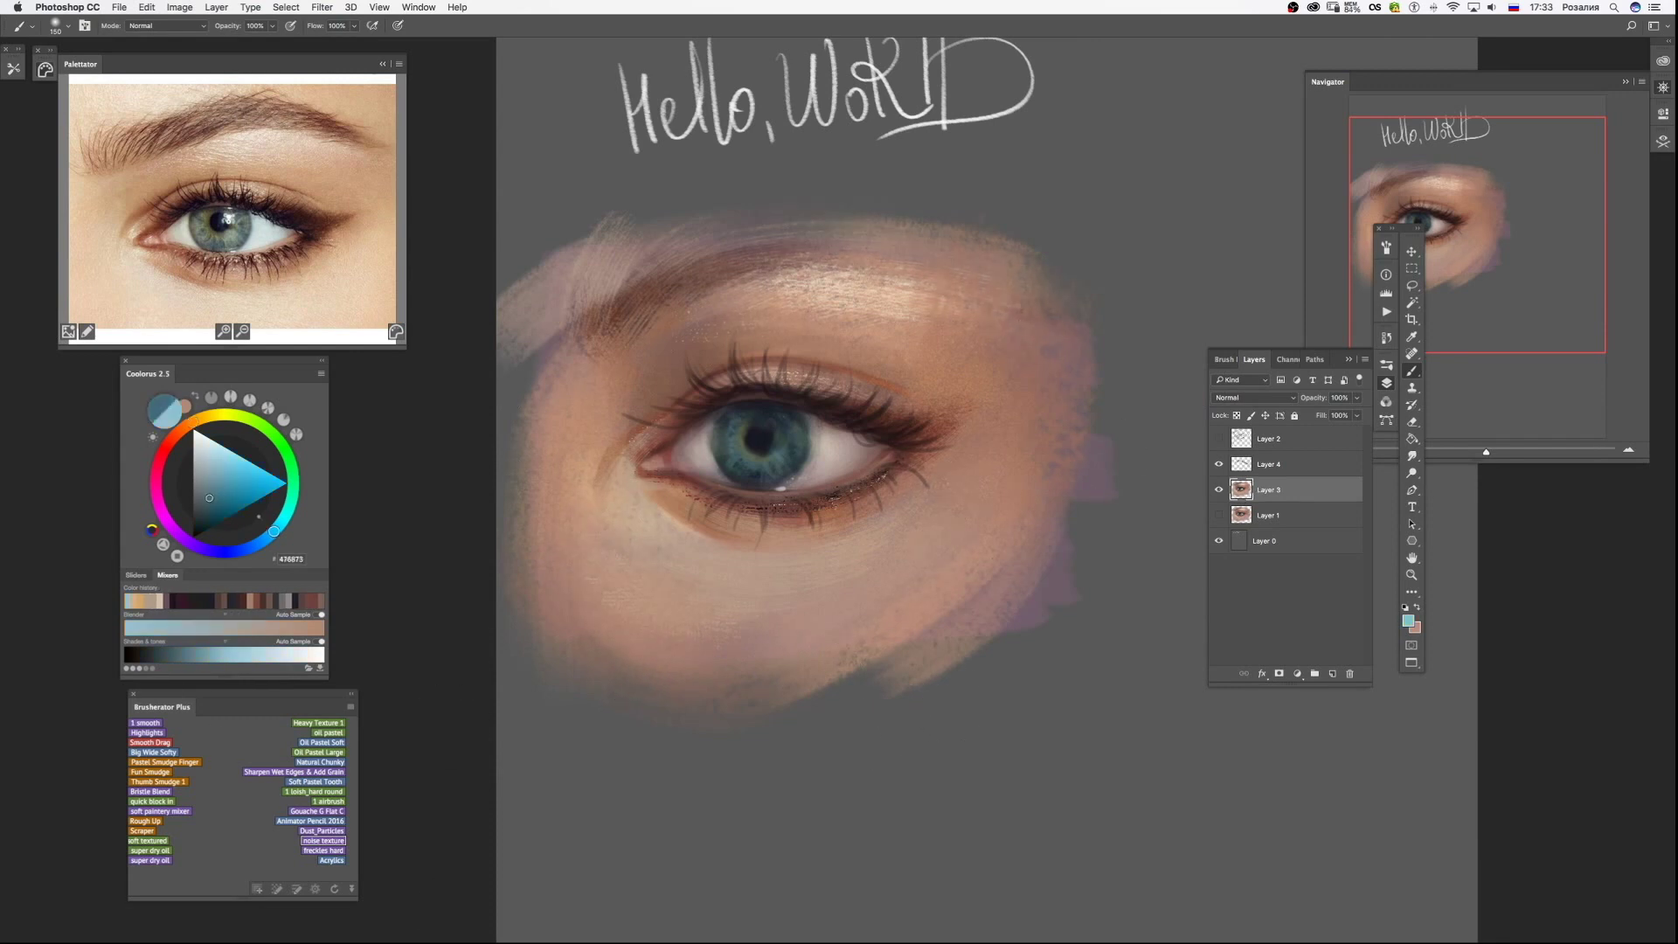
left_click(769, 432, "alt")
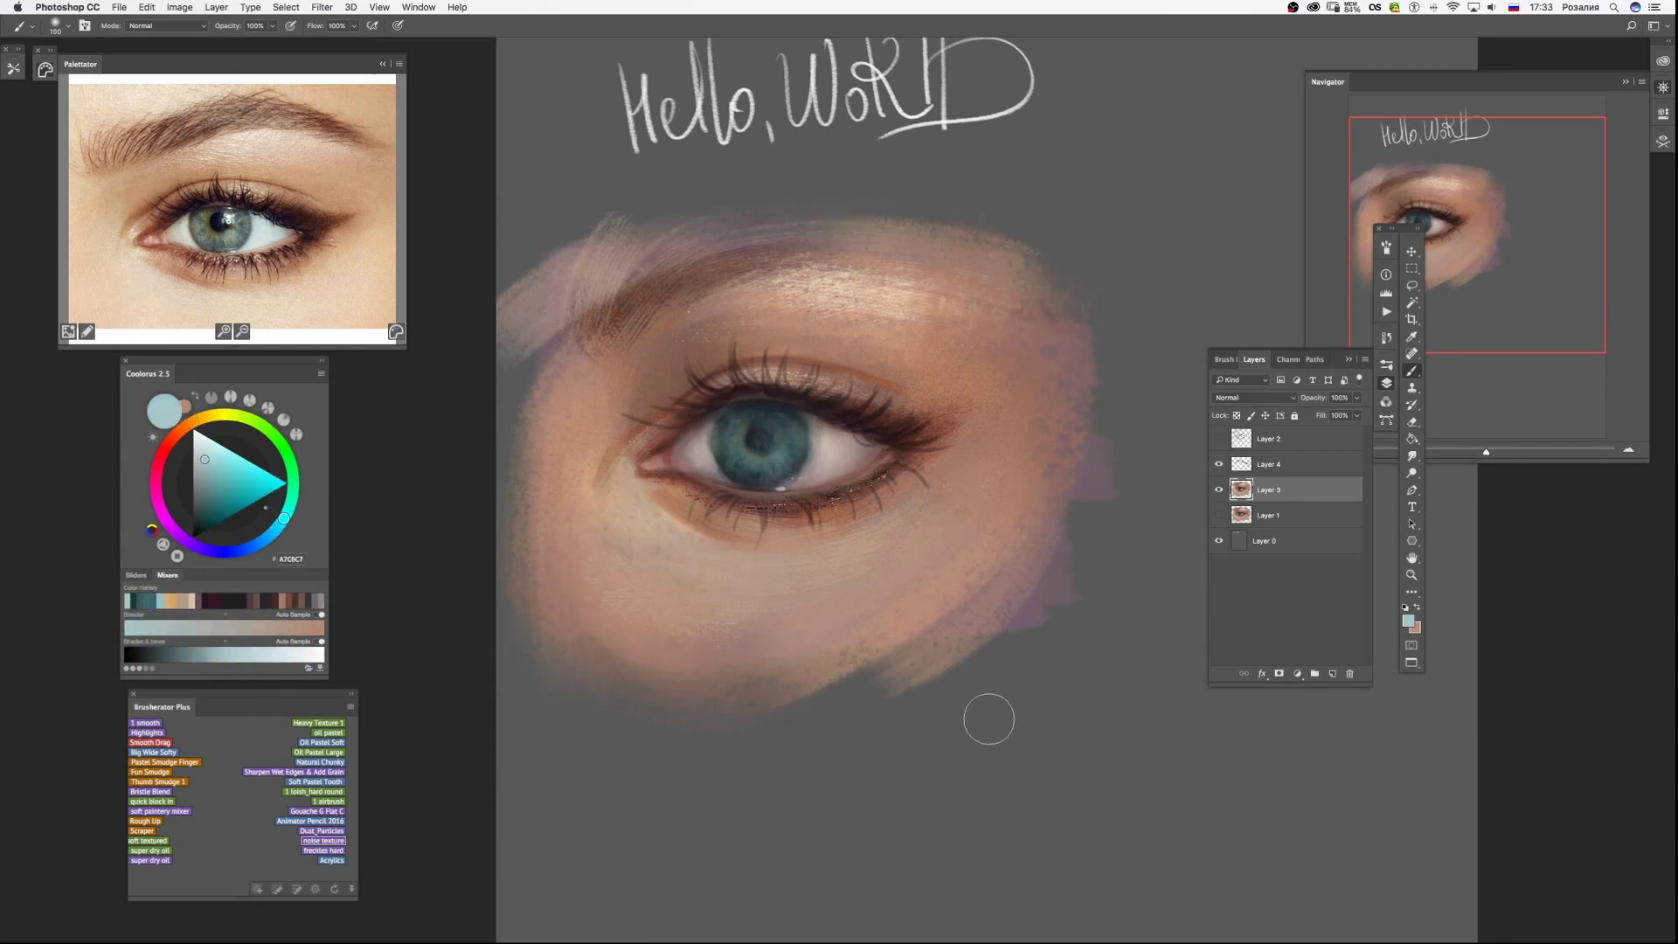
left_click(956, 402, "alt")
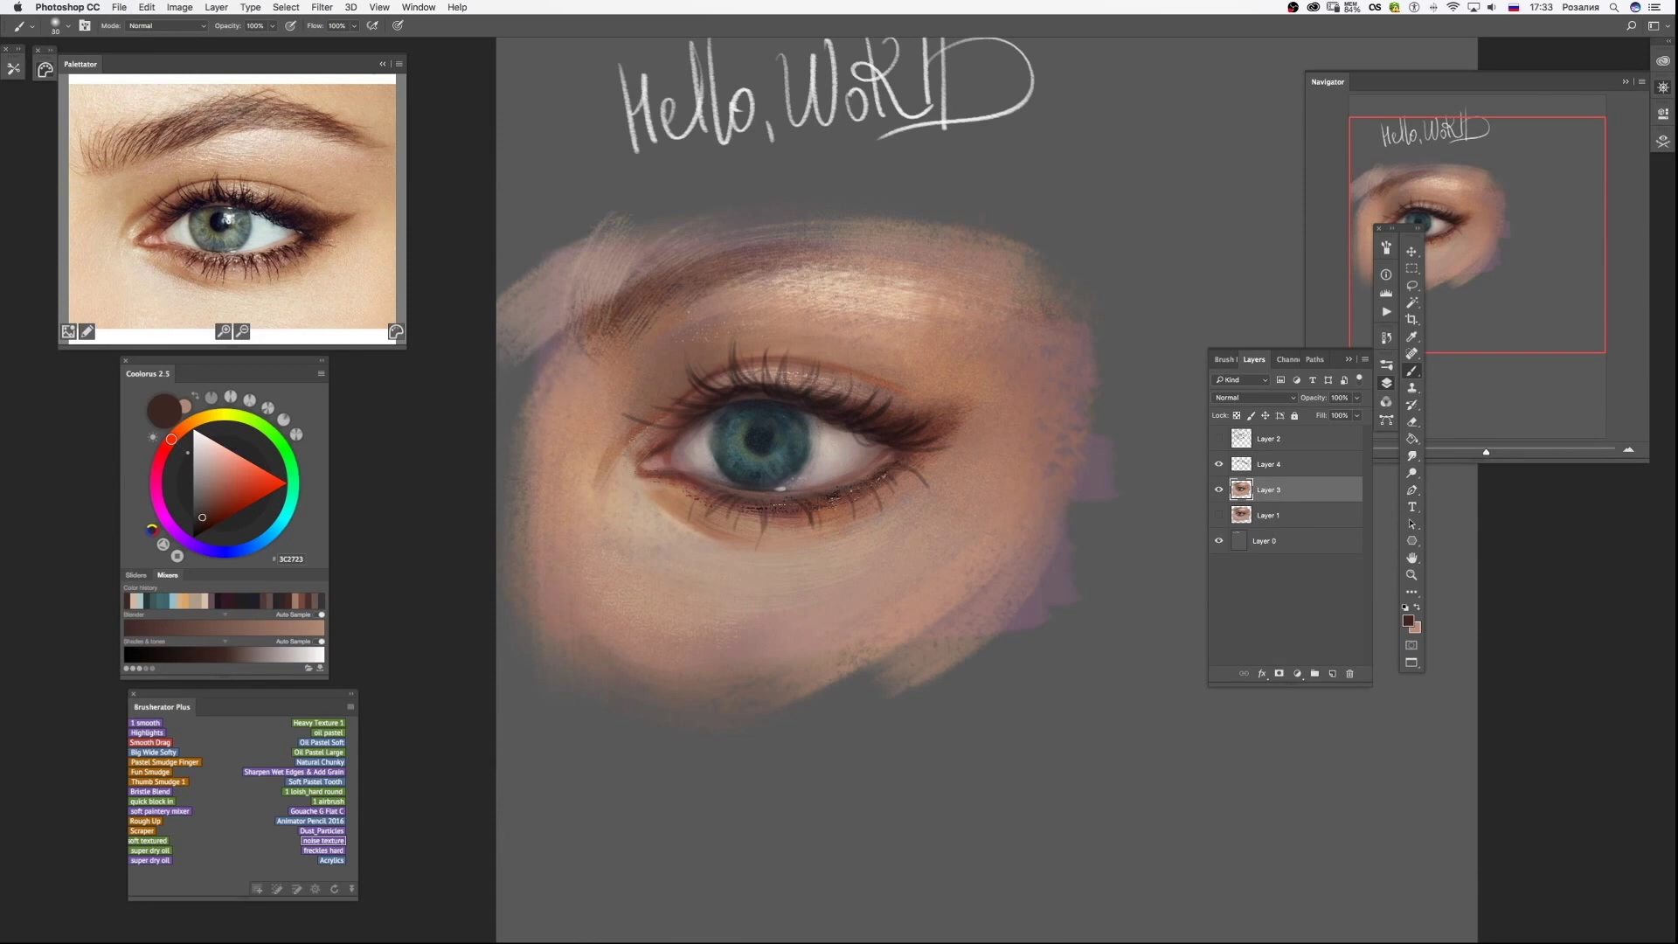
left_click(915, 459, "alt")
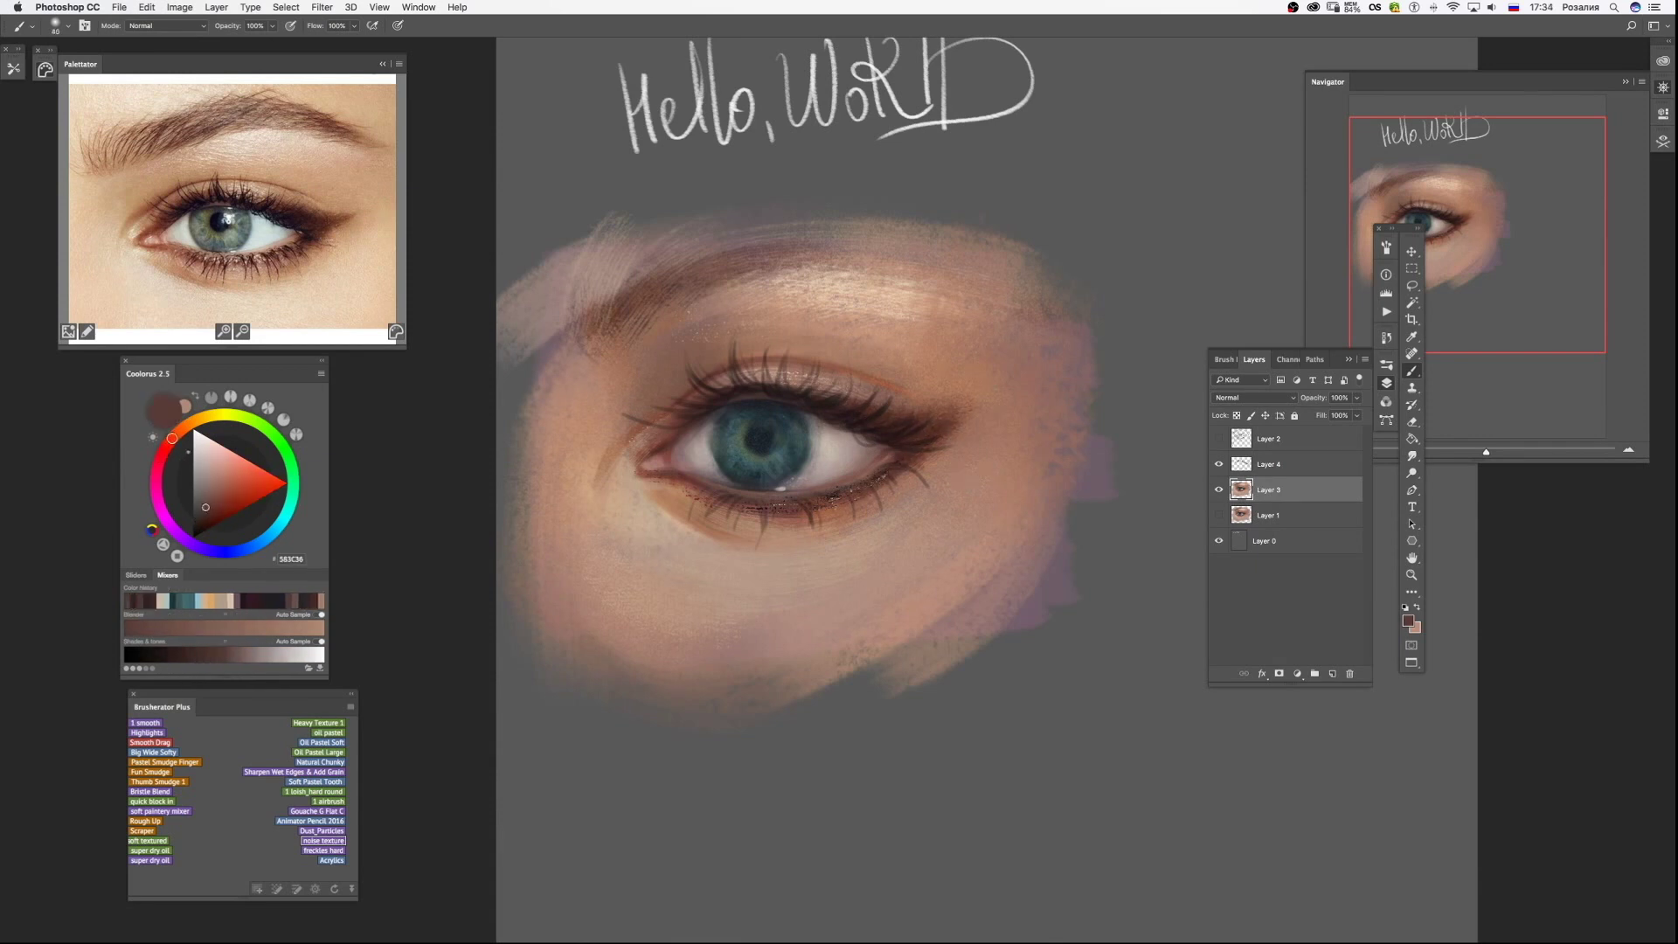
left_click(320, 752)
left_click(870, 379, "alt")
key("bracketleft")
key("bracketleft")
key("bracketleft")
left_click(927, 420, "alt")
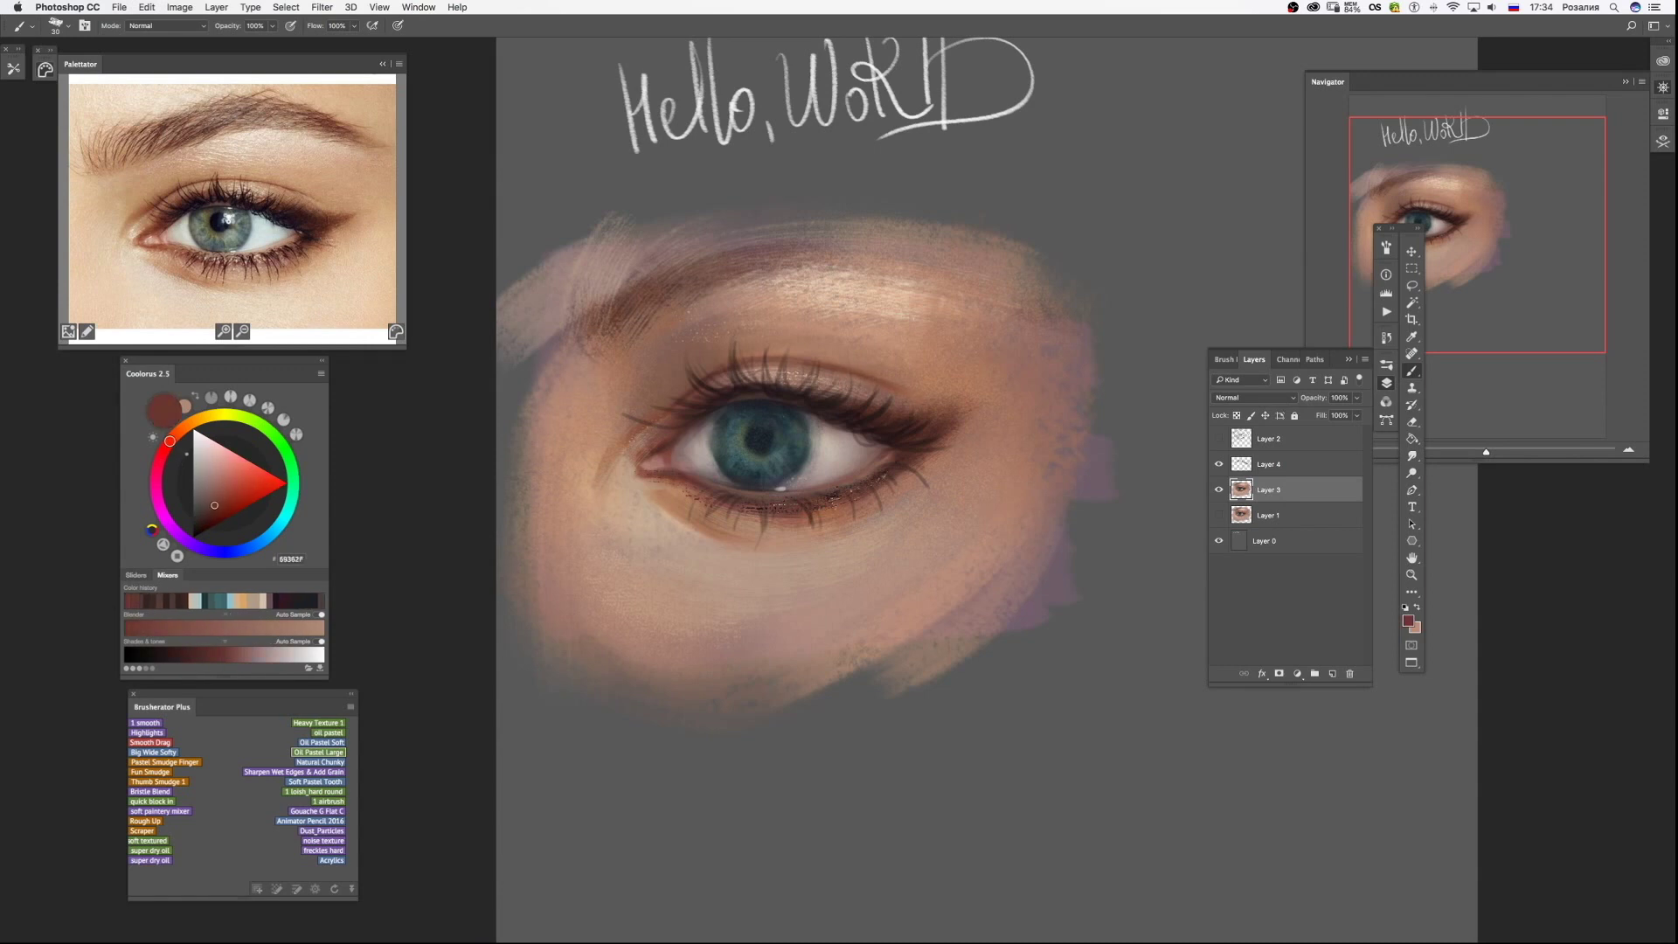
Review the painting without panels, then dab light skin tone near the eye corner.
key("Tab")
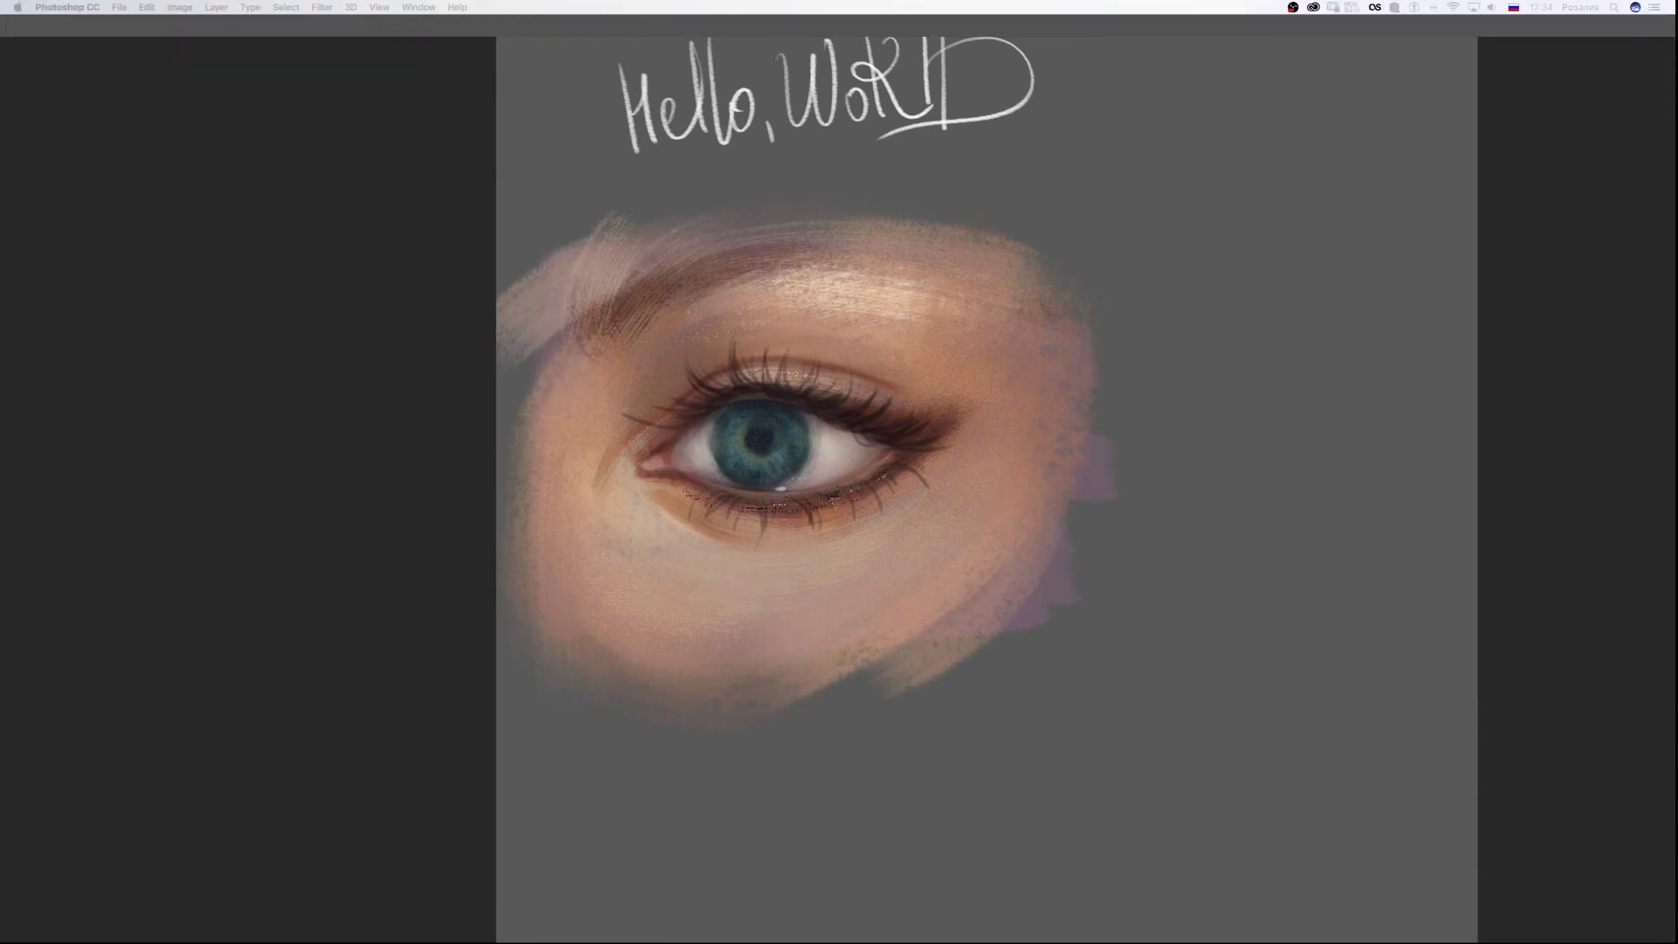
key("Tab")
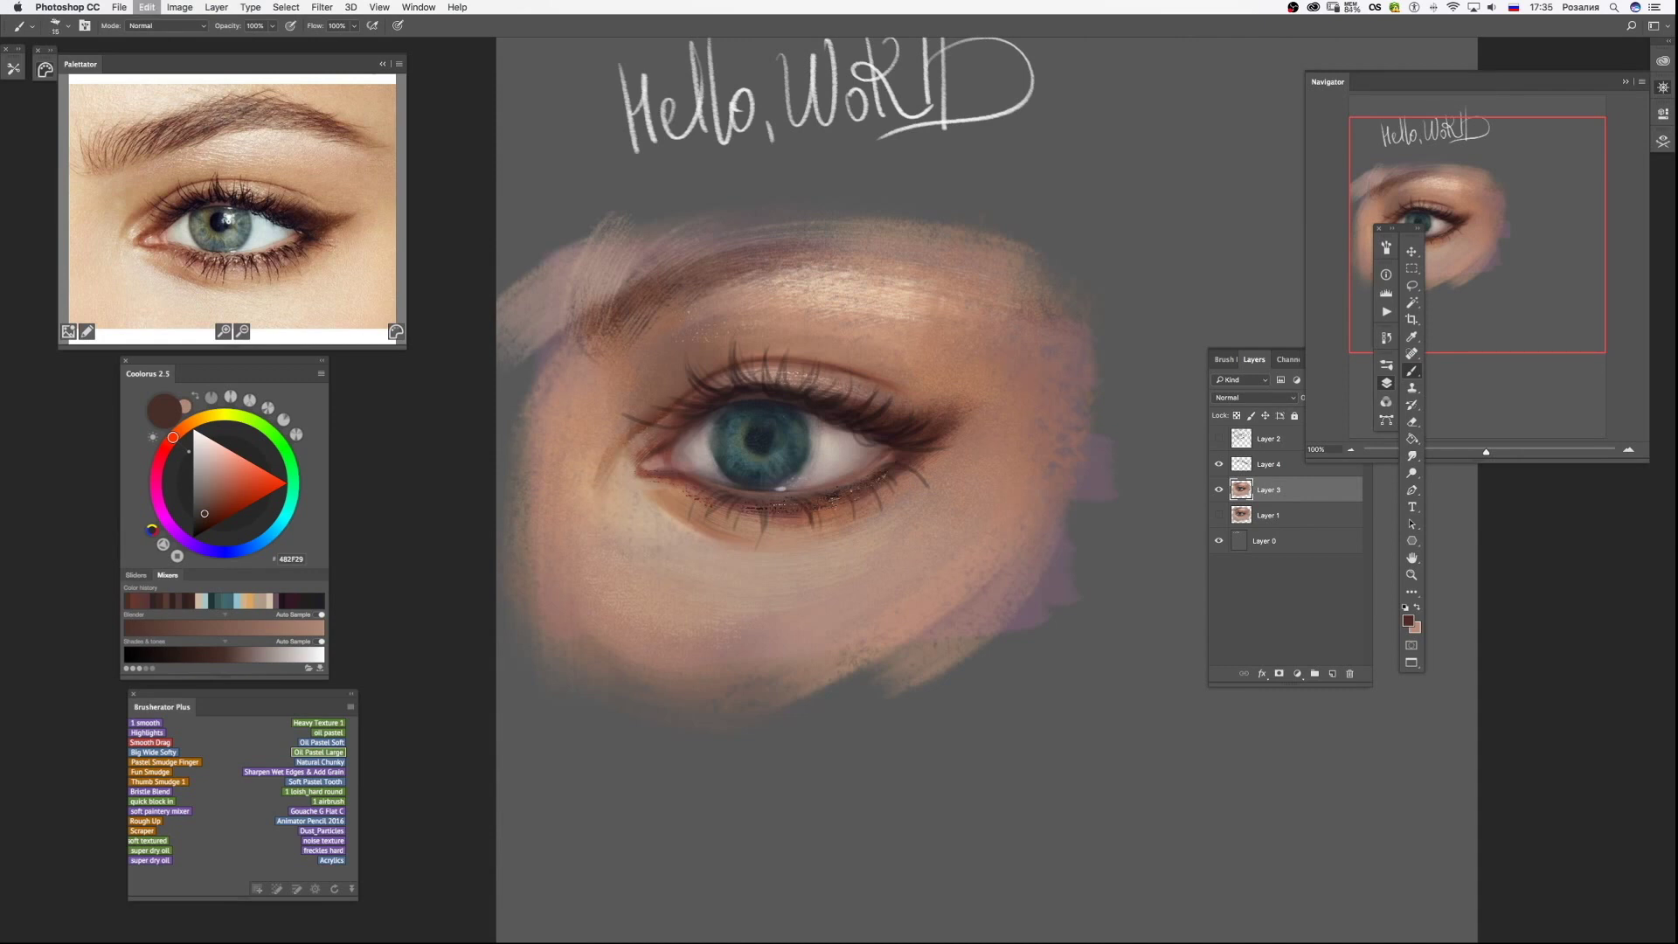
left_click(643, 448, "alt")
left_click(640, 438)
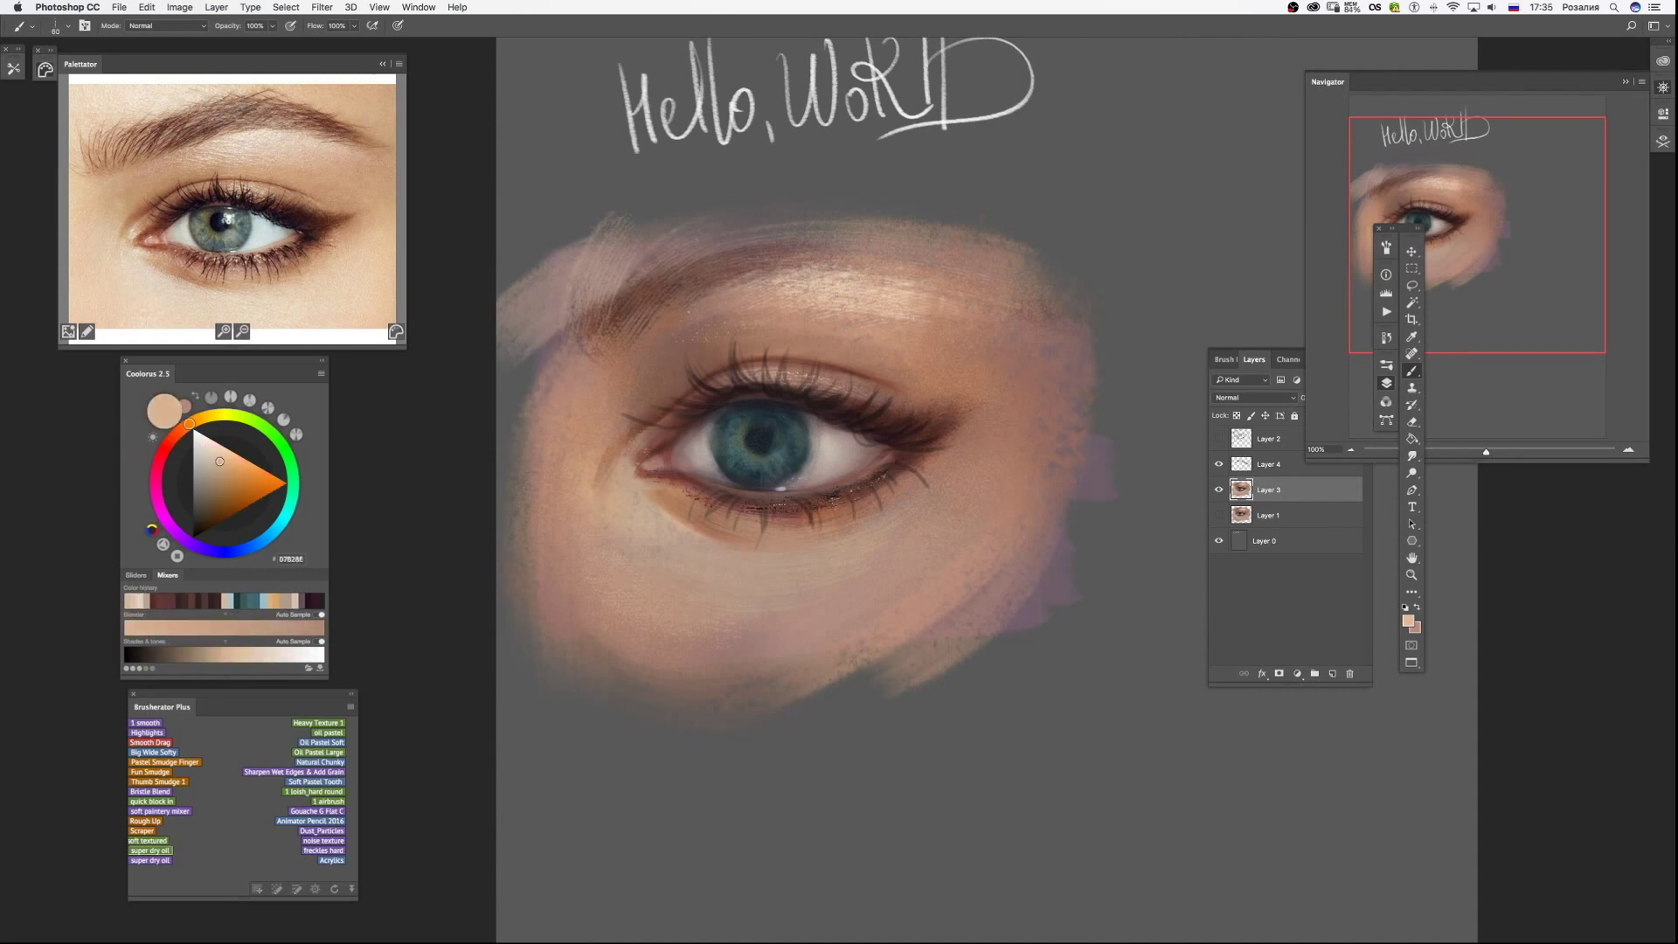
left_click(319, 751)
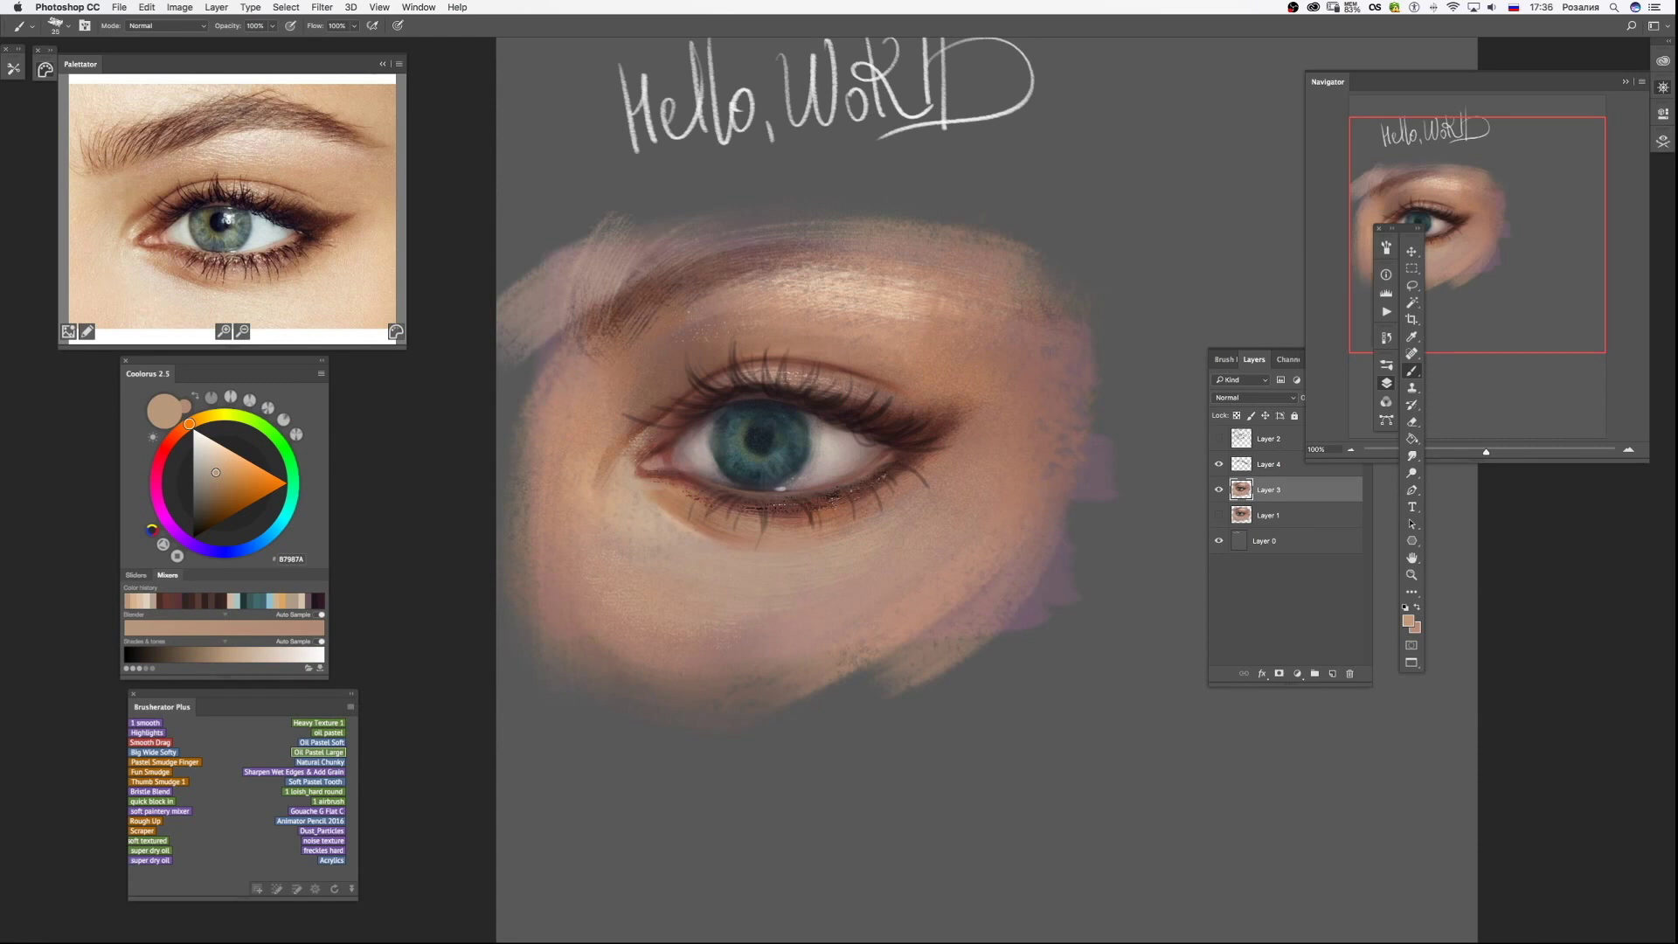
left_click(848, 479, "alt")
left_click(825, 491, "alt")
left_click(141, 831)
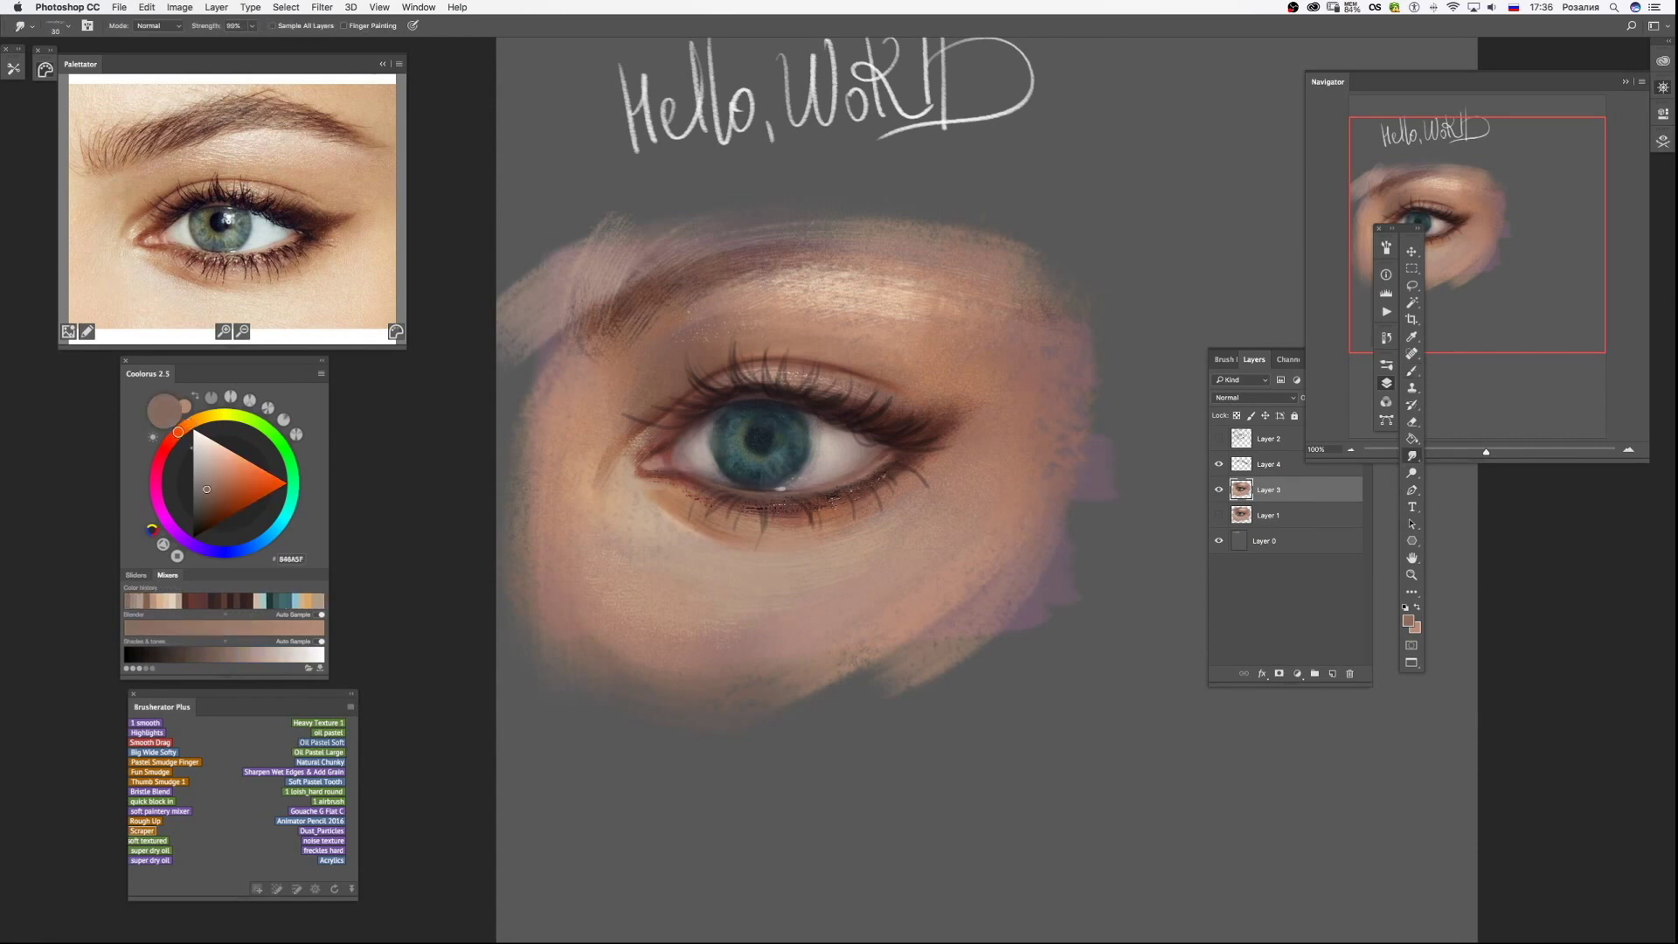
left_click(329, 801)
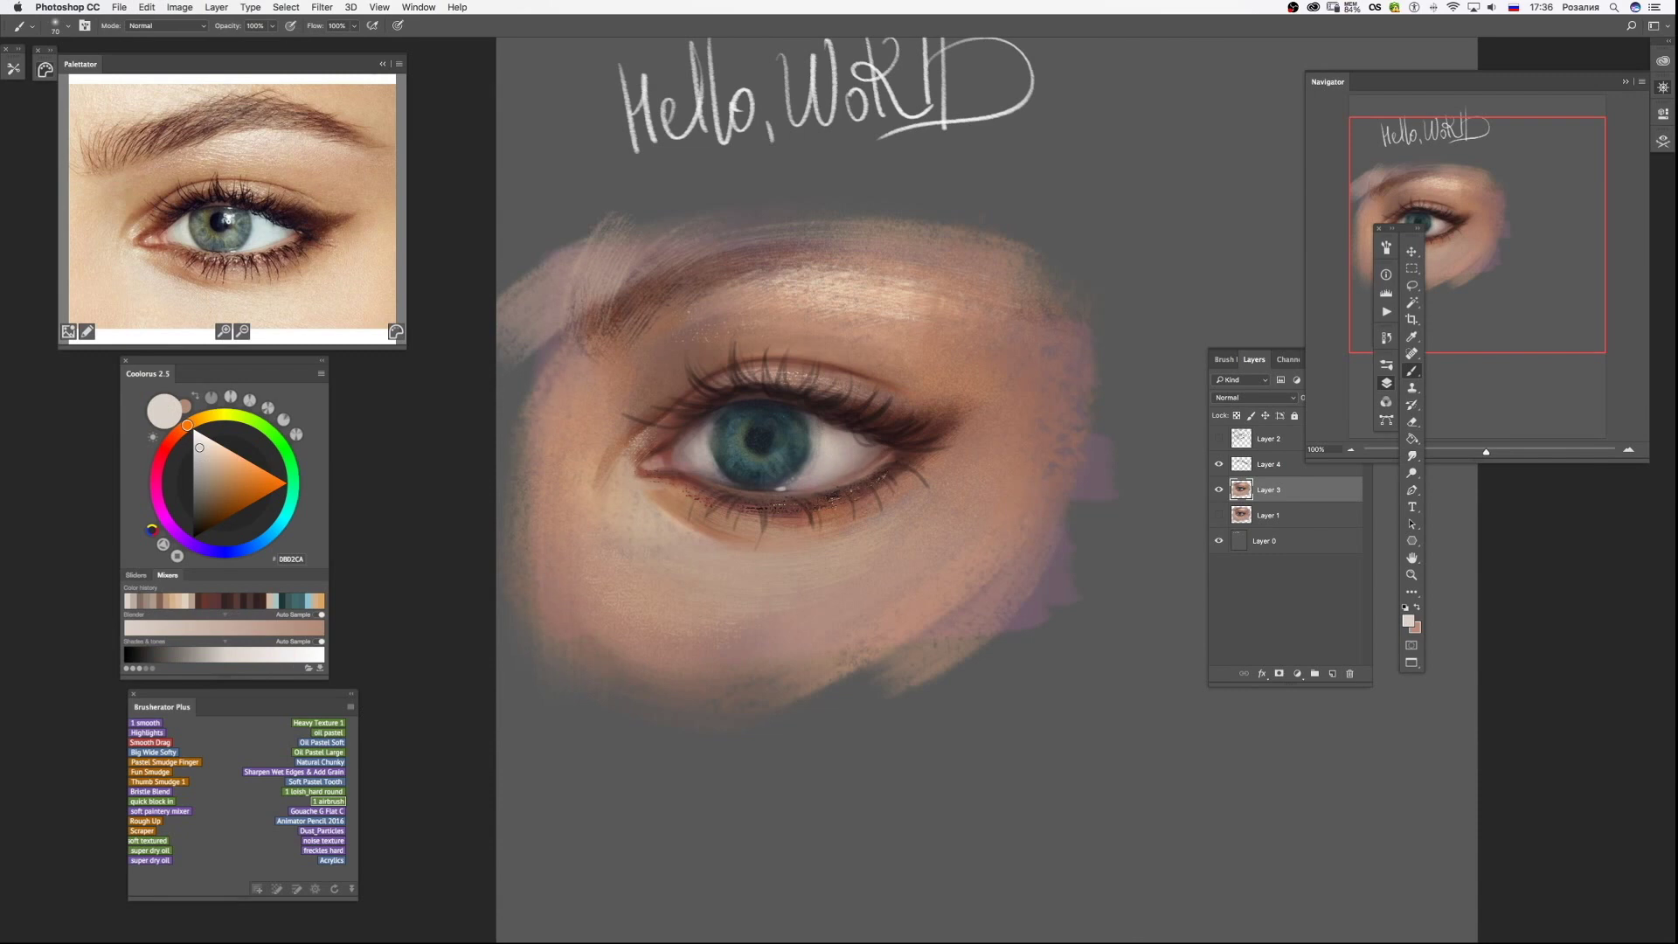
left_click(315, 791)
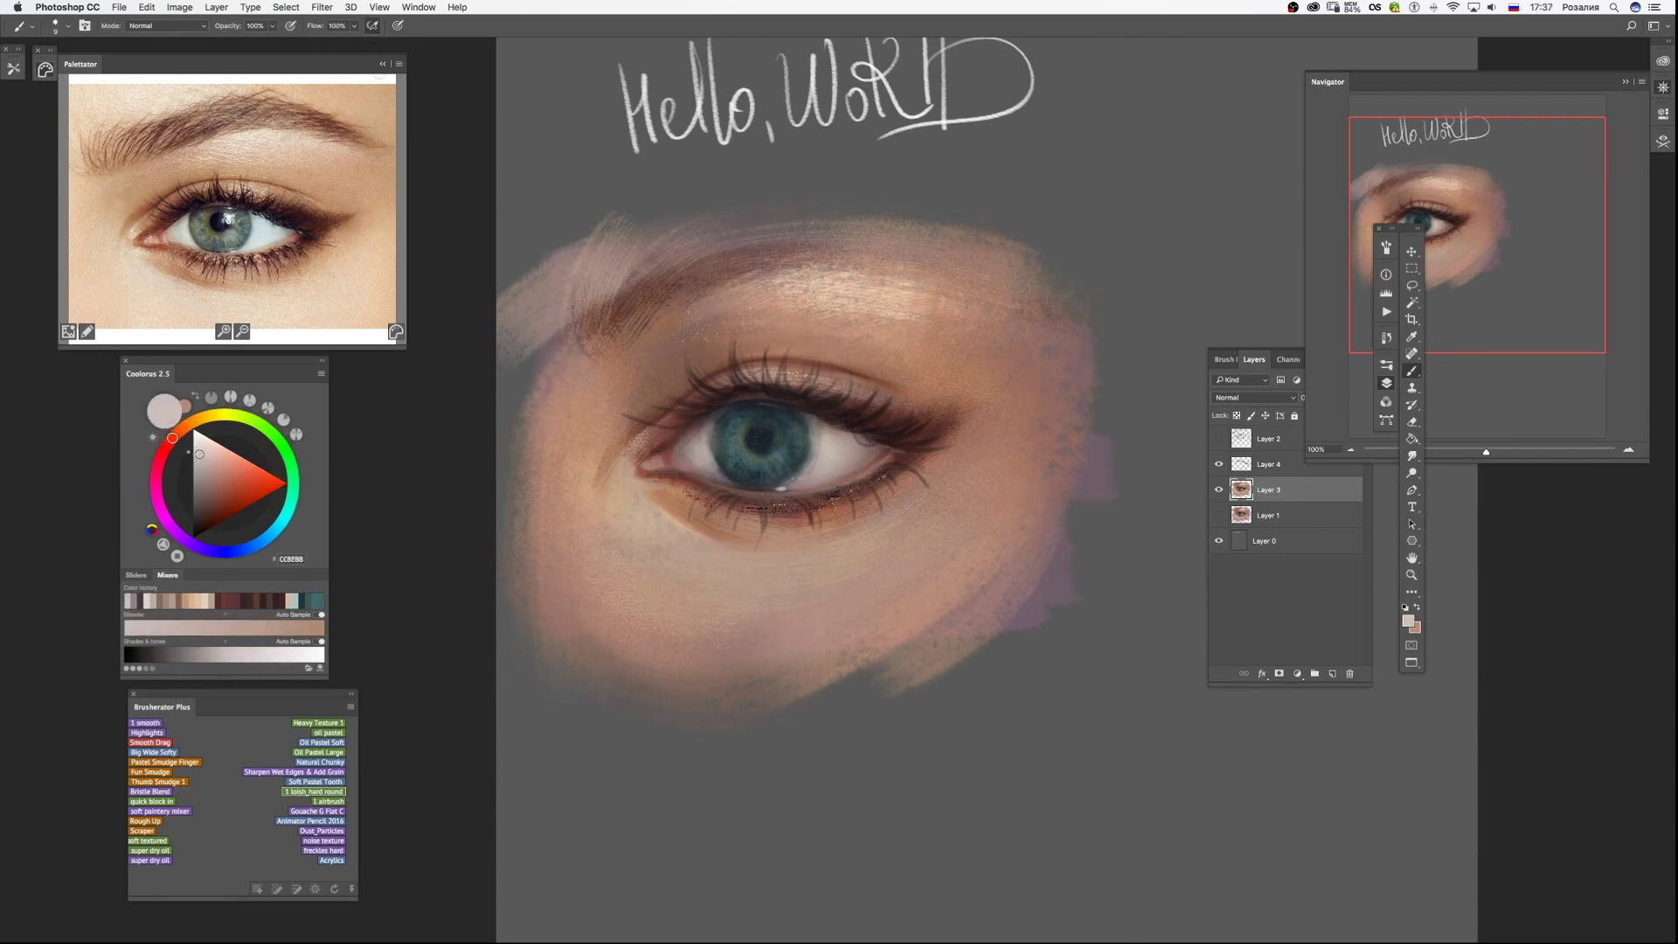
left_click(773, 405, "alt")
left_click(773, 437, "alt")
key("F5")
key("bracketright")
key("bracketright")
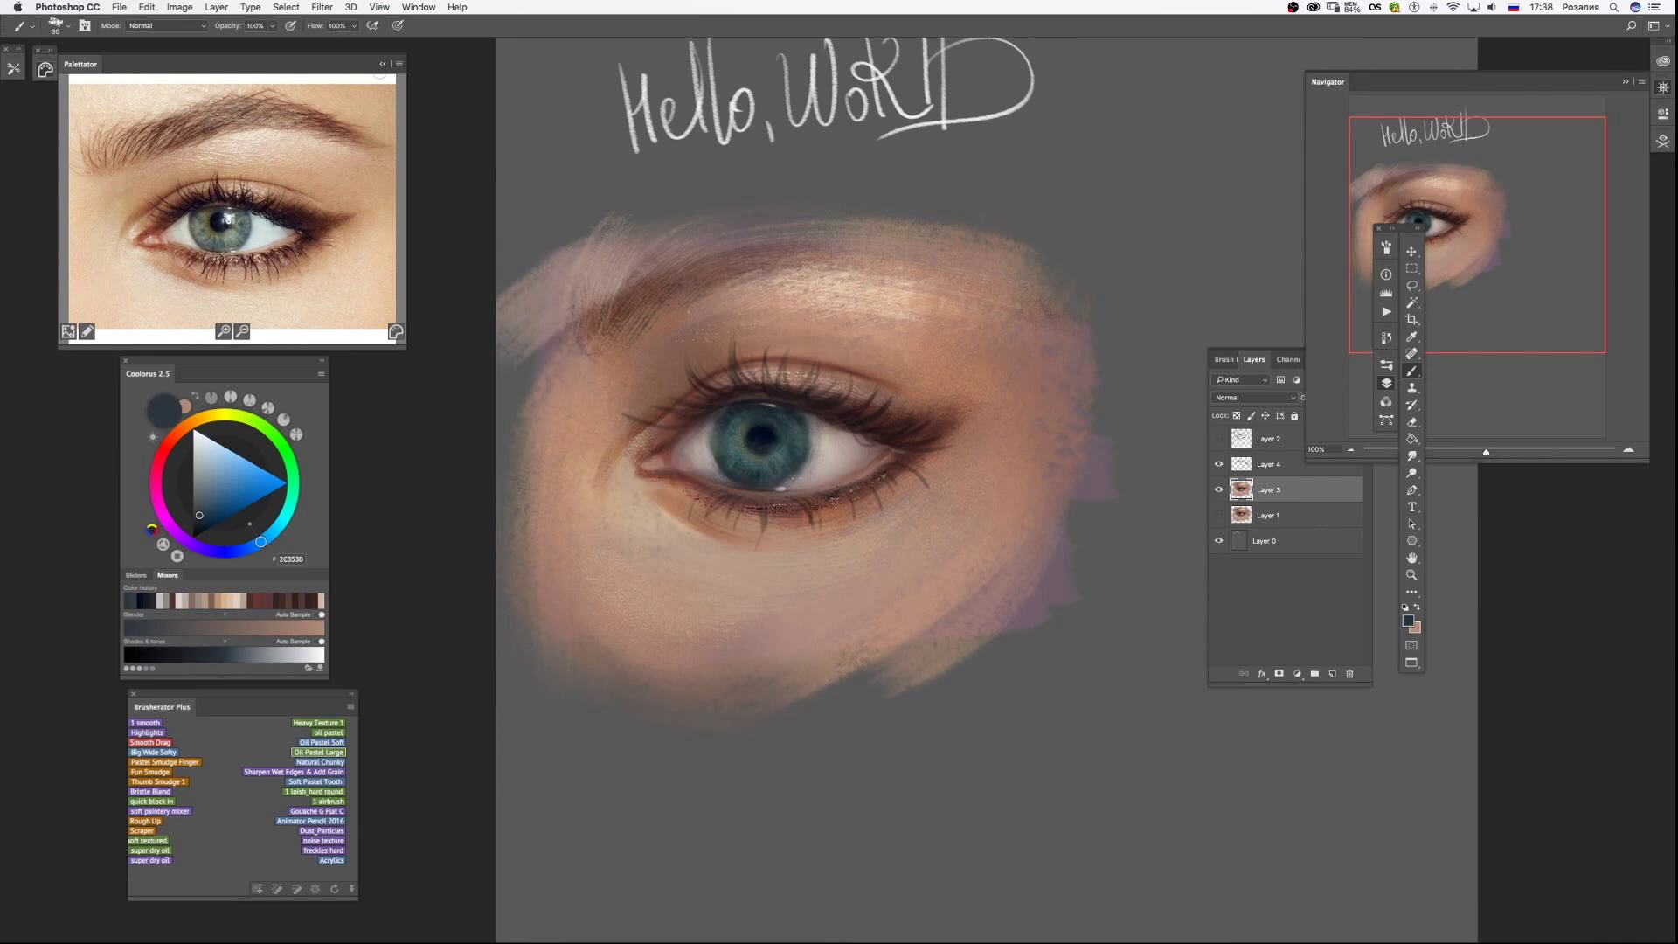
key("bracketright")
key("bracketright")
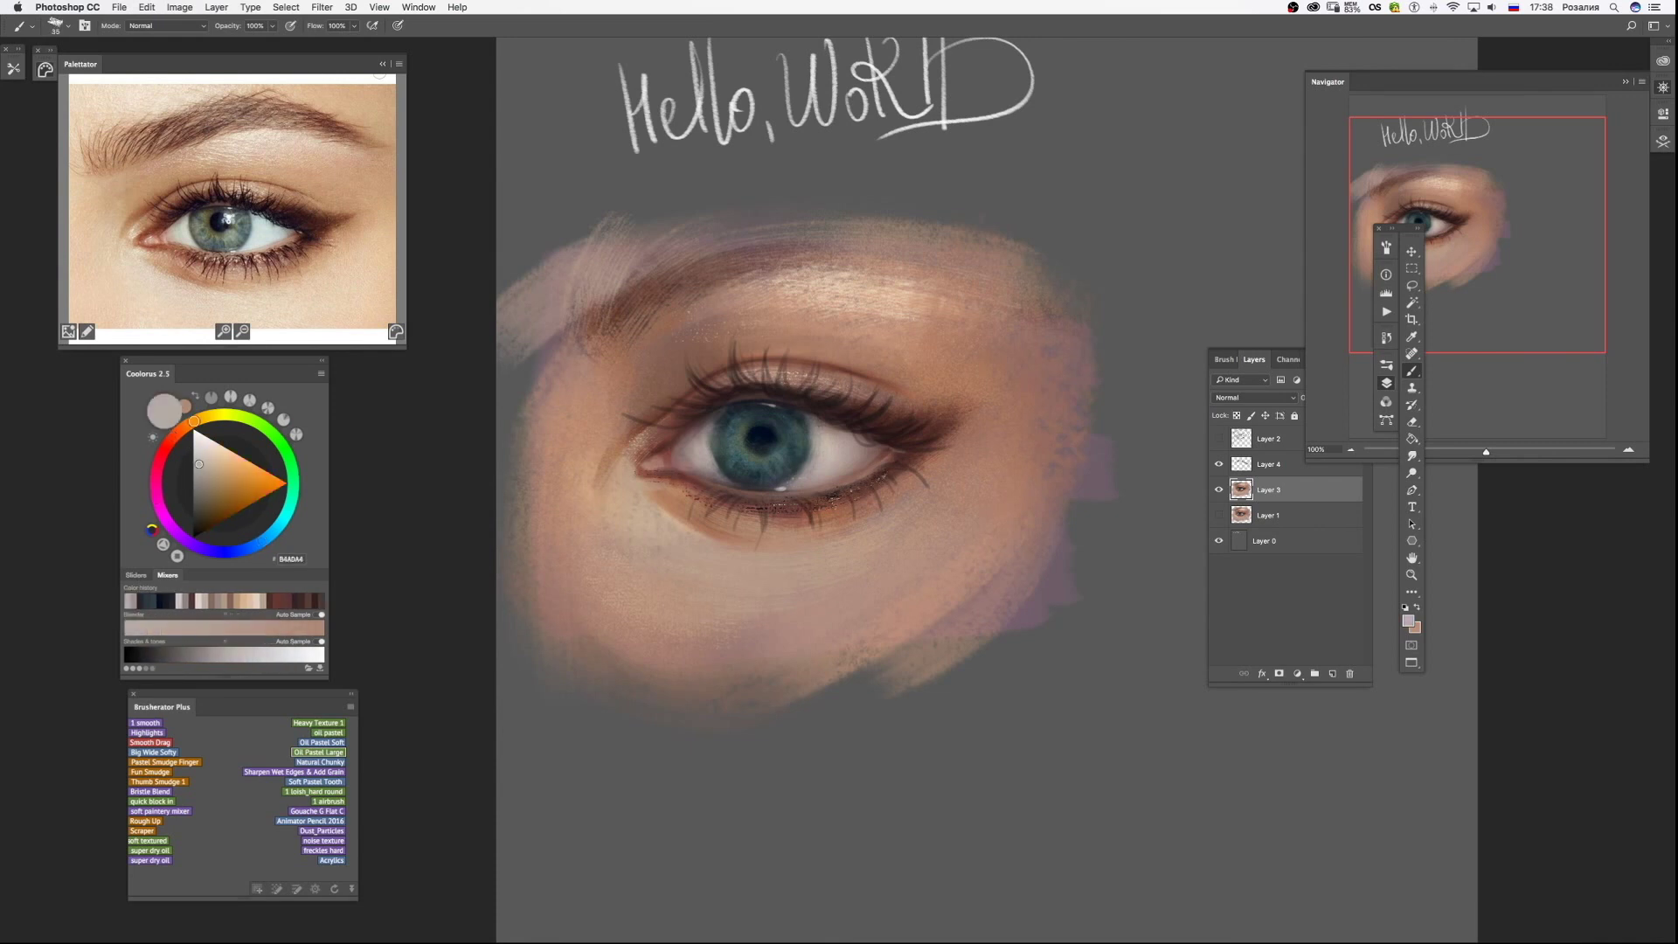
key("bracketright")
left_click(705, 456, "alt")
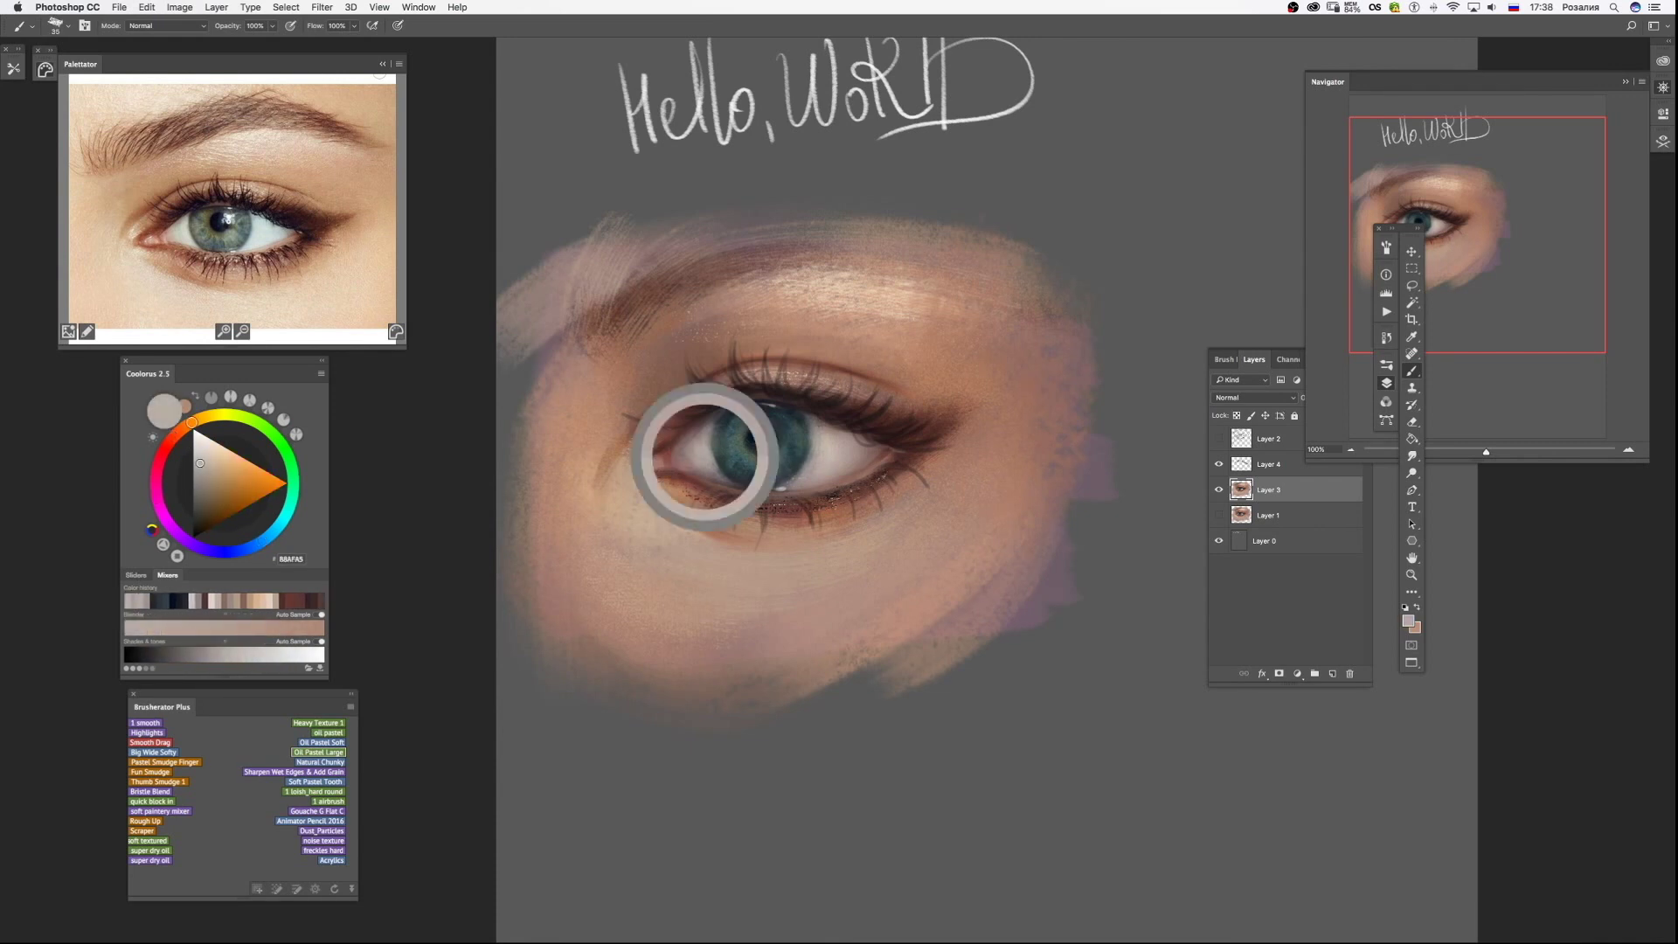
Add, mask-invert and delete a Color Balance adjustment layer, then open Liquify on the eye.
left_click(1297, 674)
left_click(1329, 804)
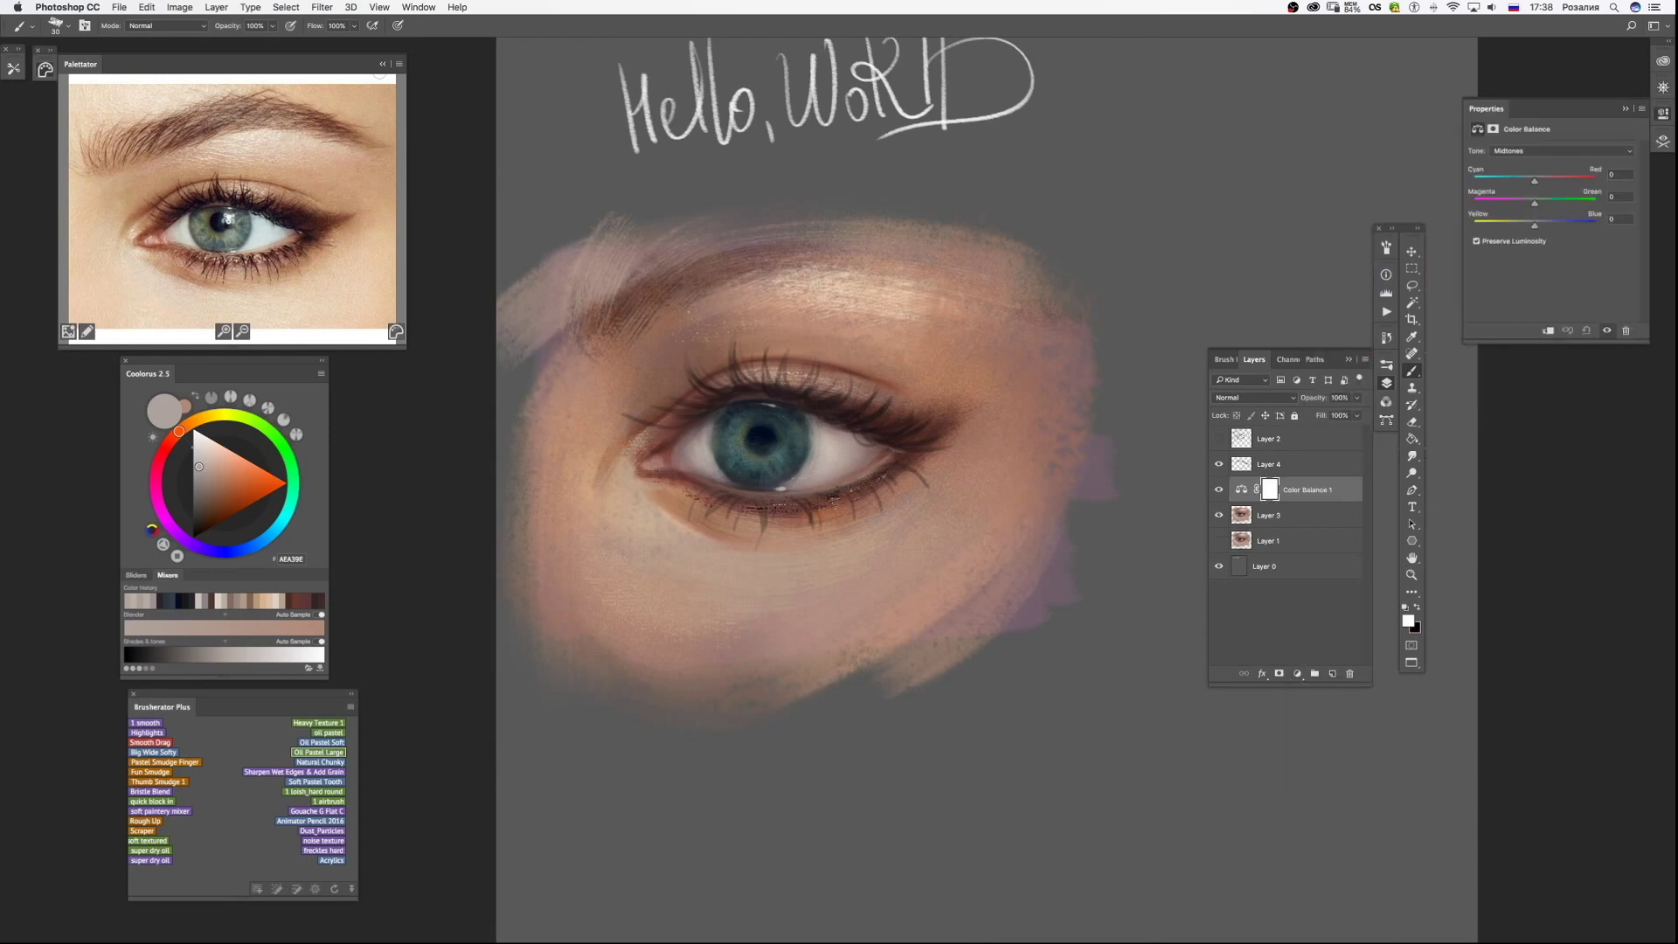
key("bracketright")
key("bracketright")
key("bracketright")
key("ctrl+i")
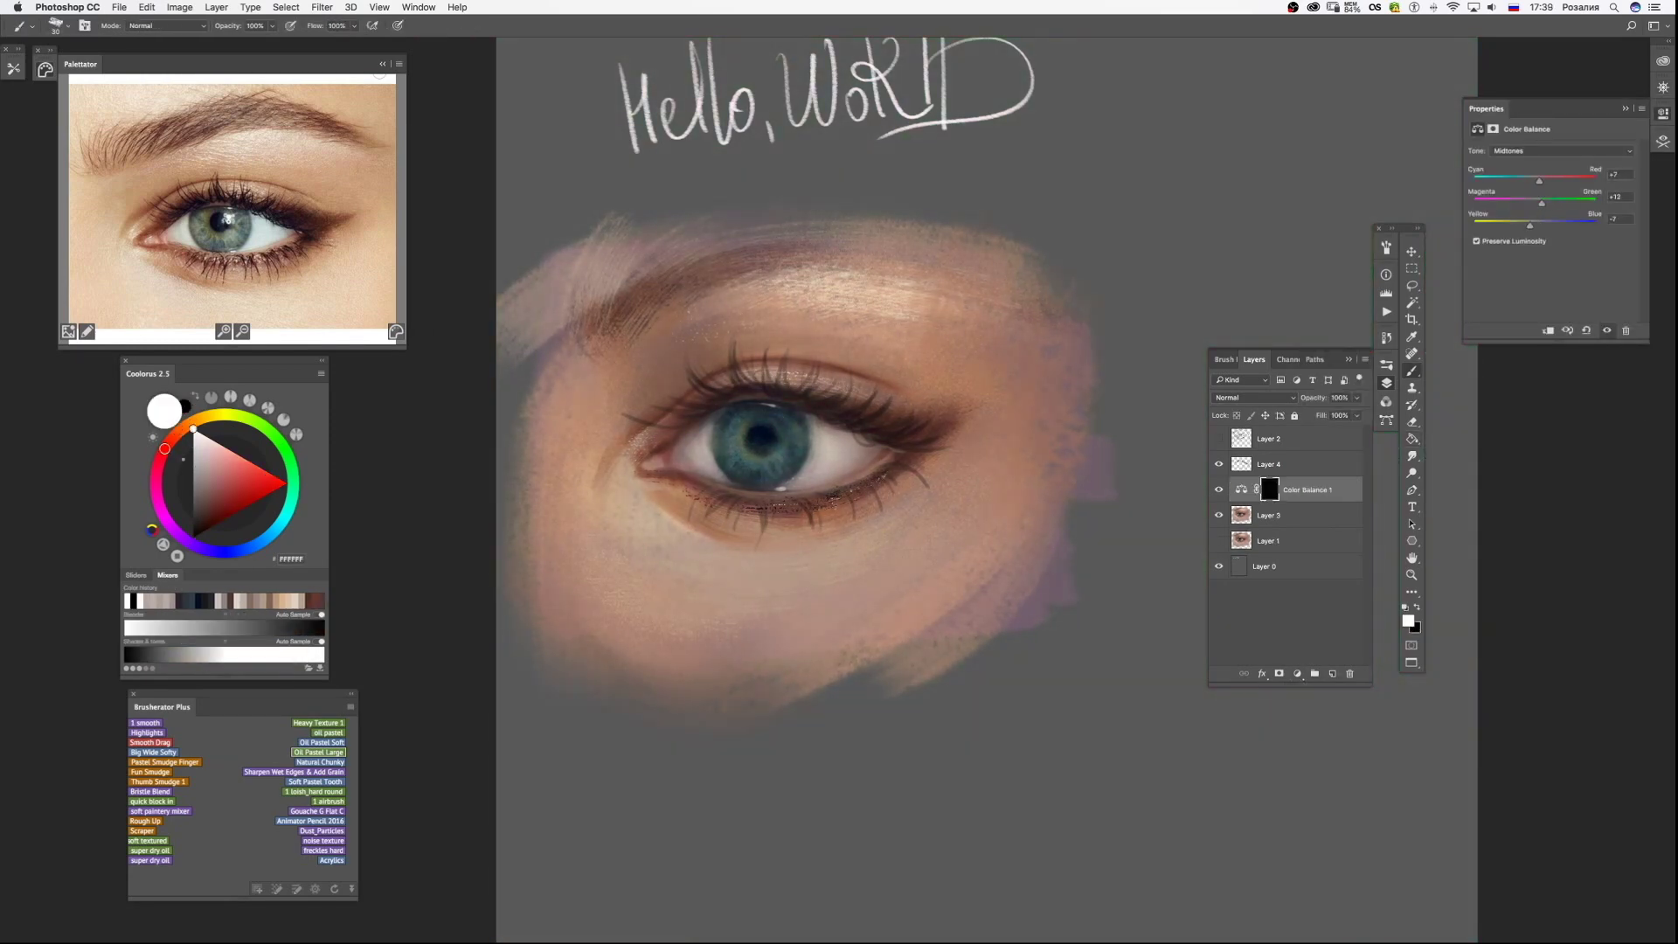
key("Delete")
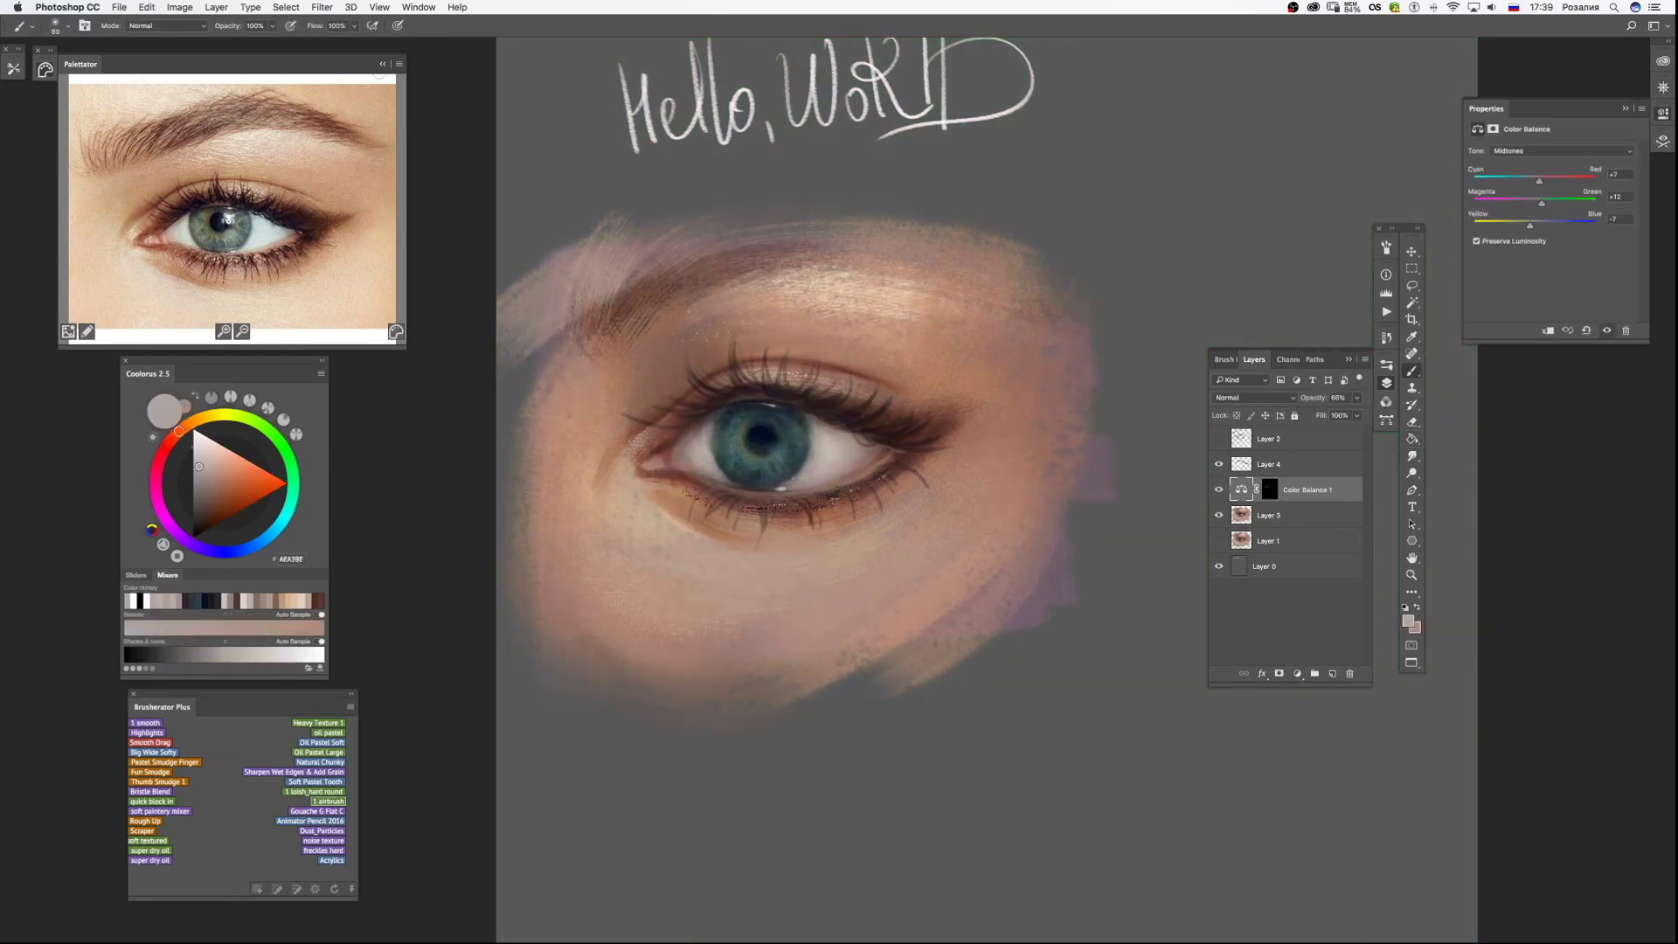
key("ctrl+shift+x")
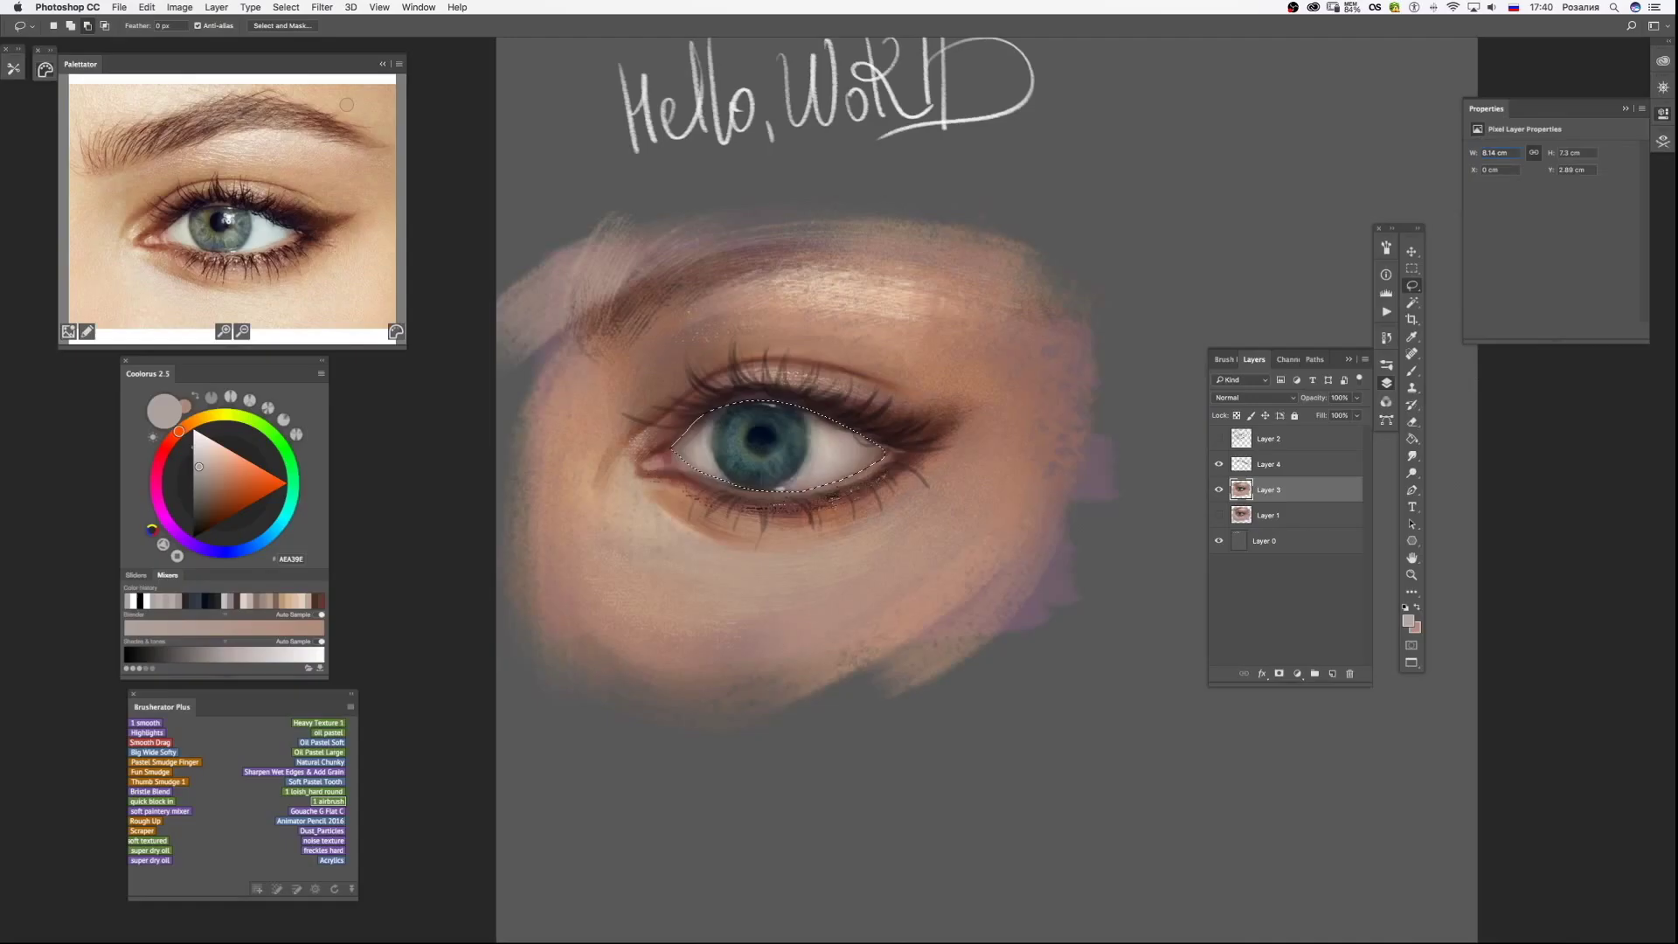
Paint several dark brown hair strokes along the eyebrow with Oil Pastel Large, varying brush size.
key("ctrl+d")
left_click(318, 751)
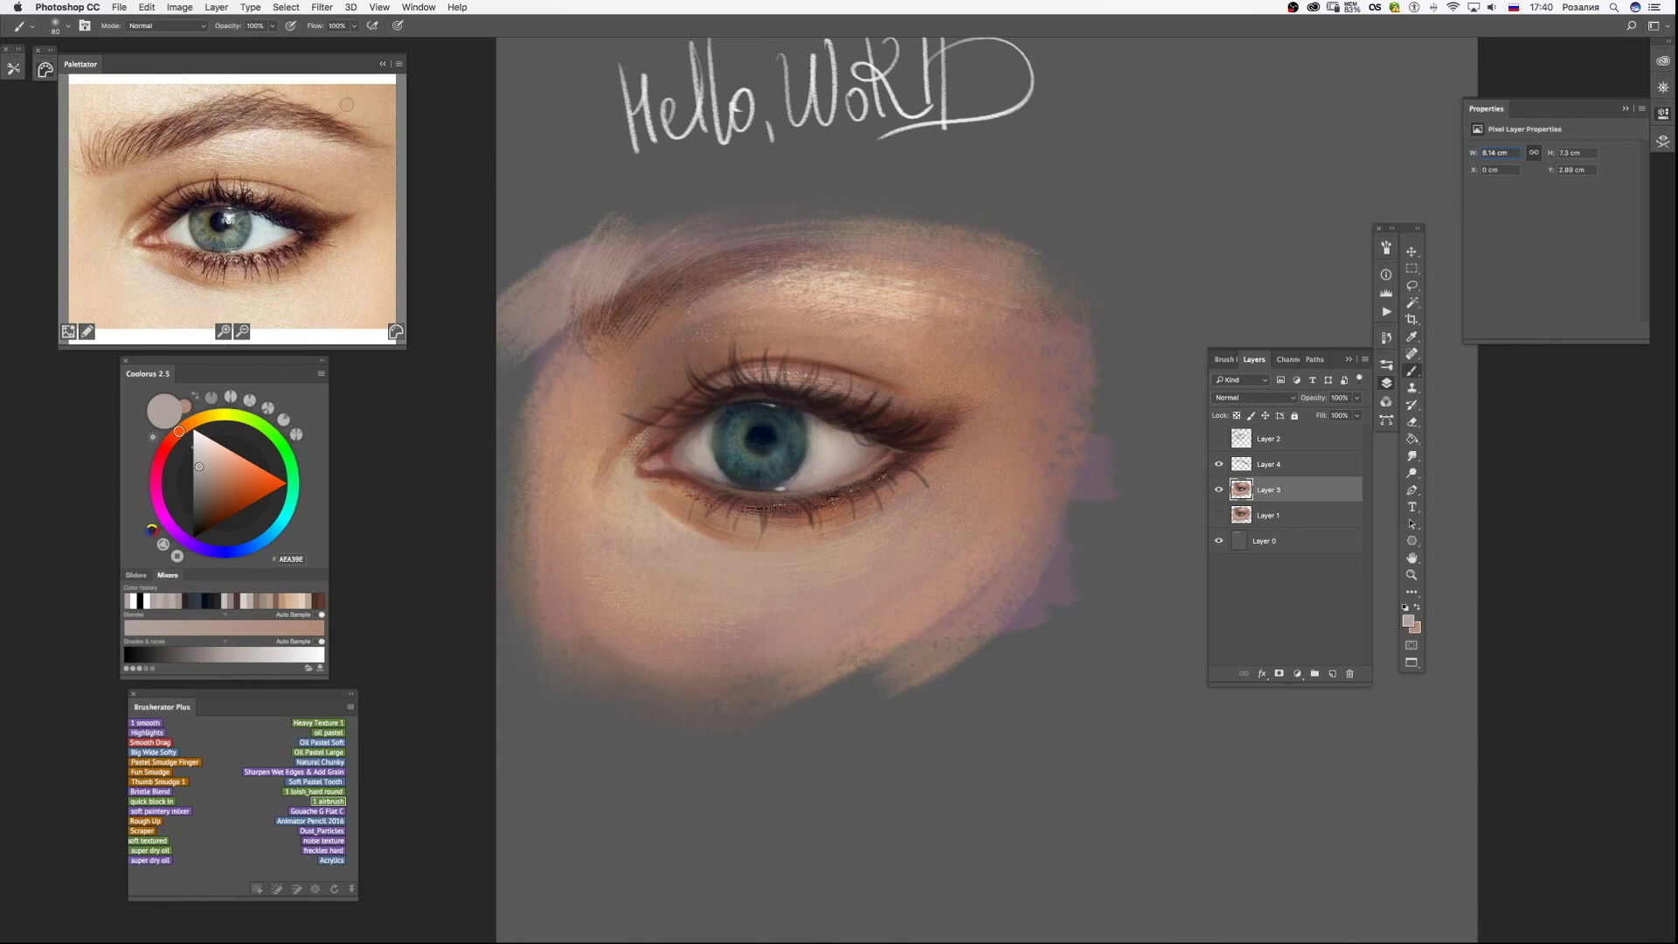
key("bracketright")
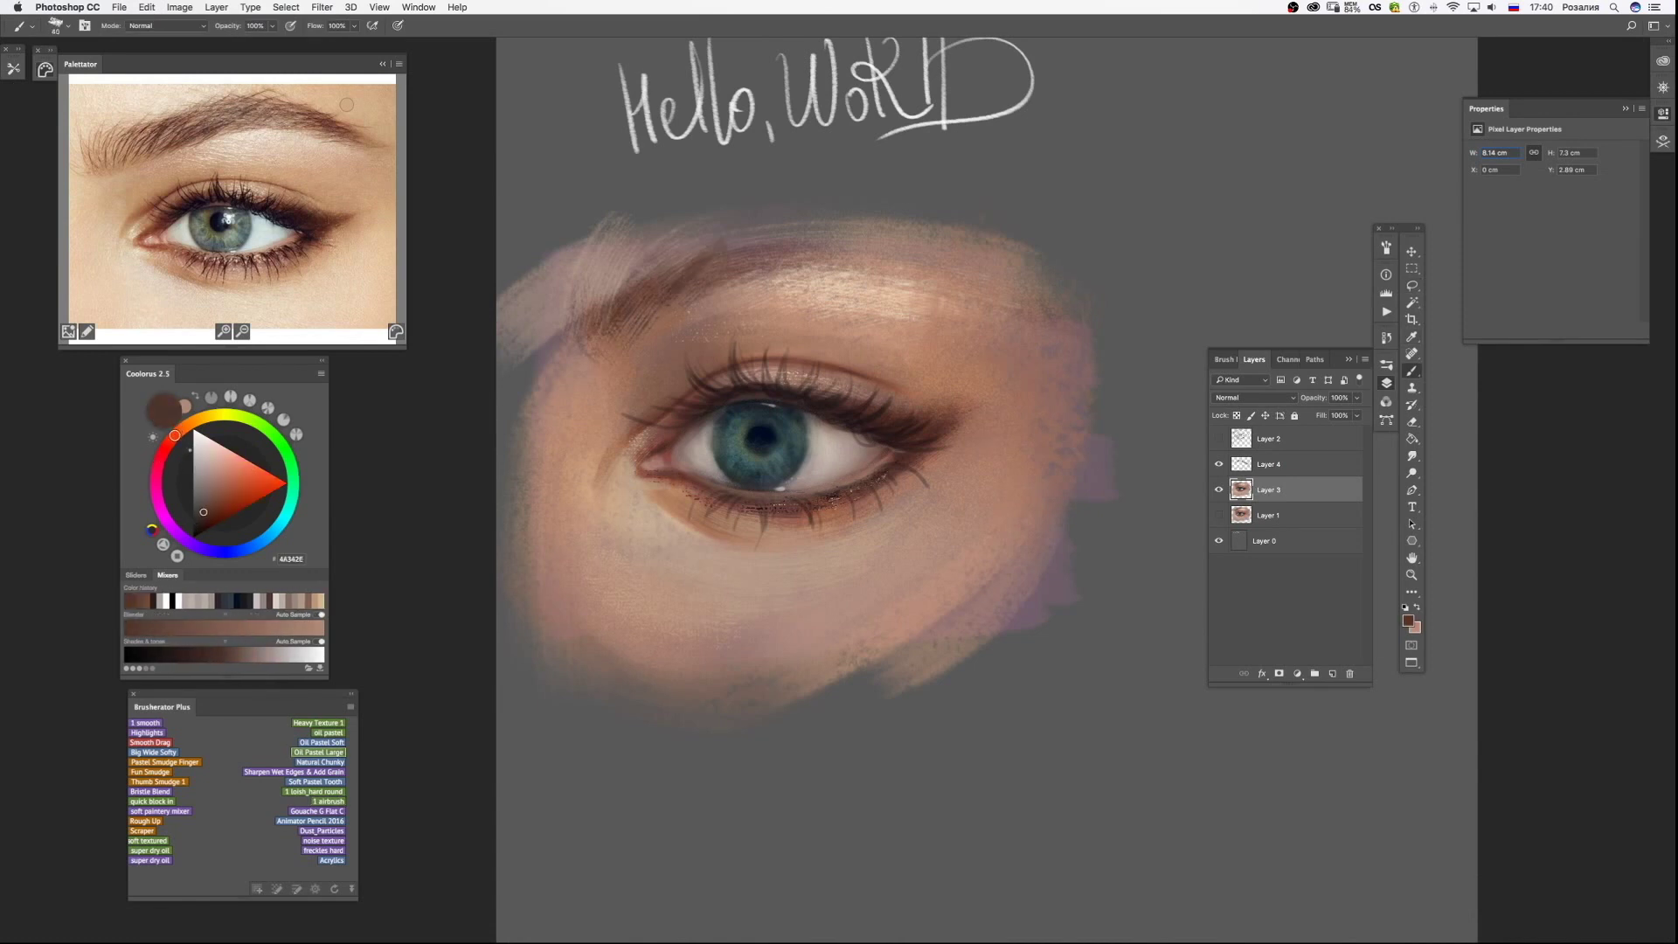
key("bracketright")
mouse_move(717, 261)
left_mouse_down()
mouse_move(900, 232)
mouse_move(895, 257)
mouse_move(979, 249)
left_mouse_up()
key("bracketleft")
key("bracketleft")
left_click_drag(806, 258, 924, 249)
left_click_drag(699, 249, 944, 235)
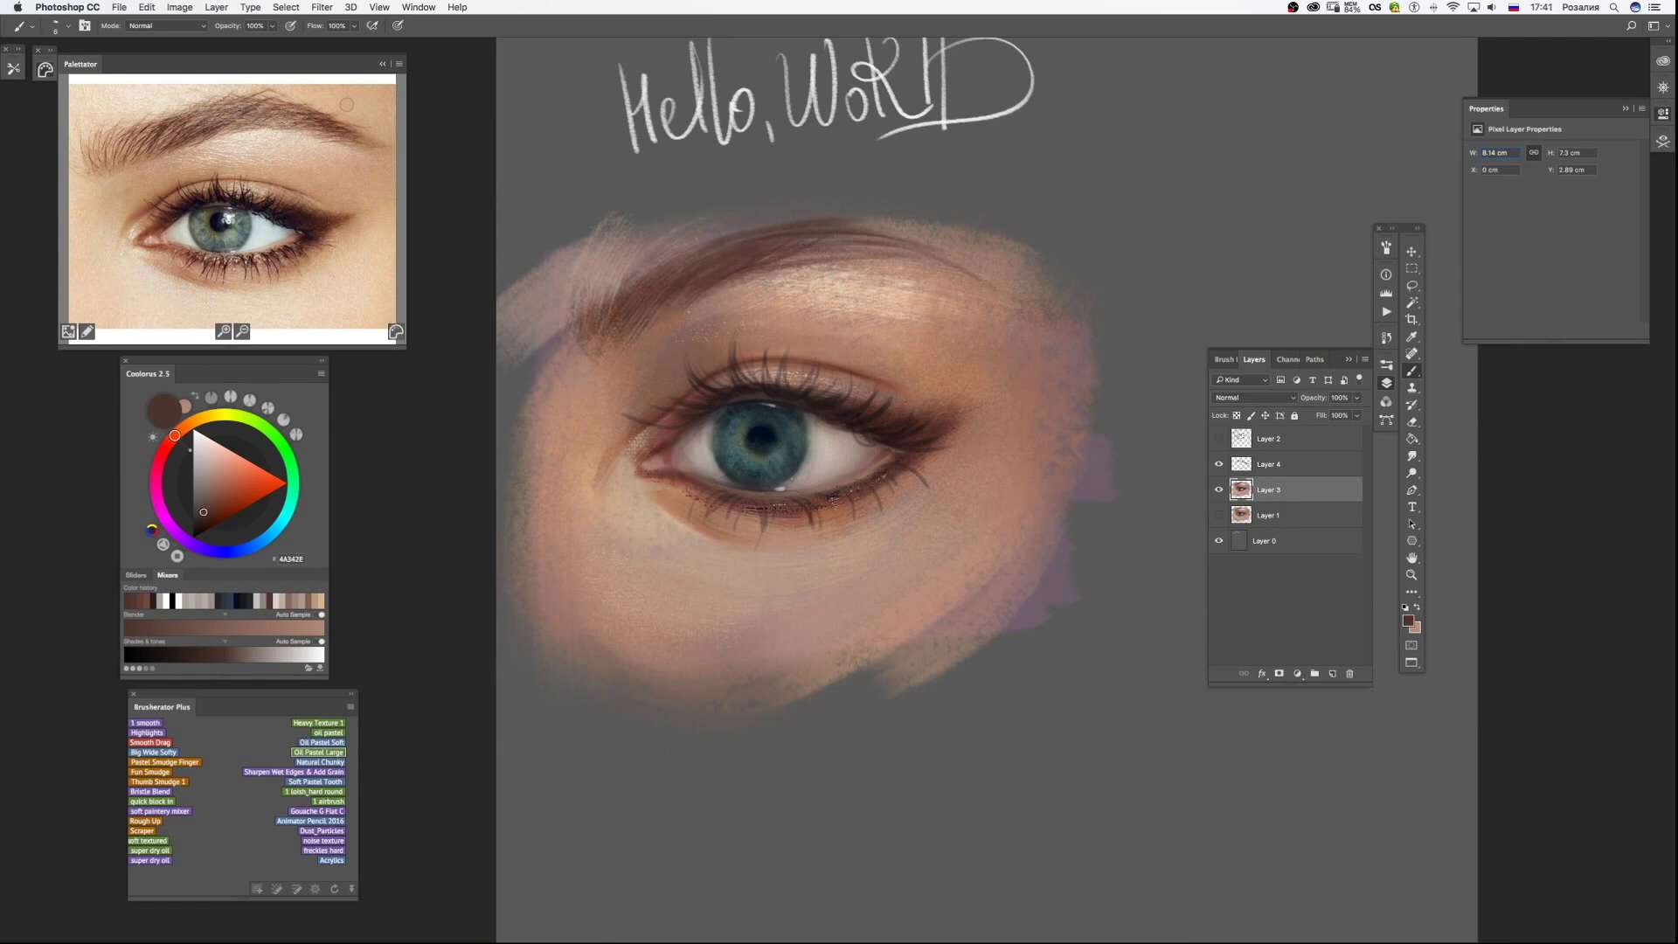
key("bracketright")
key("bracketright")
key("bracketright")
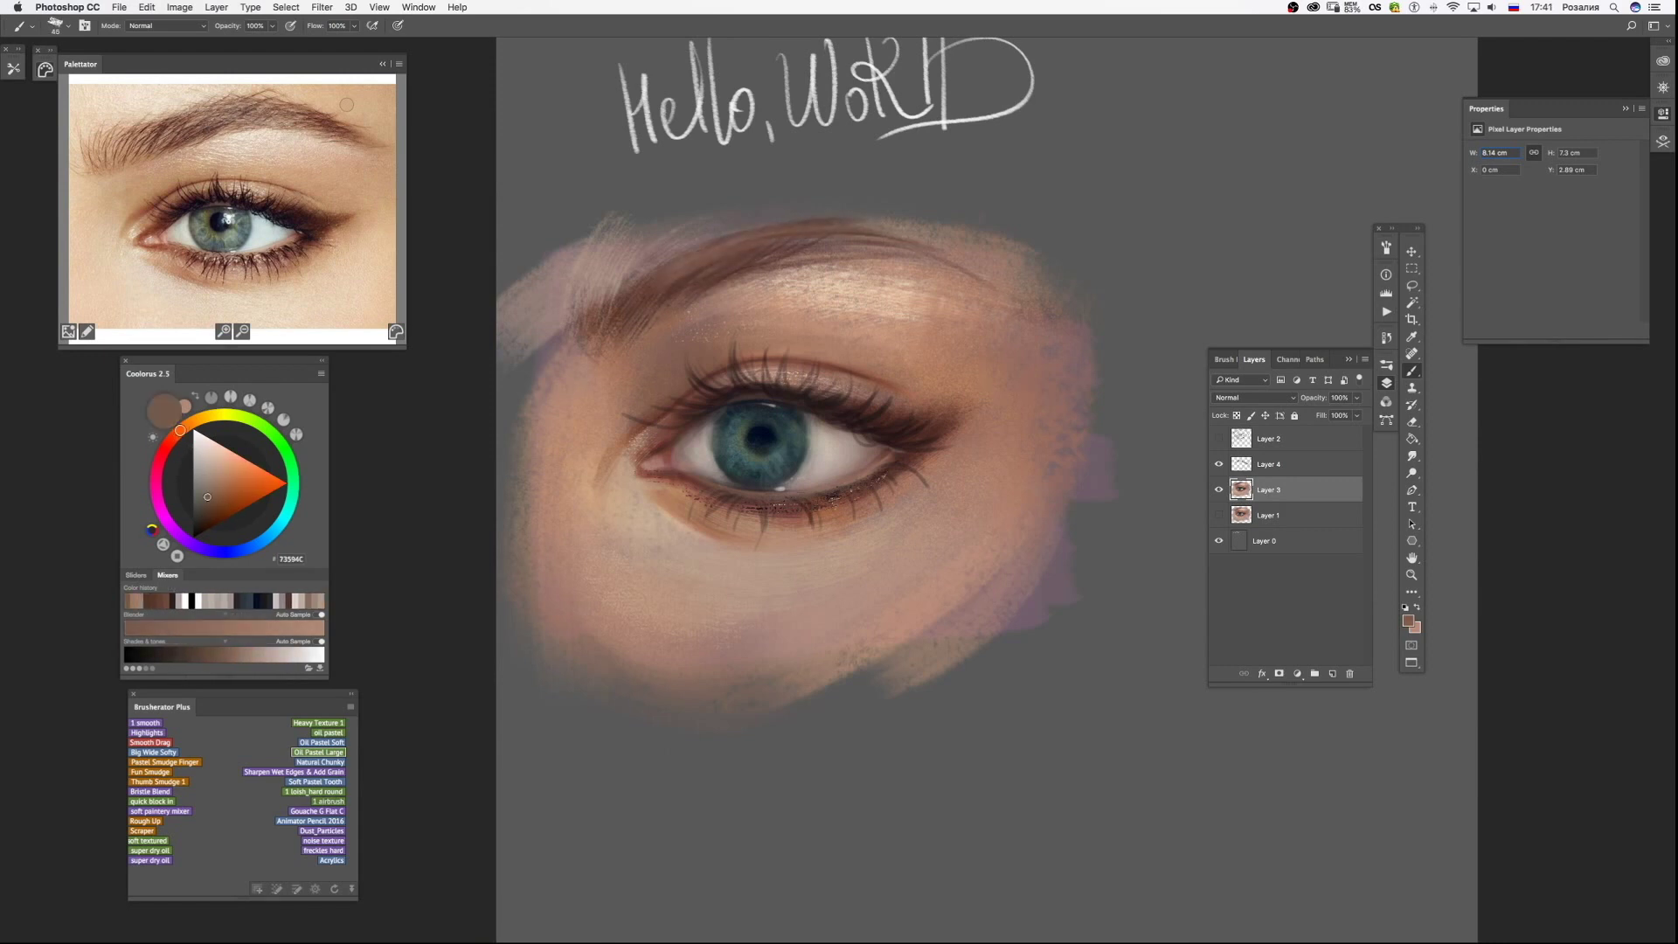
left_click(866, 433, "alt")
left_click(329, 733)
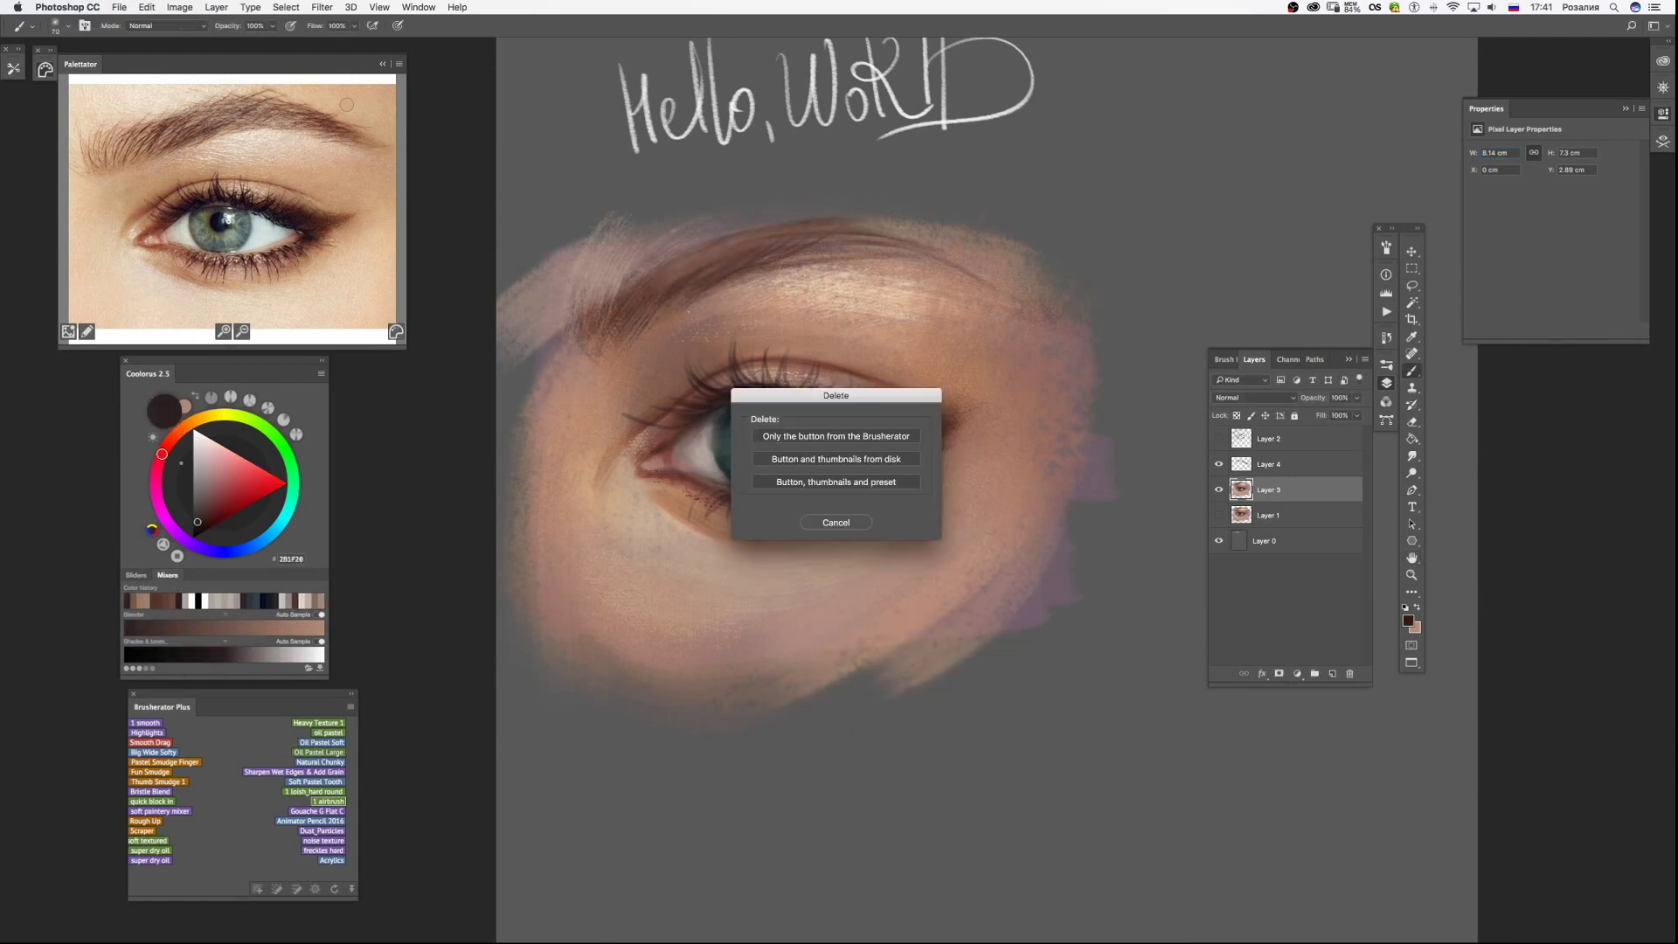
Choose the Oil Pastel Large preset in Brusherator.
left_click(319, 751)
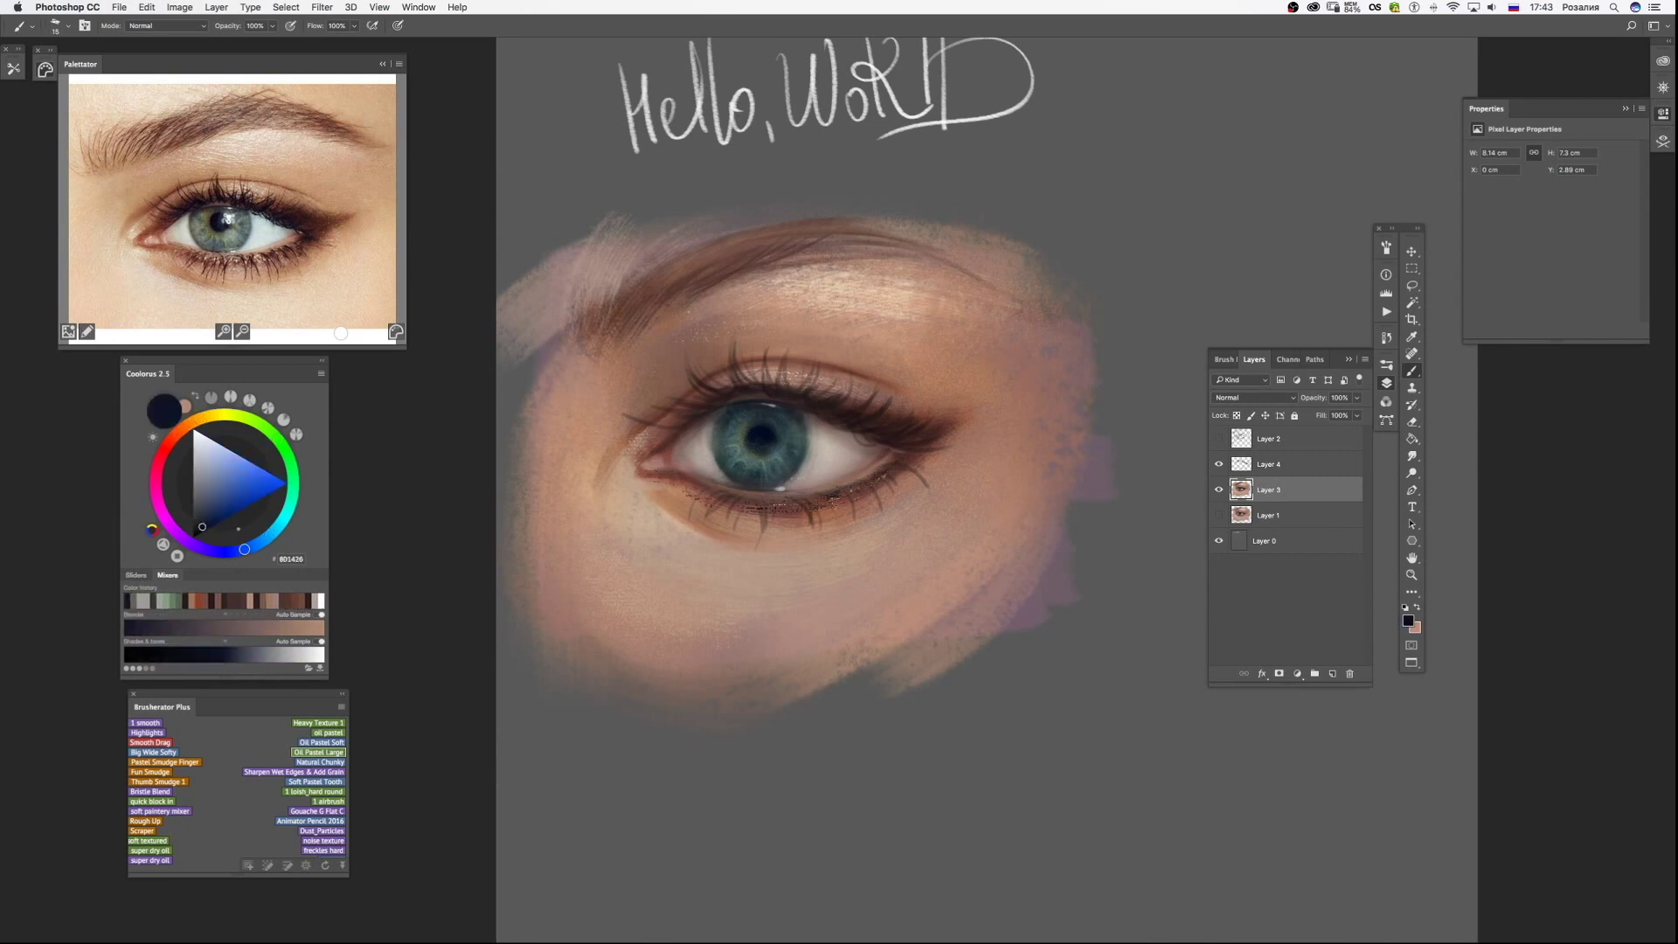
Paint dark eye details with Oil Pastel Large at size 50, then add a new empty layer.
type("50")
key("Return")
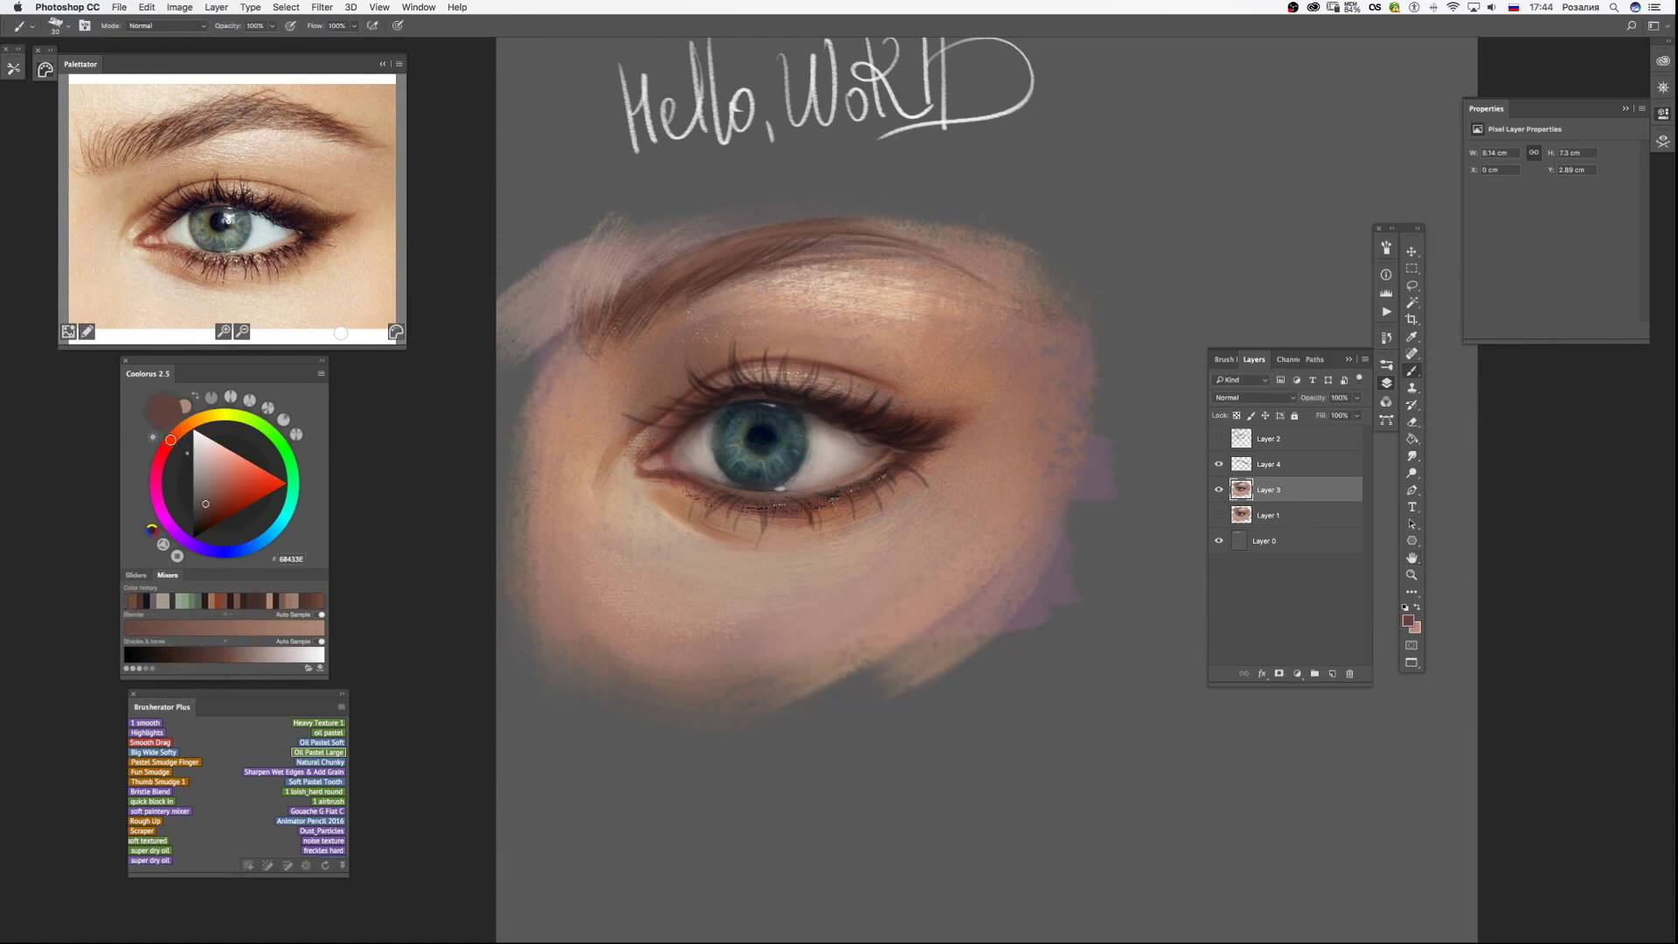
key("bracketleft")
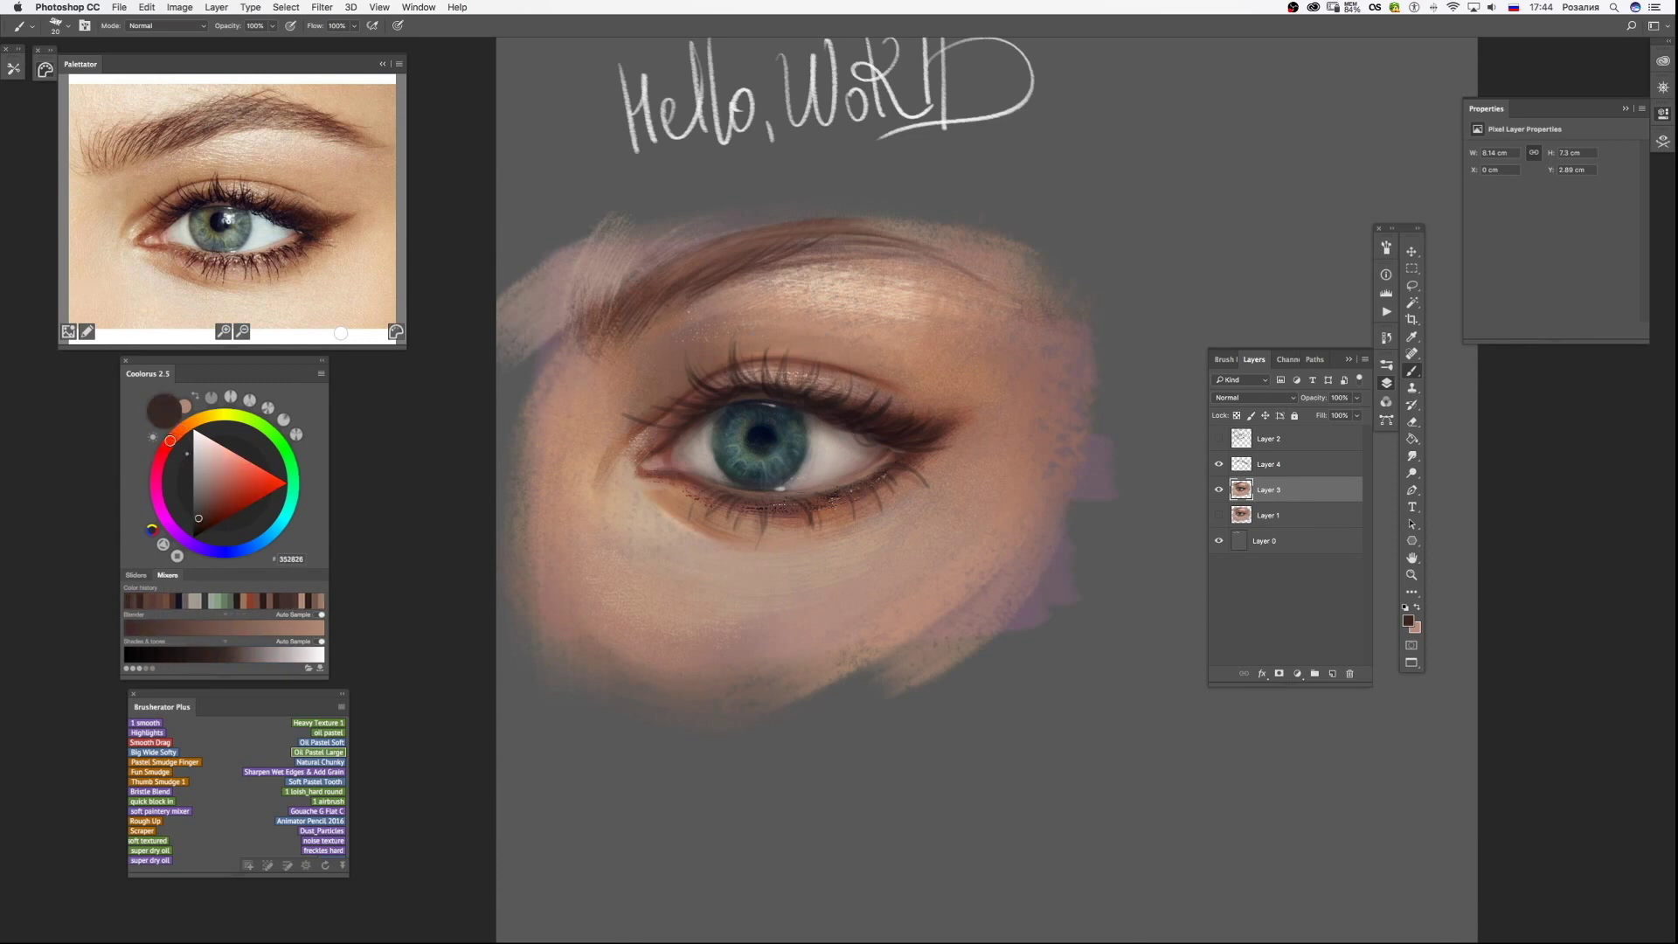
key("bracketright")
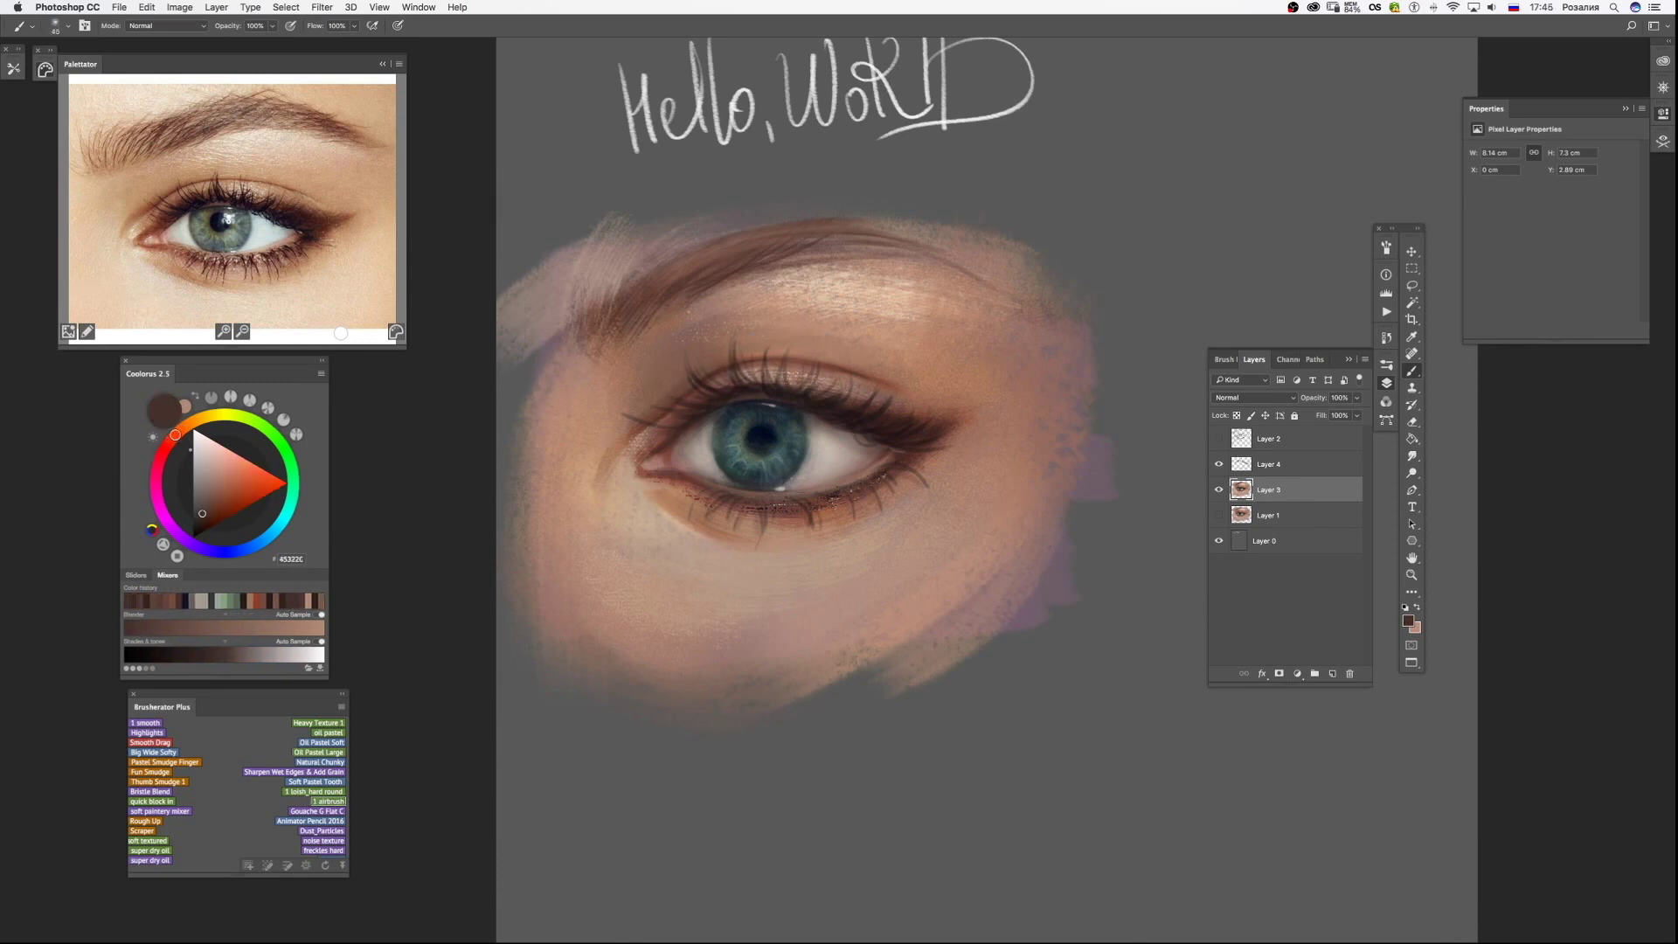
left_click(319, 751)
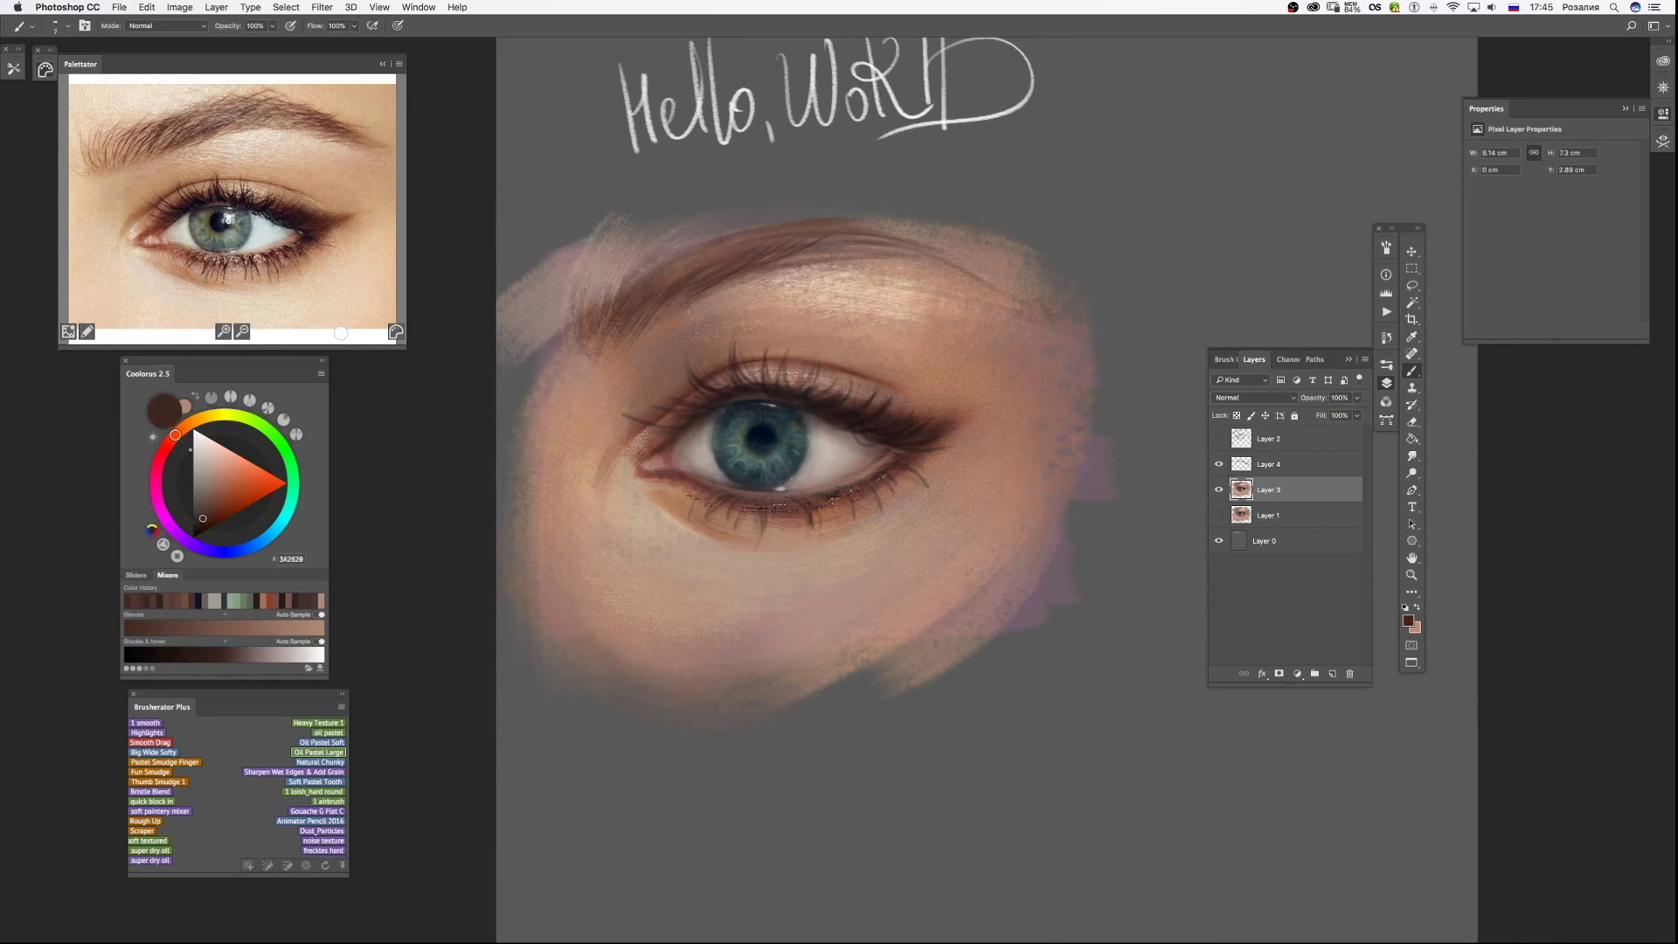
key("bracketright")
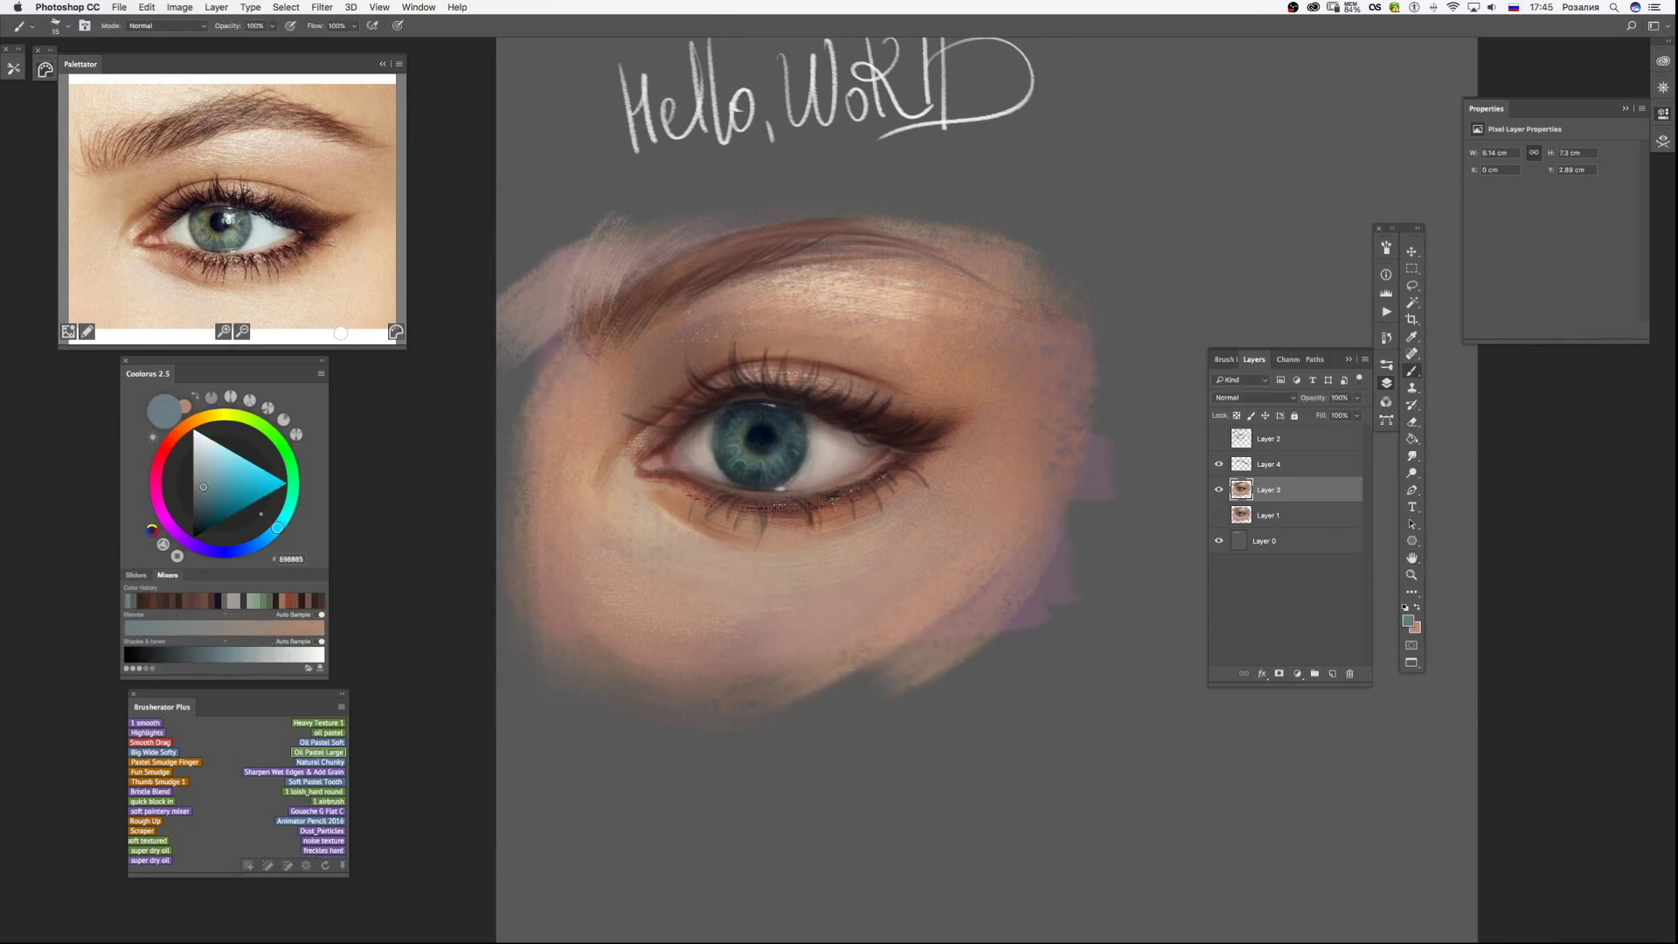
key("ctrl+shift+alt+n")
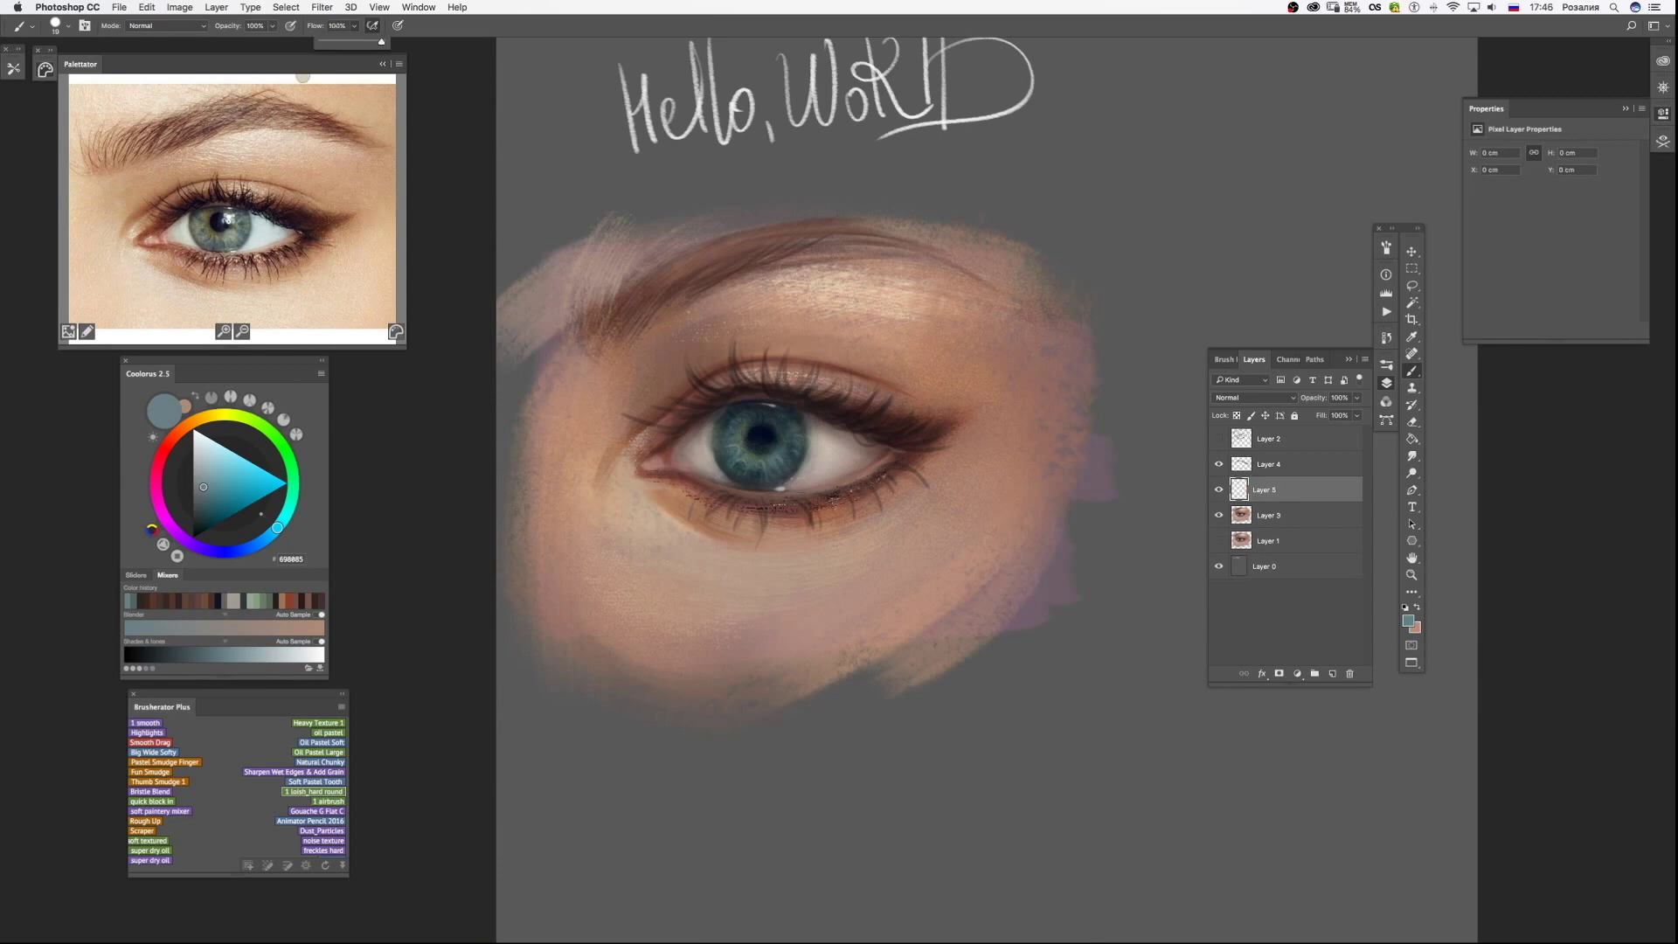
Lasso around the eye and copy it onto its own Layer 3 copy.
key("l")
left_click(1267, 515)
key("ctrl+shift+x")
key("Escape")
key("ctrl+j")
Run Filter > Liquify on the copied eye, checking the canvas in the Navigator.
left_click(322, 7)
left_click(335, 113)
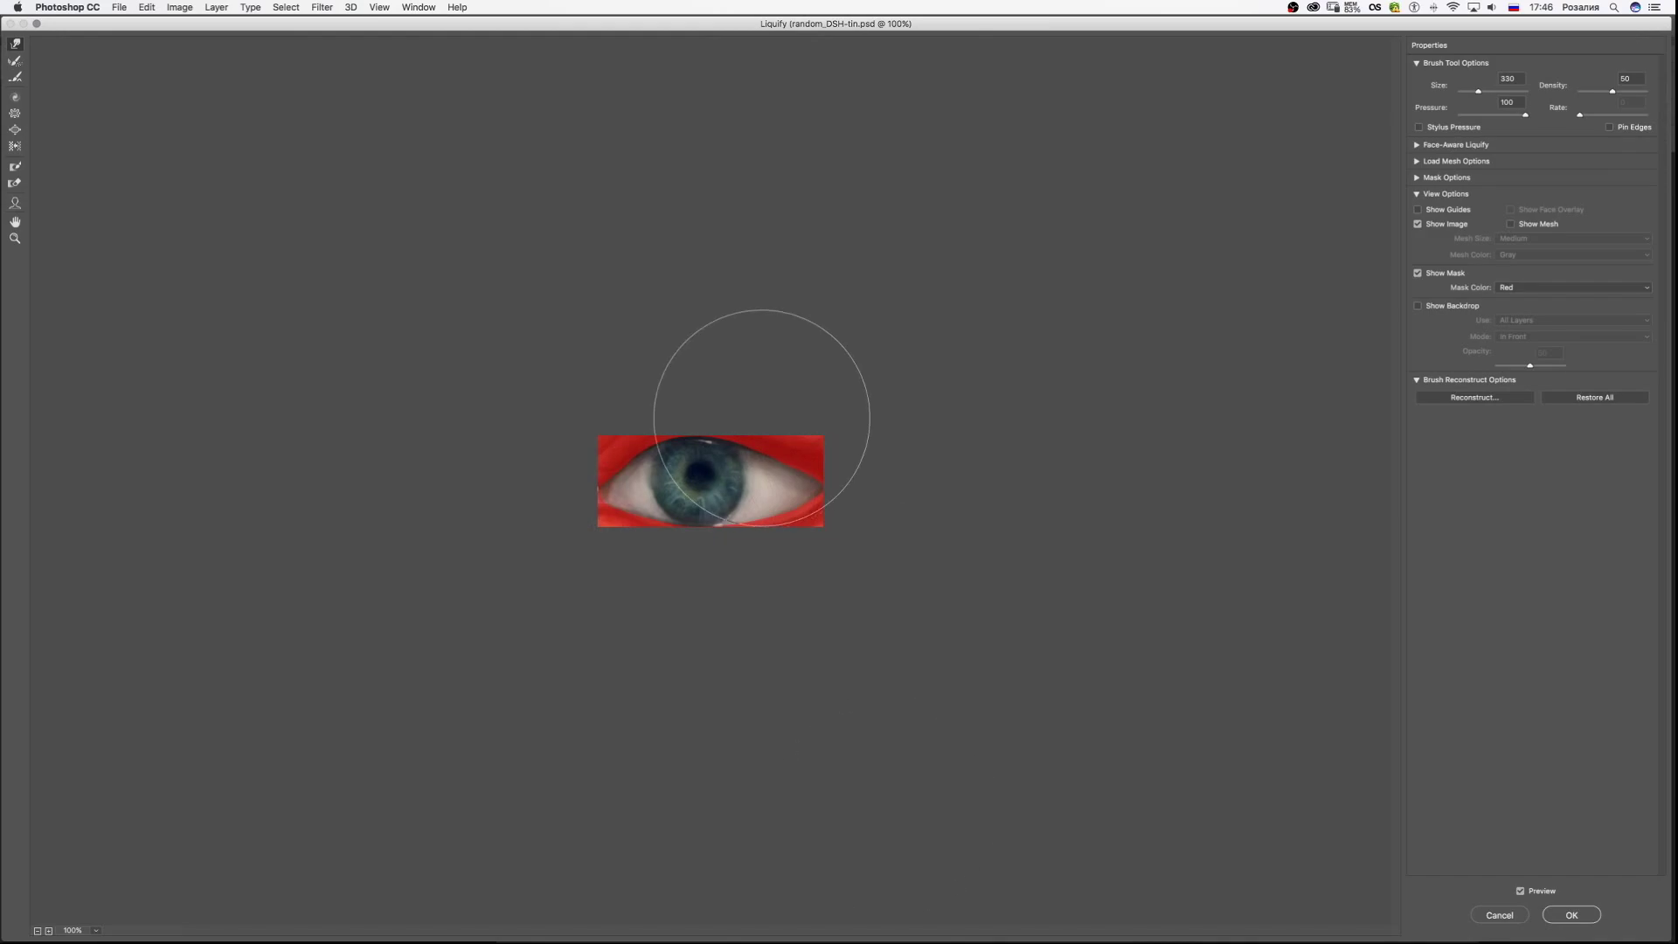
left_click(1573, 914)
left_click(322, 7)
left_click(335, 112)
left_click(1573, 912)
left_click(322, 7)
left_click(334, 113)
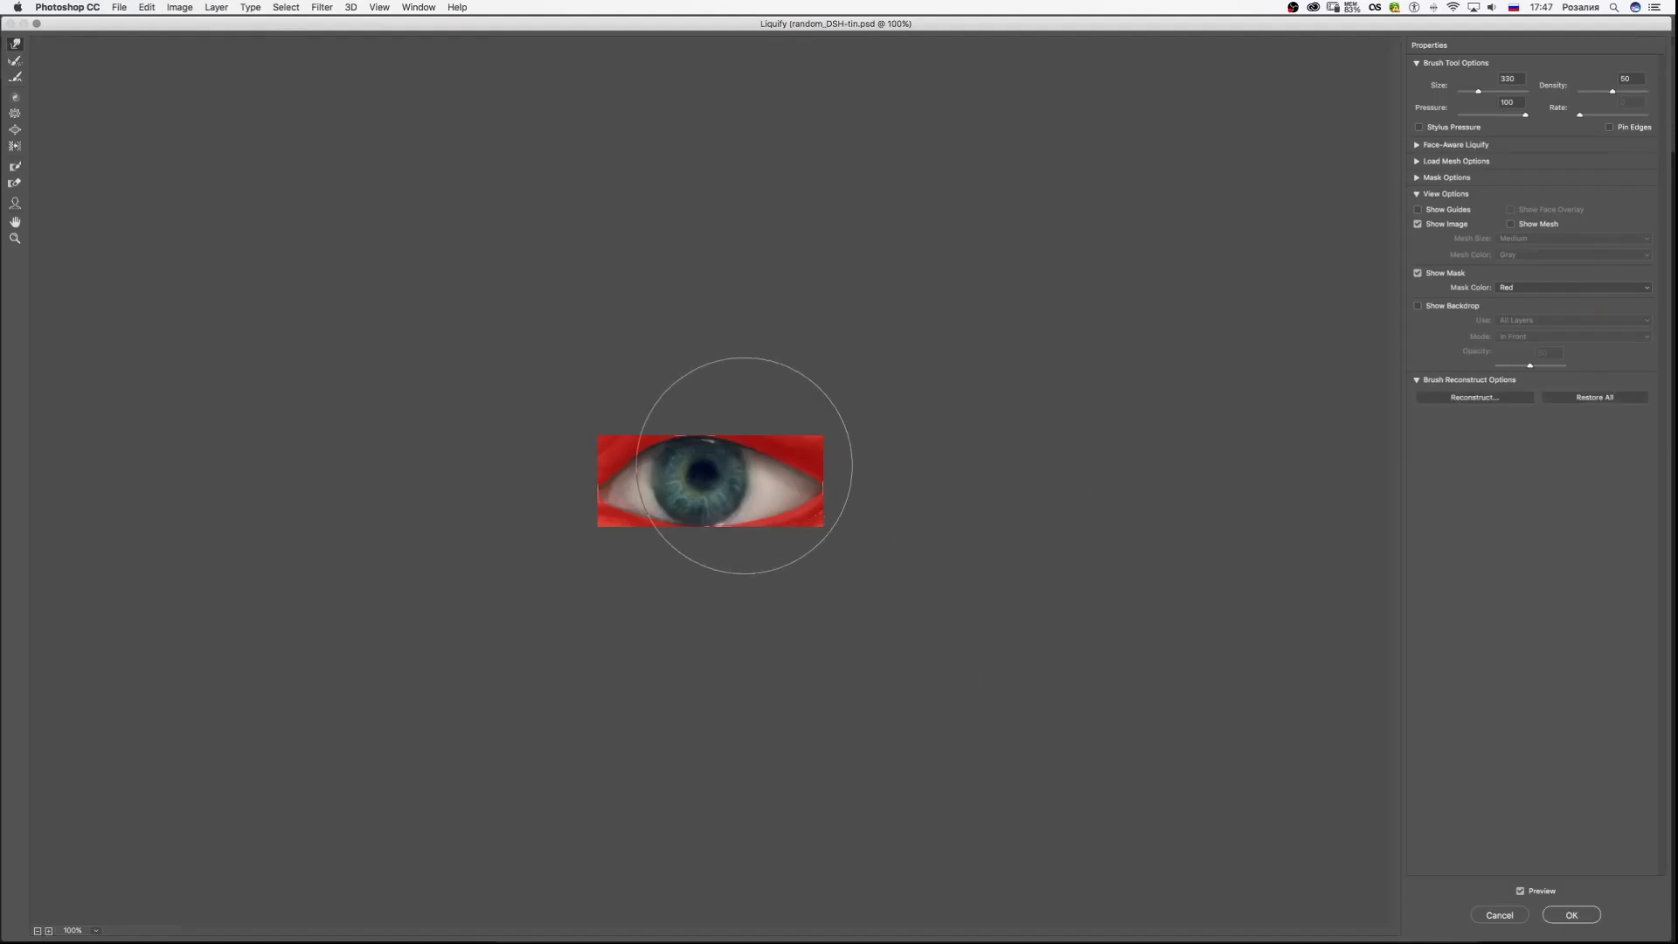
key("Return")
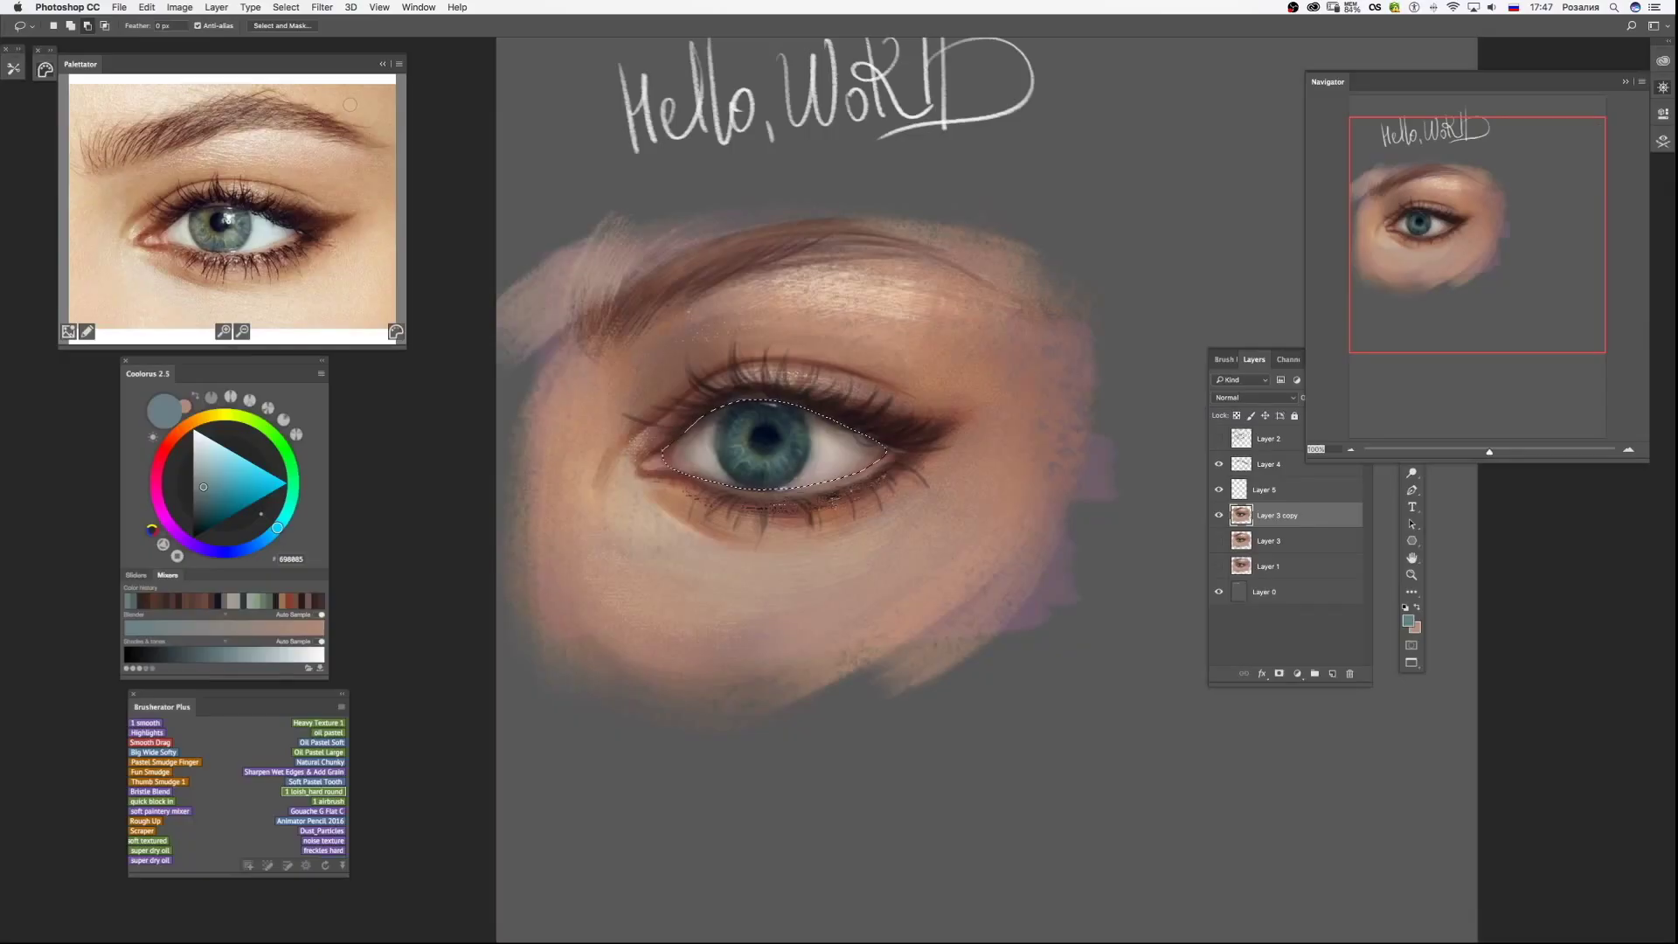
Nudge the upper and lower eyelid edges with Liquify and apply the changes.
key("ctrl+shift+x")
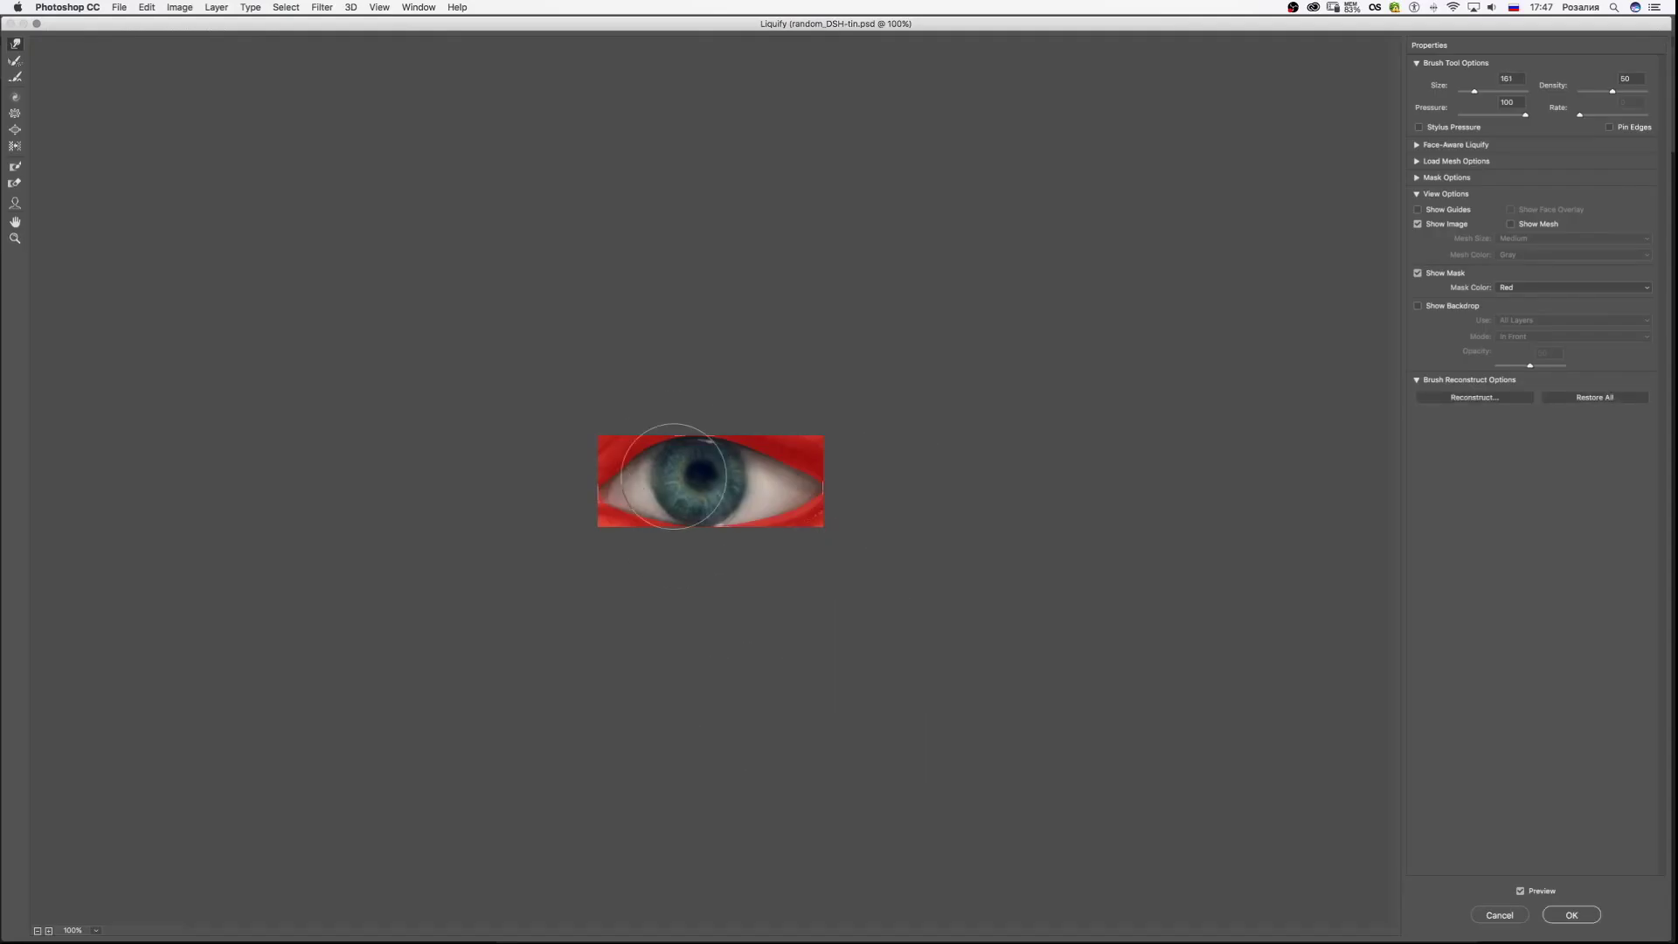
key("Return")
key("ctrl+shift+x")
key("Return")
left_click(321, 7)
left_click(334, 113)
left_click_drag(665, 524, 674, 555)
key("Return")
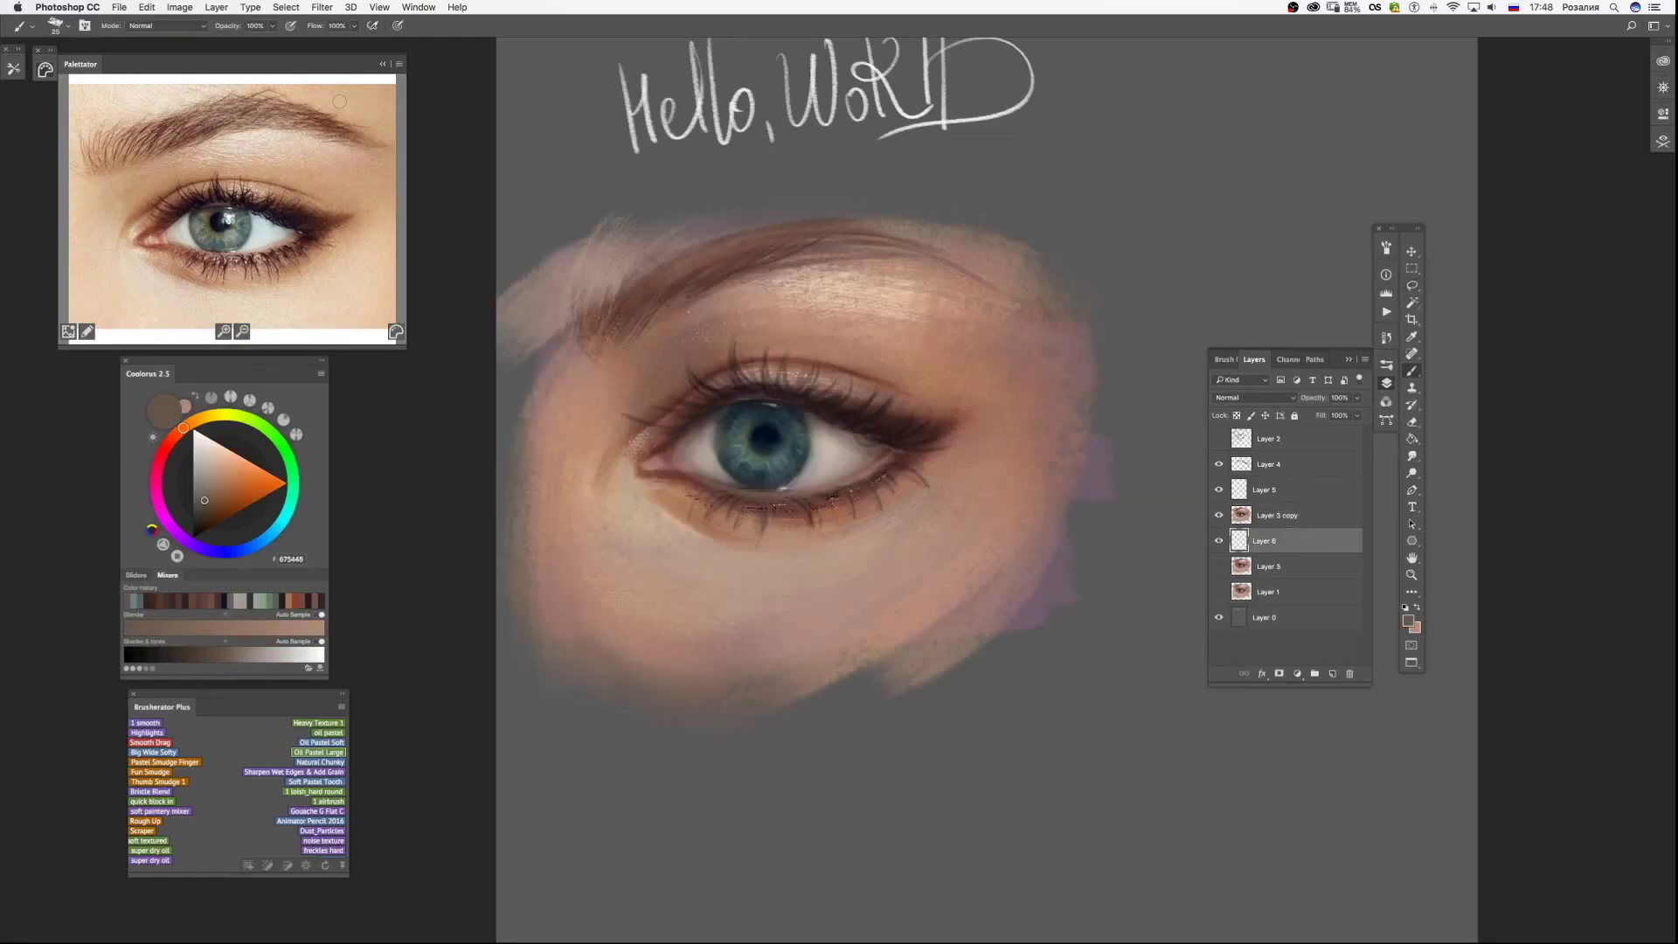
Delete the empty Layer 6 and go back to the brush.
key("Delete")
key("r")
key("b")
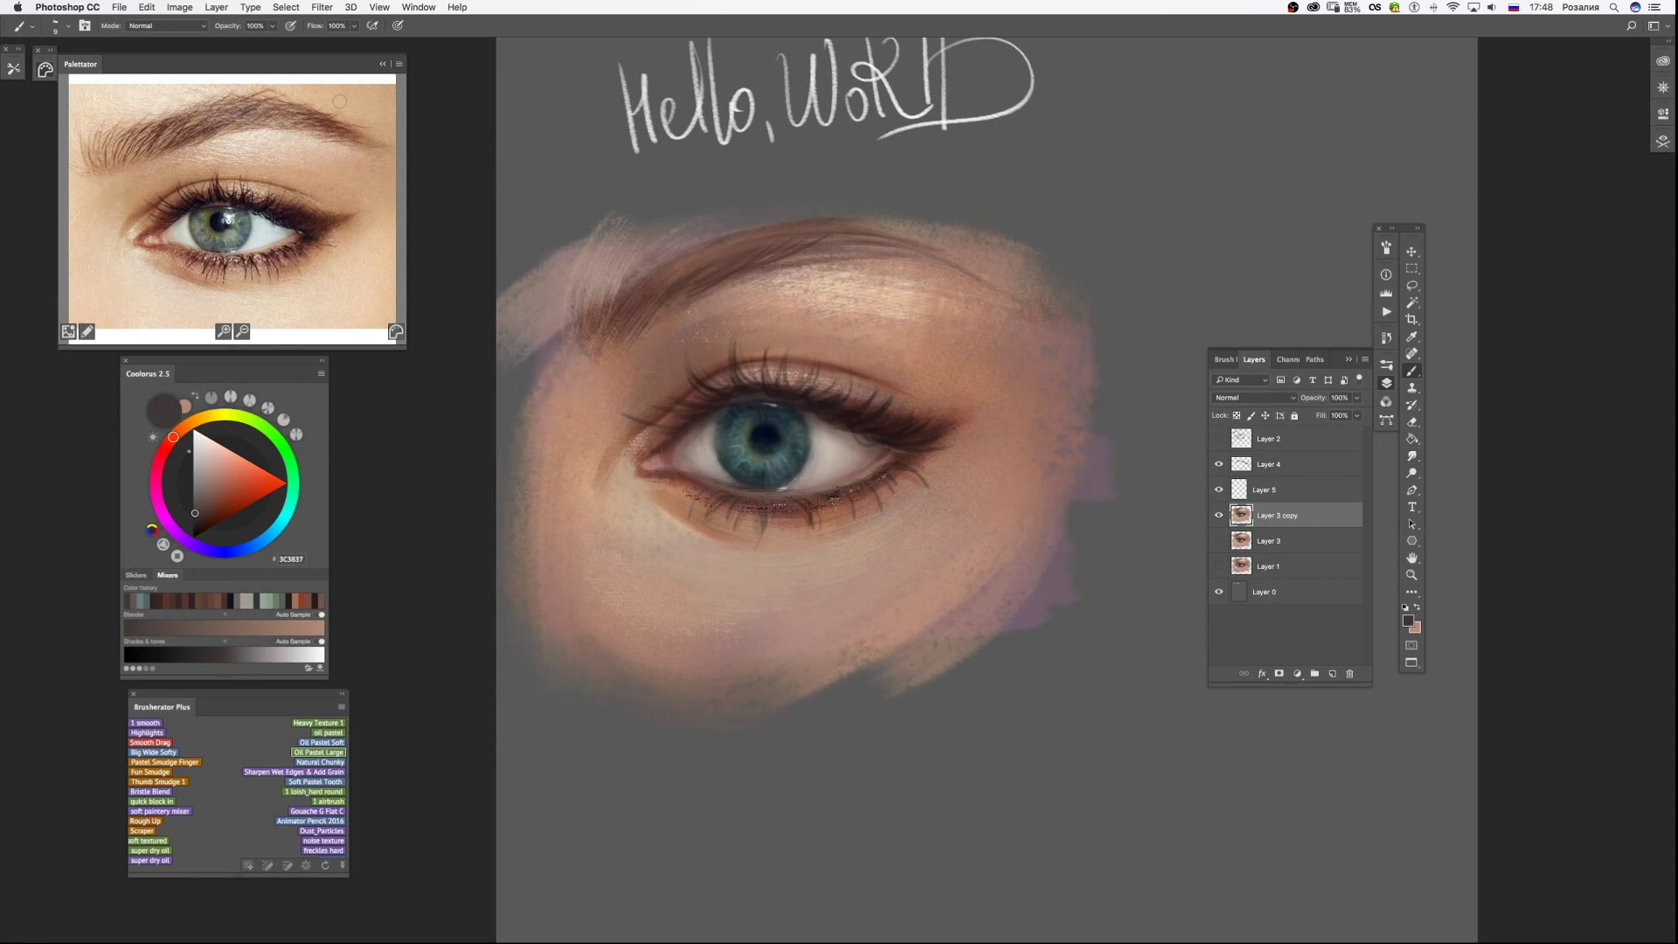
Paint light textured skin strokes below the eye and near the inner corner.
left_click(764, 432, "alt")
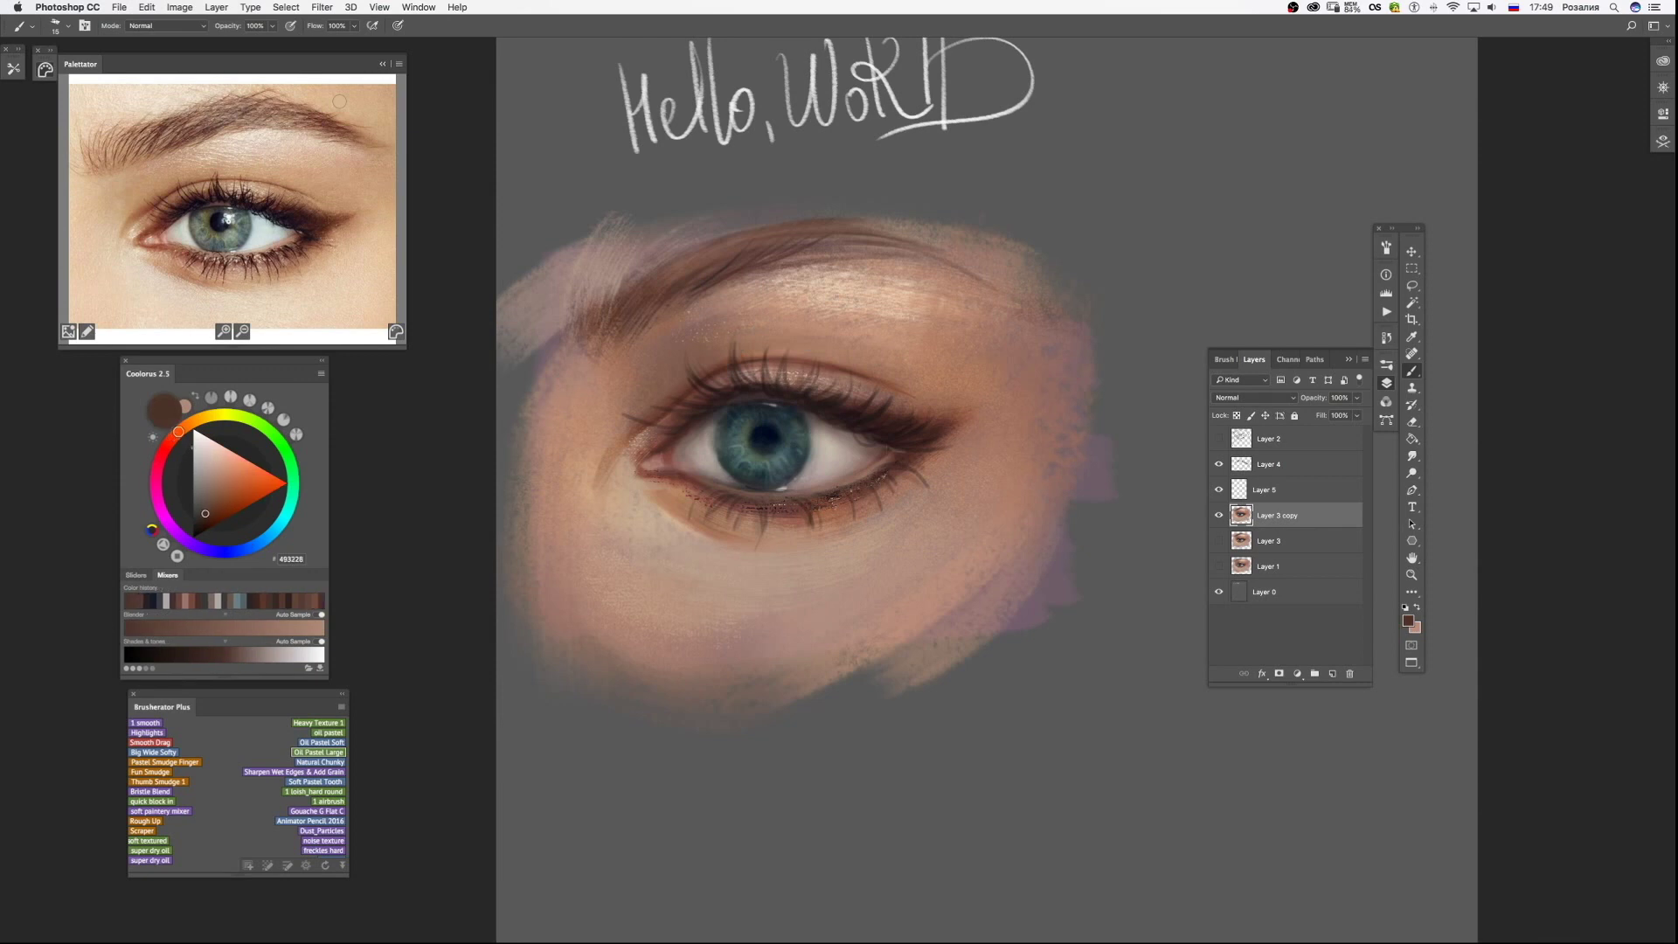
left_click(926, 433, "alt")
left_click(874, 629, "alt")
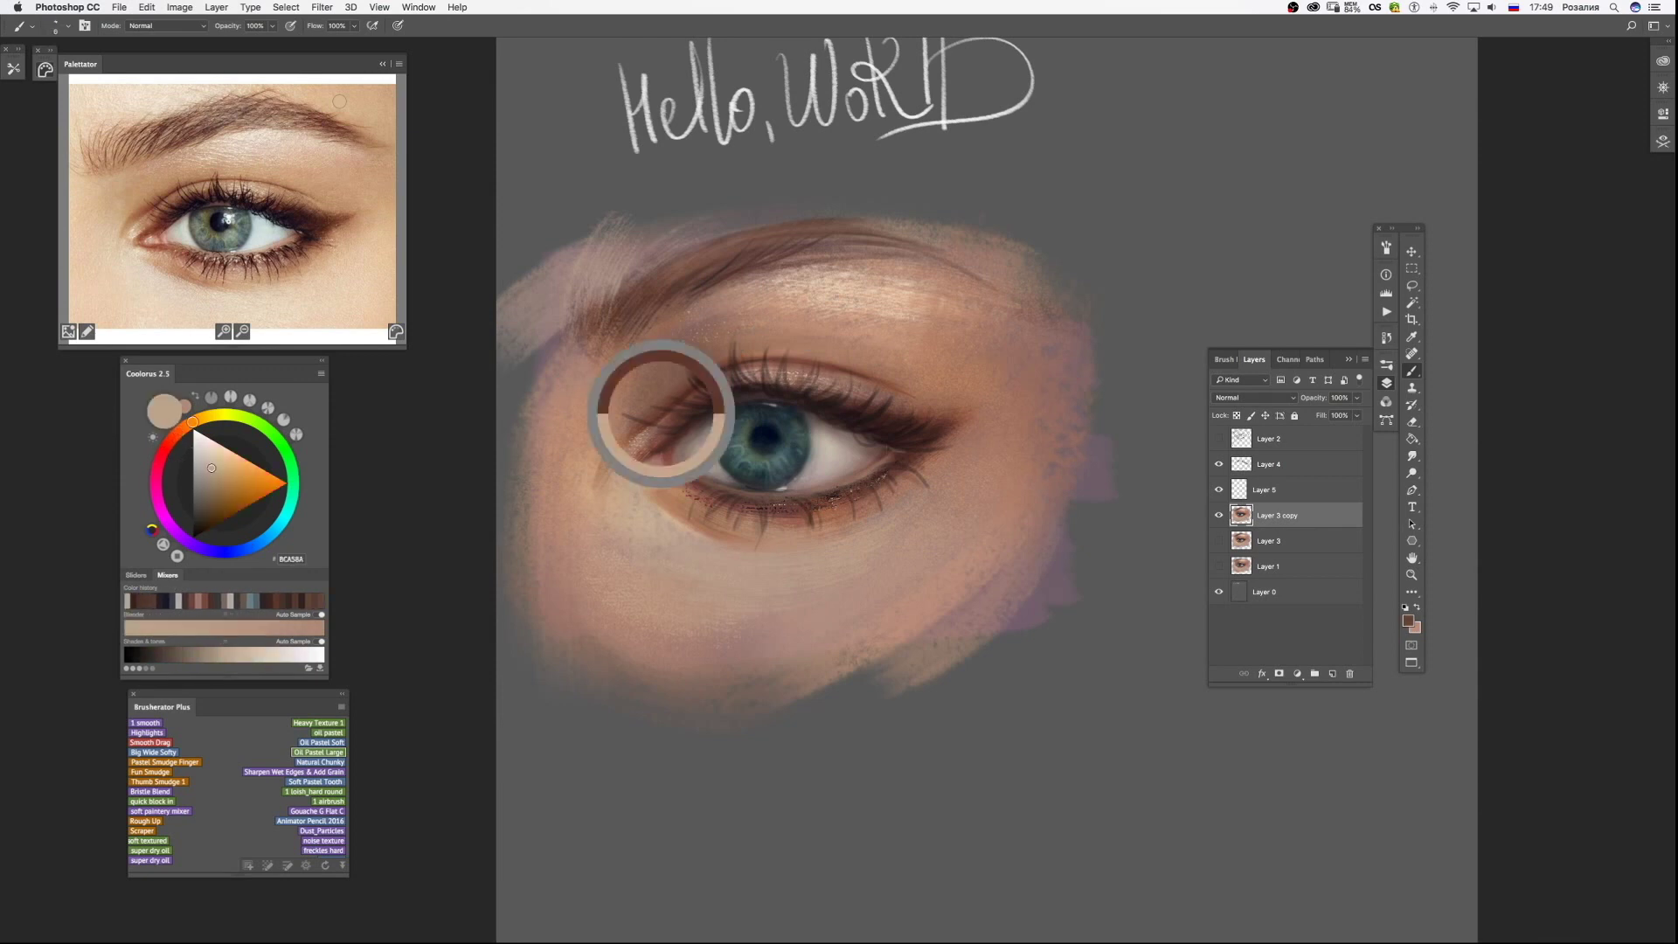
left_click(826, 520)
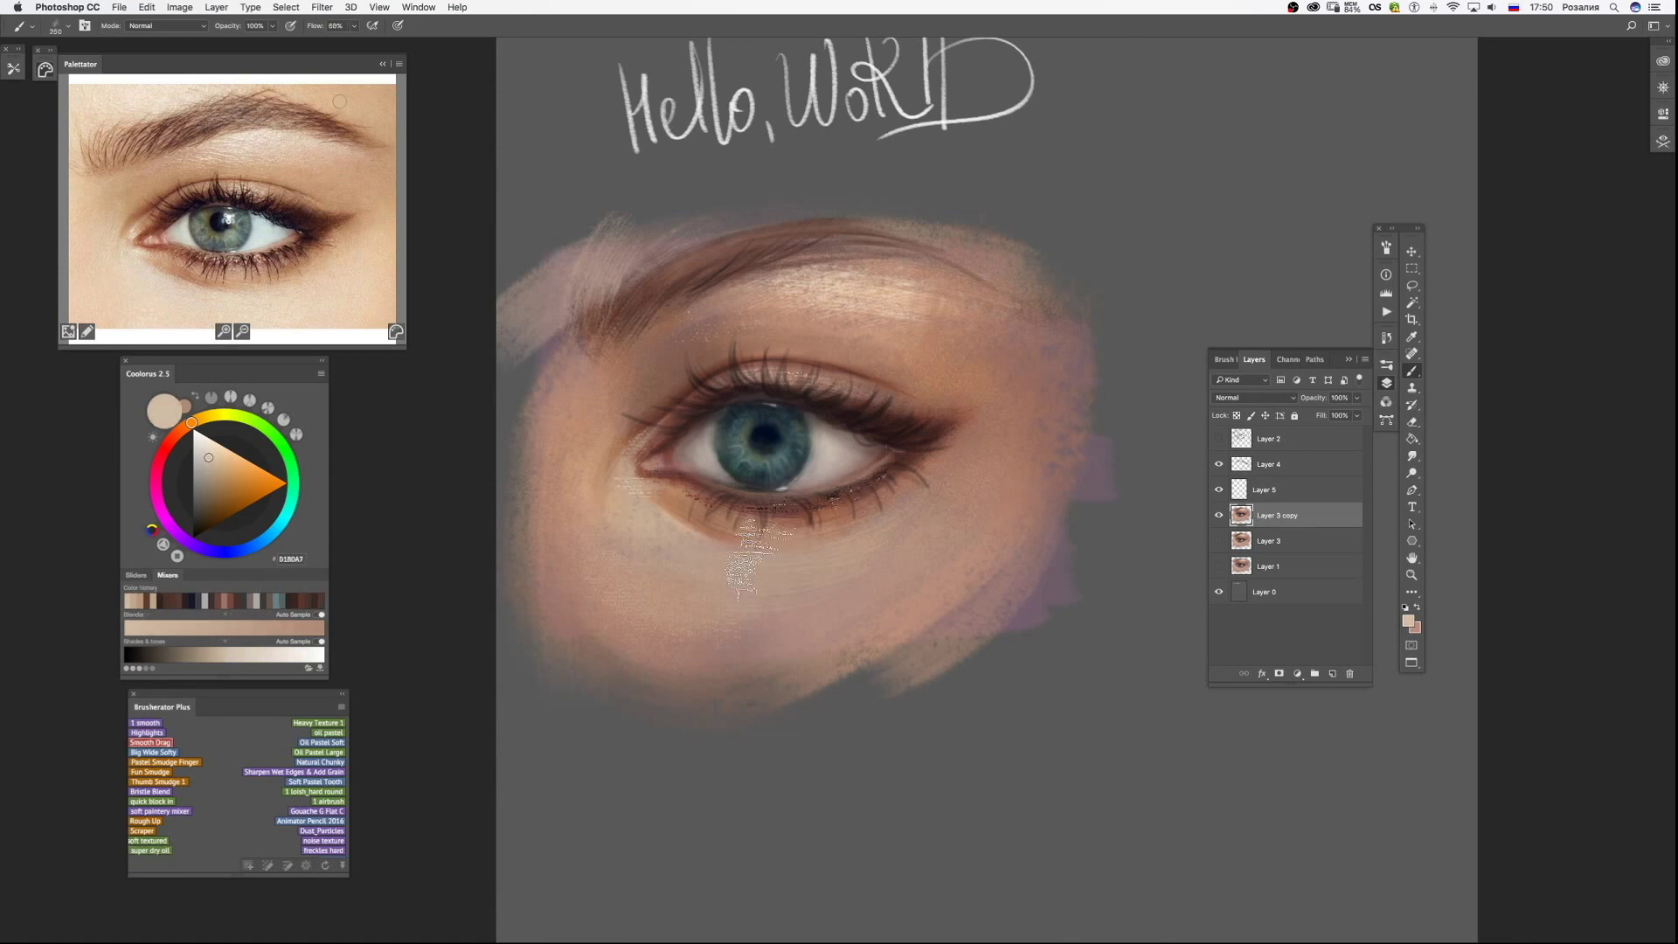
left_click(1012, 656, "alt")
left_click(961, 380, "alt")
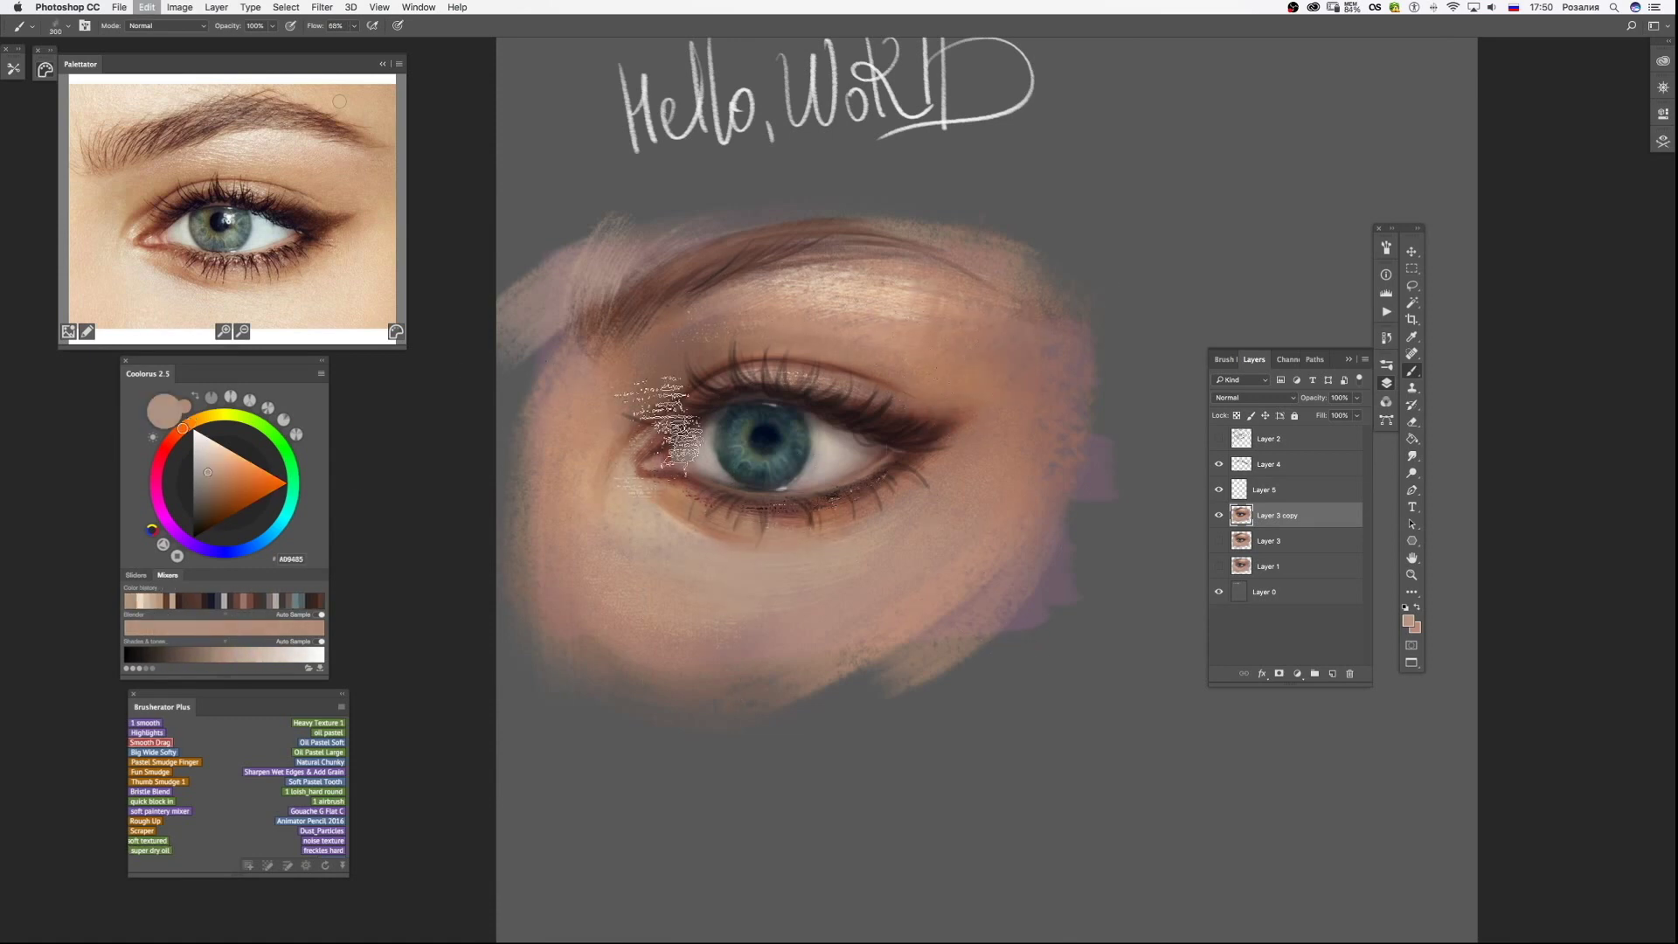
Paint brown Oil Pastel Large strokes and fade them to 10% Screen.
left_click(319, 752)
left_click(689, 520, "alt")
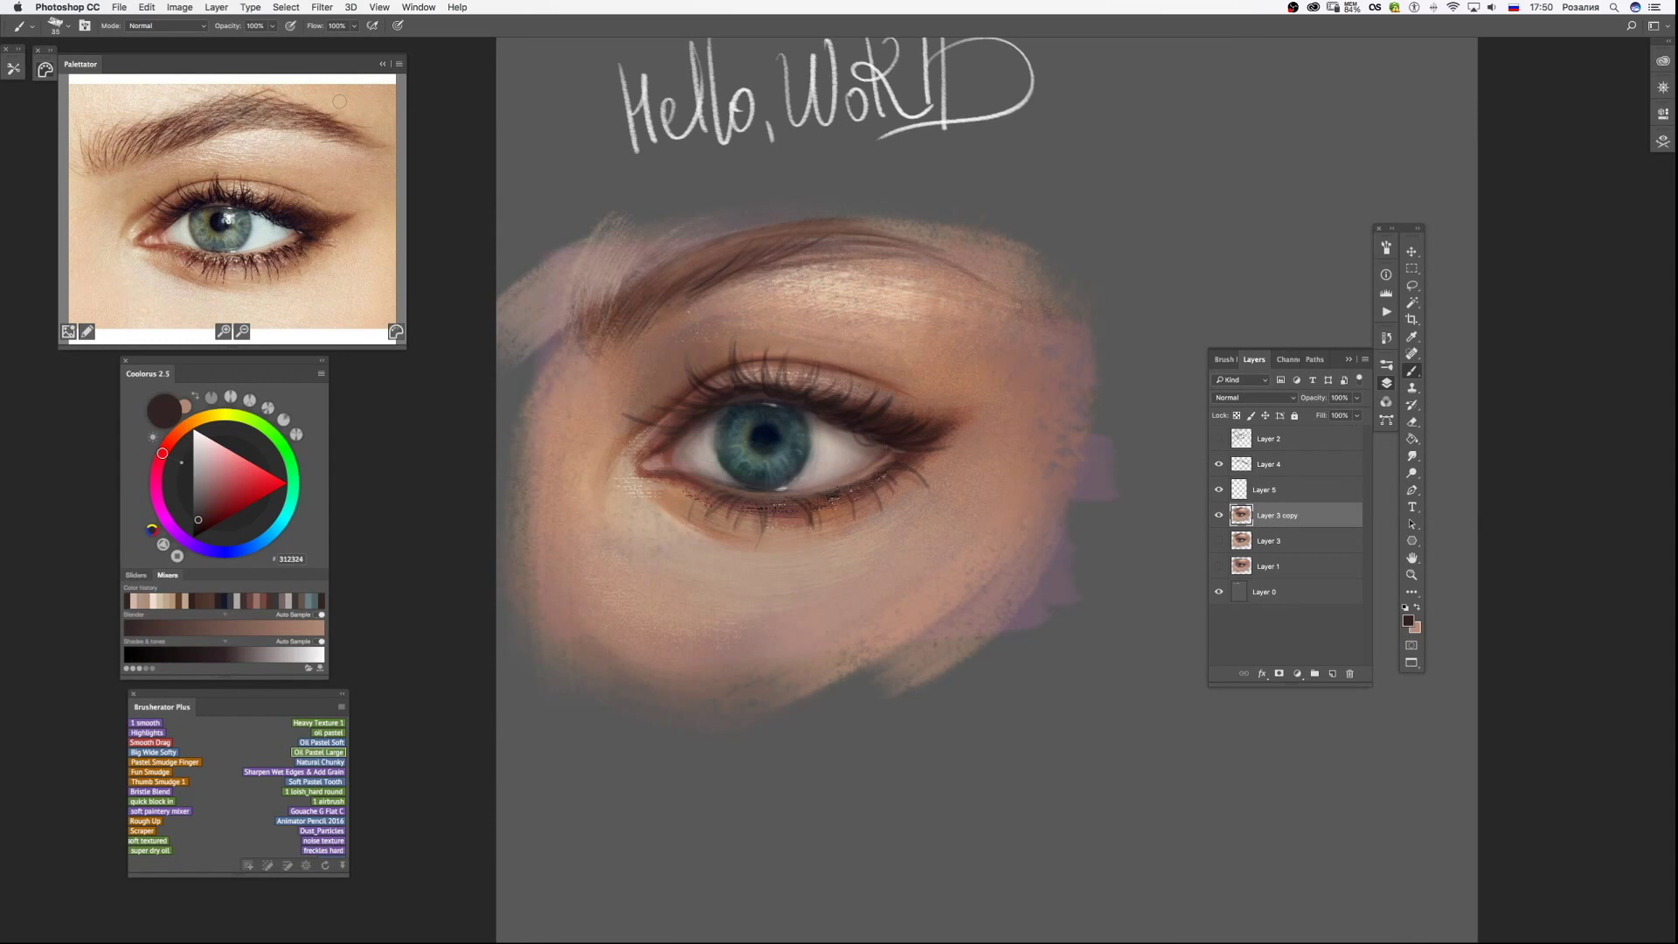
left_click(682, 368, "alt")
key("super+shift+f")
left_click(901, 680)
left_click(874, 756)
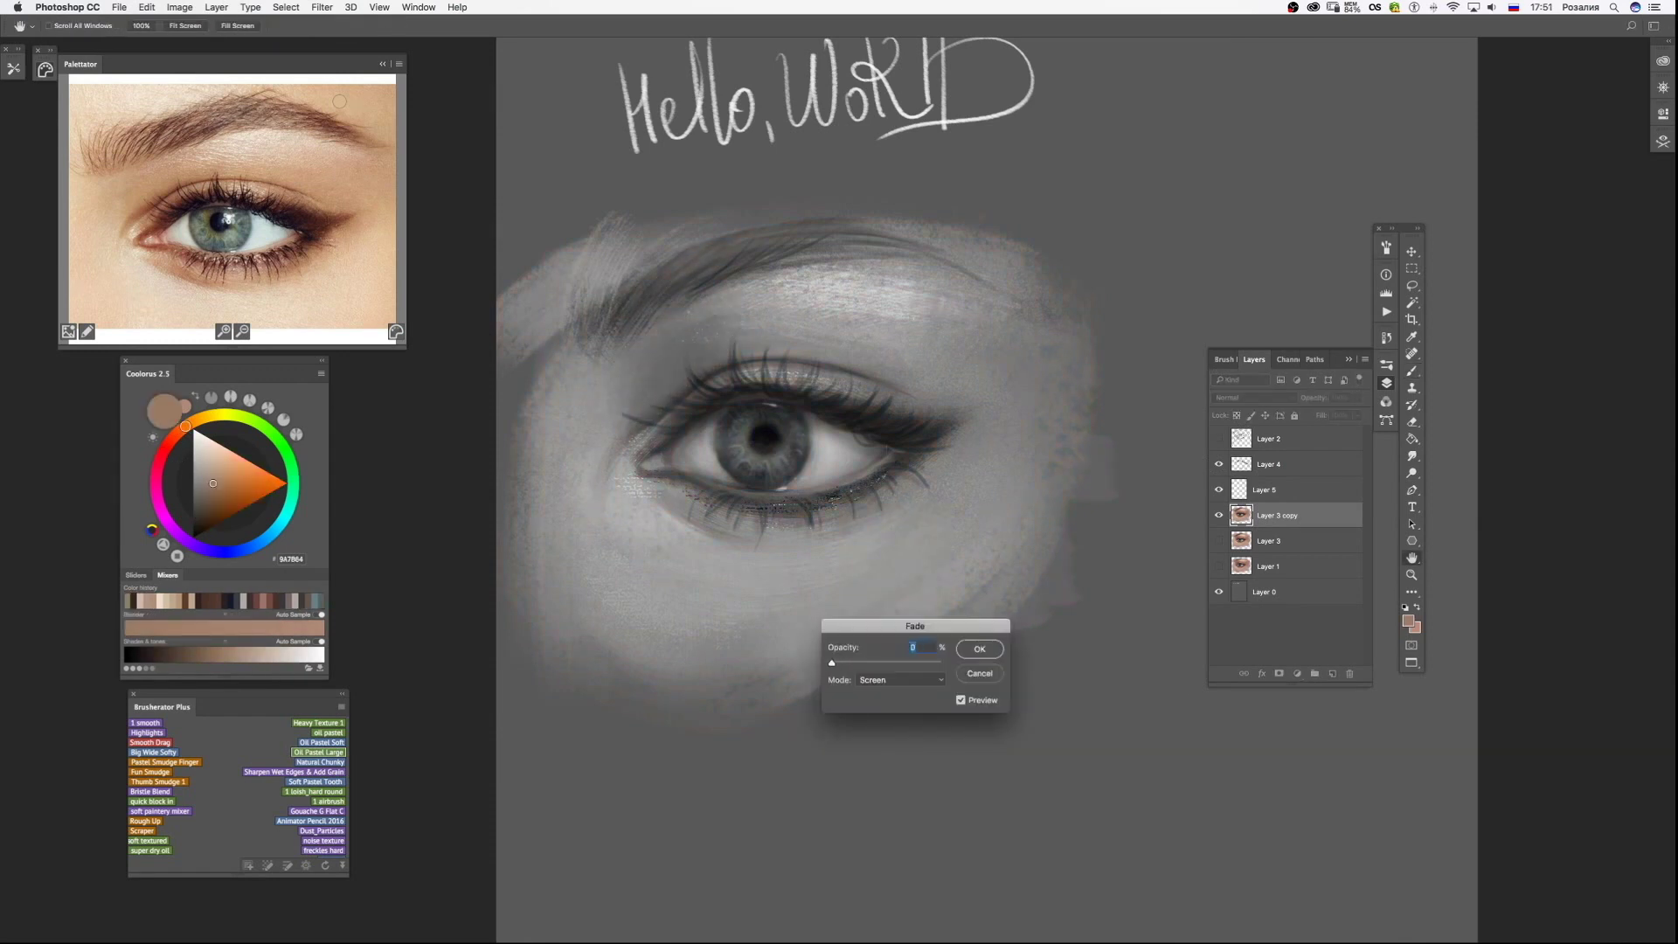
key("Return")
Add warm brown strokes at the inner eye corner and fade them.
left_click(731, 308, "alt")
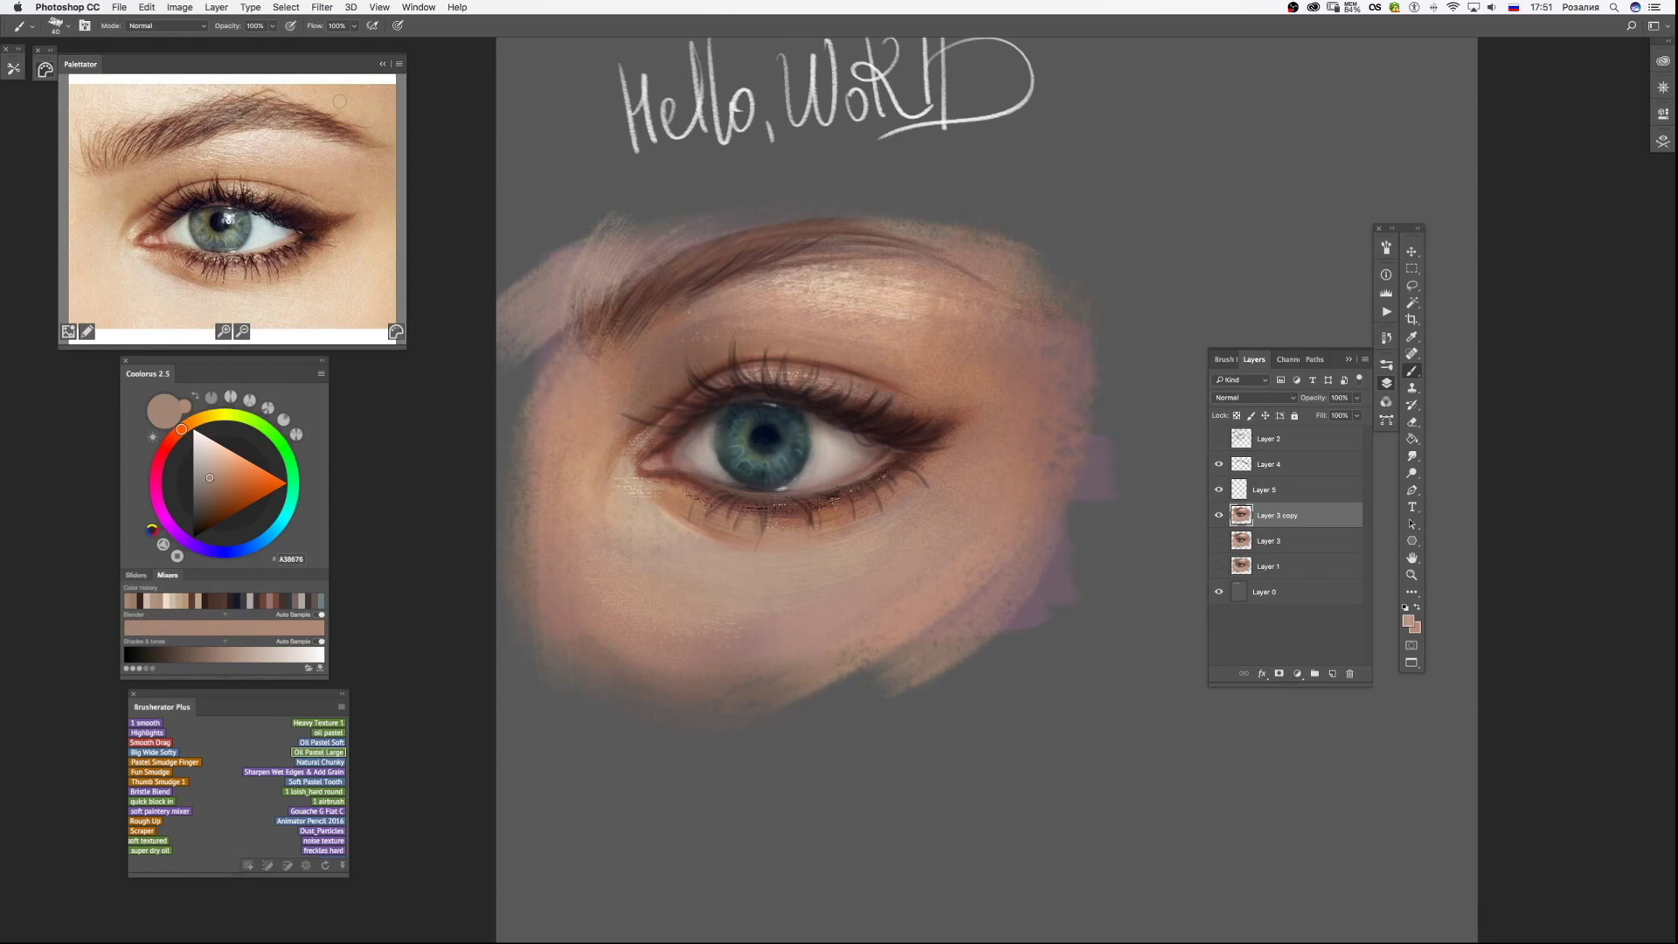
left_click(669, 503, "alt")
key("super+shift+f")
key("Return")
left_click(766, 435, "alt")
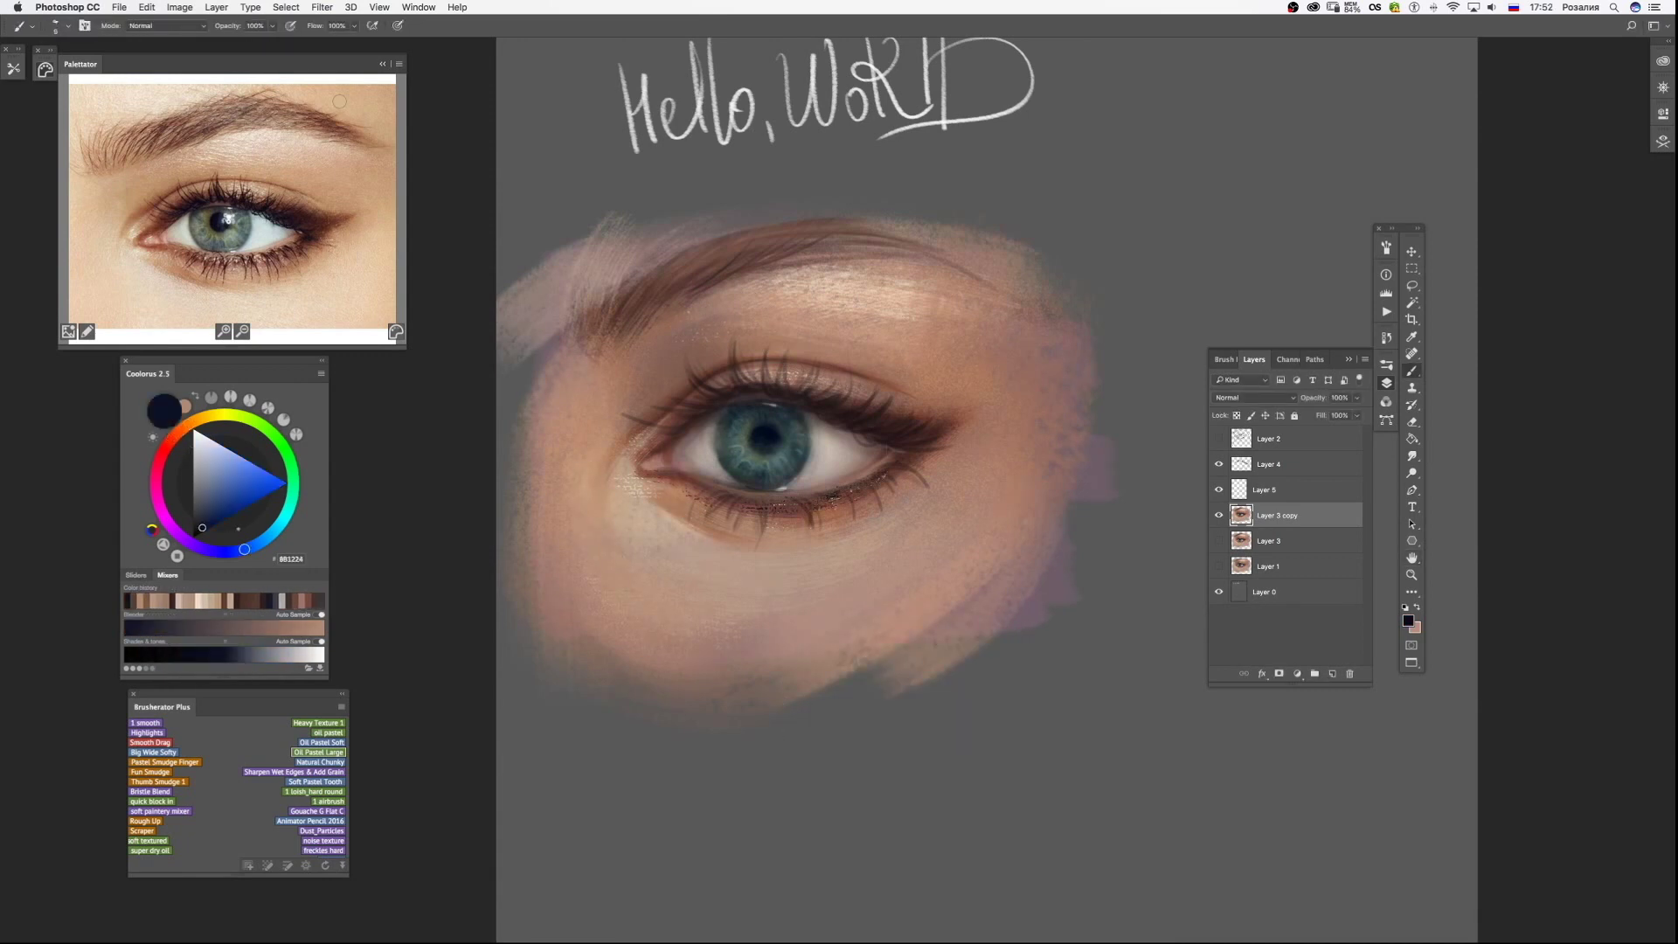
key("super+shift+f")
key("Escape")
left_click(711, 420, "alt")
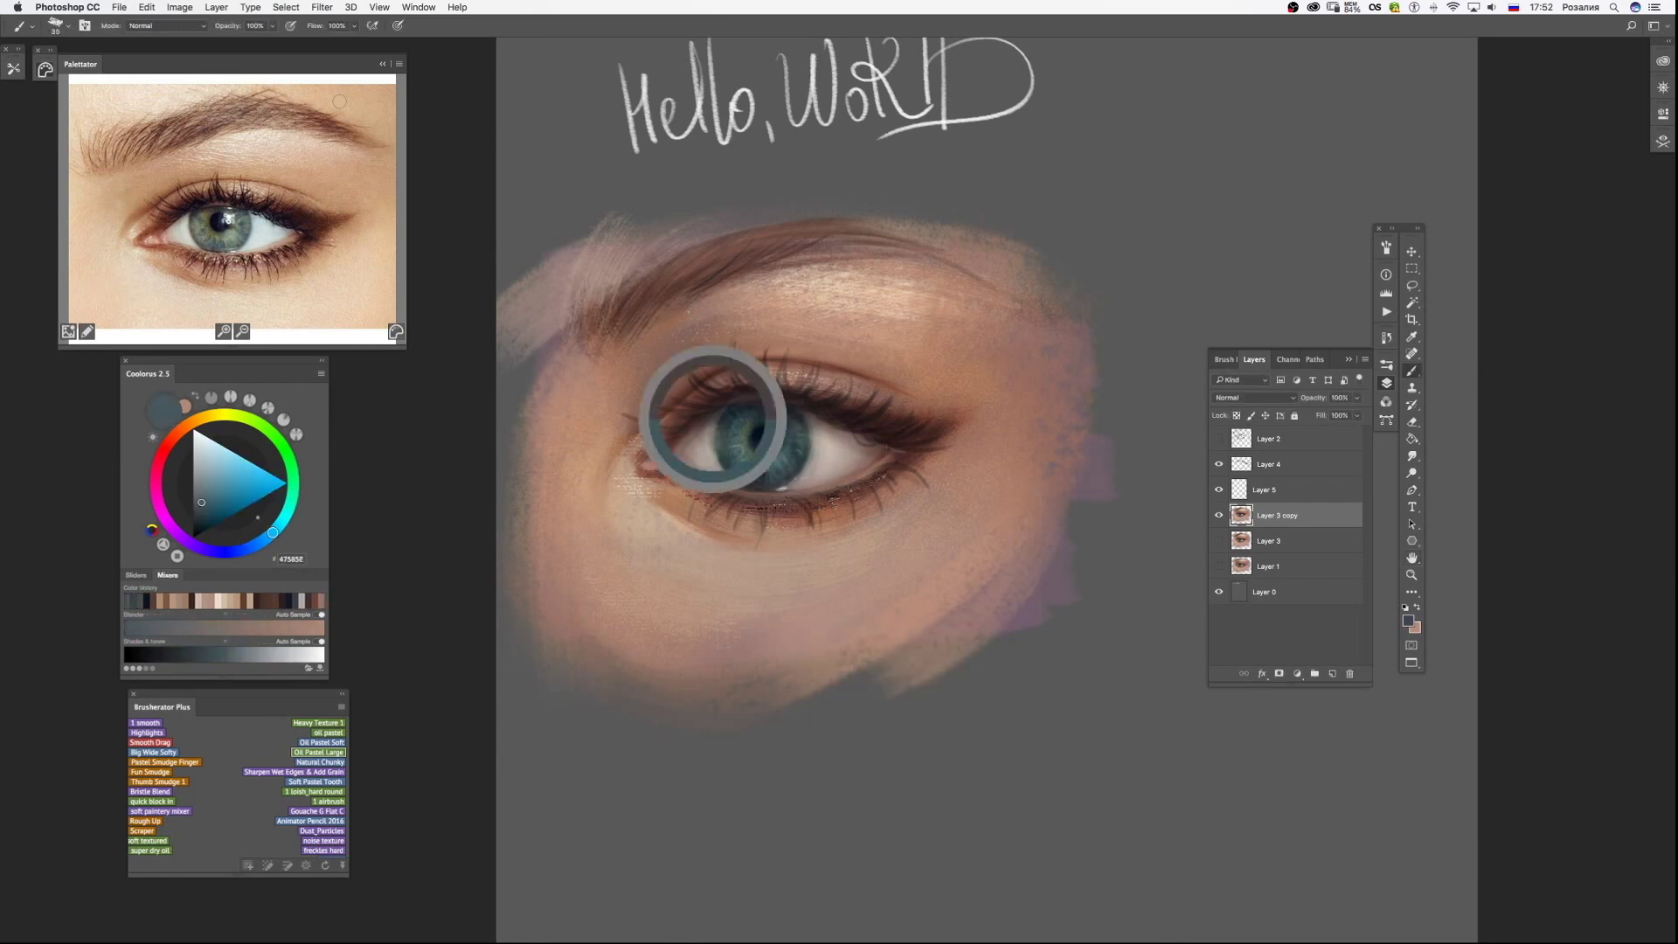
key("super+shift+f")
key("Return")
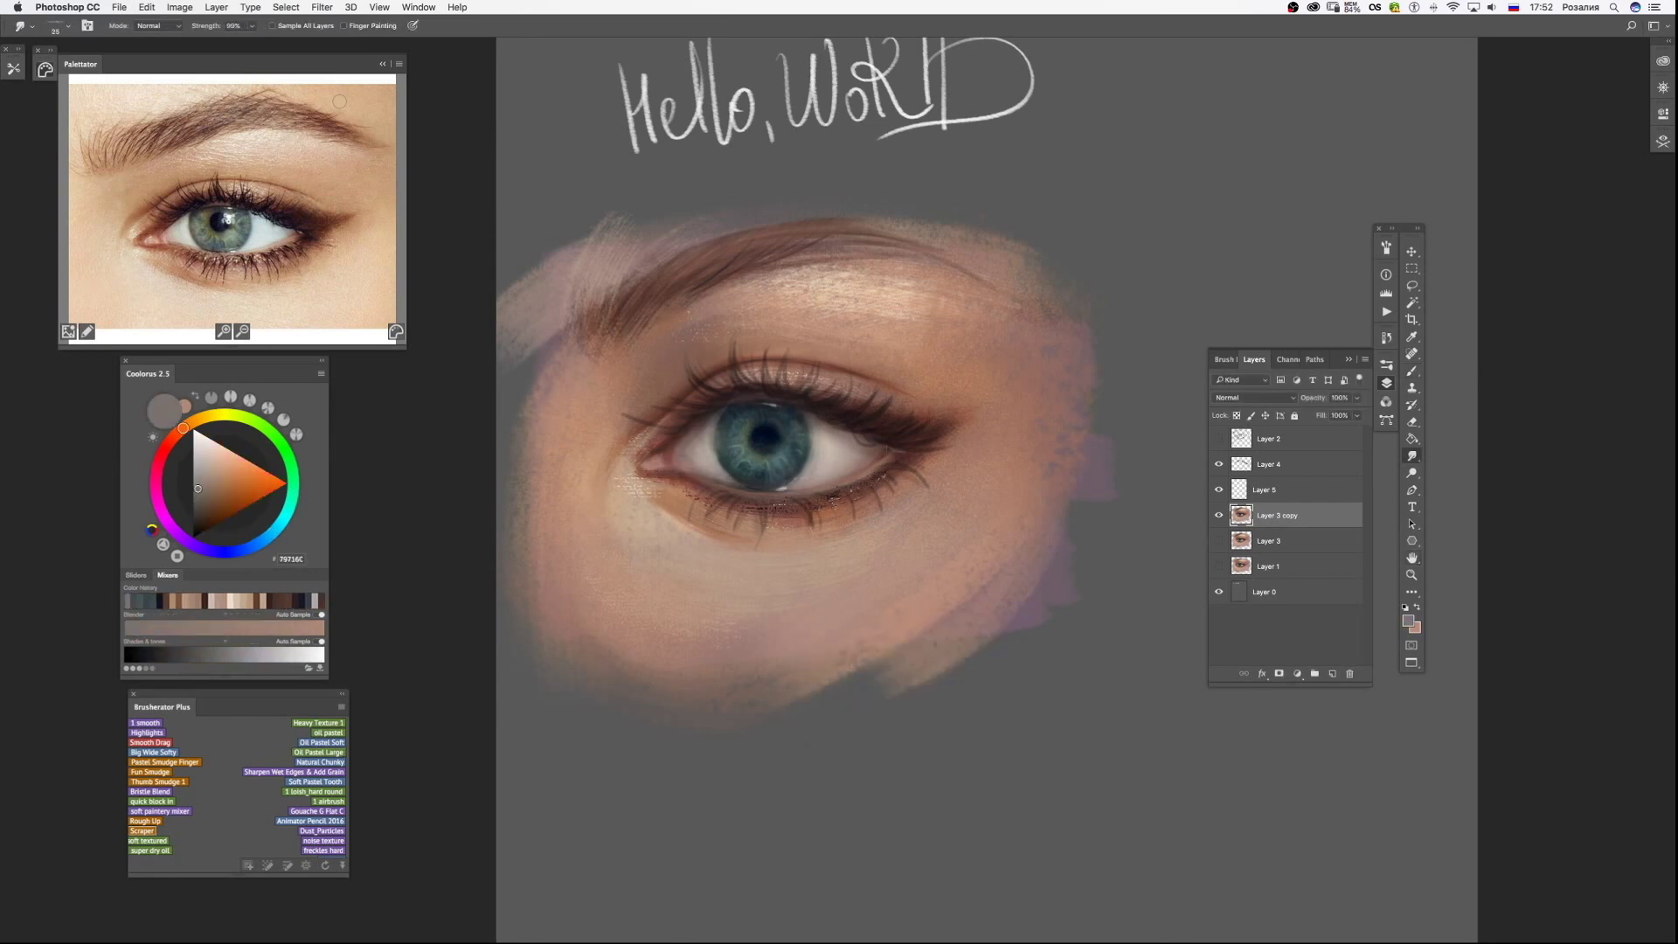
Define and darken the eyebrow's upper edge with dark brown oil pastel strokes.
left_click(327, 733)
left_click(874, 411, "alt")
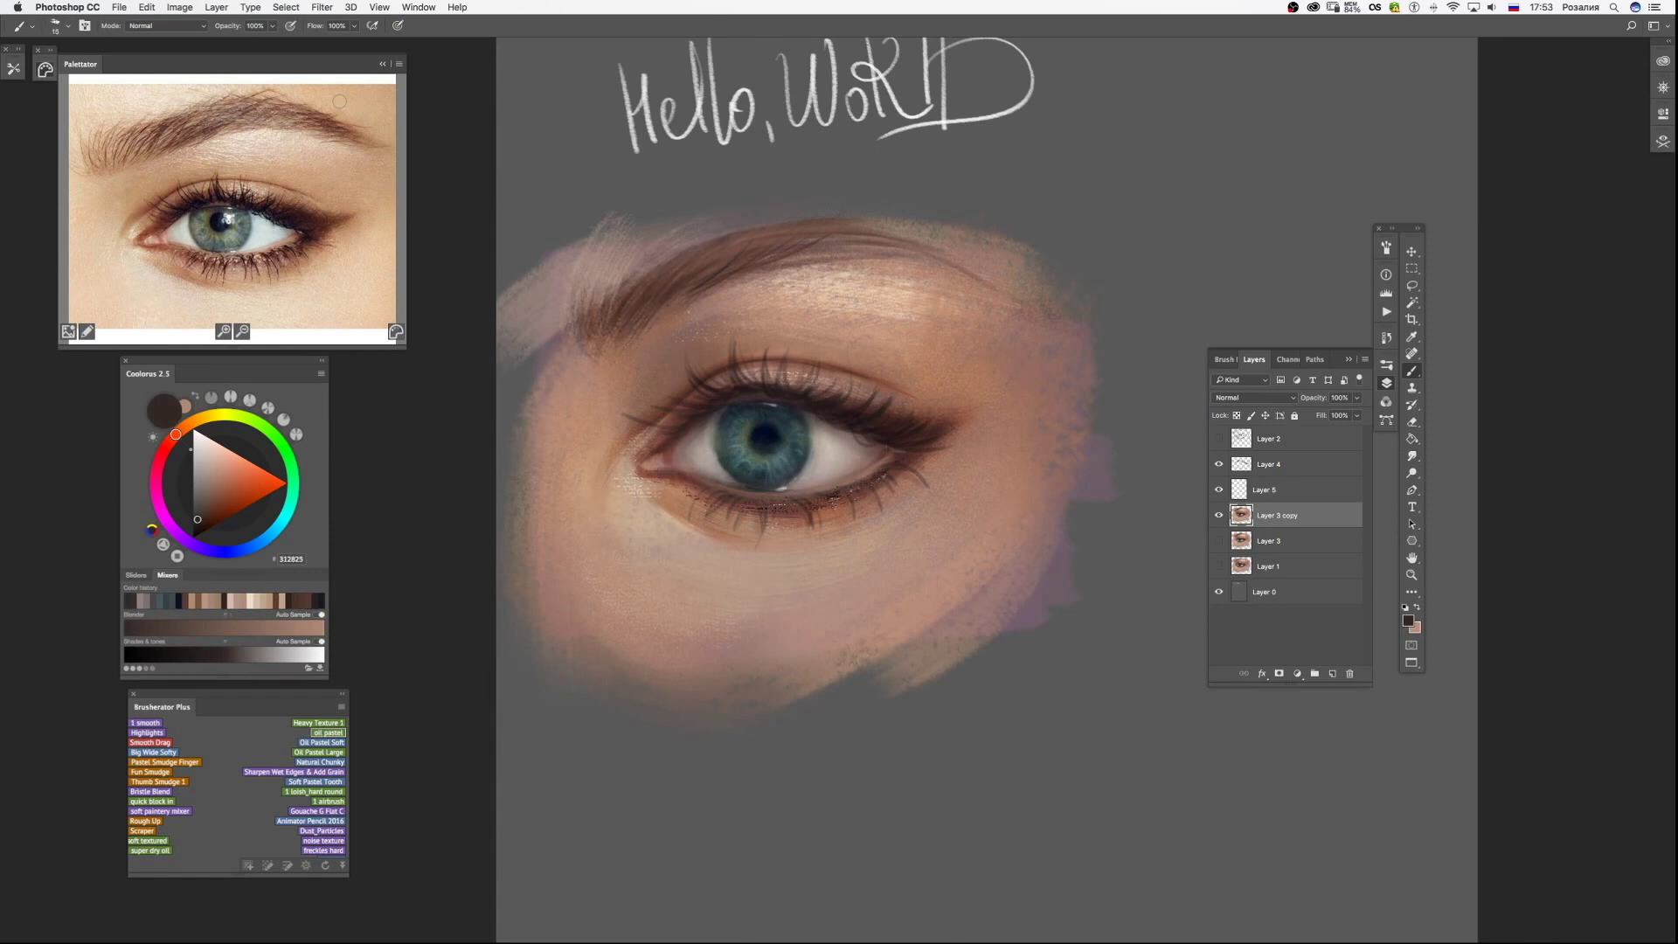
left_click(741, 335, "alt")
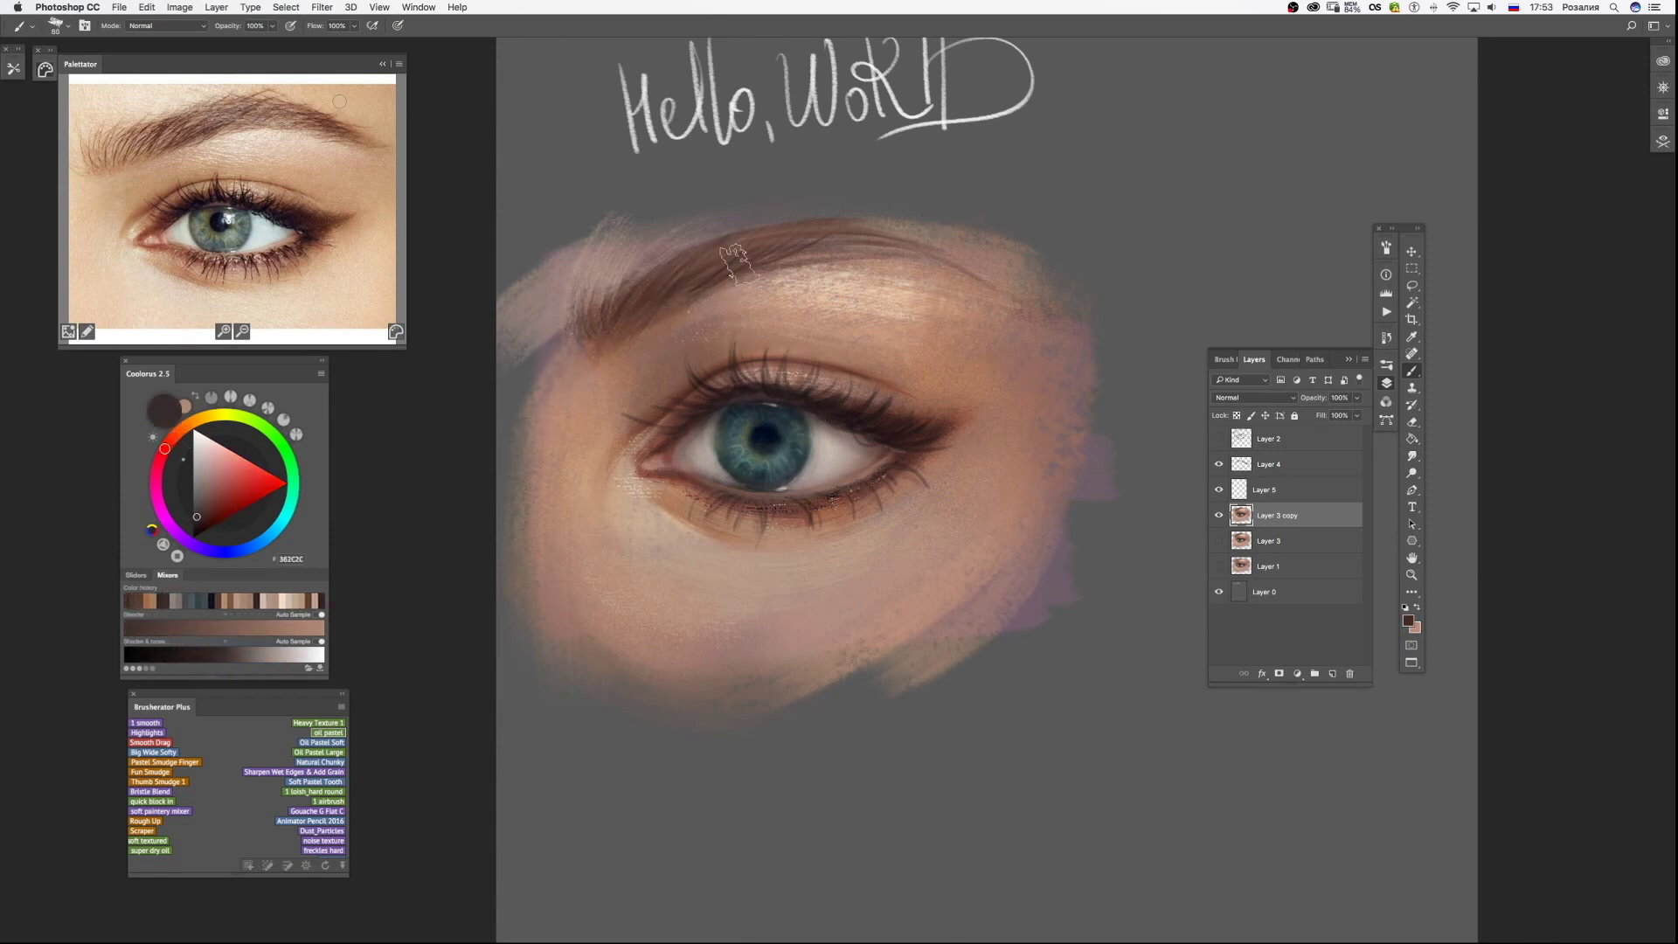
left_click_drag(905, 249, 1005, 297)
left_click_drag(813, 253, 1005, 301)
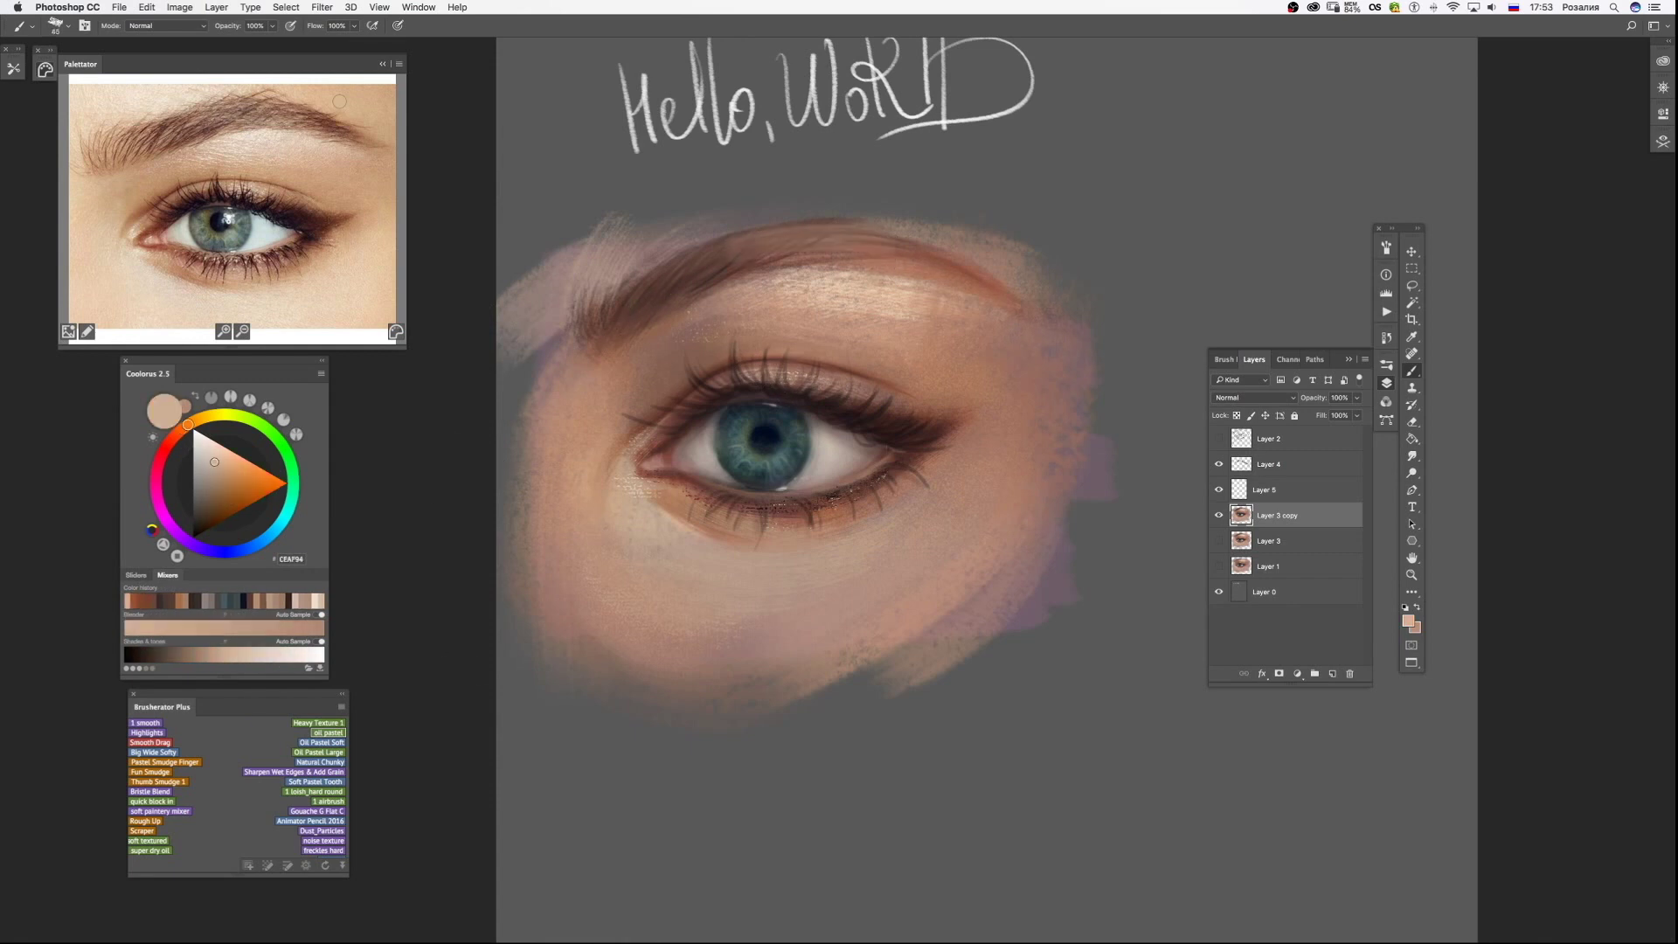
left_click(1032, 560, "alt")
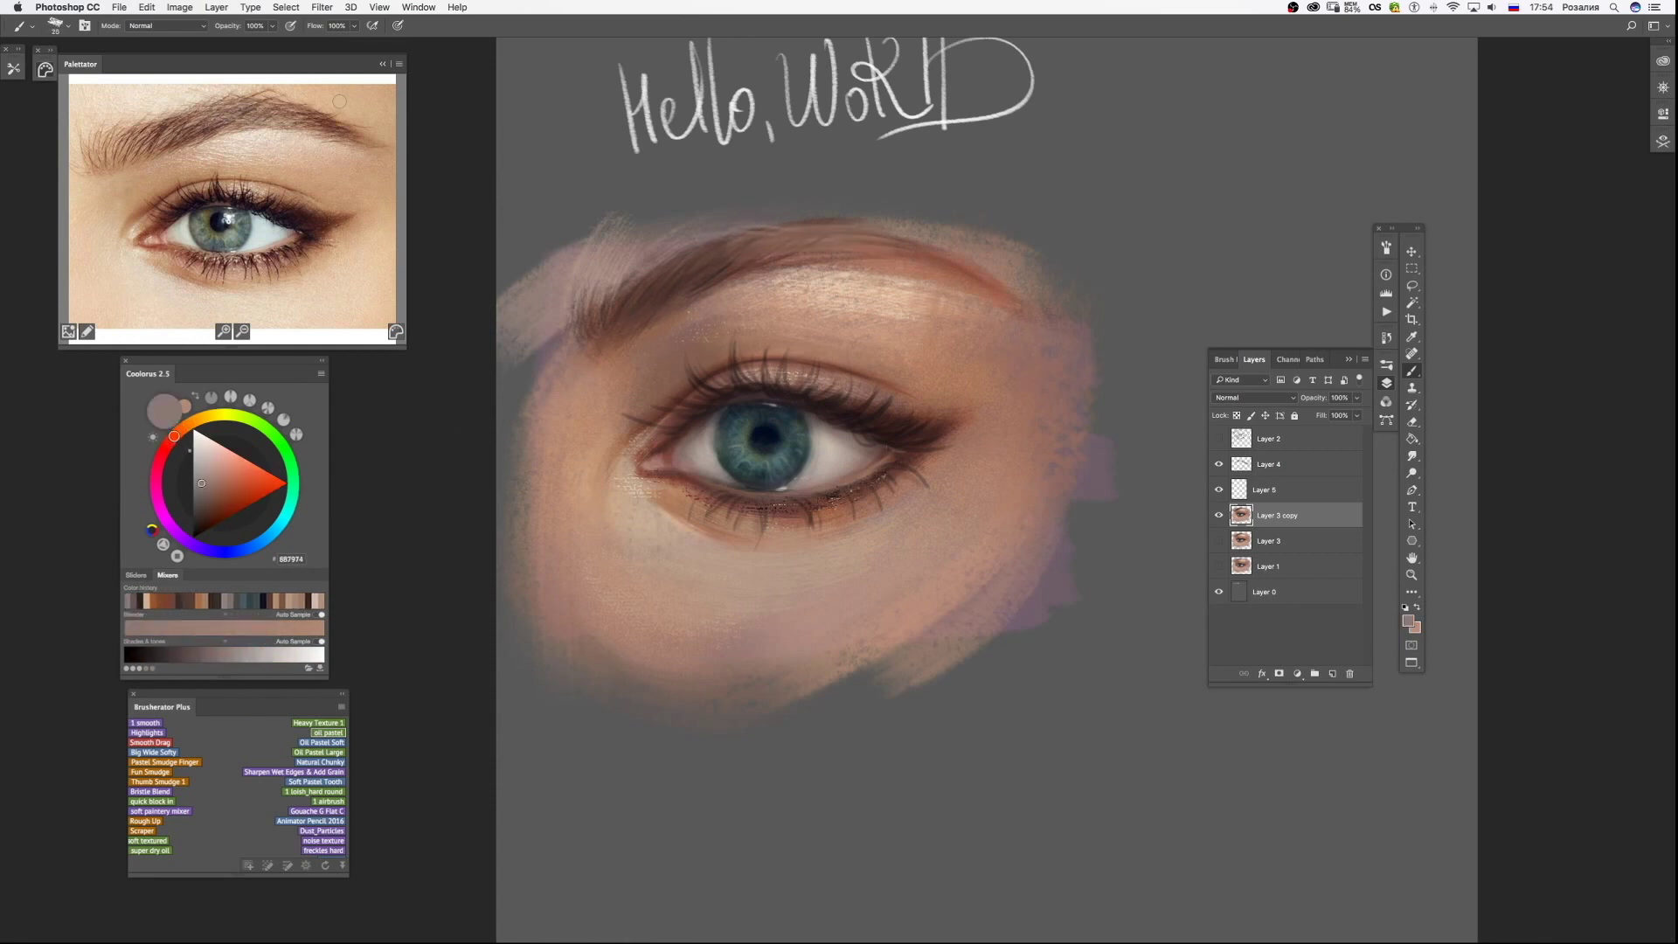
left_click_drag(726, 236, 856, 229)
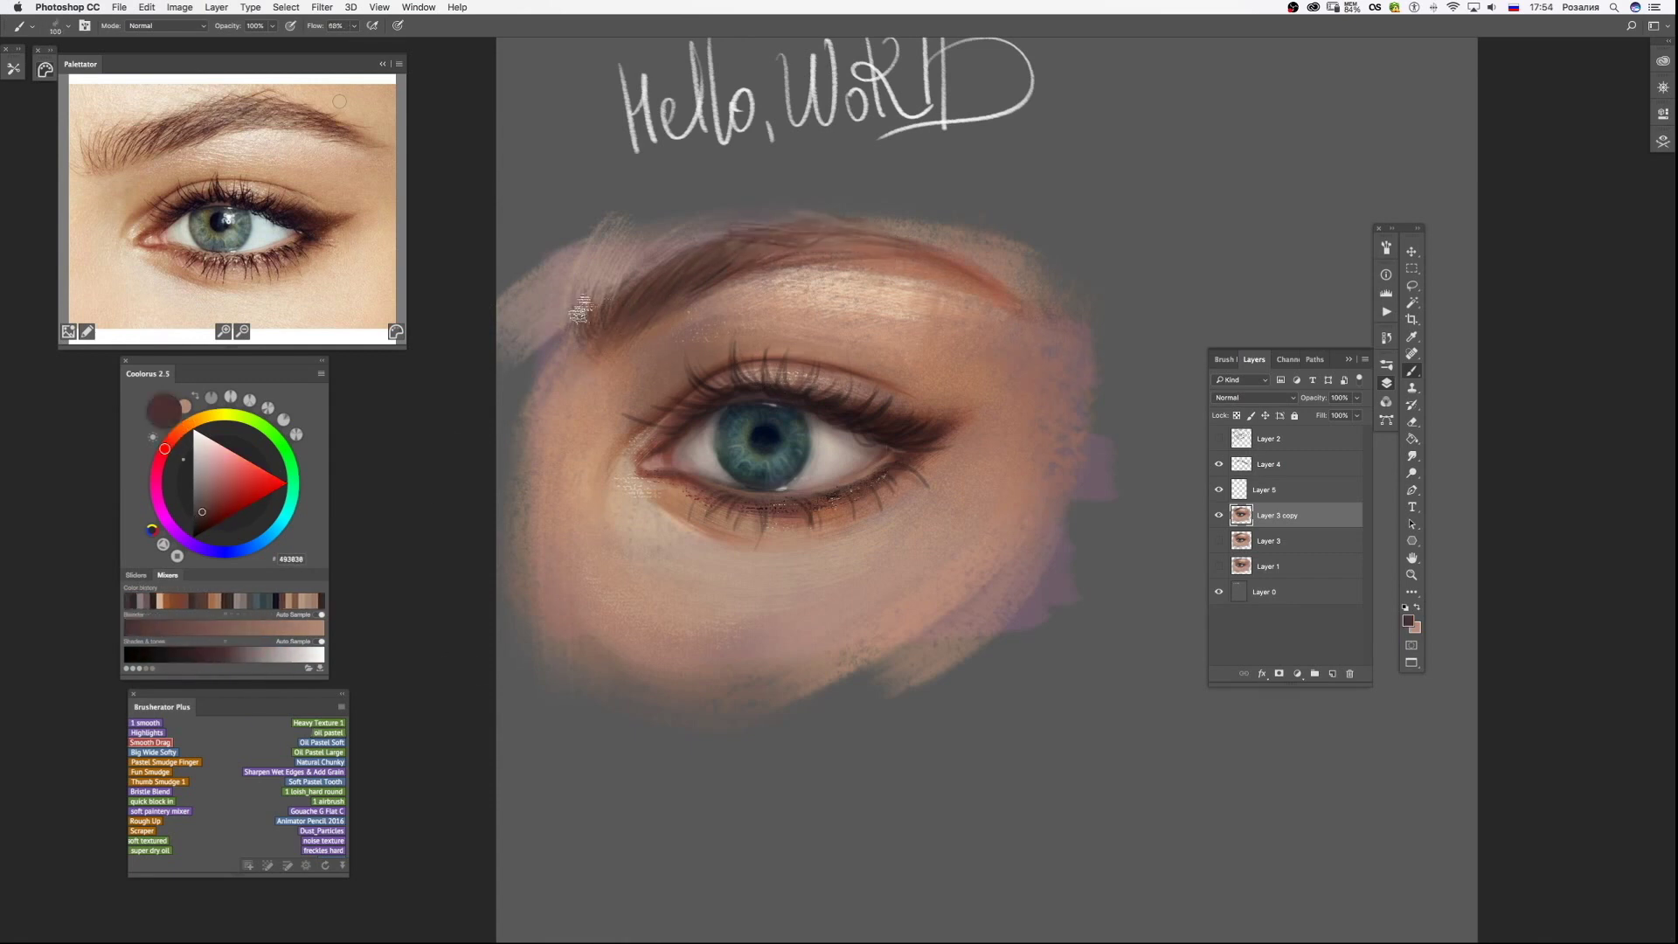
Soften the brow with faded light skin-tone strokes.
key("F5")
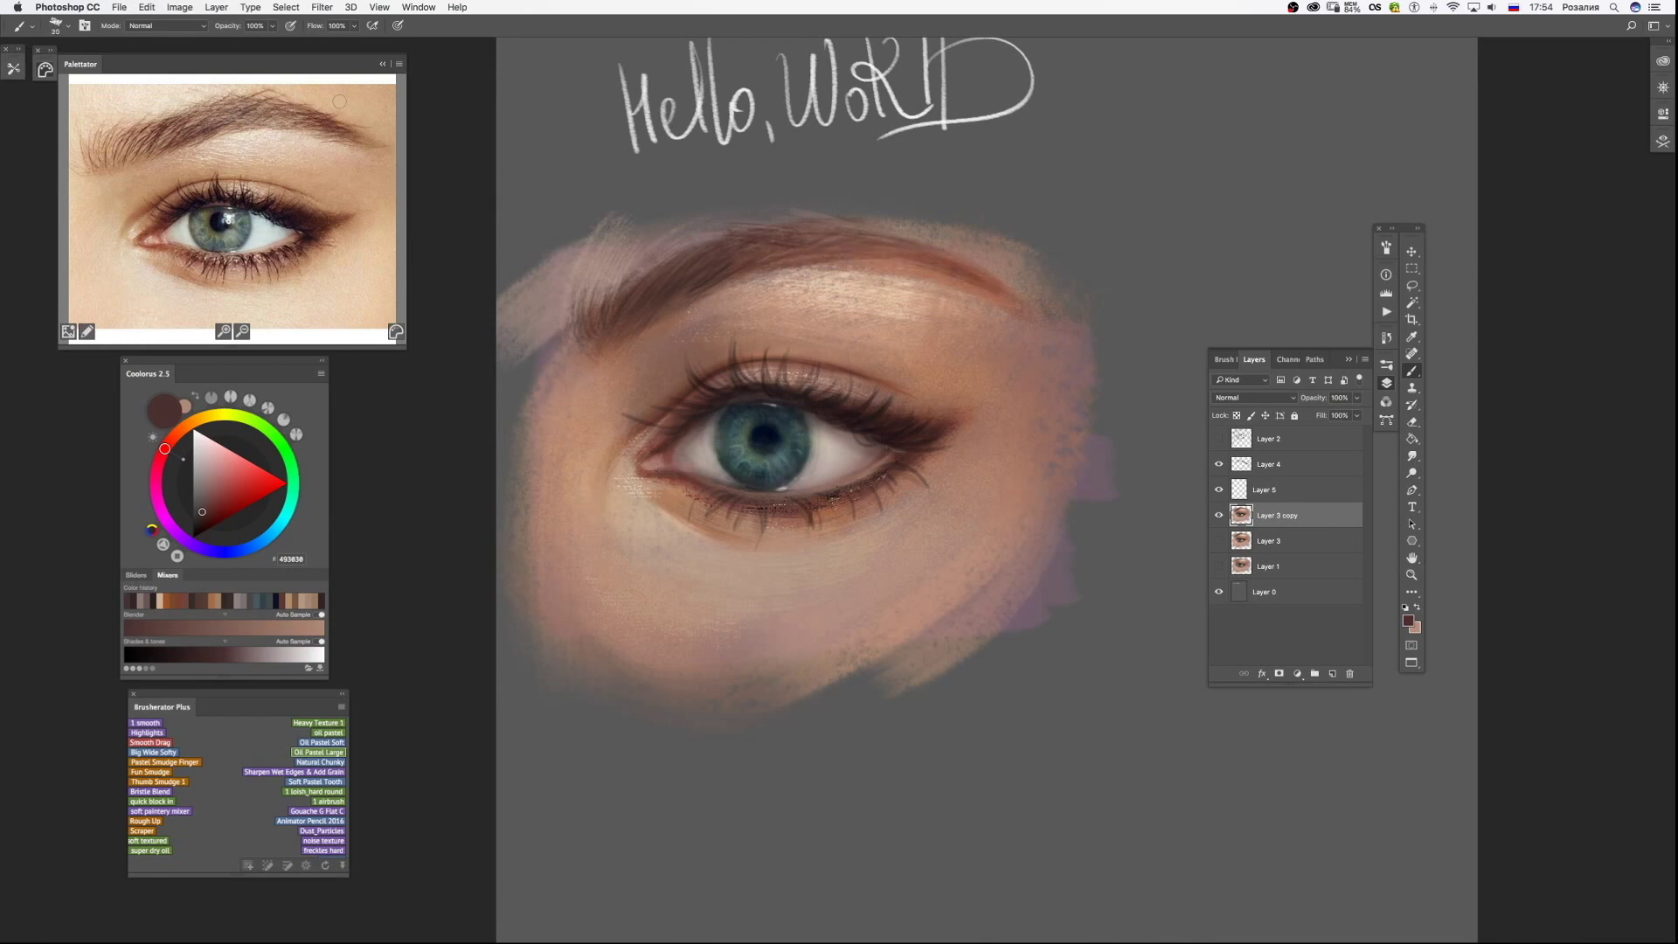
left_click(884, 273, "alt")
left_click_drag(769, 236, 901, 229)
key("ctrl+shift+f")
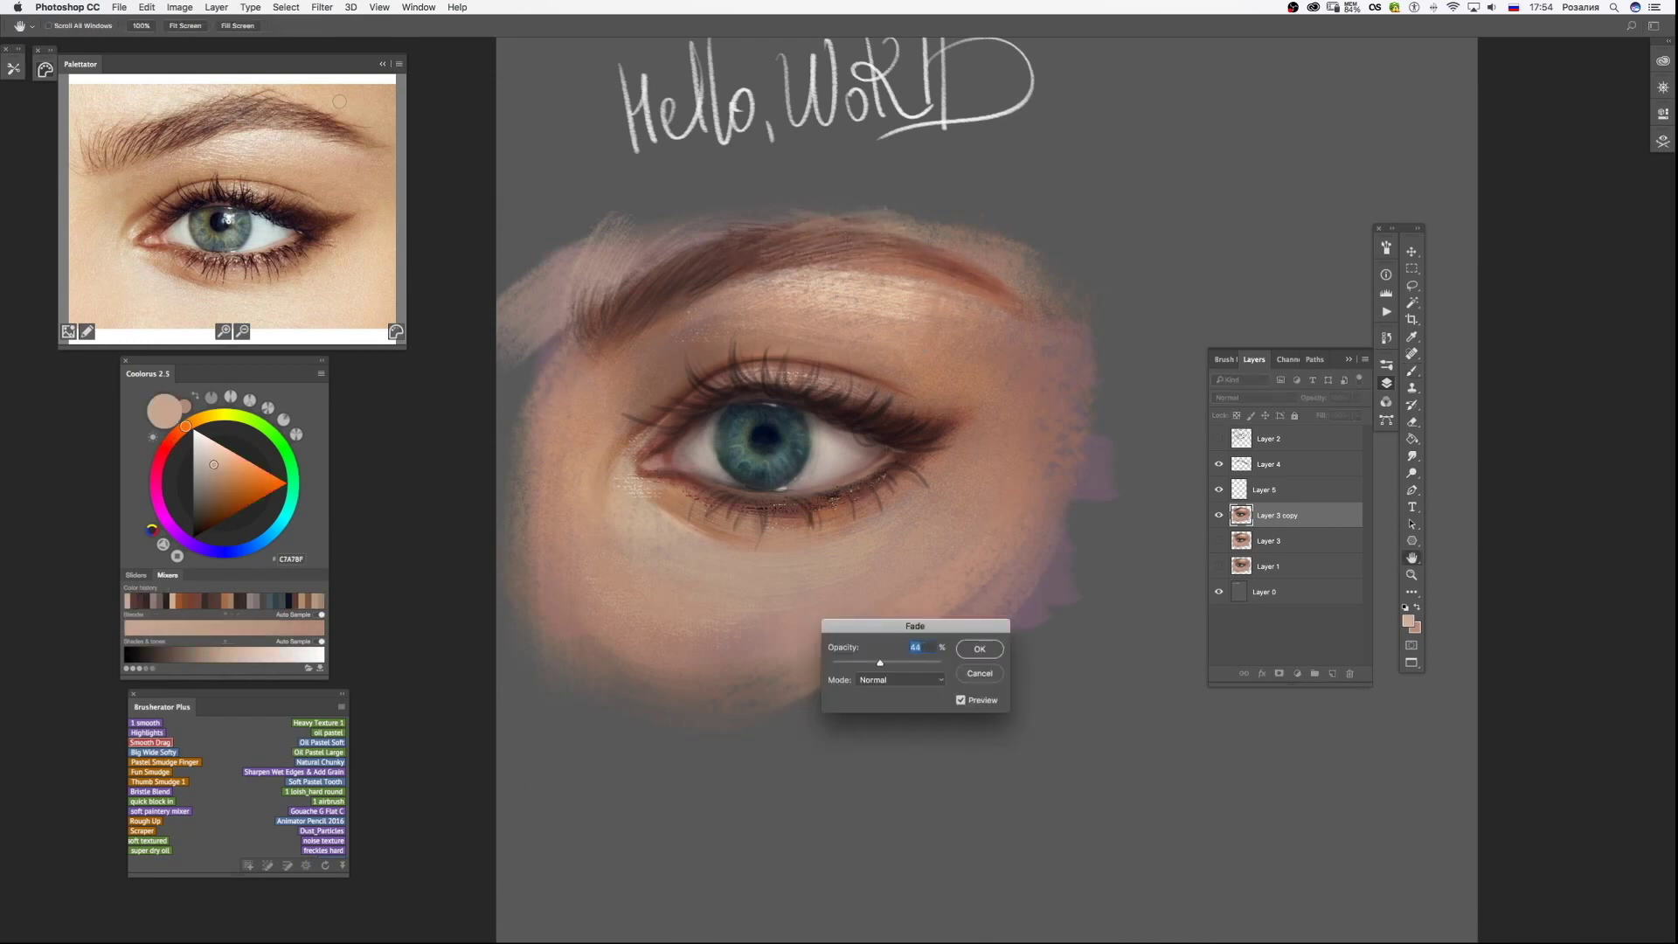
key("Return")
left_click(651, 455, "alt")
key("ctrl+shift+f")
key("Return")
Sample a peach skin colour and set up a small hard round brush.
left_click(319, 752)
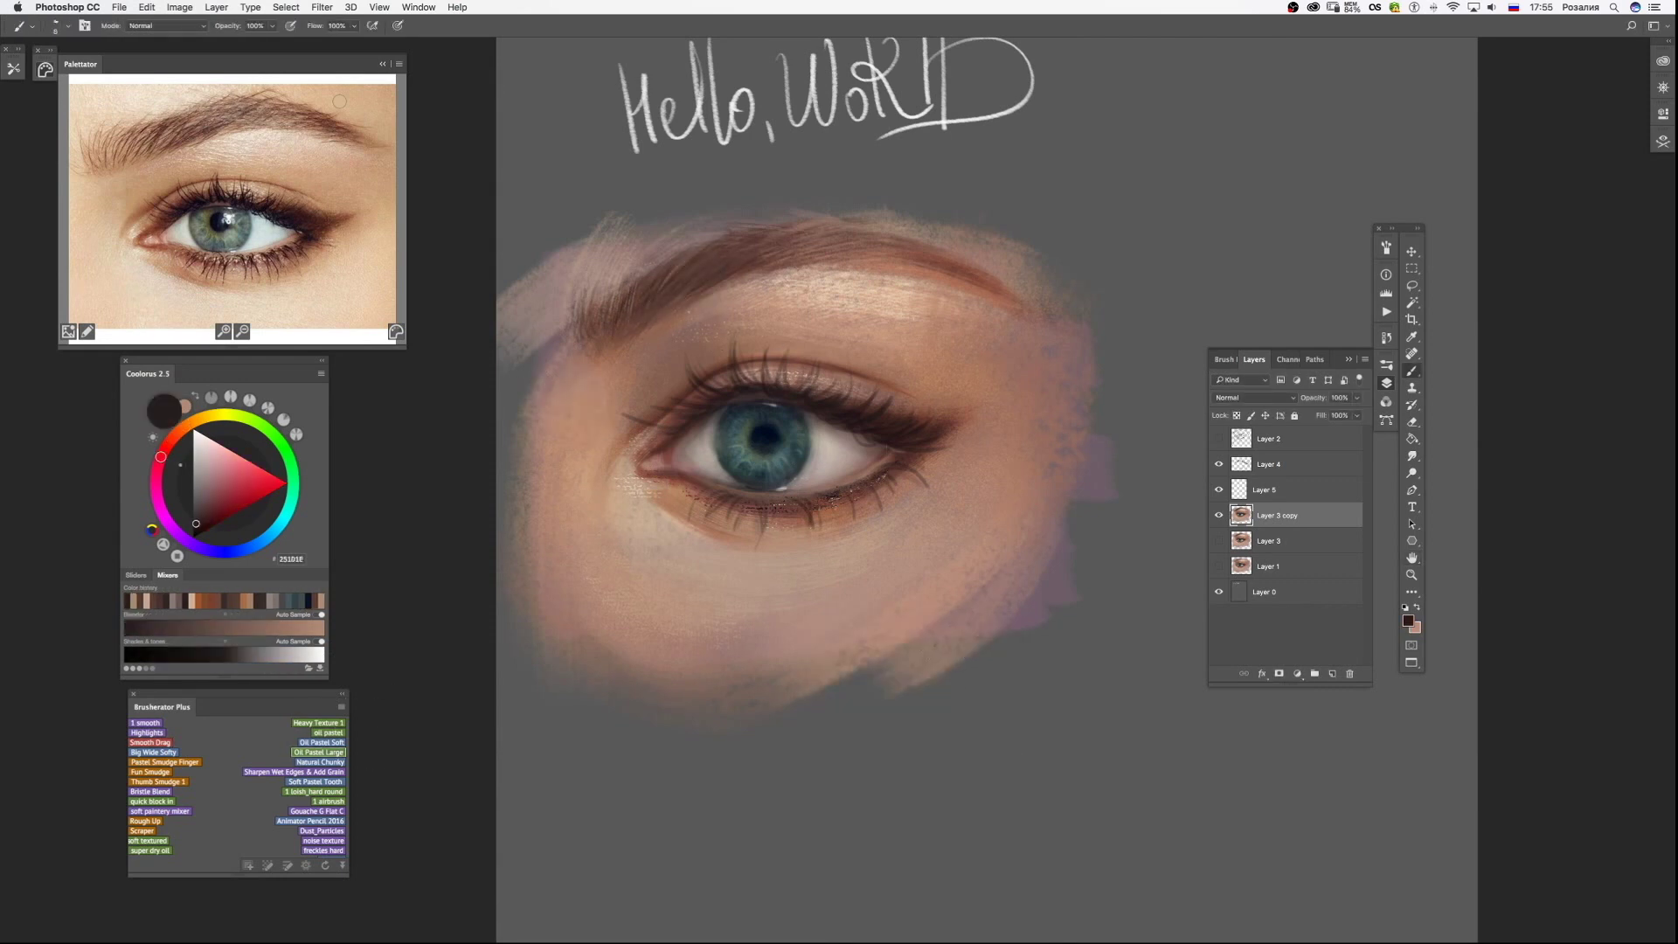
left_click(324, 841)
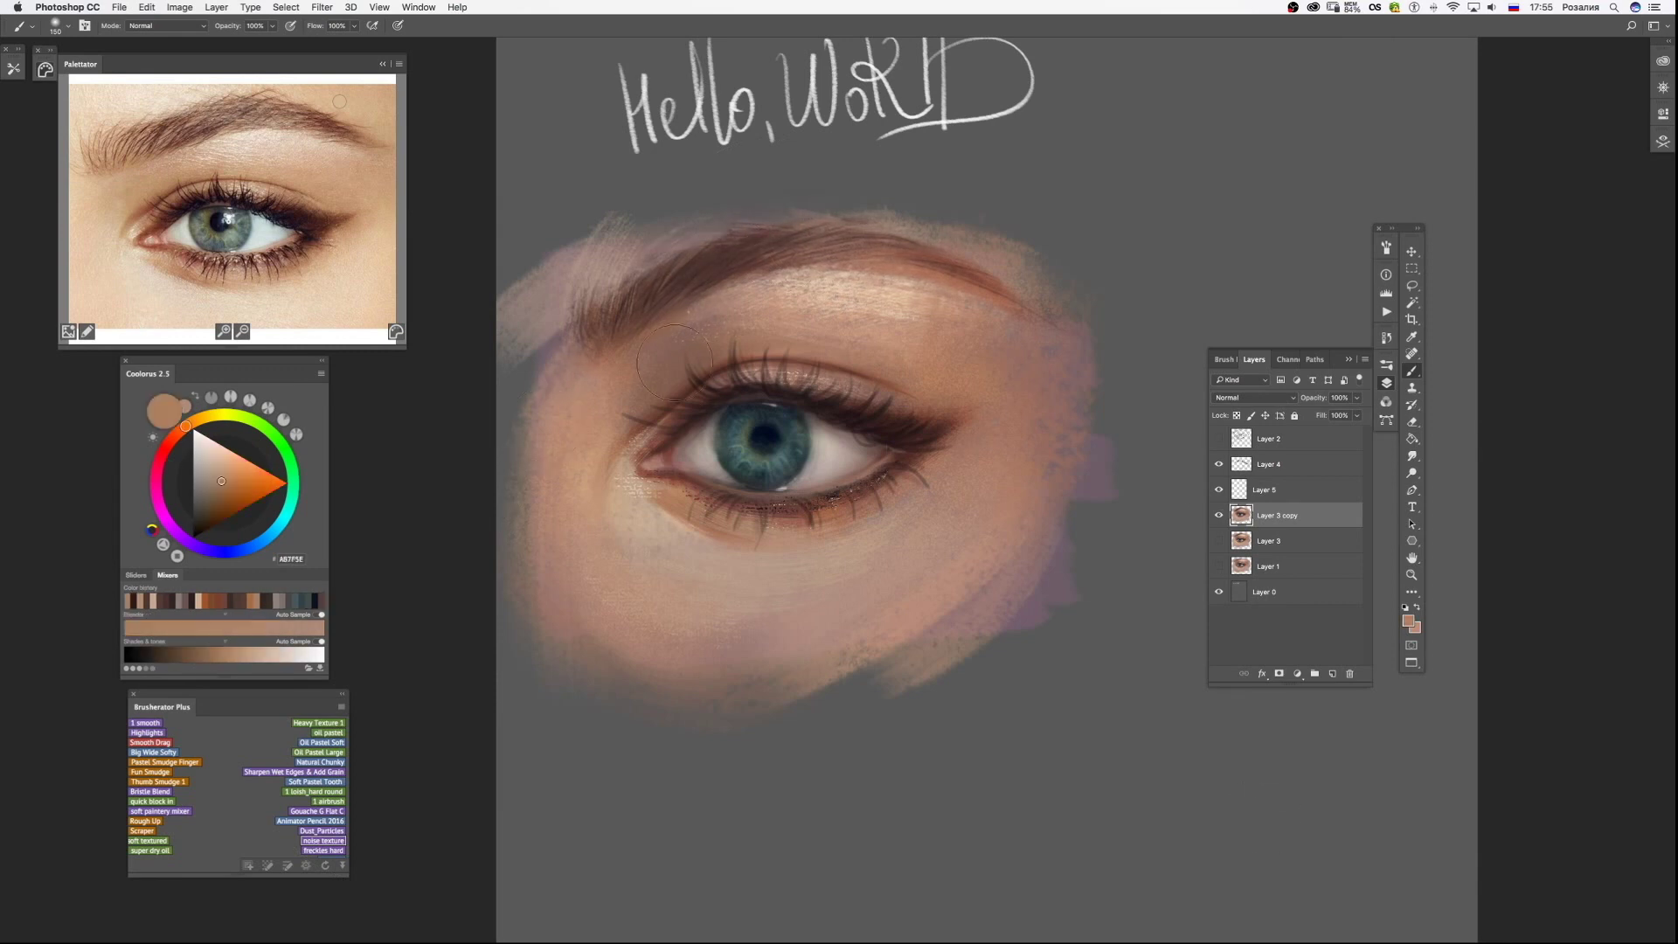
left_click(314, 791)
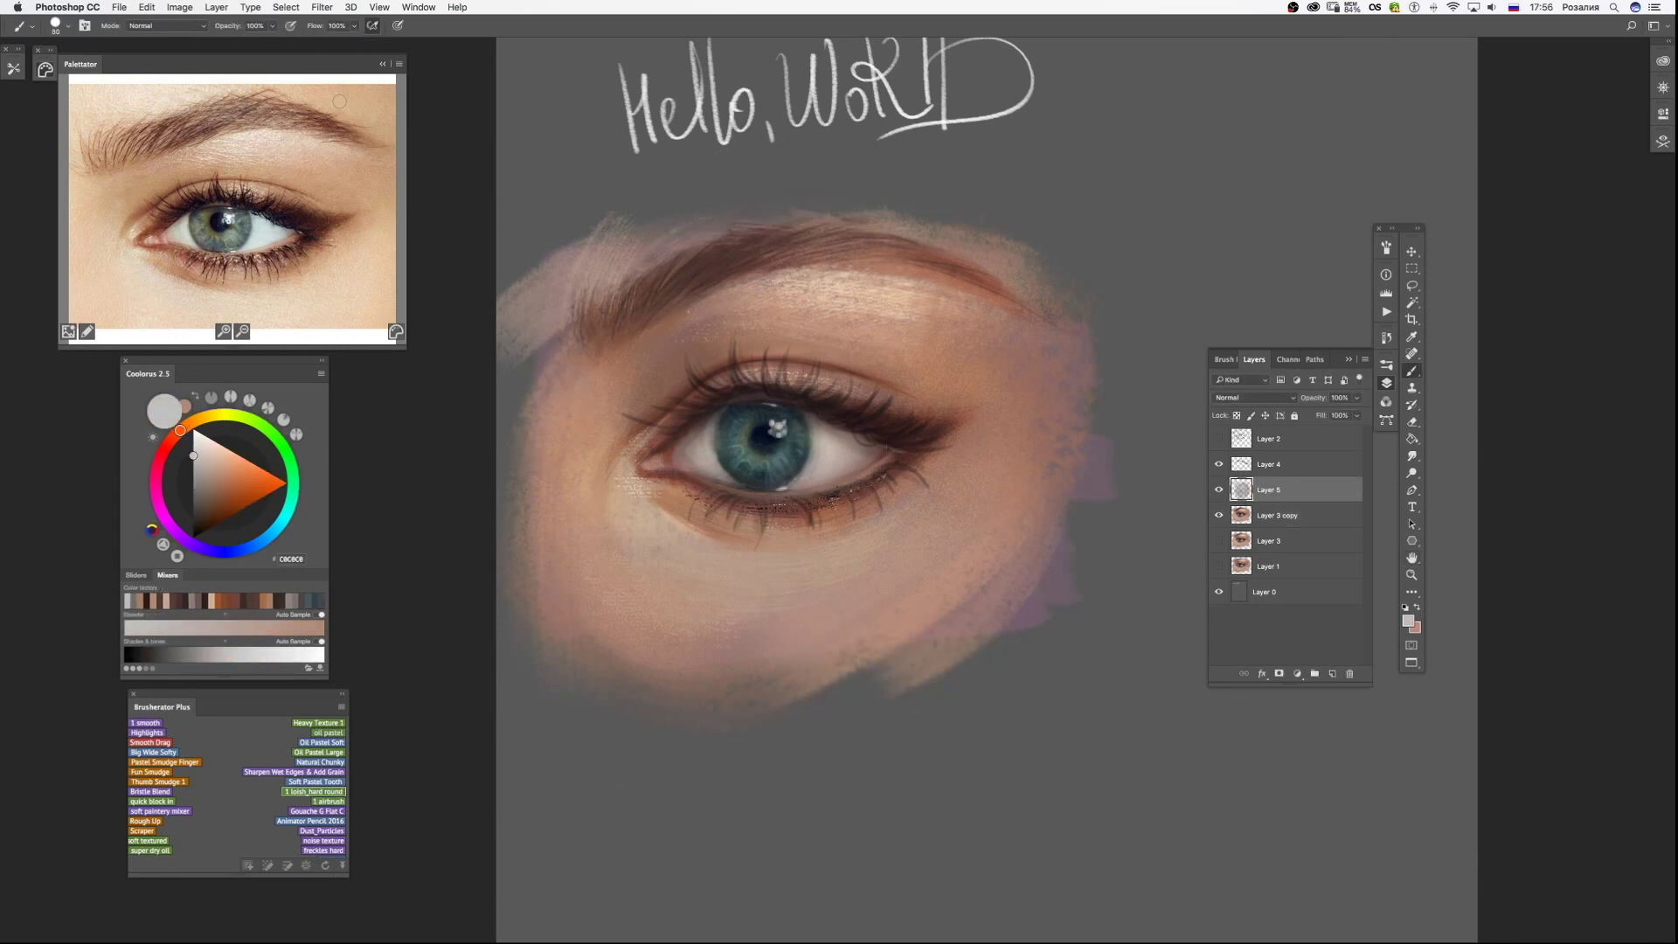
Tint the iris with a soft grey-green sheen using Screen-mode and airbrush presets.
key("F5")
key("F6")
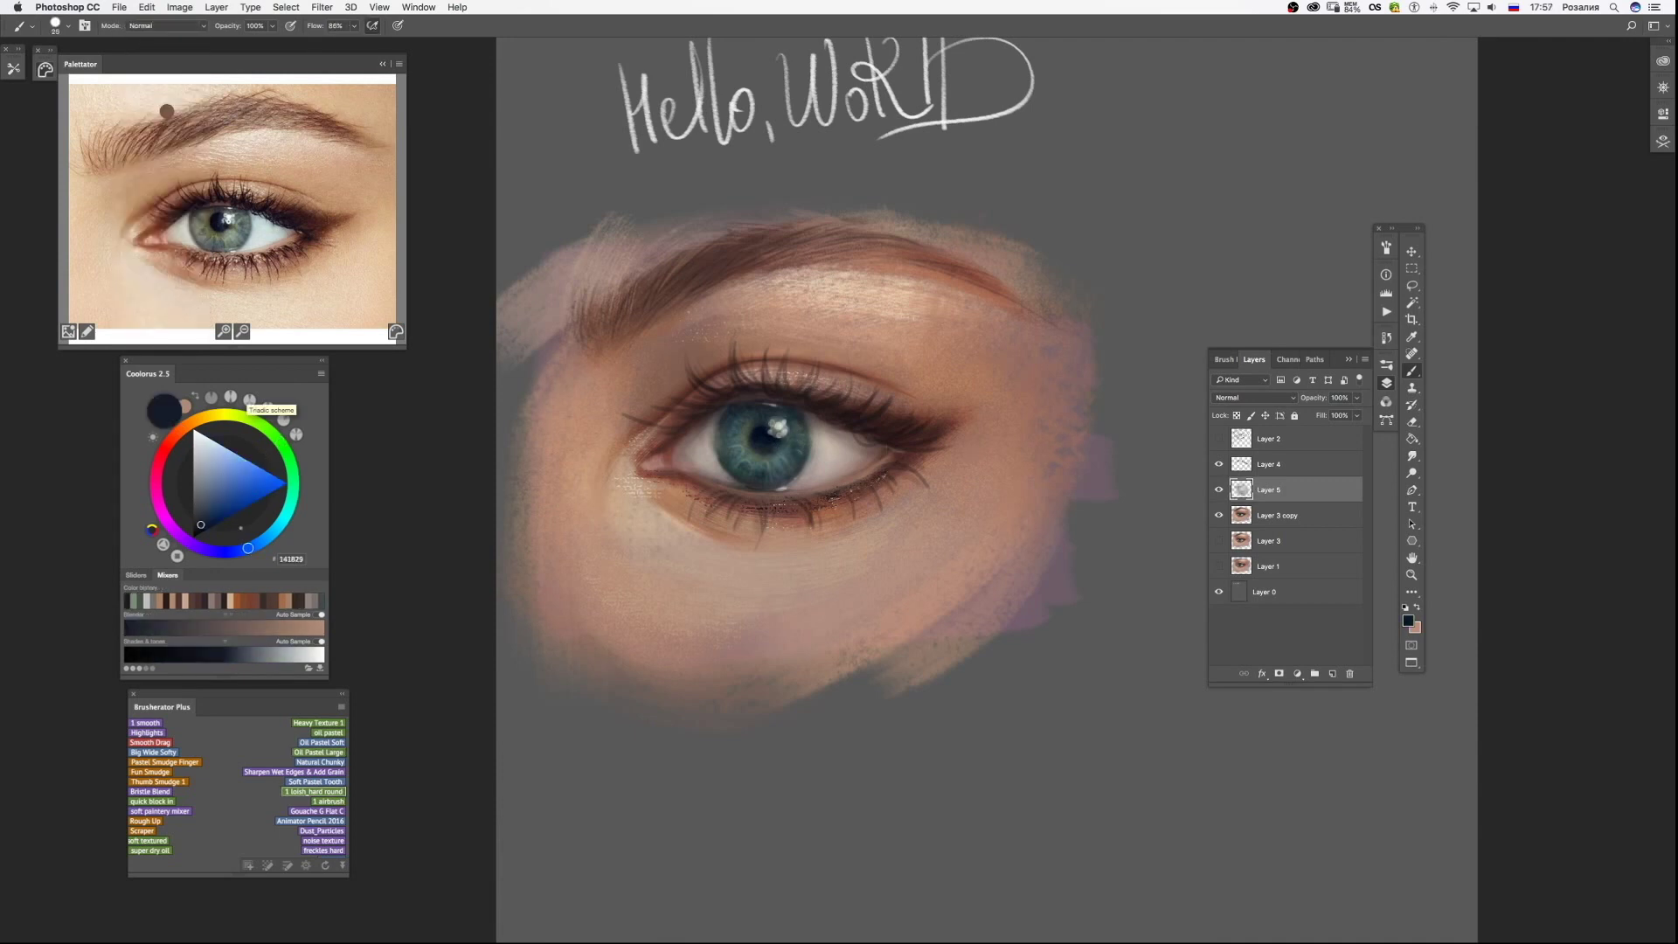
key("F7")
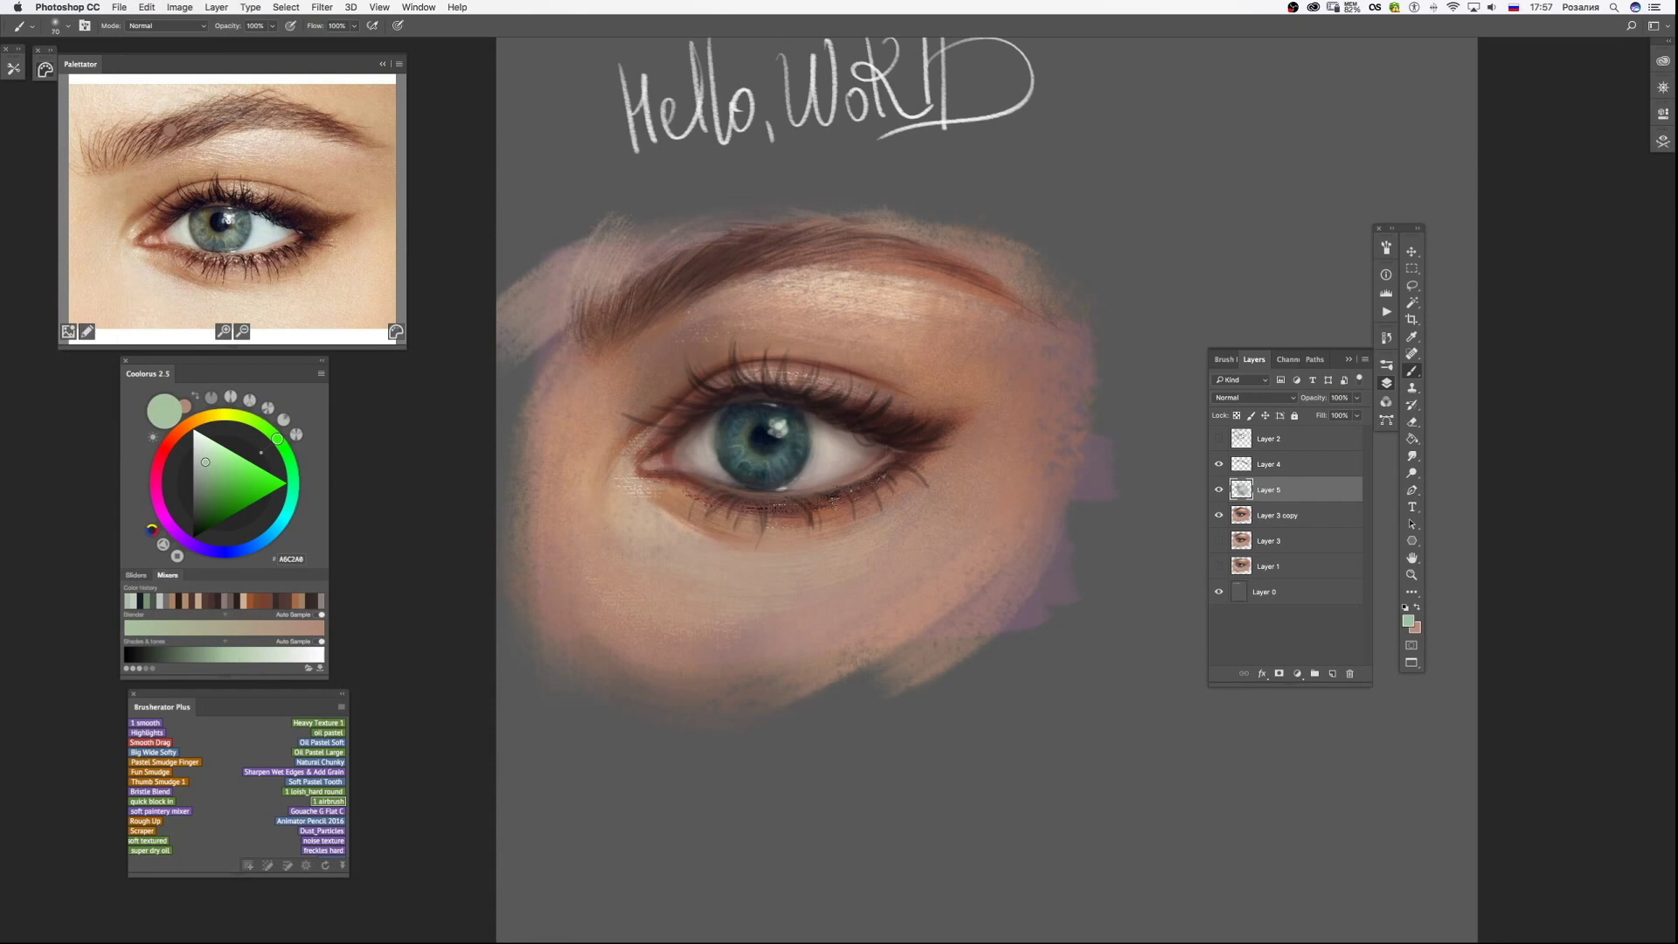
key("bracketleft")
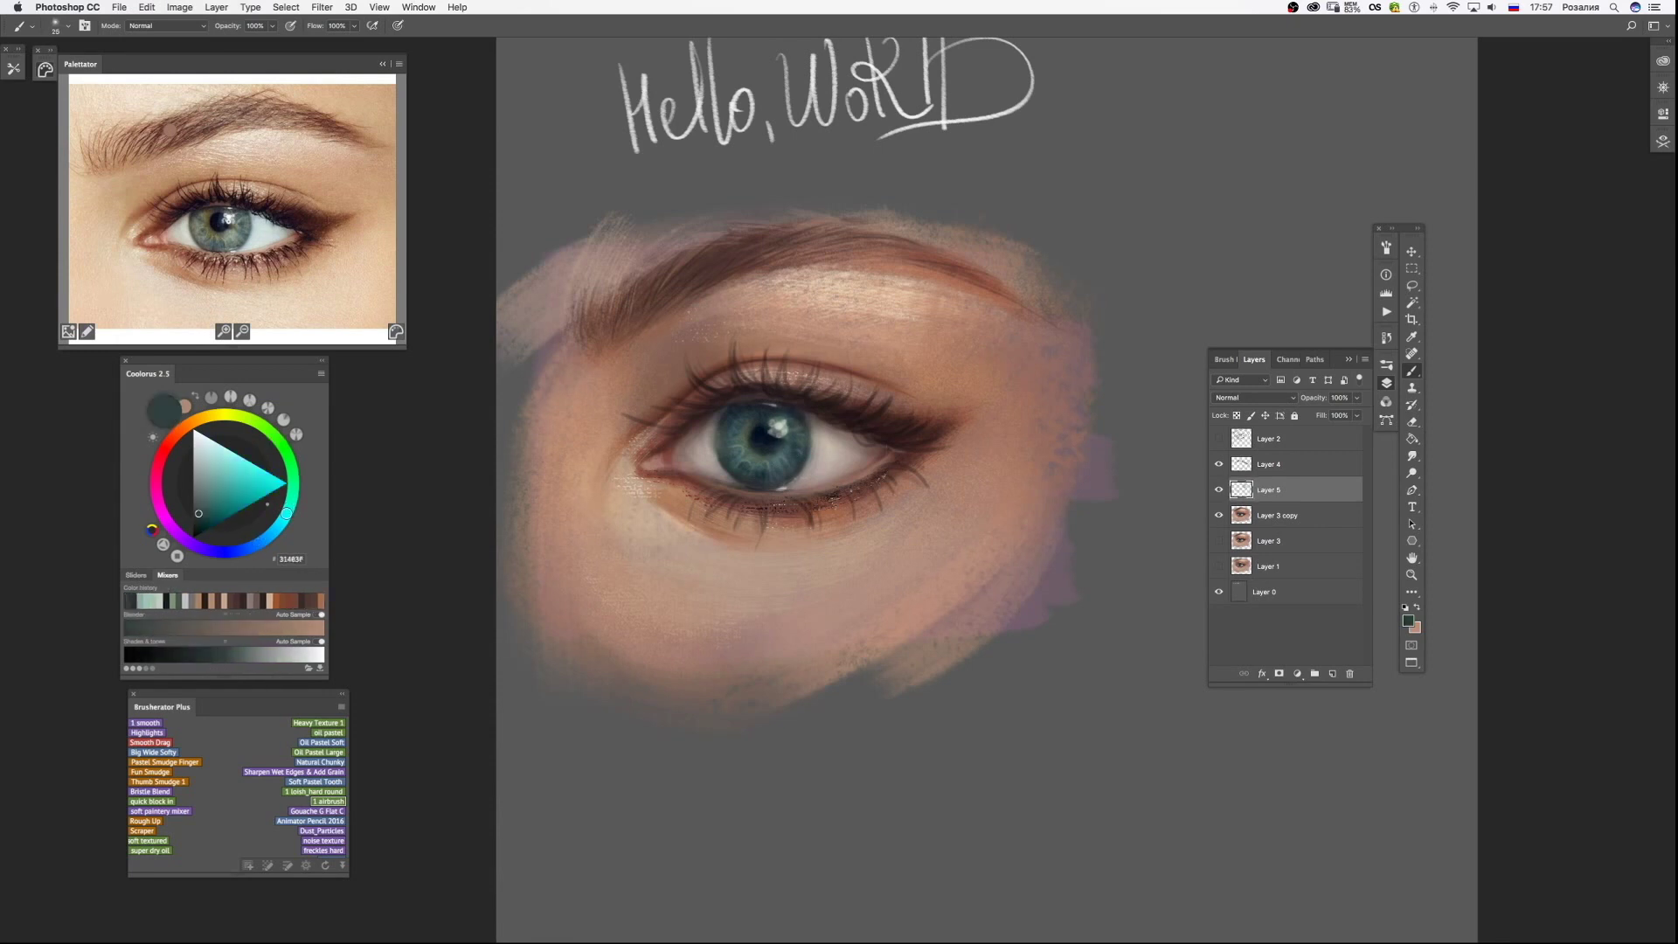
Subtly reshape the eye's outline with Liquify.
key("ctrl+shift+x")
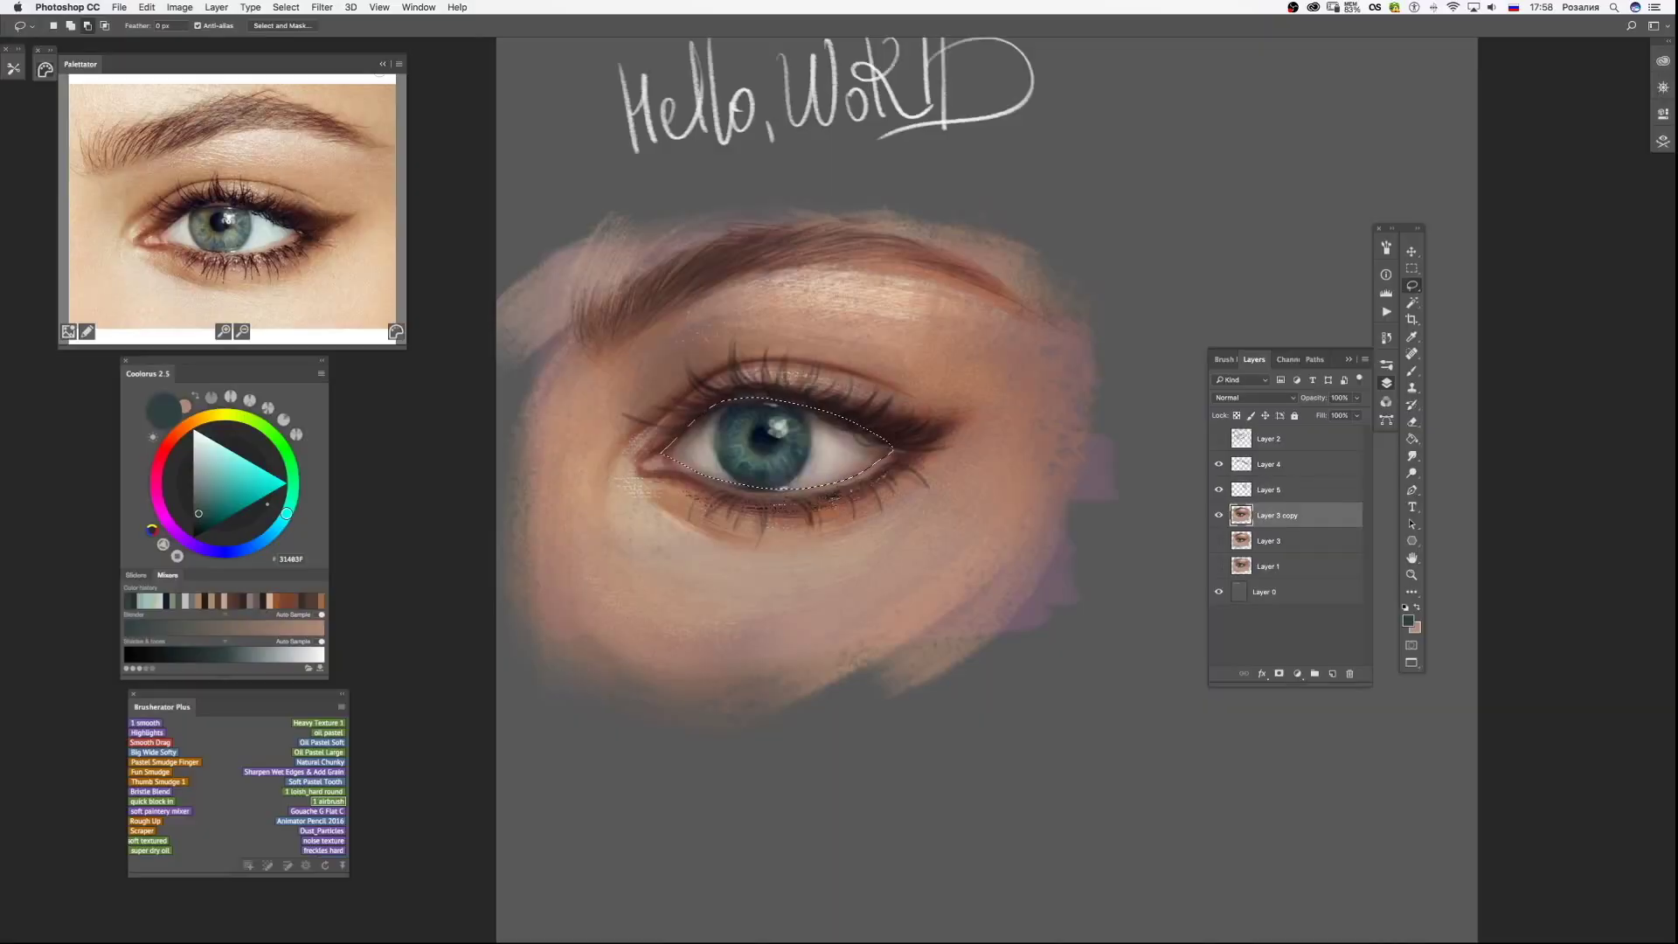
key("Return")
key("b")
Touch up the skin around the eye with sampled browns, then view the whole painting.
left_click(738, 399, "alt")
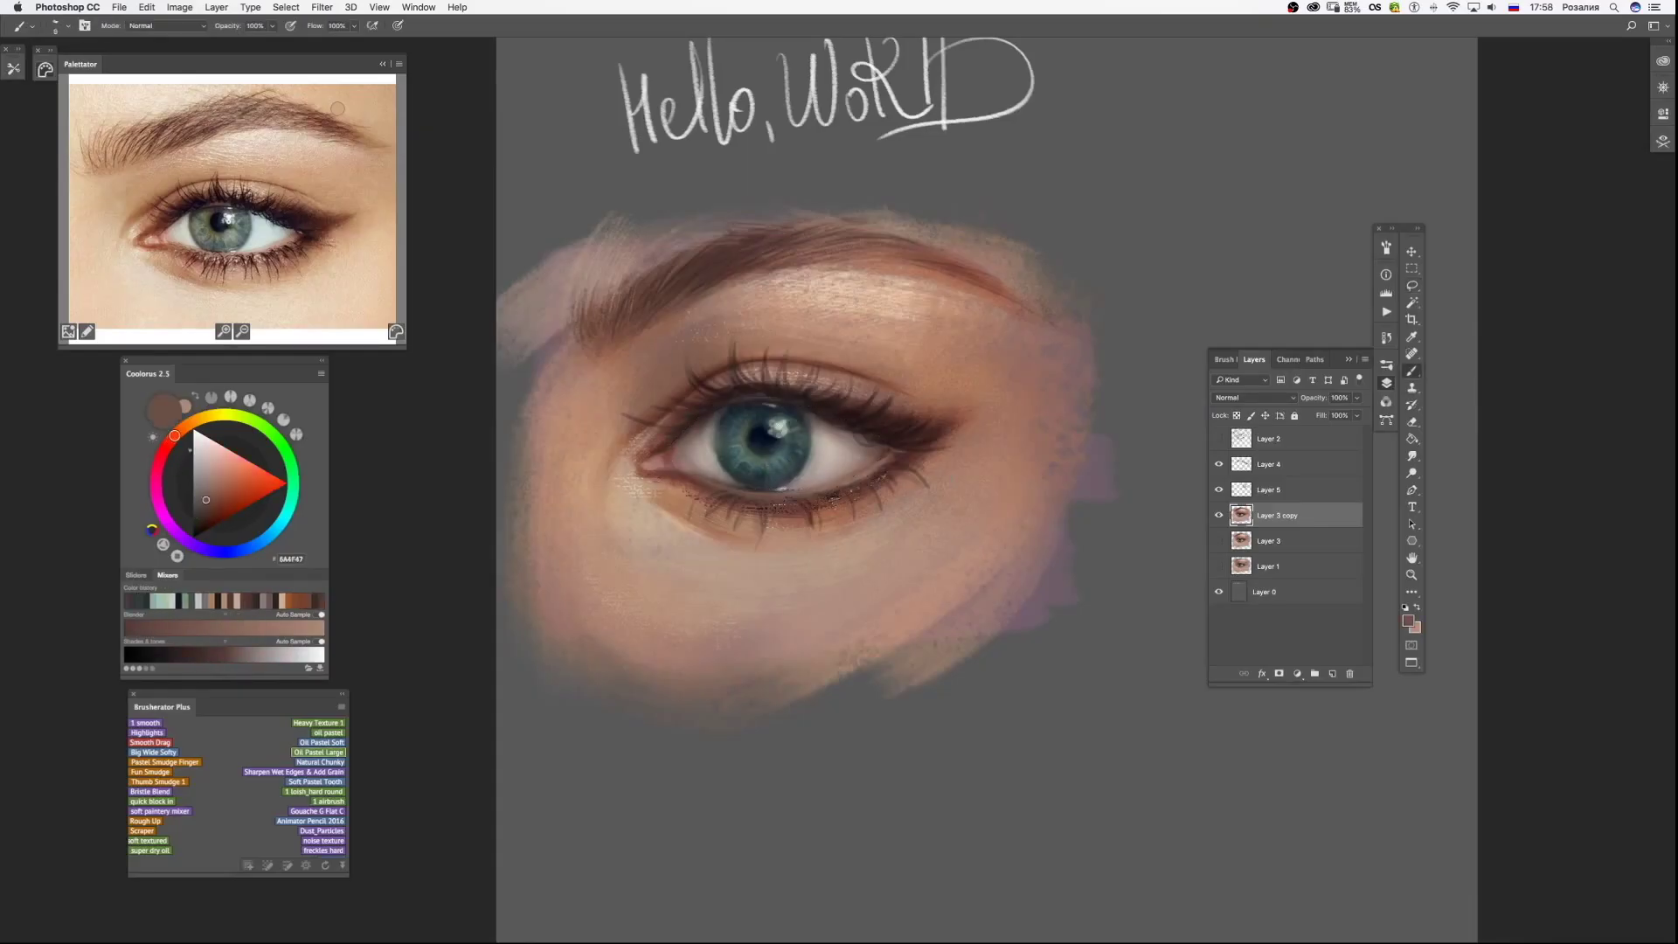
left_click(769, 542, "alt")
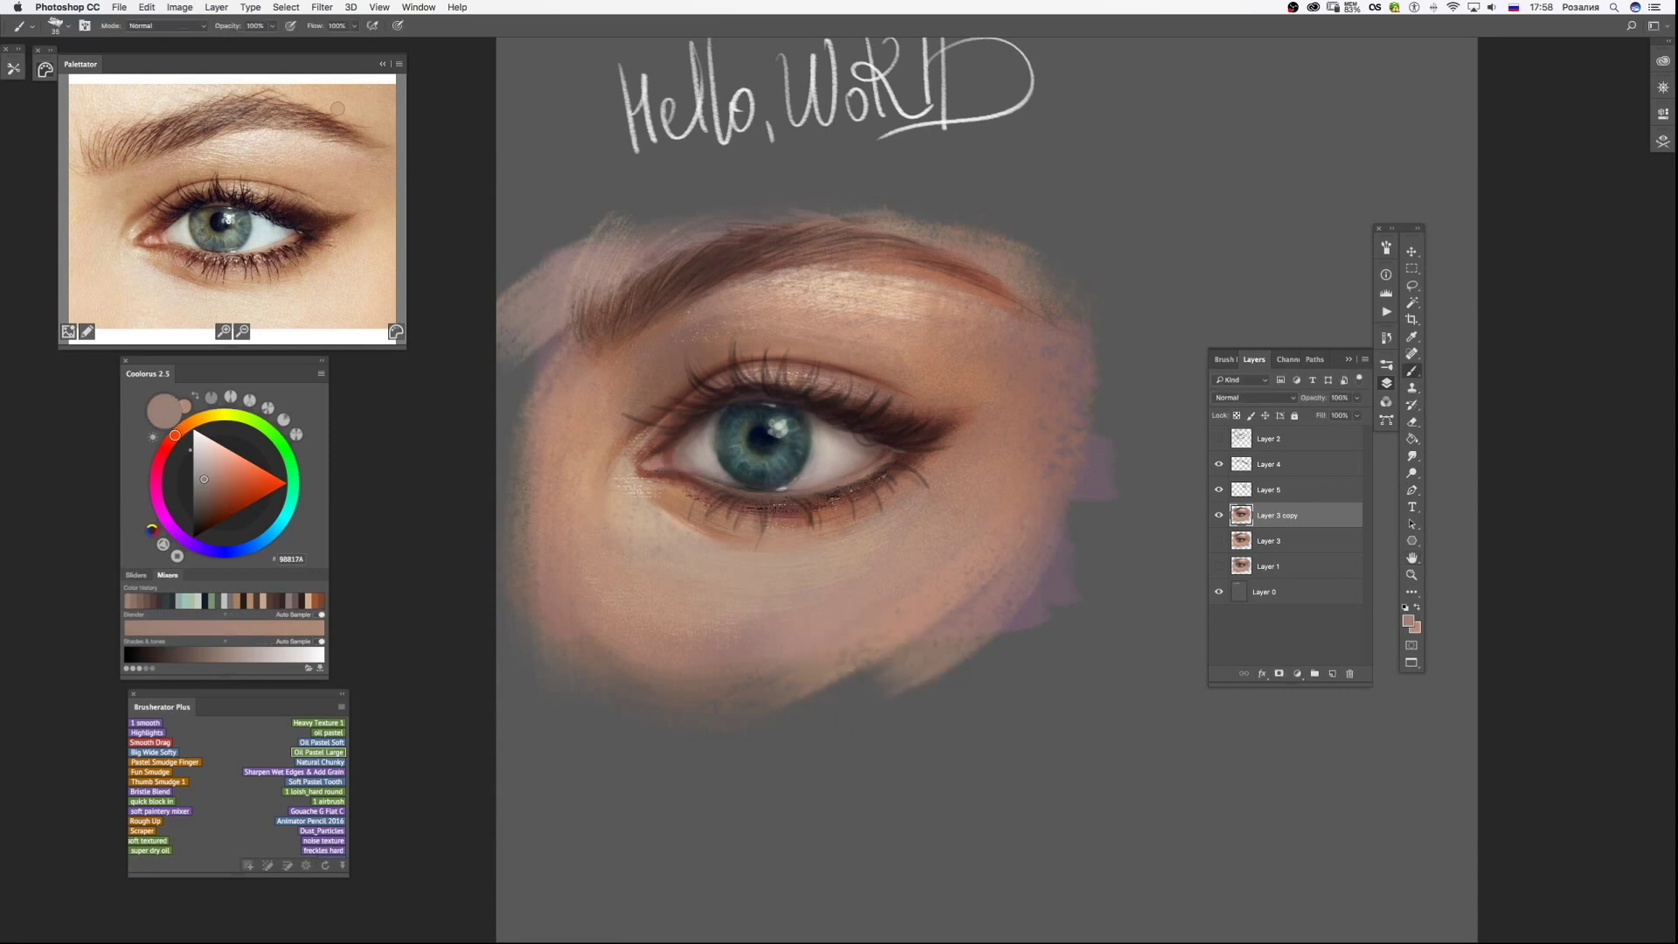
left_click(709, 481, "alt")
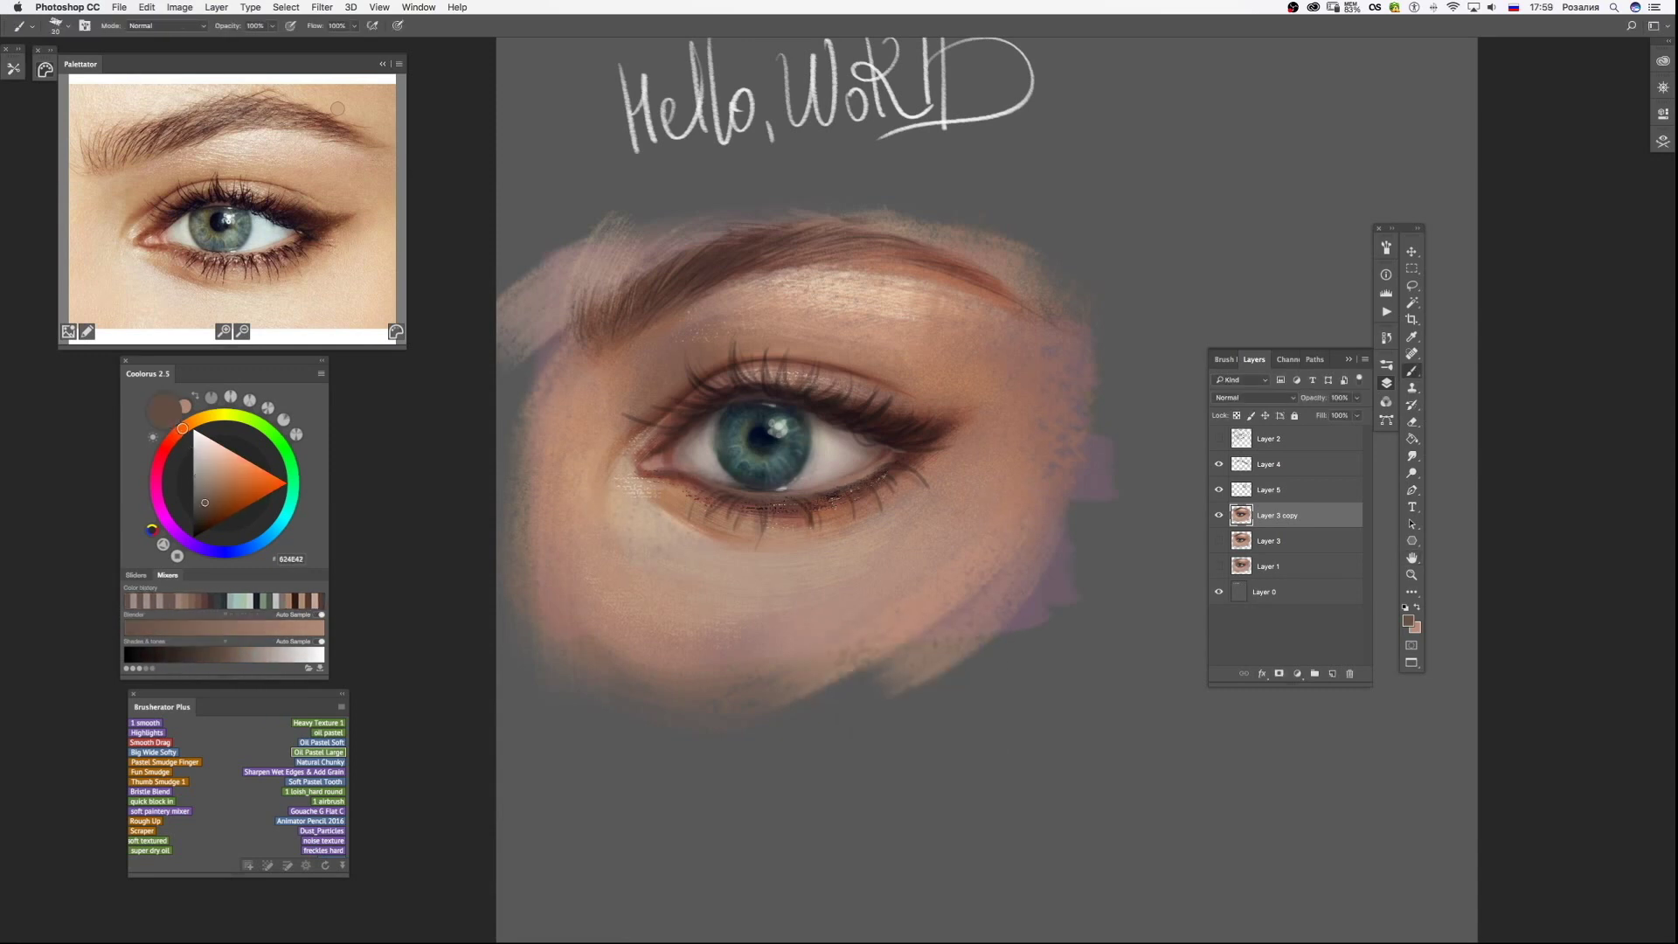
key("alt+bracketright")
key("F6")
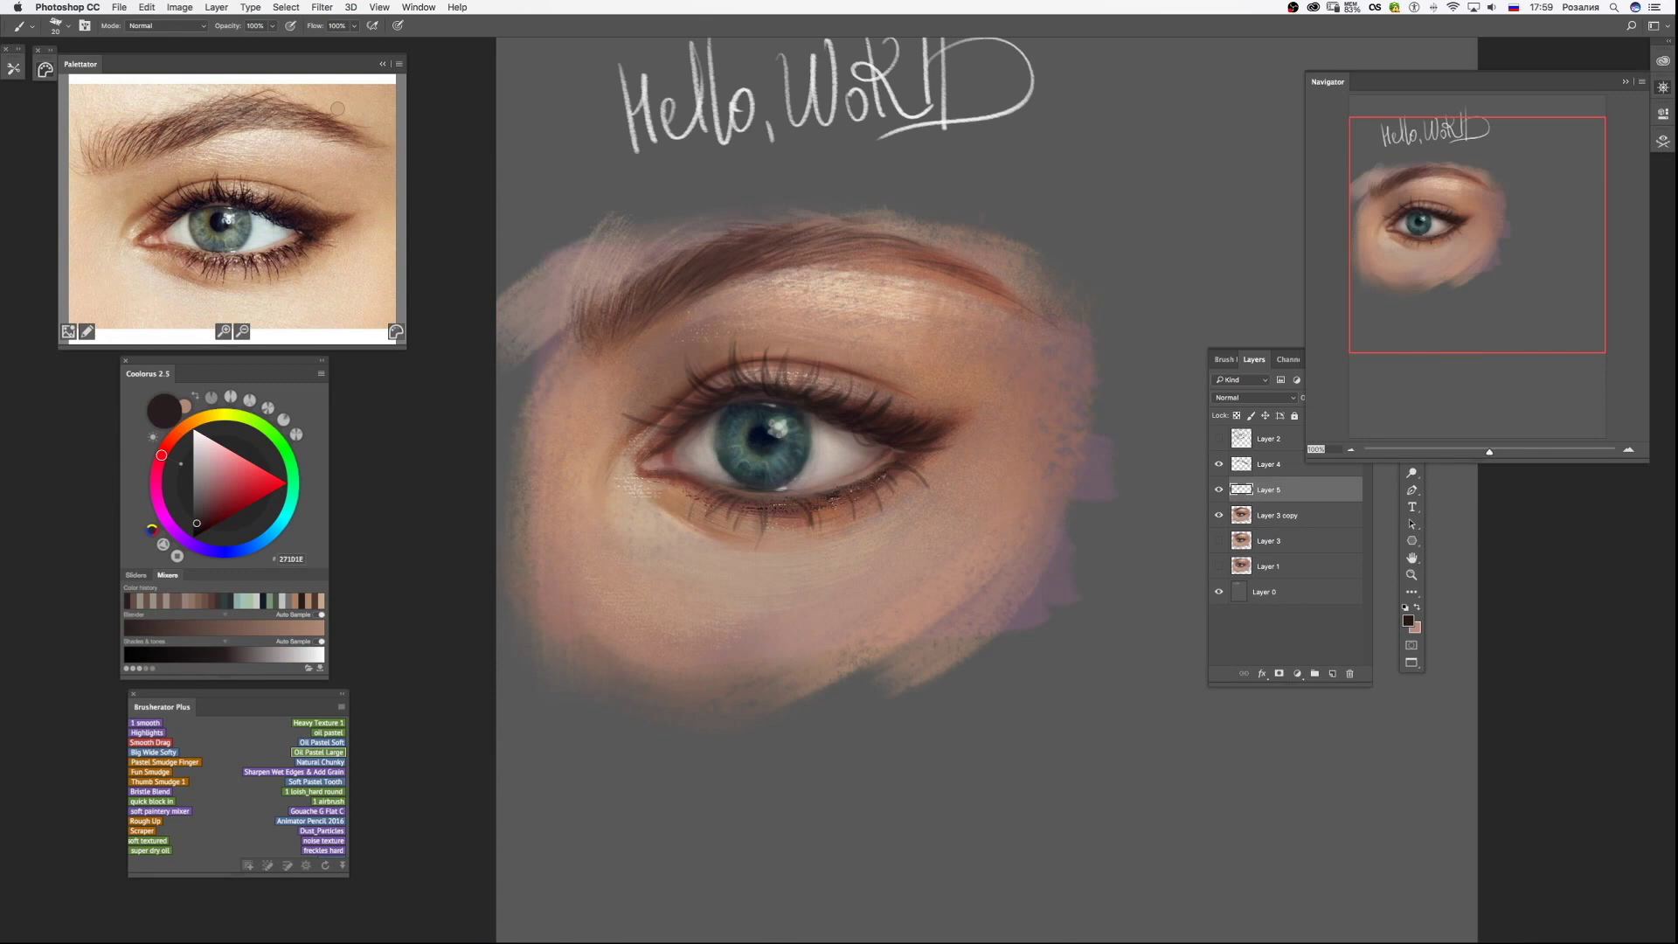
Refine the brow hairs on Layer 4 with small-brush strokes, undoing and redoing one.
key("alt+bracketright")
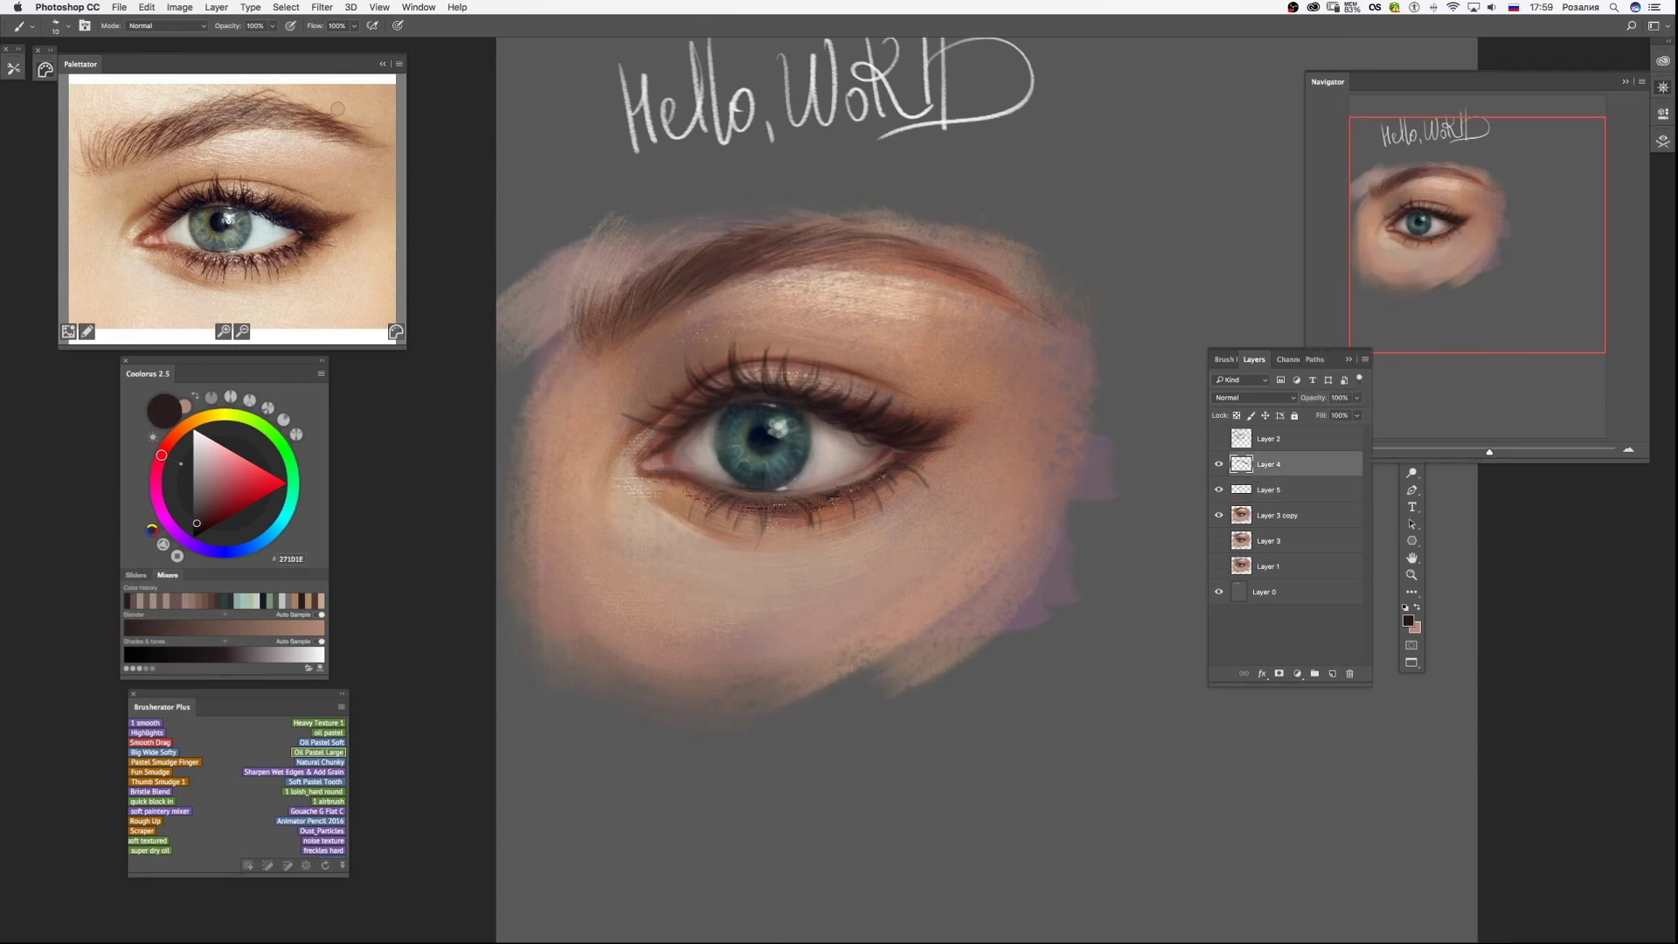
key("F7")
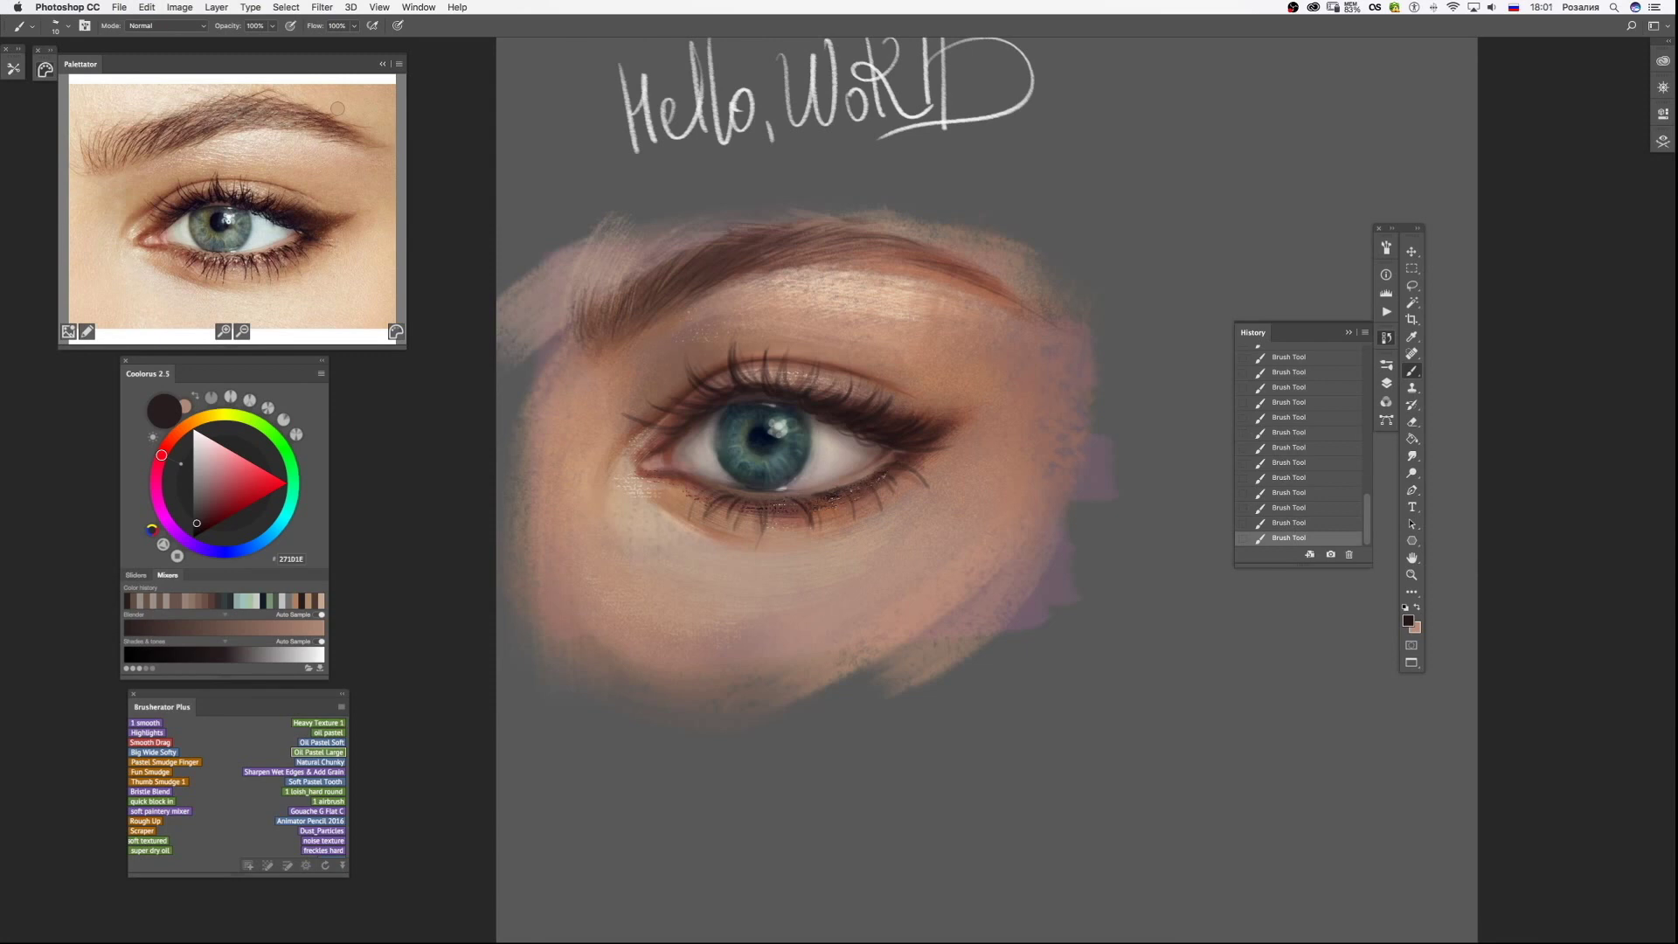
key("ctrl+z")
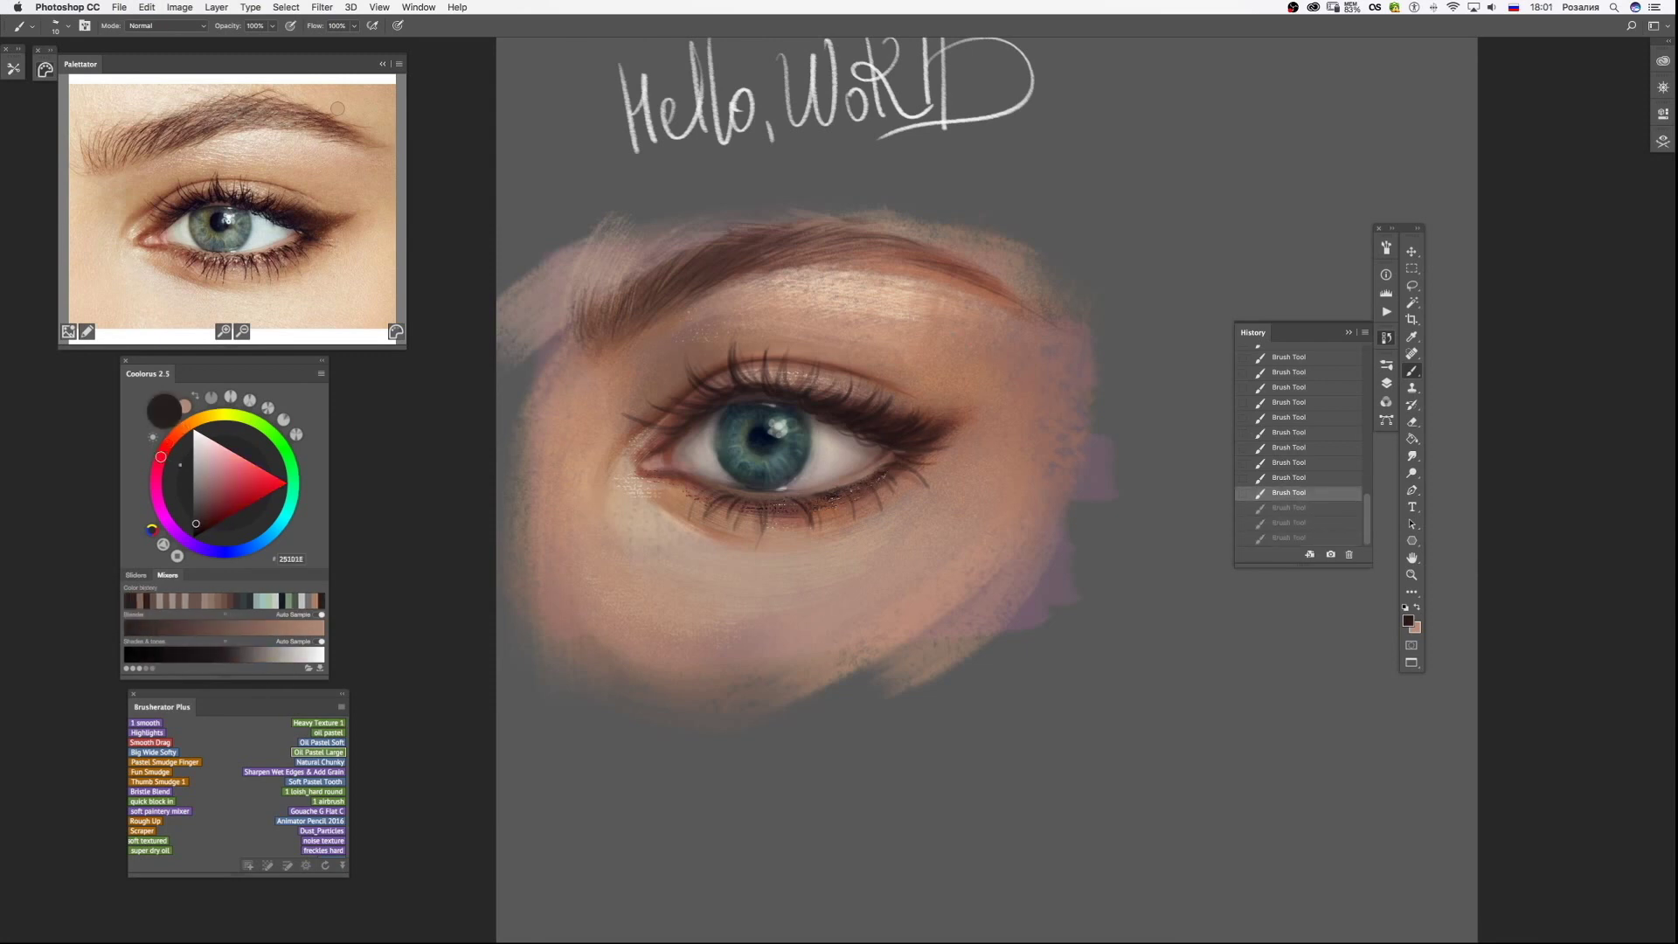
key("ctrl+shift+z")
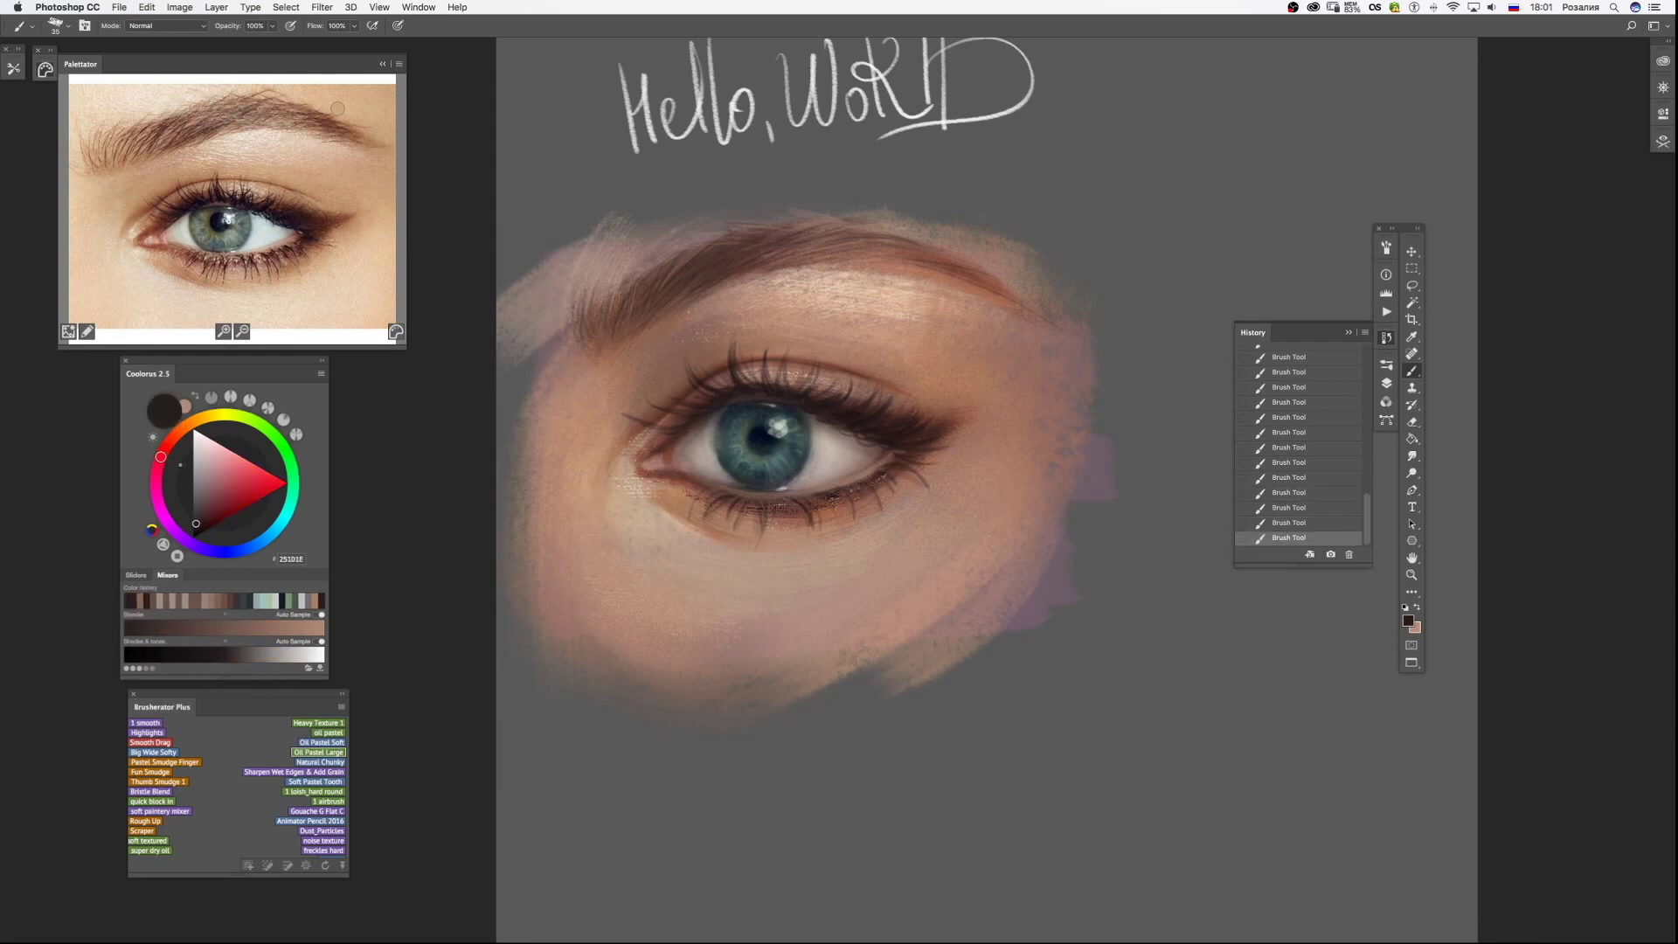
key("bracketleft")
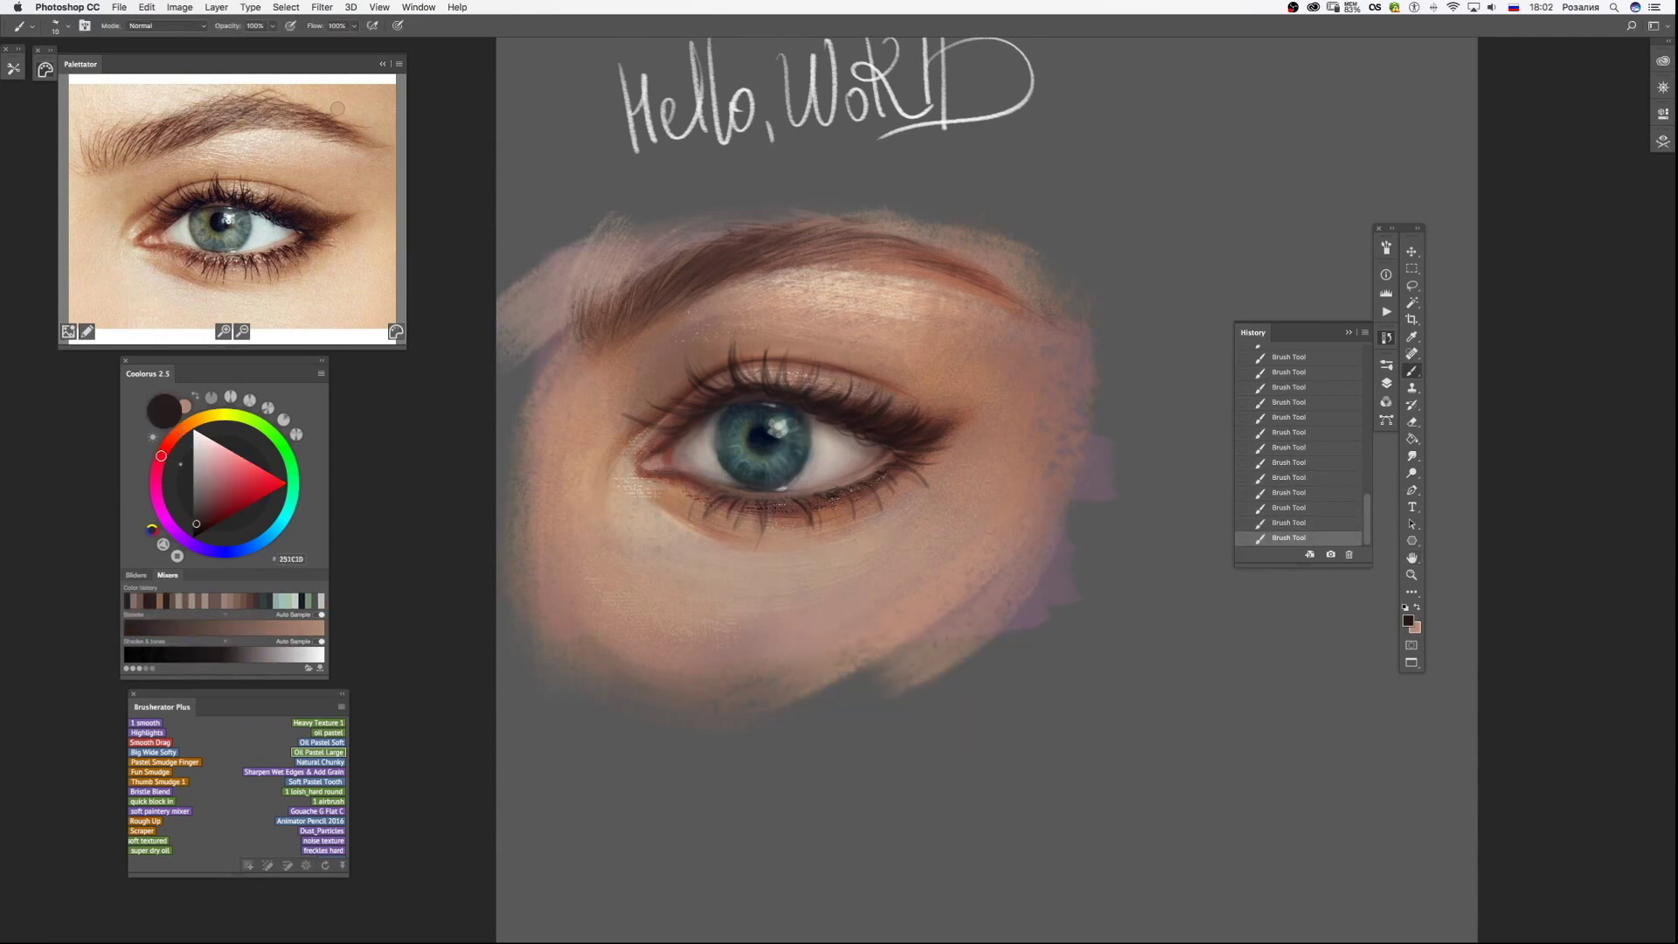
key("bracketright")
key("bracketright")
key("F7")
Sample a skin colour, then add a layer mask to Layer 4.
left_click(947, 364, "alt")
key("bracketright")
key("super+minus")
left_click(1294, 464)
left_click(1279, 673)
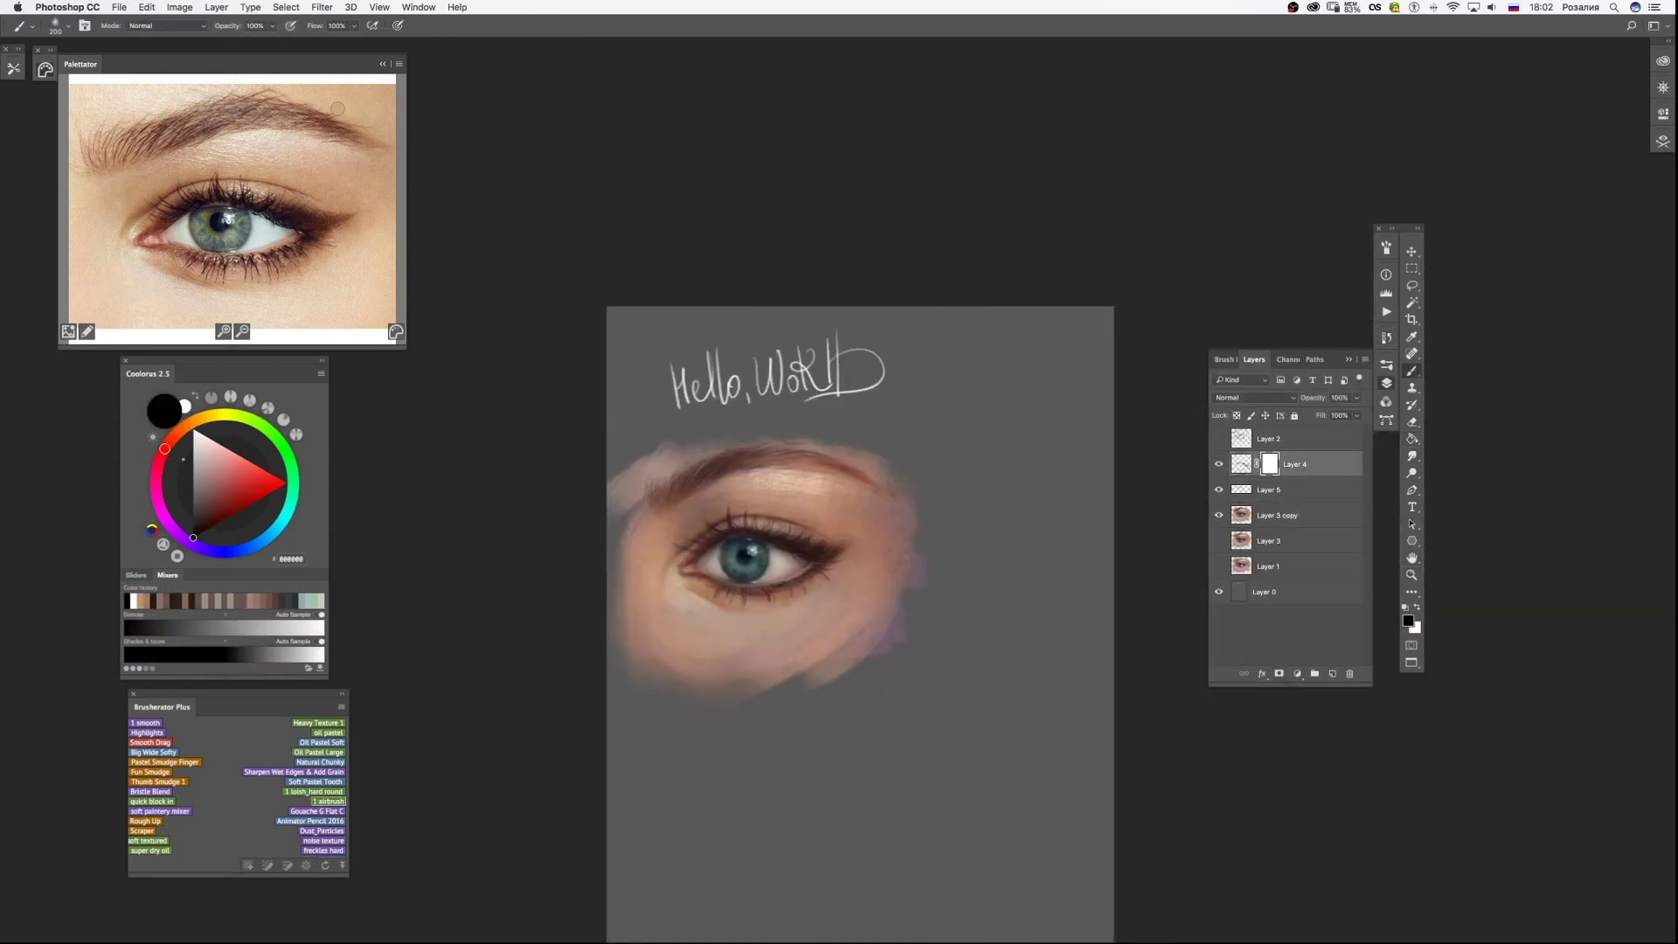
Fade the last lid shading stroke to 23% Multiply.
key("z")
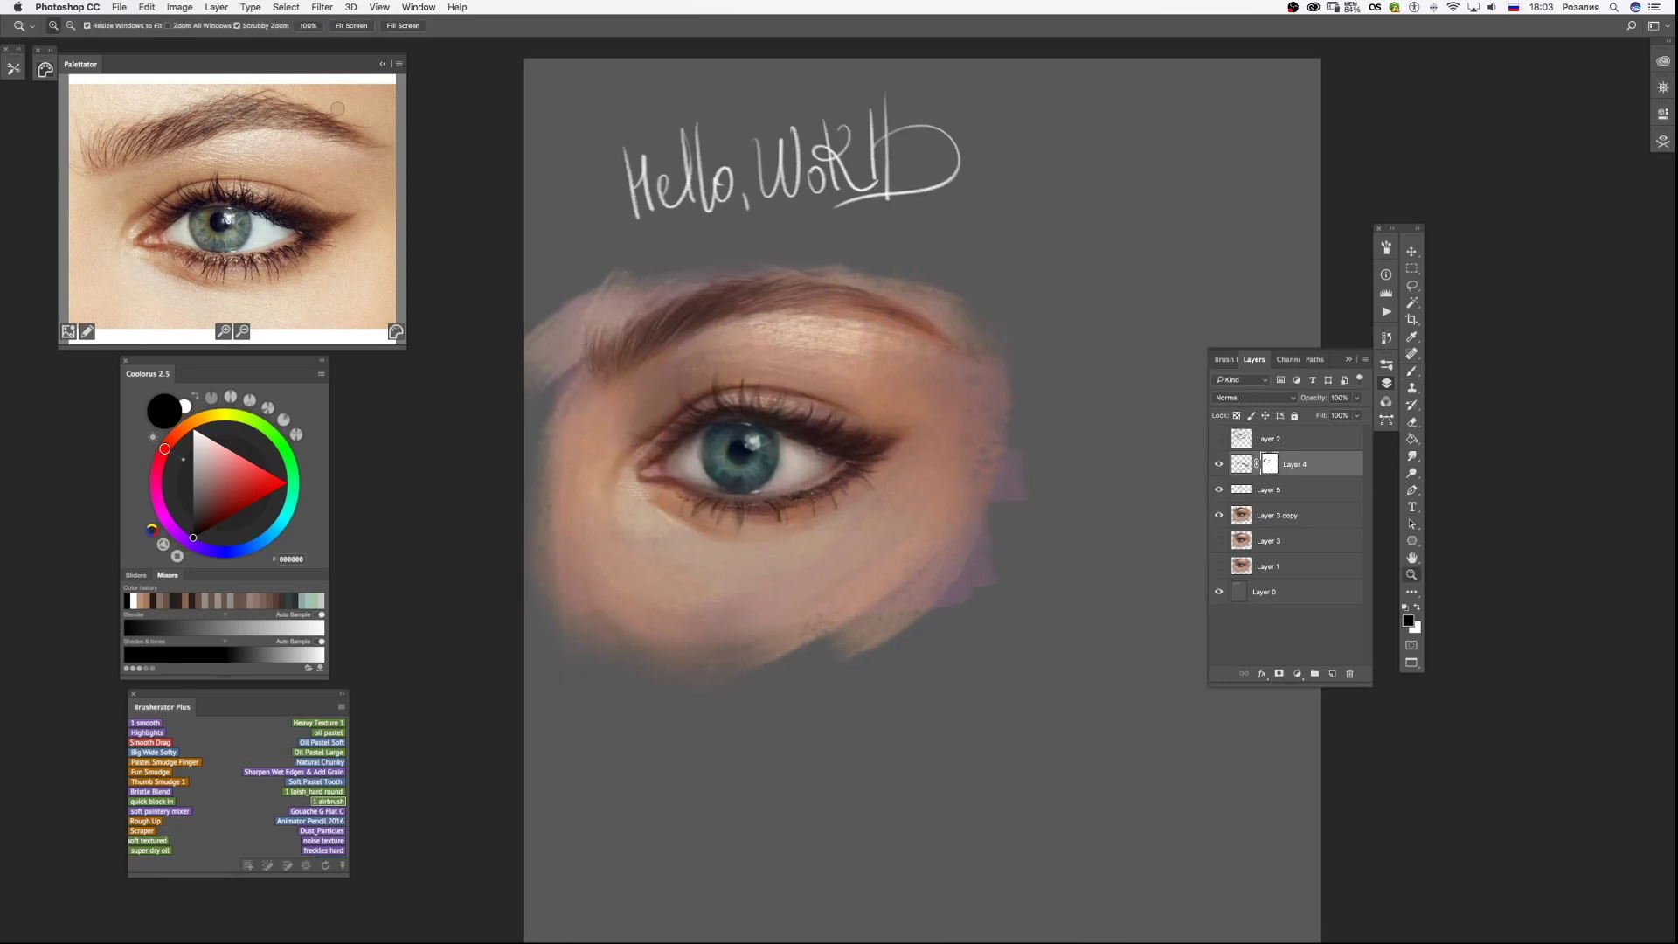
key("super+shift+f")
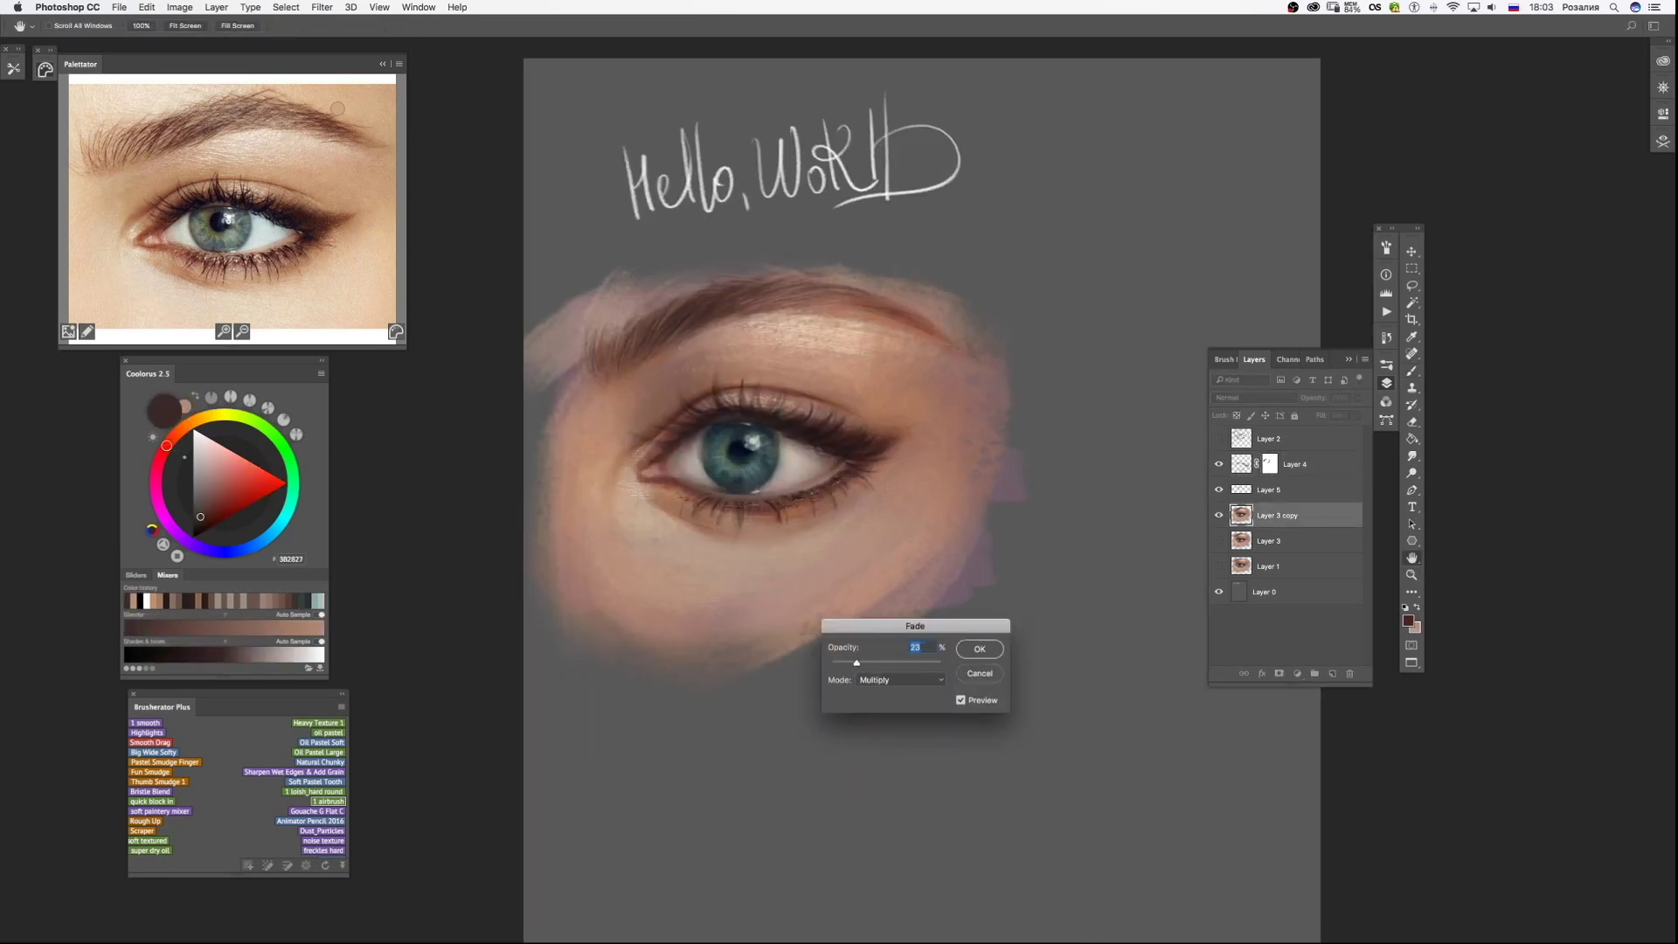
key("Return")
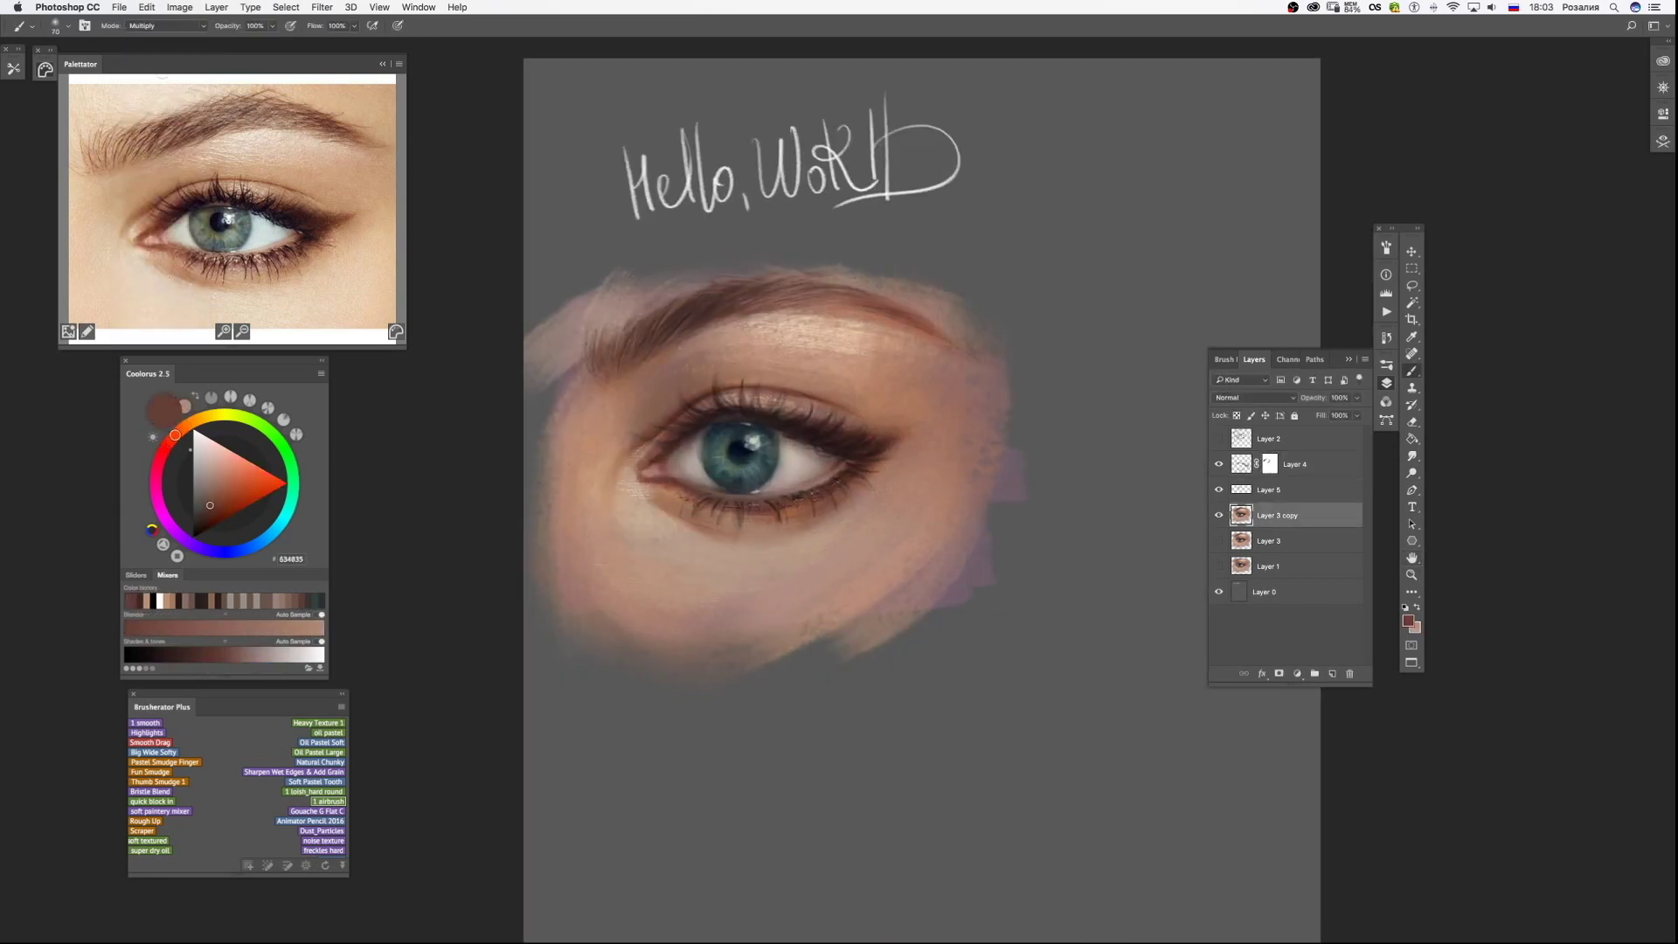
Add textured skin strokes, check values in grayscale, and fade the final stroke.
left_click(324, 840)
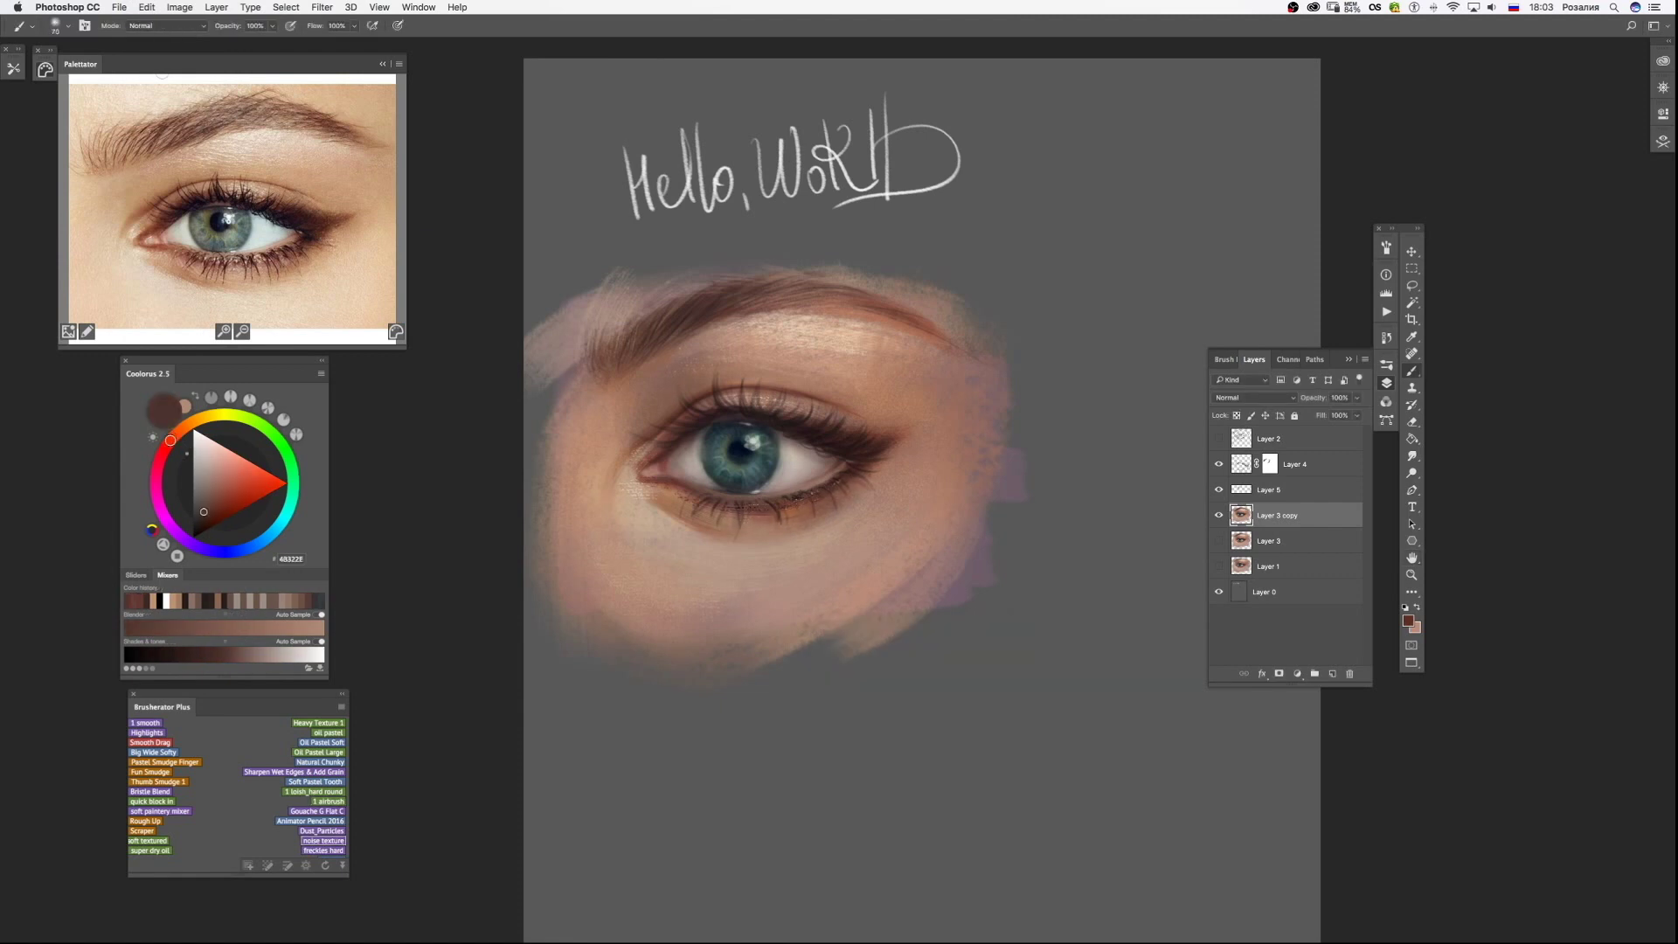
left_click(150, 850)
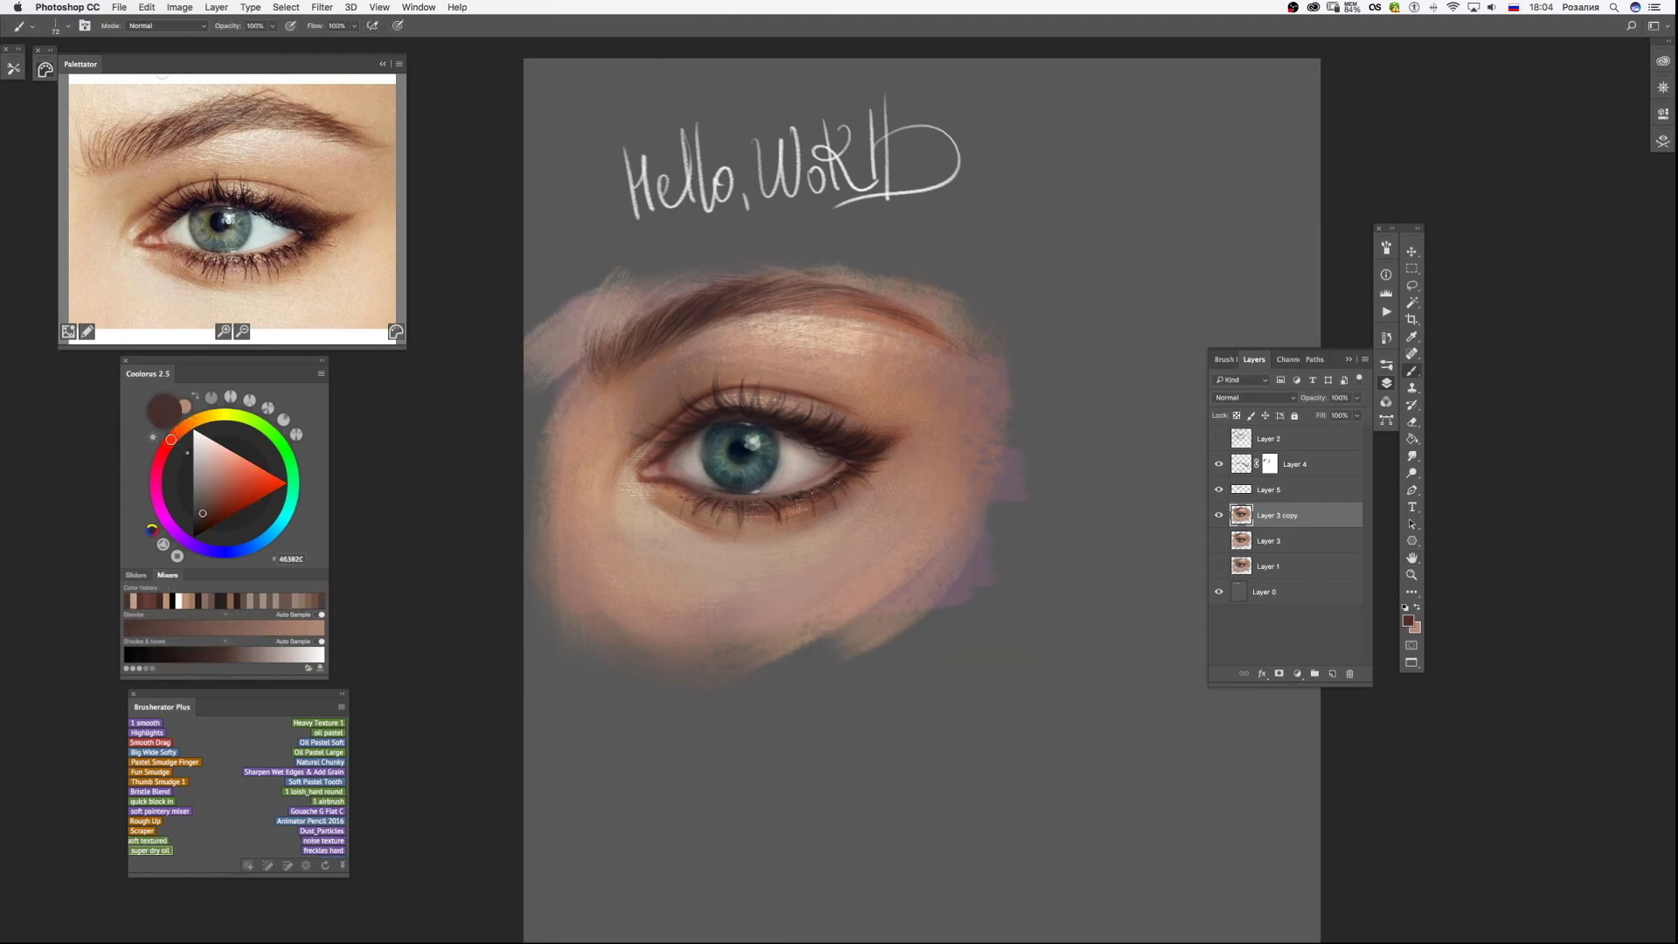
key("F9")
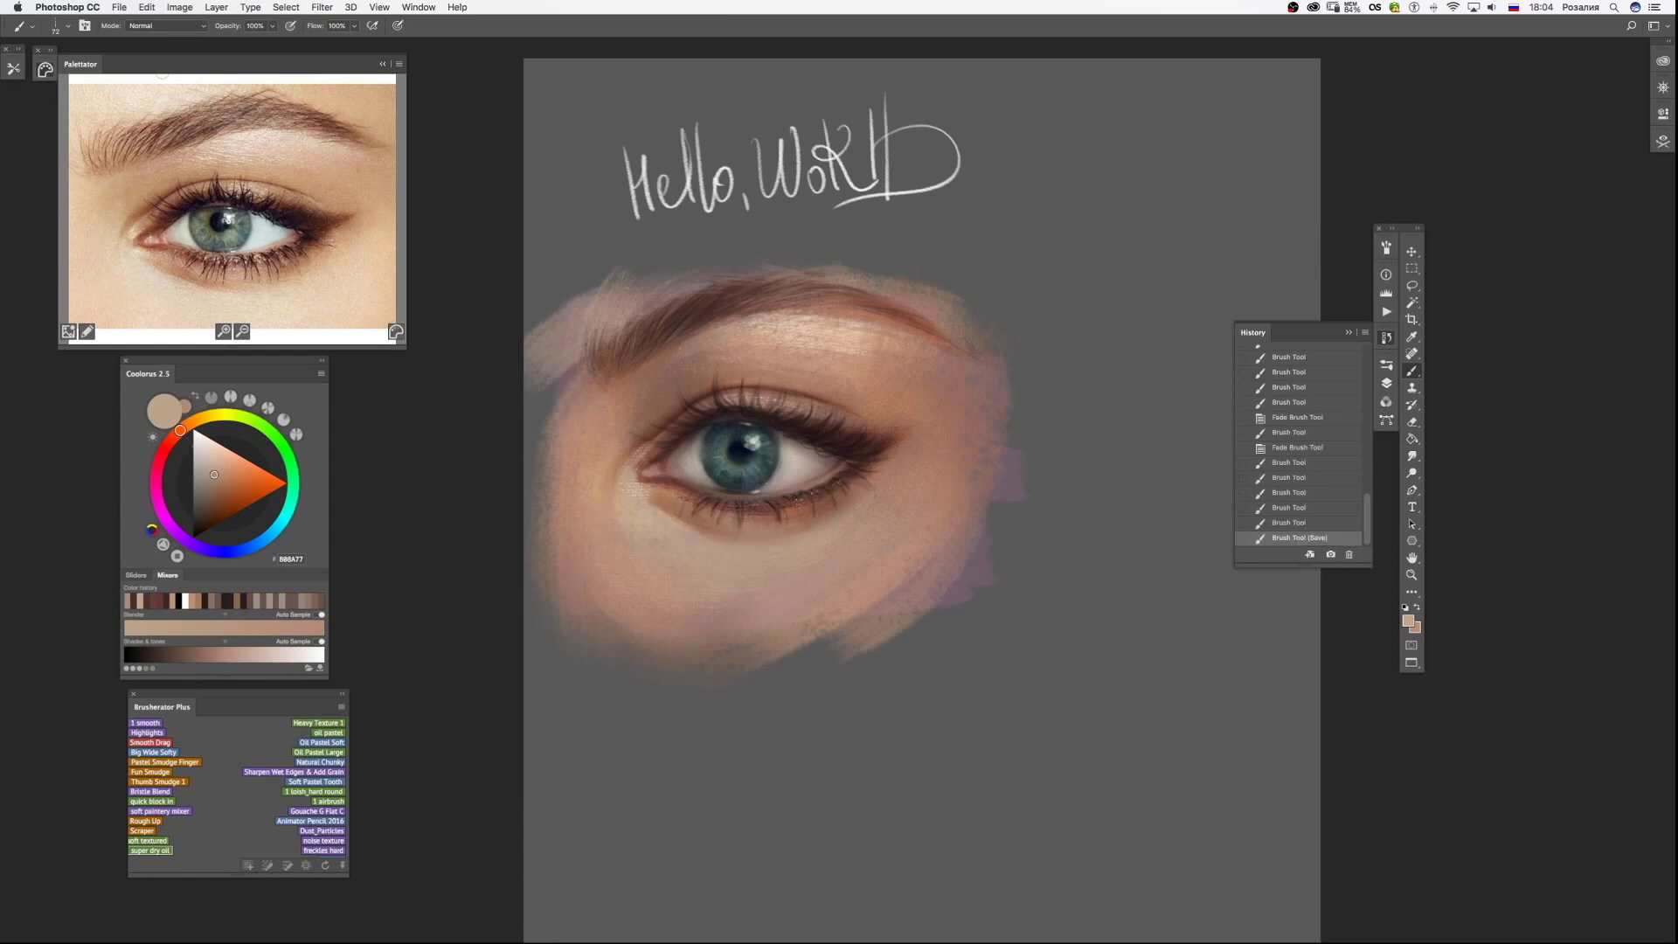
key("ctrl+minus")
key("ctrl+y")
key("ctrl+shift+f")
key("Return")
key("ctrl+z")
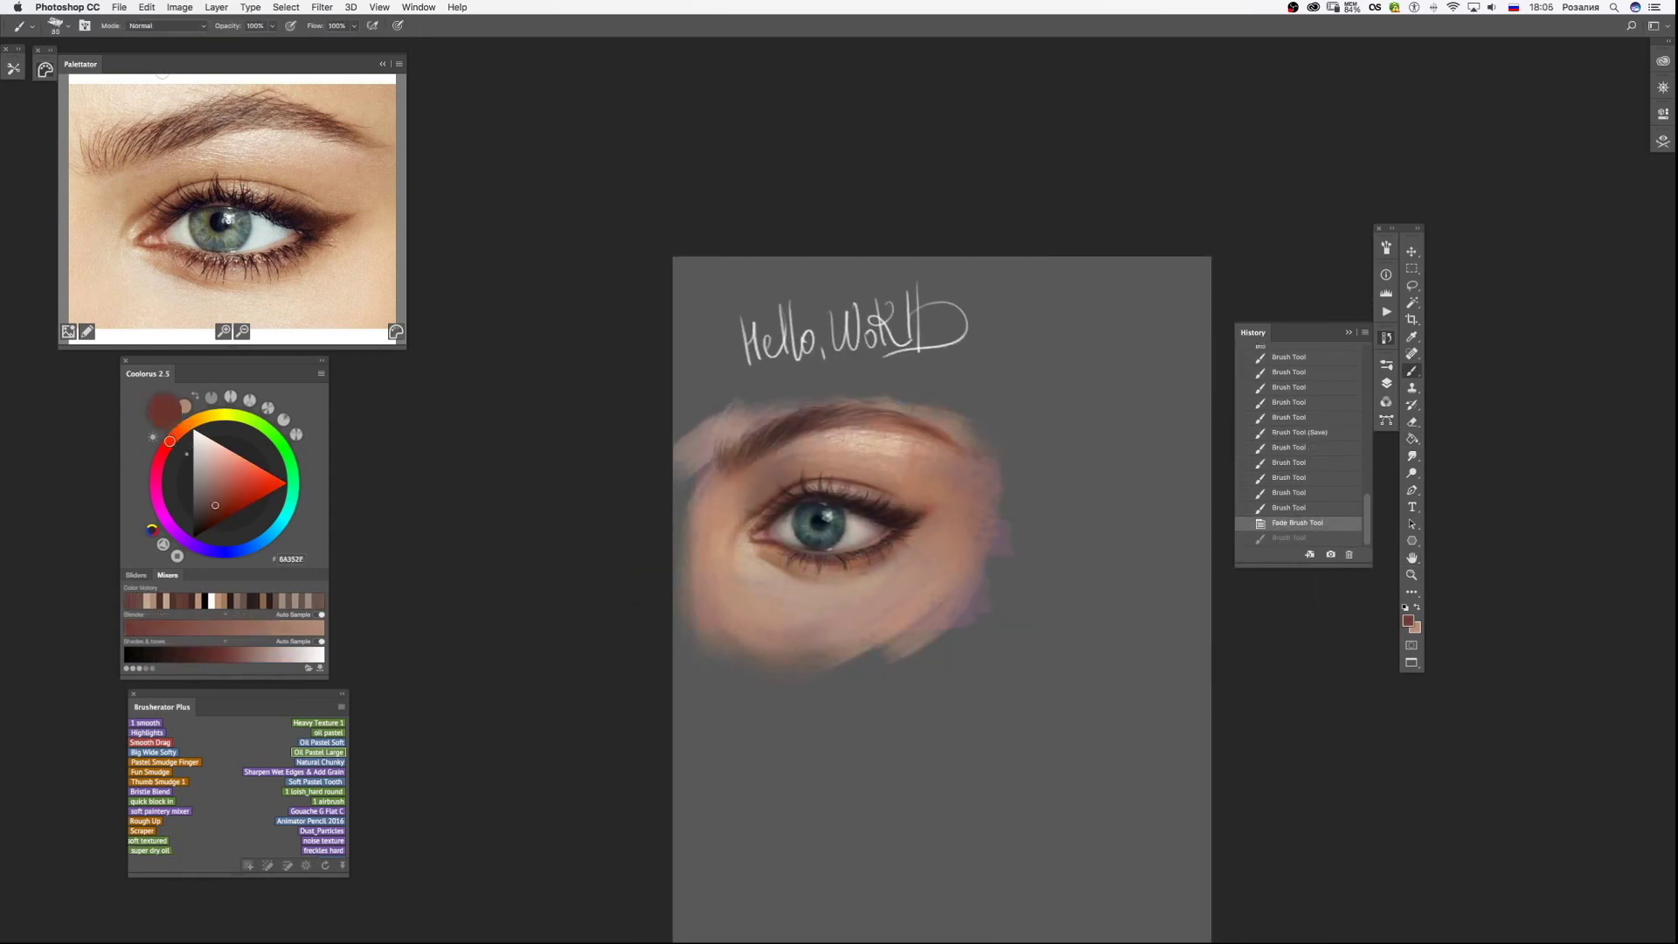